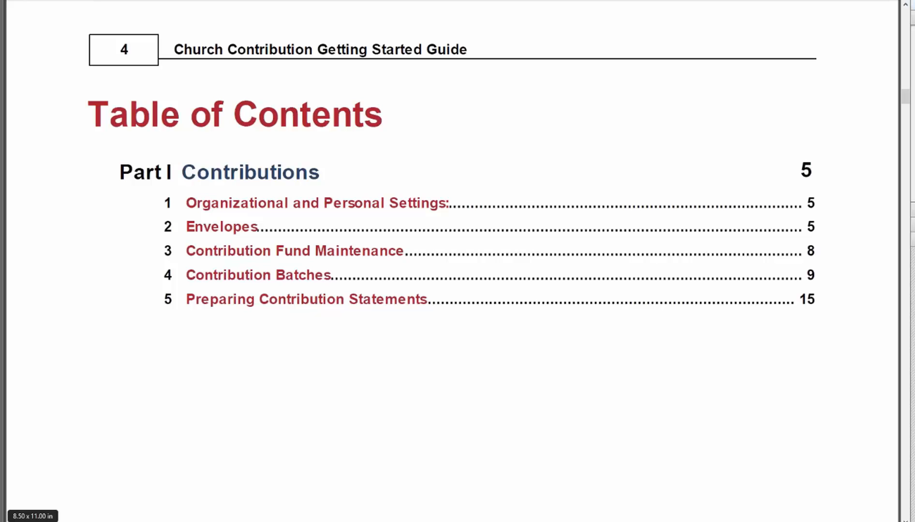
Open the Organizational and Personal Settings section of the guide and read its fiscal year instructions
{"action": "left_click", "coordinate": [367, 205]}
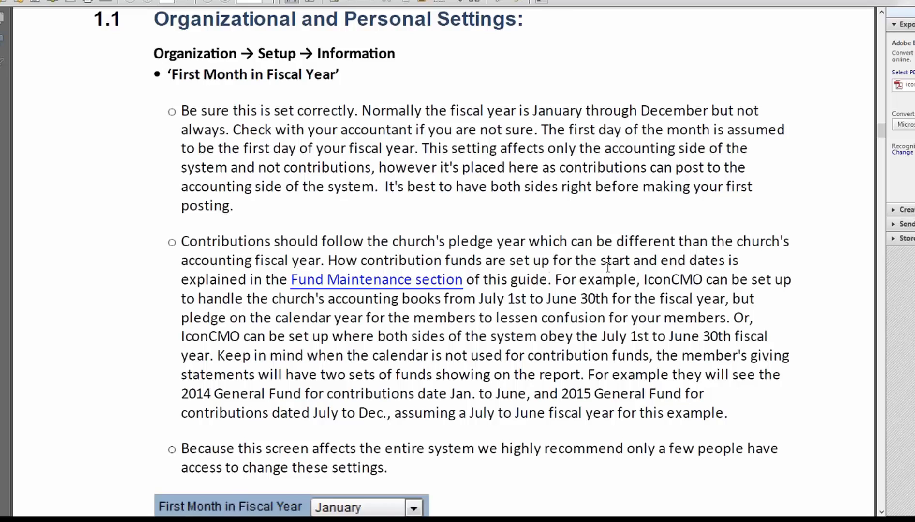
{"action": "scroll", "coordinate": [608, 265], "scroll_direction": "down", "scroll_amount": 2}
{"action": "scroll", "coordinate": [608, 265], "scroll_direction": "down", "scroll_amount": 4}
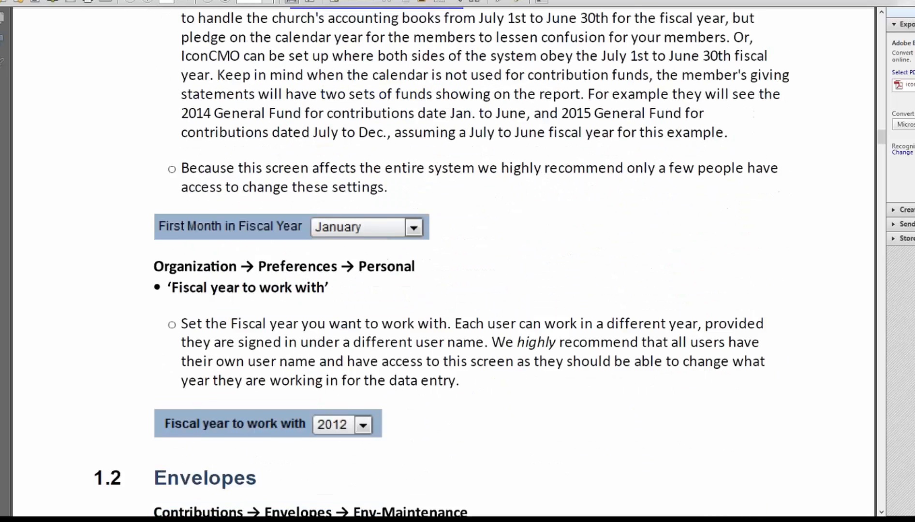
{"action": "scroll", "coordinate": [525, 256], "scroll_direction": "down", "scroll_amount": 2}
{"action": "scroll", "coordinate": [526, 243], "scroll_direction": "up", "scroll_amount": 4}
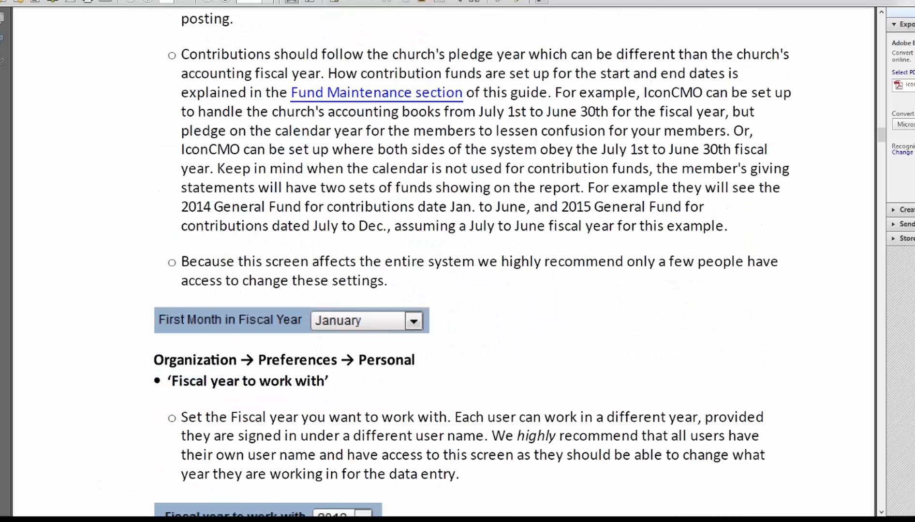
{"action": "scroll", "coordinate": [443, 261], "scroll_direction": "up", "scroll_amount": 4}
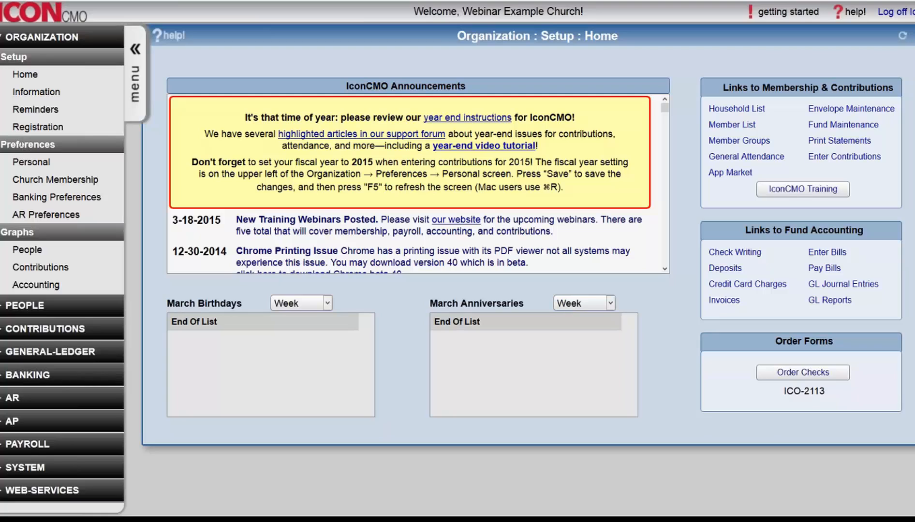
Switch to IconCMO, open the organization's Information setup screen, and check the guide's notes on the First Month in Fiscal Year setting
{"action": "left_click", "coordinate": [28, 97]}
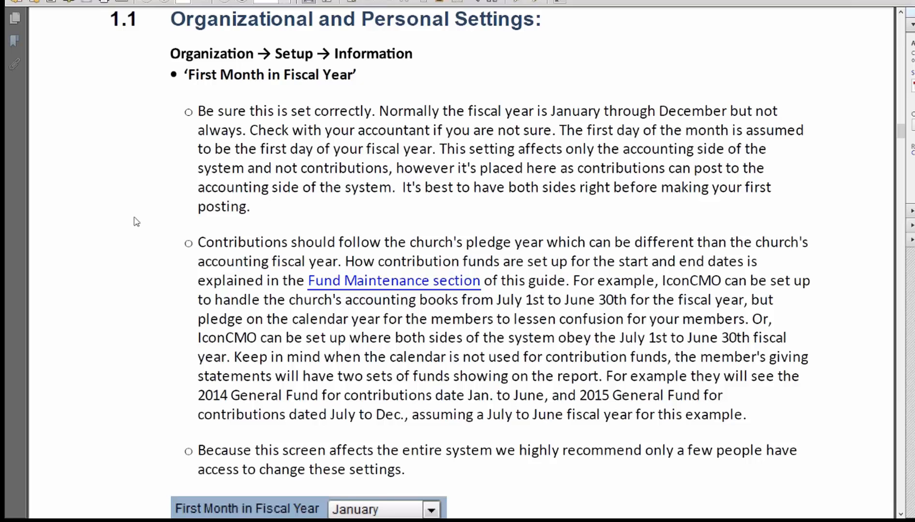
{"action": "scroll", "coordinate": [136, 222], "scroll_direction": "down", "scroll_amount": 4}
{"action": "scroll", "coordinate": [167, 279], "scroll_direction": "down", "scroll_amount": 4}
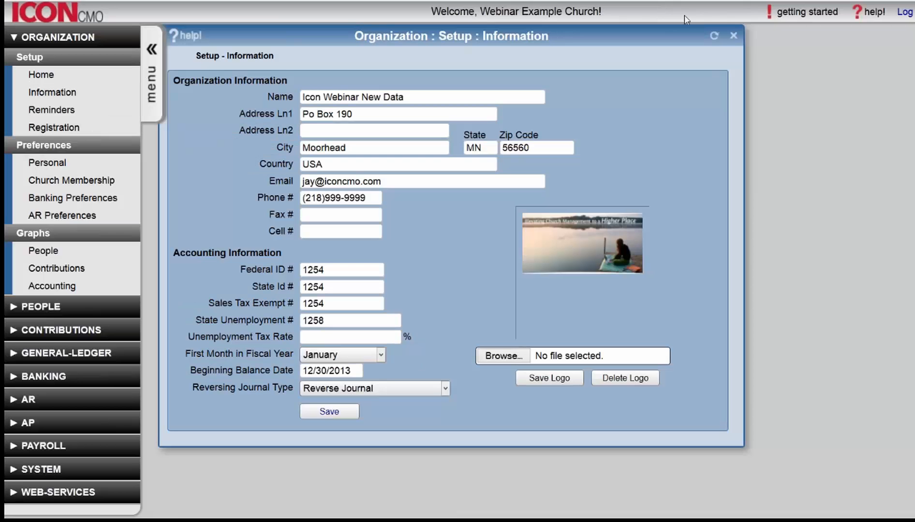
Close the organization Information screen and open the Personal preferences to examine the Fiscal year to work with options
{"action": "left_click", "coordinate": [734, 35]}
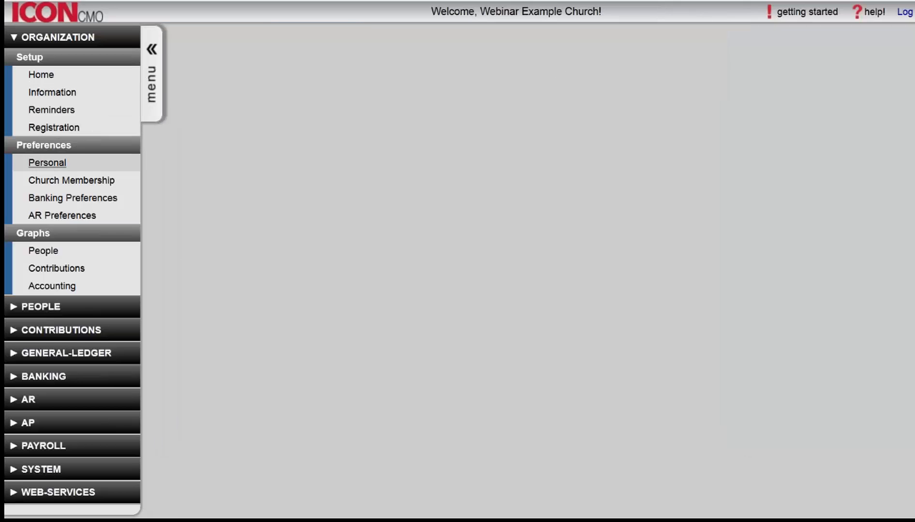
{"action": "left_click", "coordinate": [33, 164]}
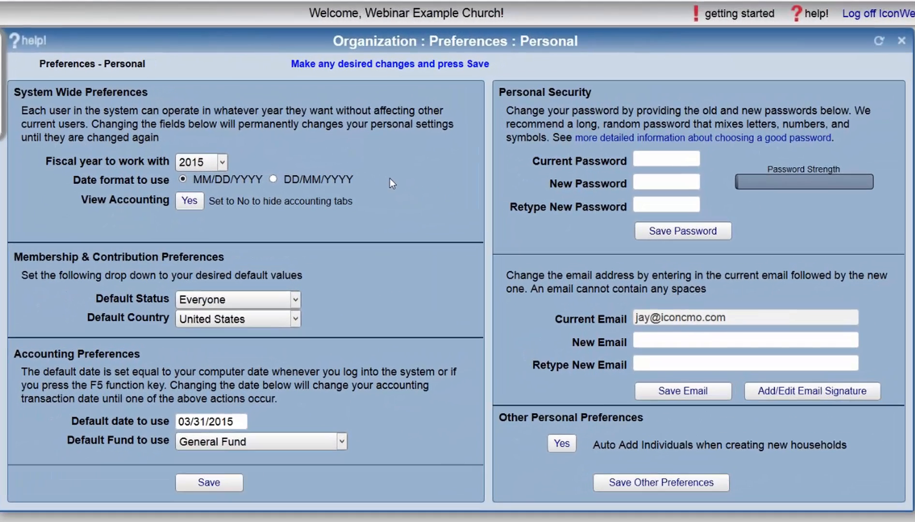
{"action": "left_click", "coordinate": [221, 161]}
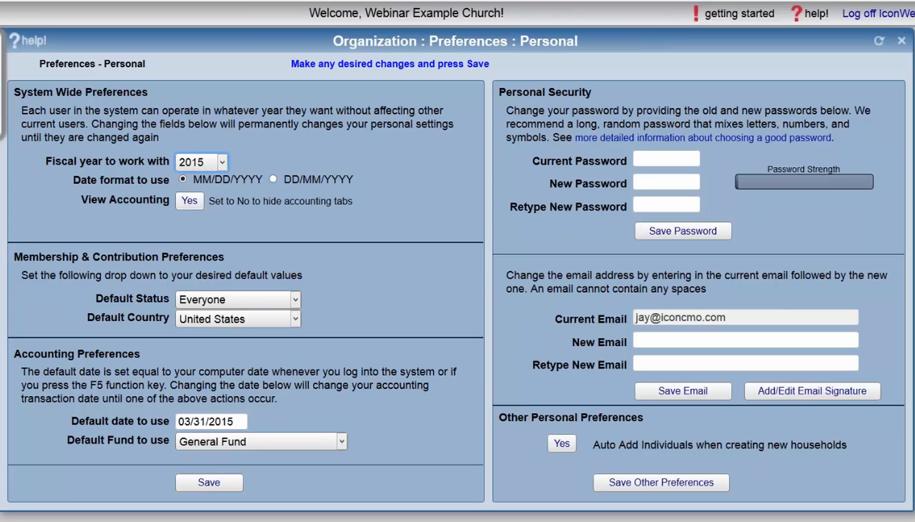
Switch to the PDF guide and read the Envelopes section on designating donors, including the household and member envelope examples
{"action": "left_click", "coordinate": [909, 134]}
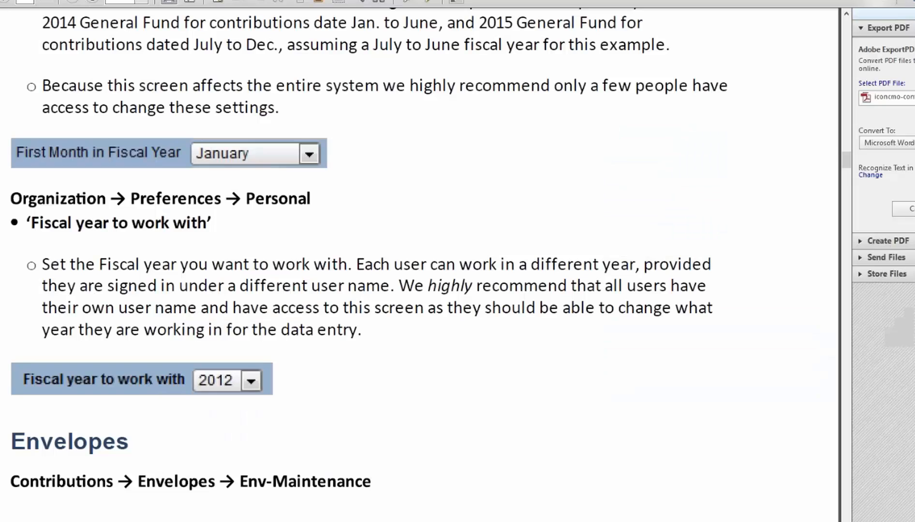
{"action": "scroll", "coordinate": [138, 280], "scroll_direction": "down", "scroll_amount": 10}
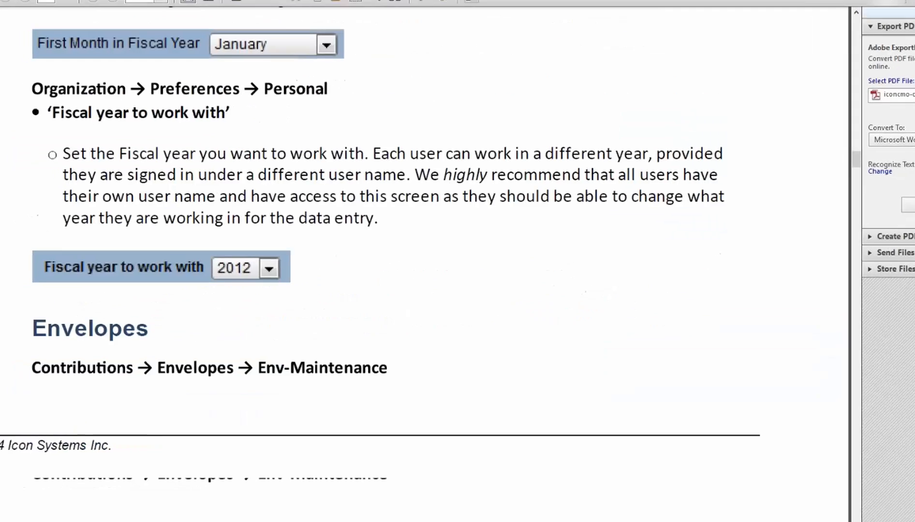
{"action": "scroll", "coordinate": [199, 207], "scroll_direction": "down", "scroll_amount": 3}
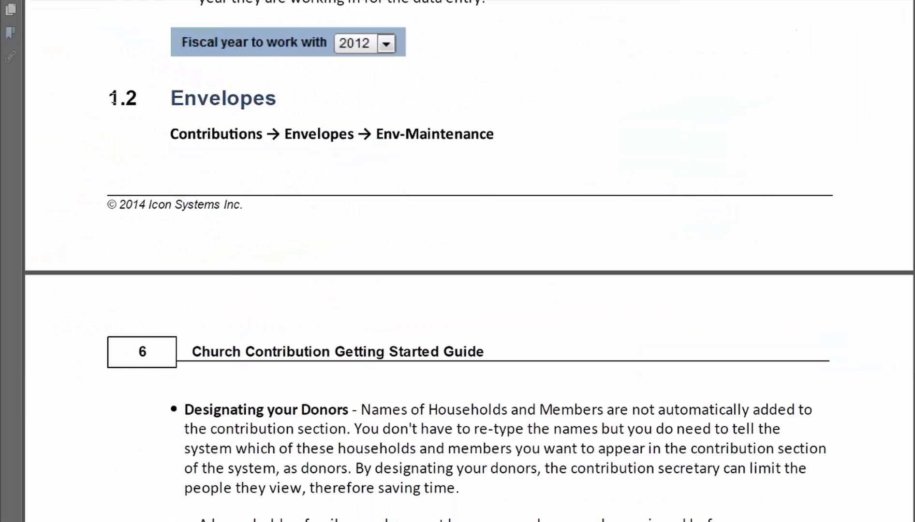
{"action": "scroll", "coordinate": [230, 270], "scroll_direction": "down", "scroll_amount": 3}
{"action": "scroll", "coordinate": [255, 323], "scroll_direction": "down", "scroll_amount": 3}
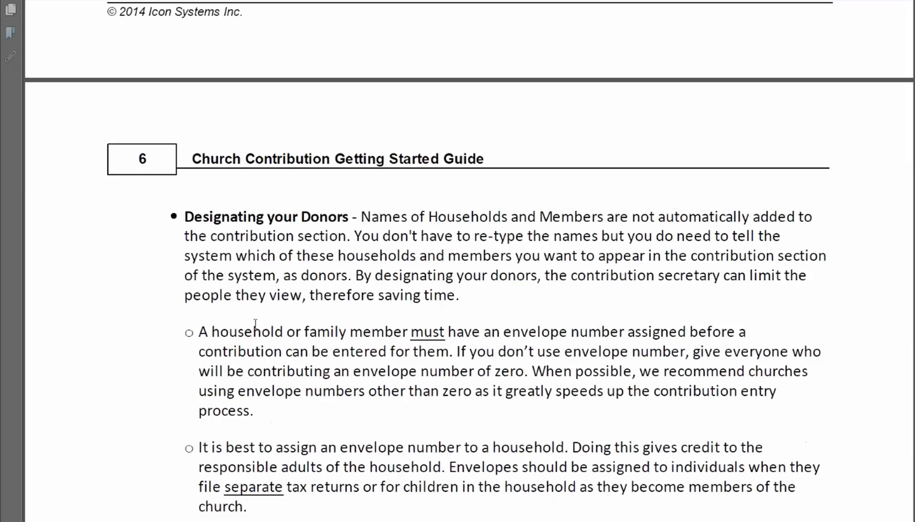
{"action": "scroll", "coordinate": [256, 323], "scroll_direction": "down", "scroll_amount": 6}
{"action": "scroll", "coordinate": [249, 370], "scroll_direction": "up", "scroll_amount": 3}
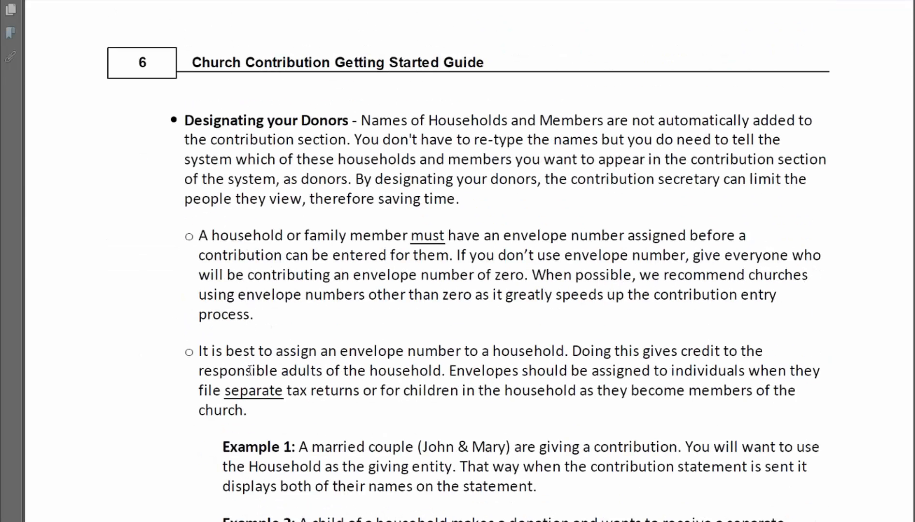
{"action": "scroll", "coordinate": [249, 371], "scroll_direction": "up", "scroll_amount": 12}
{"action": "scroll", "coordinate": [249, 371], "scroll_direction": "down", "scroll_amount": 20}
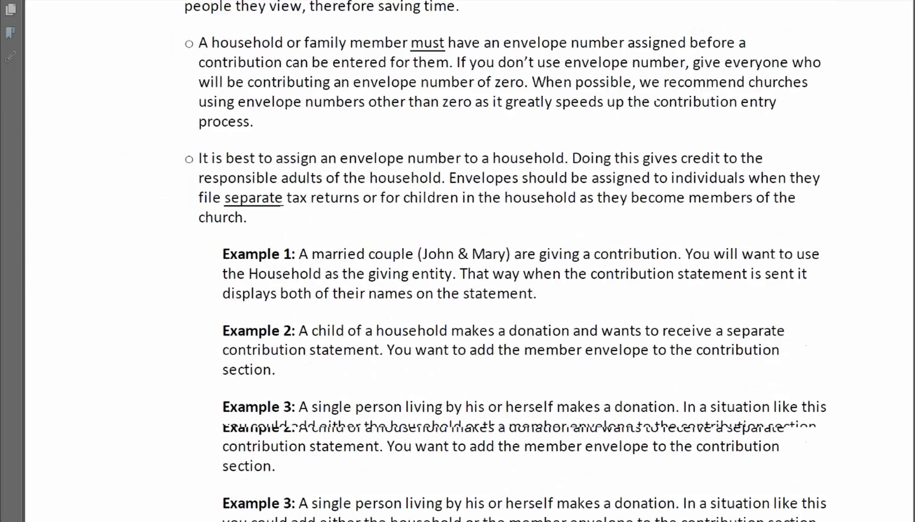
{"action": "scroll", "coordinate": [249, 370], "scroll_direction": "down", "scroll_amount": 6}
{"action": "scroll", "coordinate": [249, 370], "scroll_direction": "up", "scroll_amount": 15}
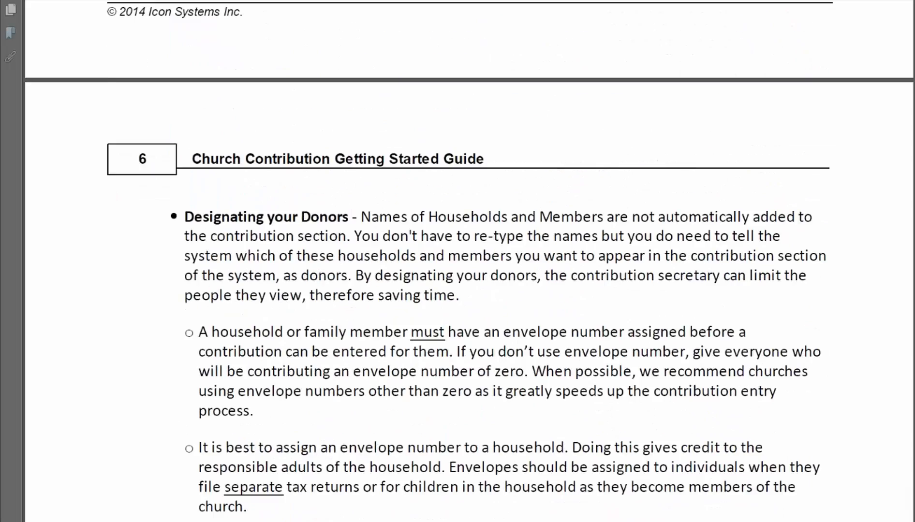
{"action": "scroll", "coordinate": [469, 261], "scroll_direction": "down", "scroll_amount": 9}
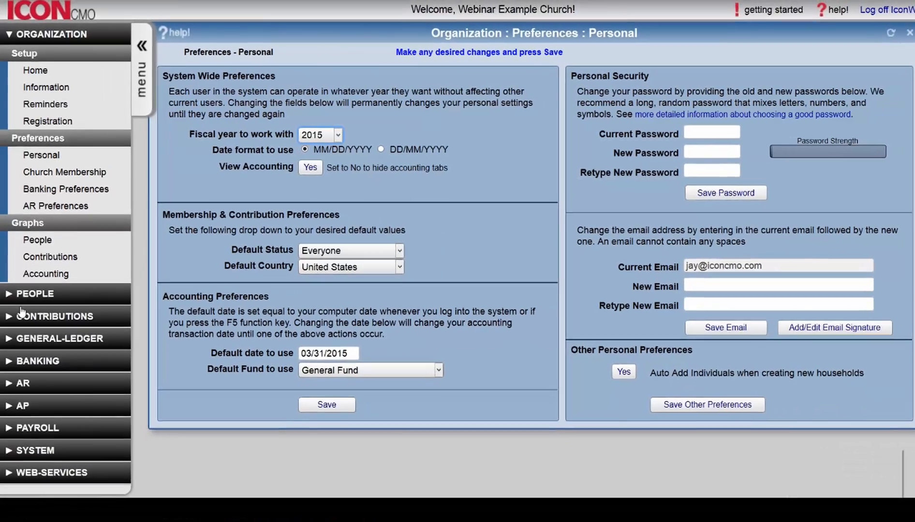
Switch to IconCMO, open the Contributions envelope maintenance screen, and close the Personal preferences window
{"action": "left_click", "coordinate": [23, 314]}
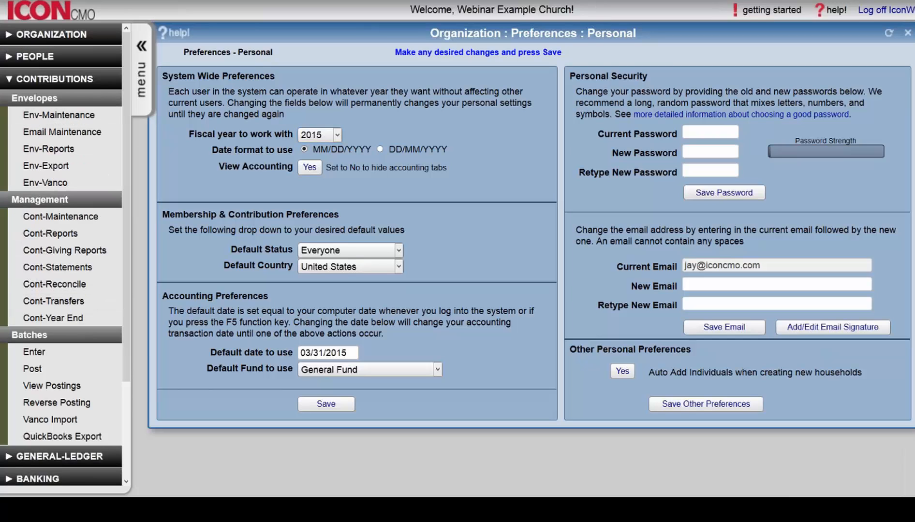
{"action": "left_click", "coordinate": [58, 115]}
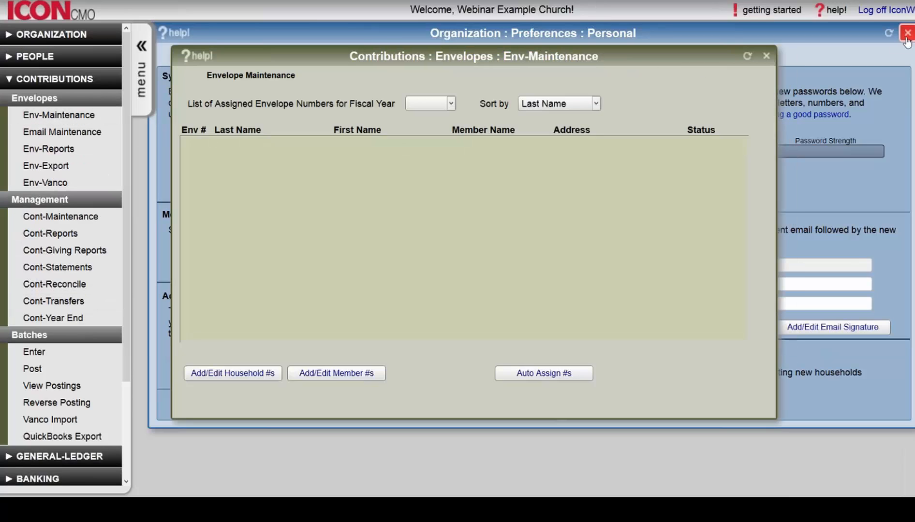
{"action": "left_click", "coordinate": [907, 33]}
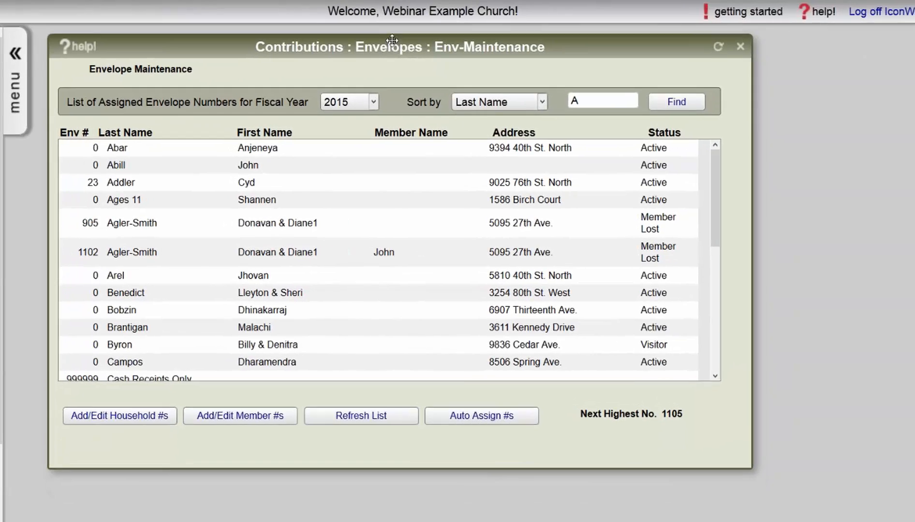
{"action": "left_click_drag", "start_coordinate": [392, 39], "coordinate": [365, 31]}
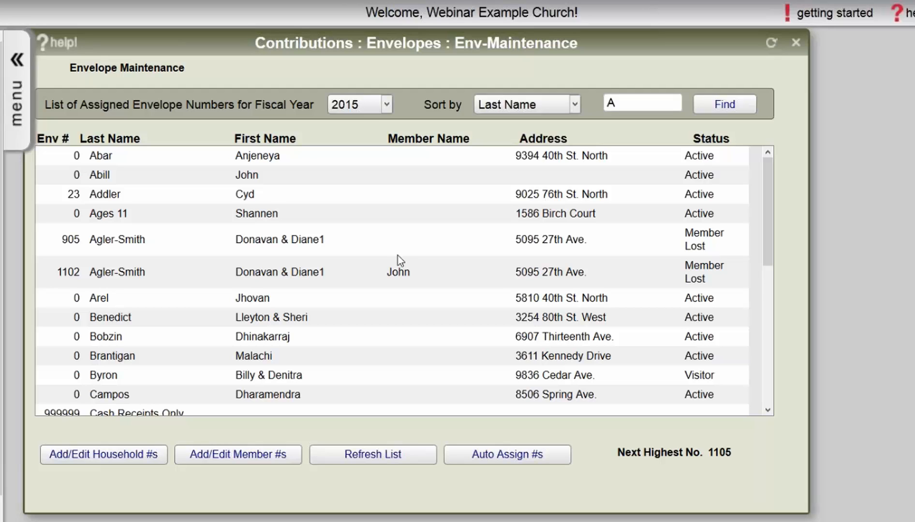
Examine the household and member names on the row for envelope 1102 in the assigned envelope list
{"action": "double_click", "coordinate": [400, 271]}
{"action": "double_click", "coordinate": [402, 274]}
{"action": "left_click", "coordinate": [408, 239]}
{"action": "left_click", "coordinate": [395, 267]}
{"action": "left_click_drag", "start_coordinate": [235, 273], "coordinate": [326, 269]}
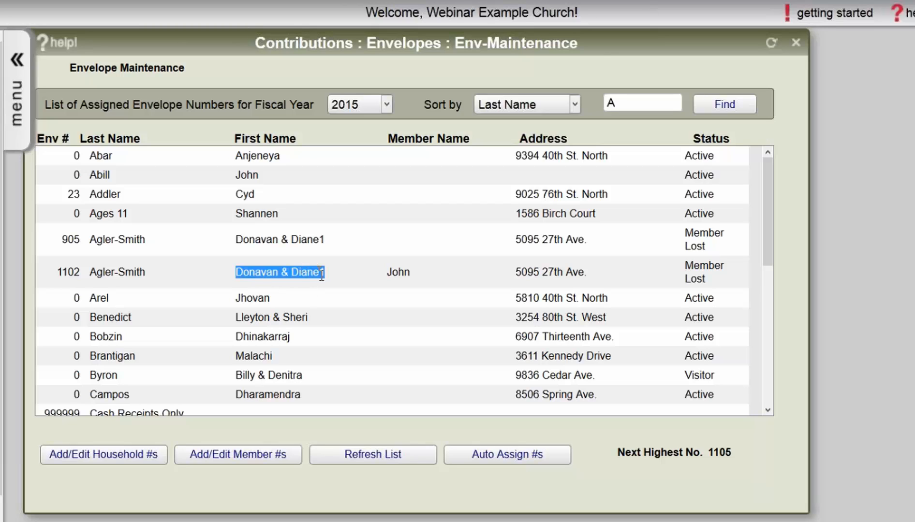
{"action": "double_click", "coordinate": [392, 273]}
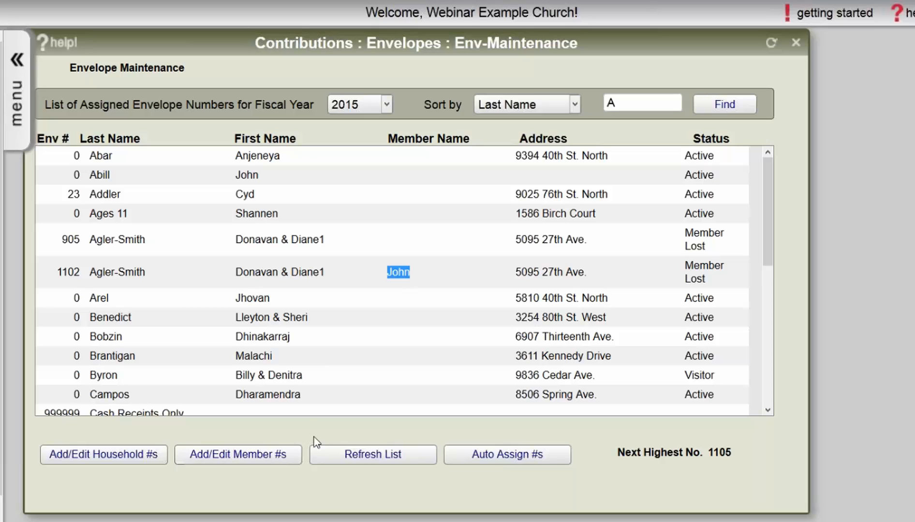
{"action": "double_click", "coordinate": [403, 273]}
Open the list for adding or editing member envelope numbers and look through it for the member with envelope 1102
{"action": "left_click", "coordinate": [218, 453]}
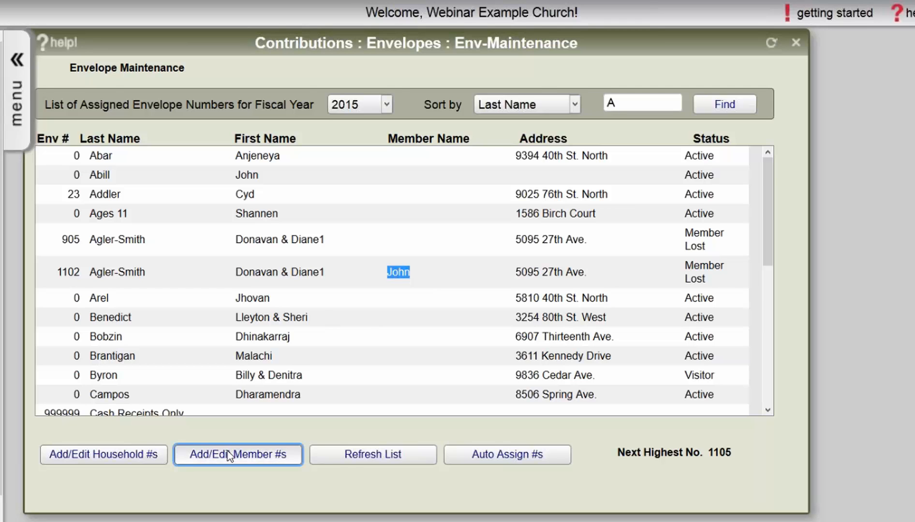
{"action": "scroll", "coordinate": [179, 275], "scroll_direction": "down", "scroll_amount": 15}
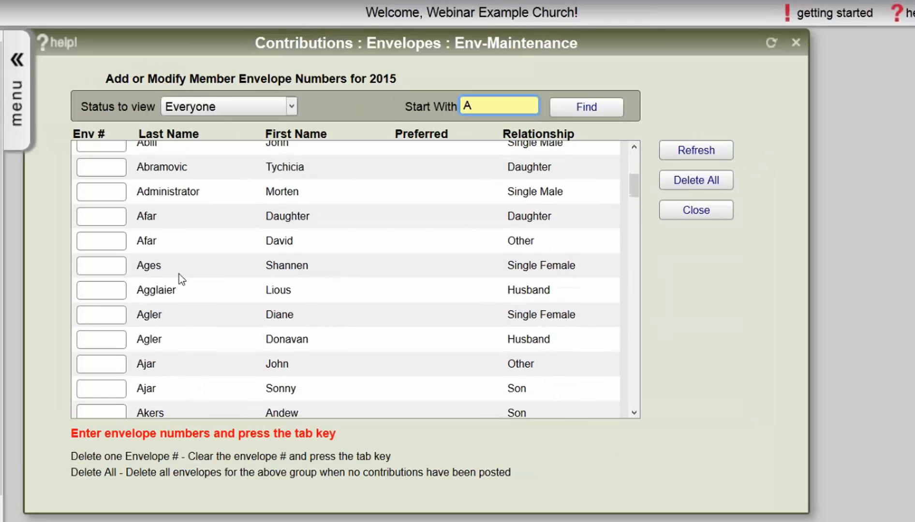
{"action": "scroll", "coordinate": [179, 275], "scroll_direction": "up", "scroll_amount": 5}
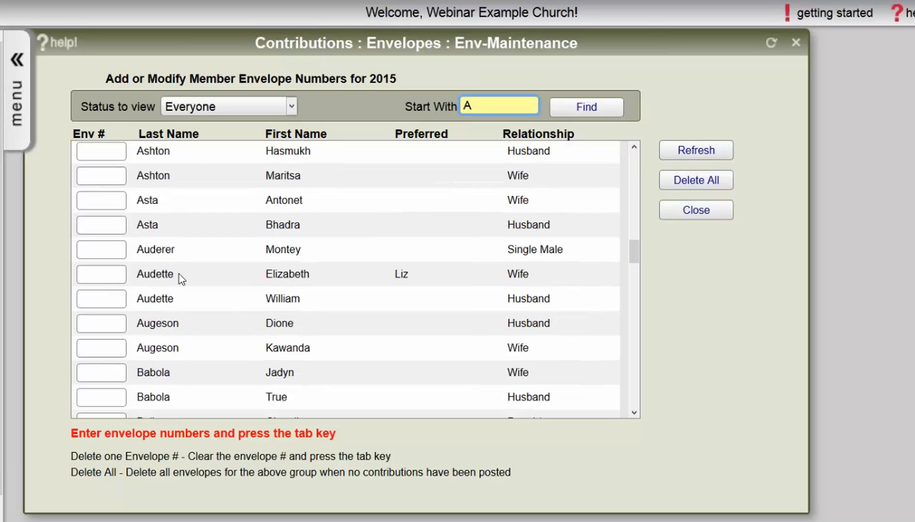
{"action": "scroll", "coordinate": [179, 275], "scroll_direction": "down", "scroll_amount": 10}
{"action": "scroll", "coordinate": [346, 278], "scroll_direction": "down", "scroll_amount": 5}
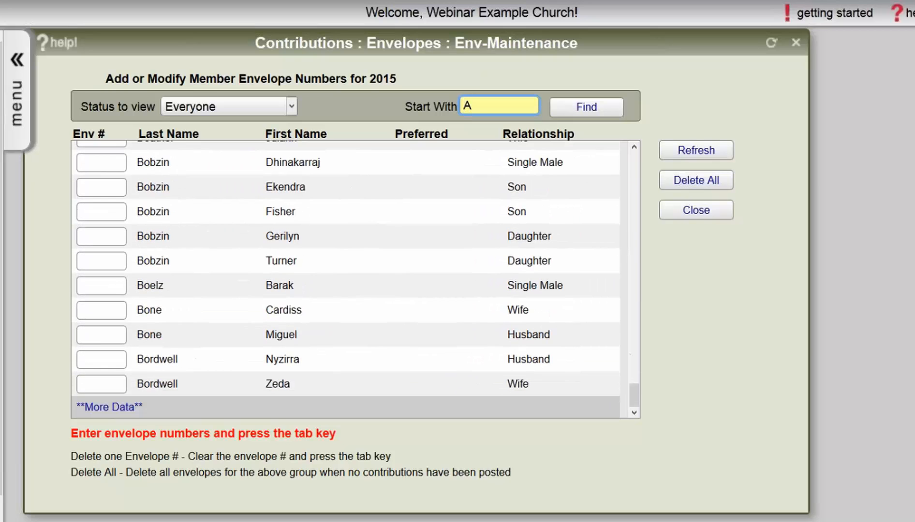
{"action": "scroll", "coordinate": [174, 332], "scroll_direction": "up", "scroll_amount": 10}
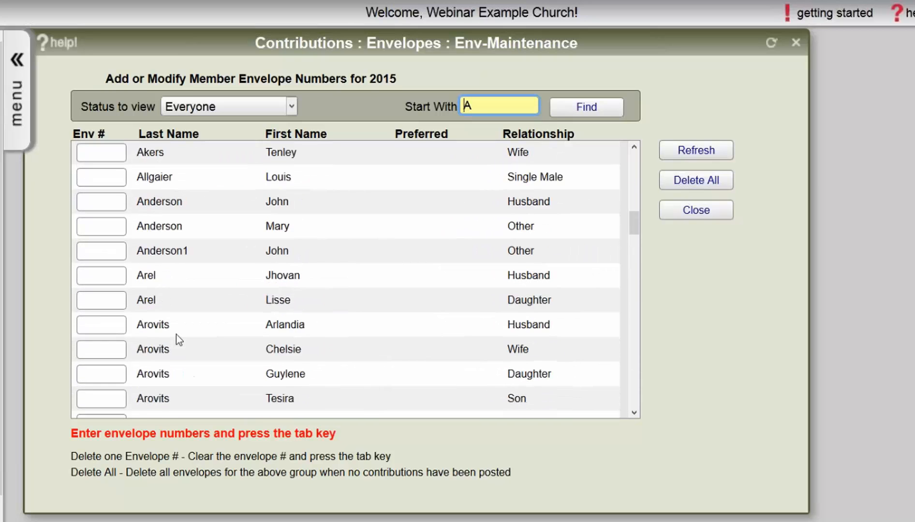
{"action": "scroll", "coordinate": [137, 261], "scroll_direction": "up", "scroll_amount": 4}
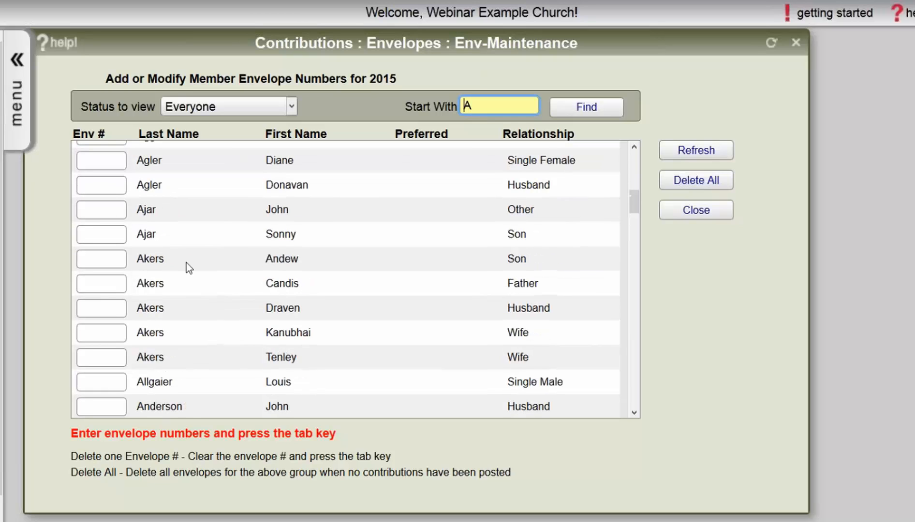
{"action": "left_click", "coordinate": [102, 283]}
{"action": "scroll", "coordinate": [129, 244], "scroll_direction": "up", "scroll_amount": 5}
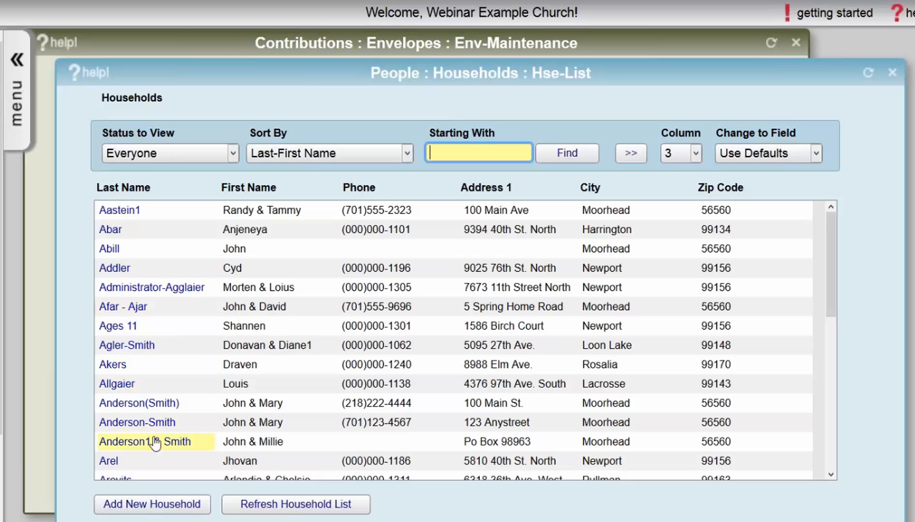
From the household list, open the household tied to envelope 1102 and its member's record to check the last name
{"action": "left_click", "coordinate": [127, 346]}
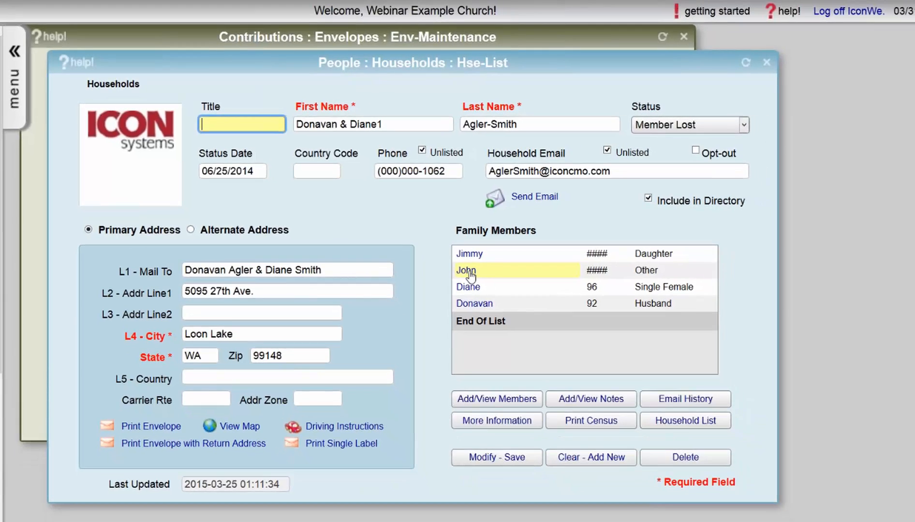
{"action": "left_click", "coordinate": [489, 286]}
{"action": "left_click", "coordinate": [468, 271]}
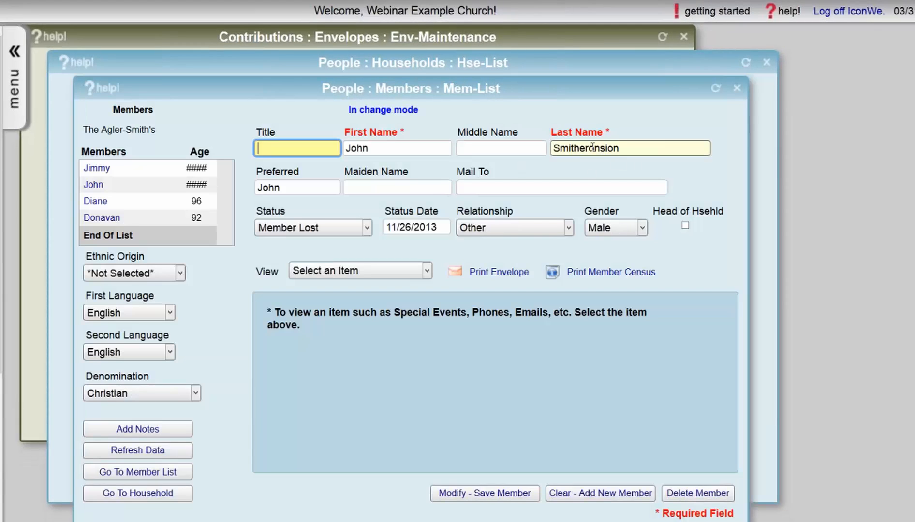
Return to the member envelope numbers list and search for last names starting with "Smi"
{"action": "left_click", "coordinate": [579, 37]}
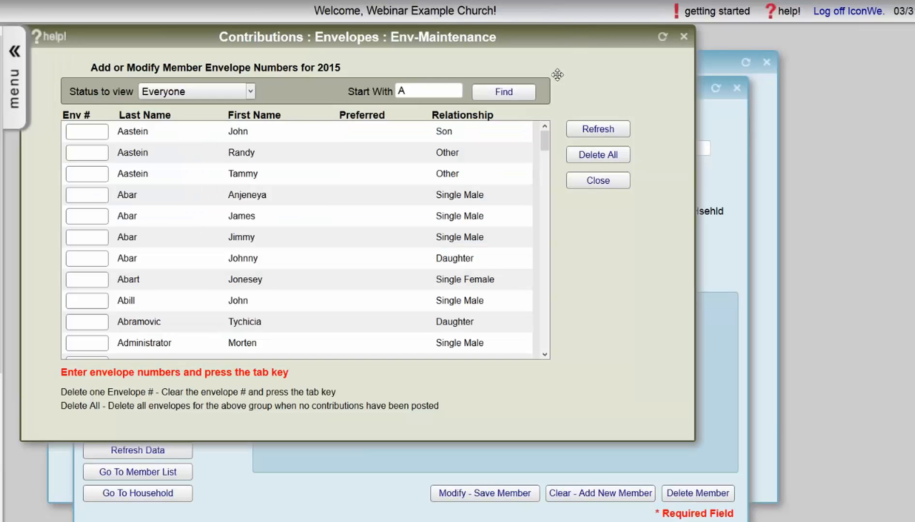
{"action": "left_click", "coordinate": [430, 91]}
{"action": "double_click", "coordinate": [430, 92]}
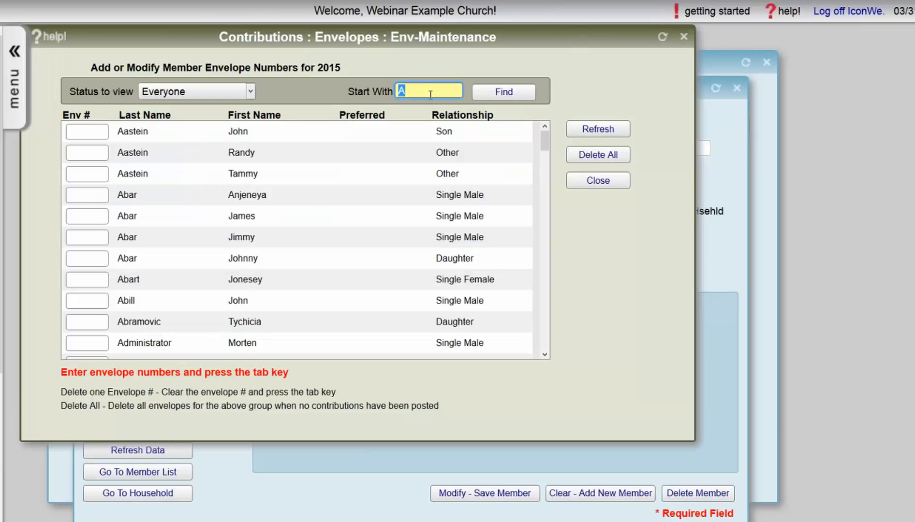
{"action": "type", "text": "Smi"}
{"action": "key", "text": "Tab"}
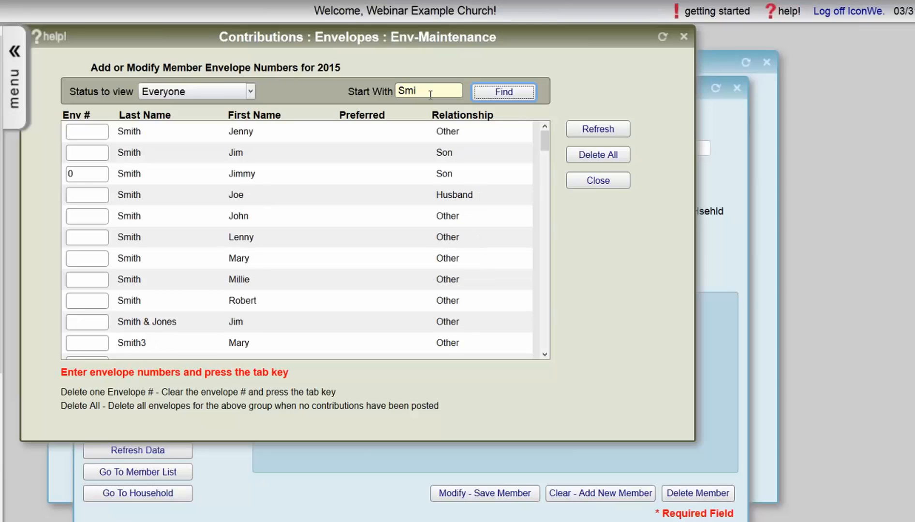
Assign envelope number 1105 to the member who holds envelope 1102 and return to the assigned envelope list
{"action": "scroll", "coordinate": [295, 194], "scroll_direction": "down", "scroll_amount": 4}
{"action": "left_click", "coordinate": [92, 233]}
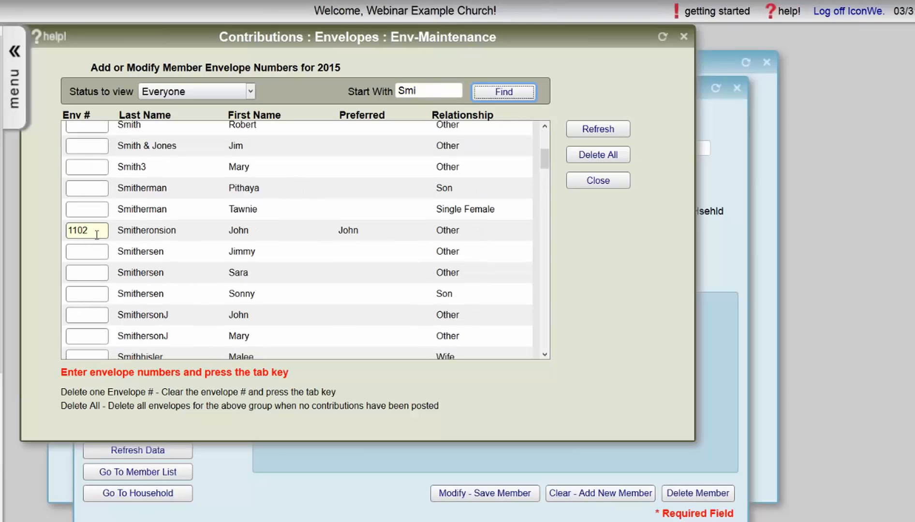
{"action": "double_click", "coordinate": [93, 233]}
{"action": "type", "text": "1105"}
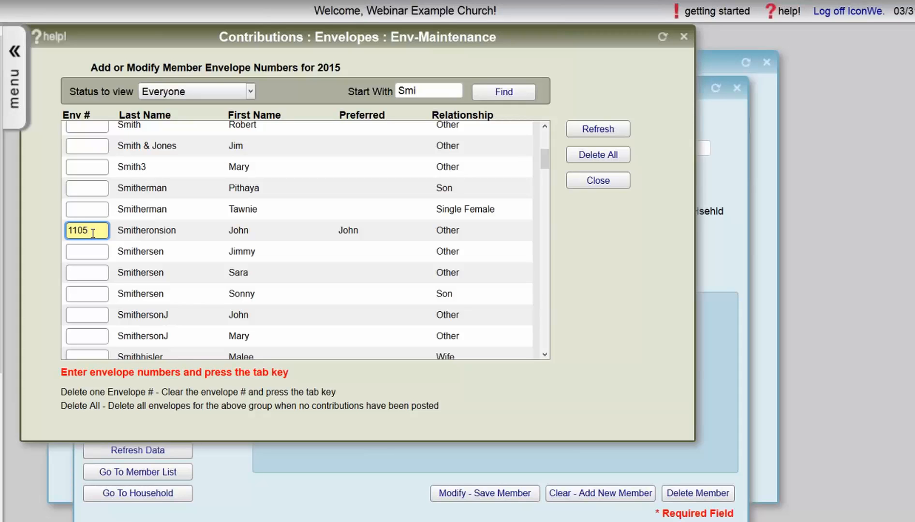
{"action": "left_click", "coordinate": [75, 257]}
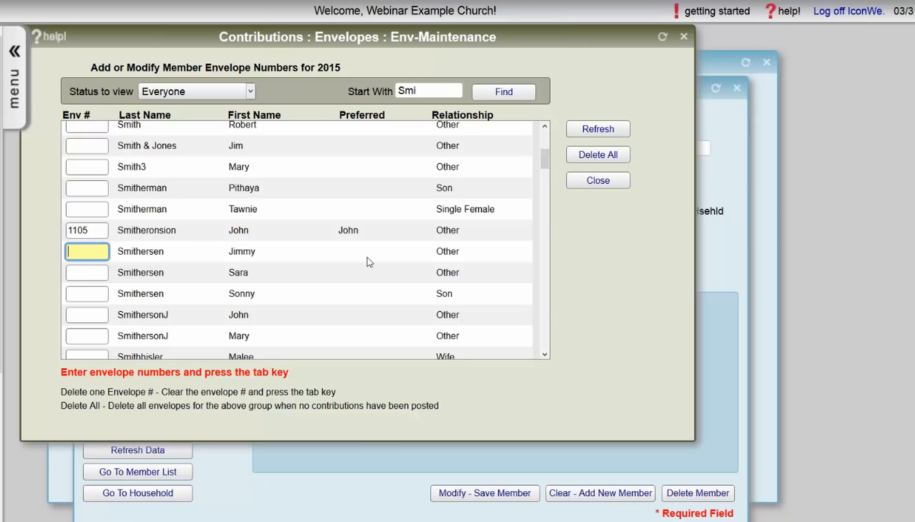
{"action": "left_click", "coordinate": [575, 184]}
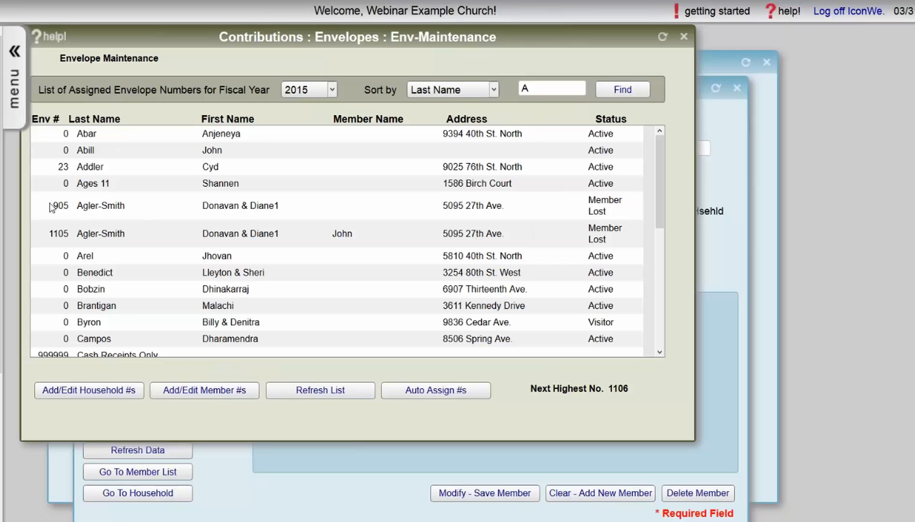
In the household envelope numbers, assign 9996 to the household holding envelope 905 and return to the assigned envelope list
{"action": "left_click", "coordinate": [82, 392]}
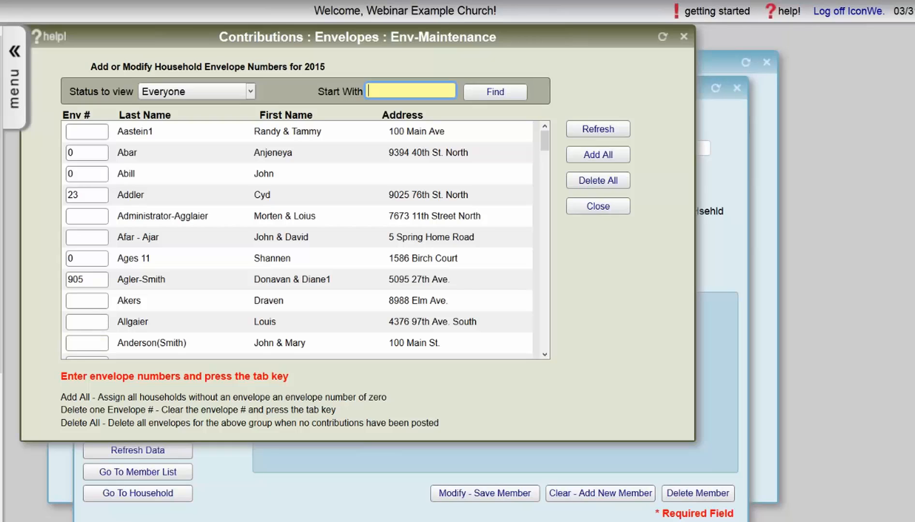
{"action": "left_click", "coordinate": [80, 279]}
{"action": "type", "text": "9996"}
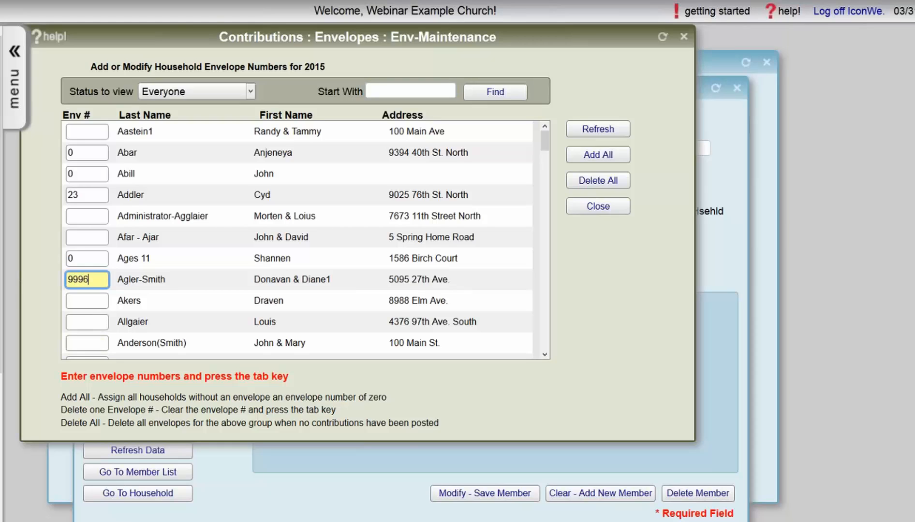
{"action": "left_click", "coordinate": [35, 292]}
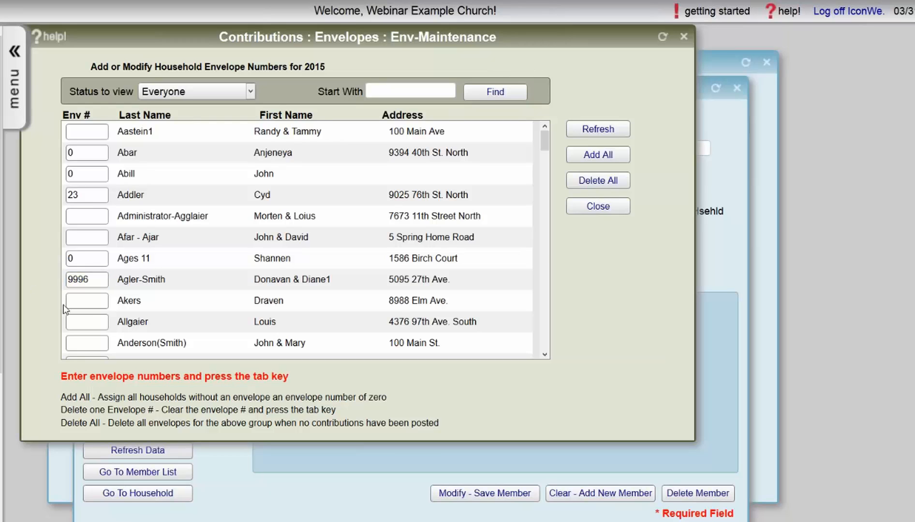
{"action": "left_click", "coordinate": [589, 207]}
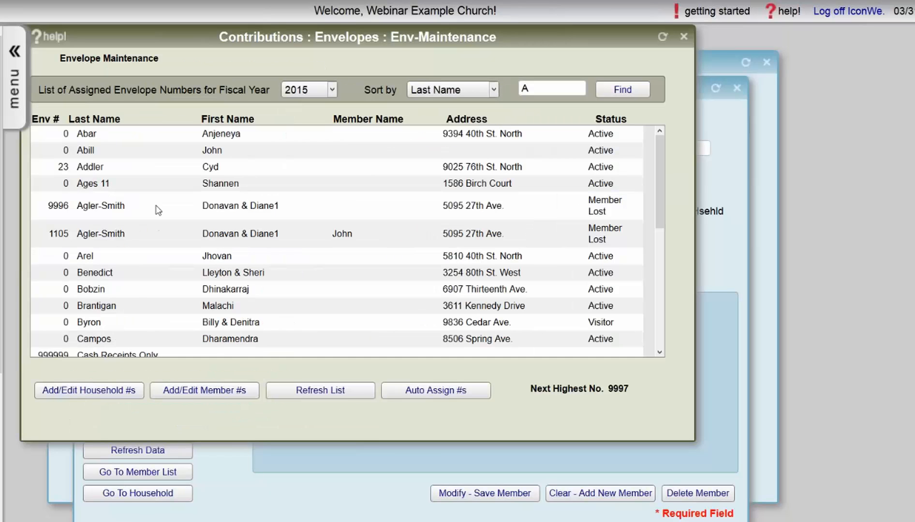
Examine the 2015 envelope list, comparing the household and member numbers with the rows whose envelope number is zero
{"action": "double_click", "coordinate": [60, 203]}
{"action": "double_click", "coordinate": [59, 234]}
{"action": "double_click", "coordinate": [65, 256]}
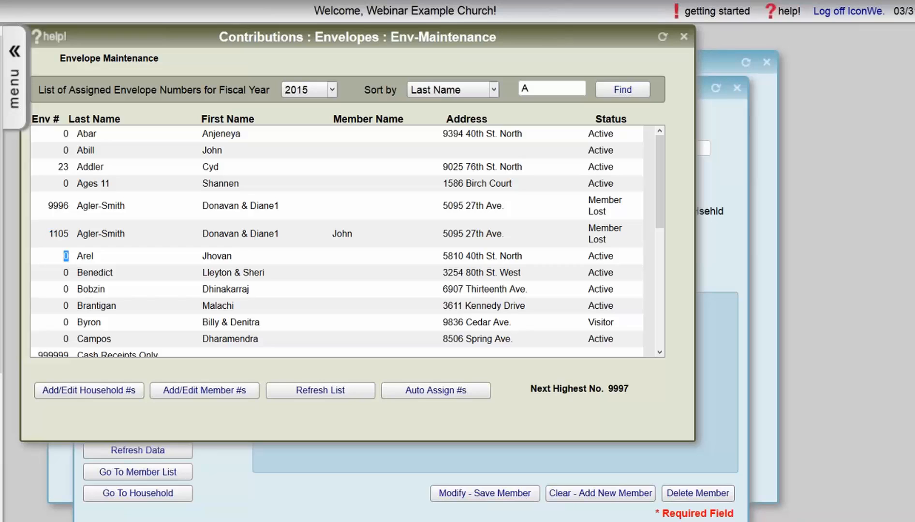
{"action": "double_click", "coordinate": [65, 289]}
{"action": "double_click", "coordinate": [66, 305]}
{"action": "double_click", "coordinate": [66, 322]}
{"action": "double_click", "coordinate": [66, 339]}
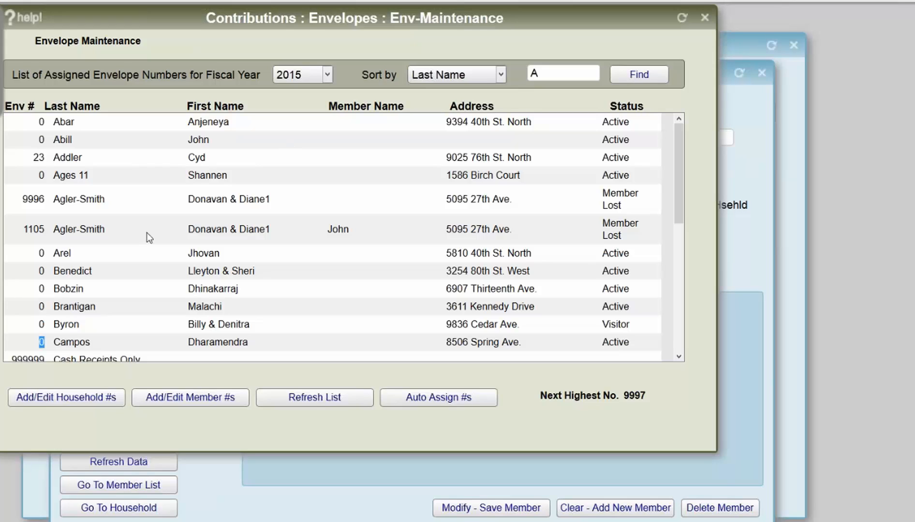
Check the assigned envelope numbers for fiscal year 2018 and return the list to 2015
{"action": "left_click", "coordinate": [327, 74]}
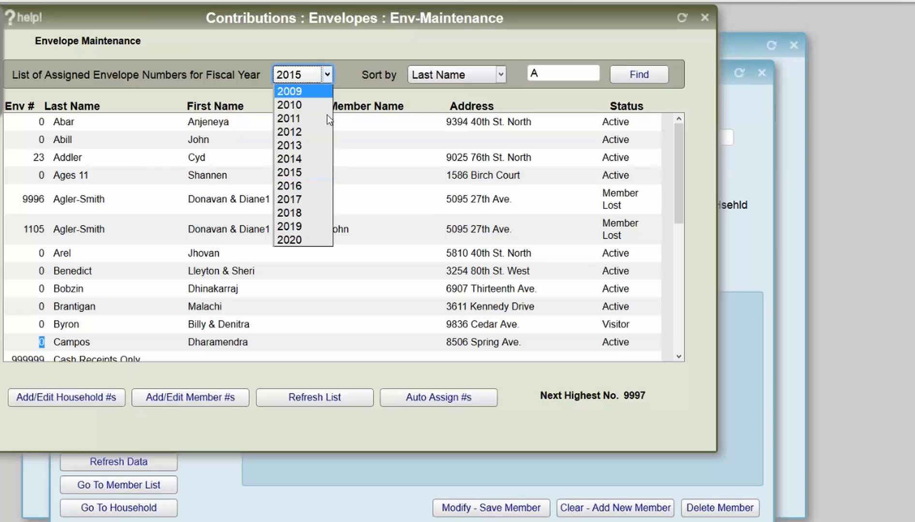
{"action": "left_click", "coordinate": [314, 213]}
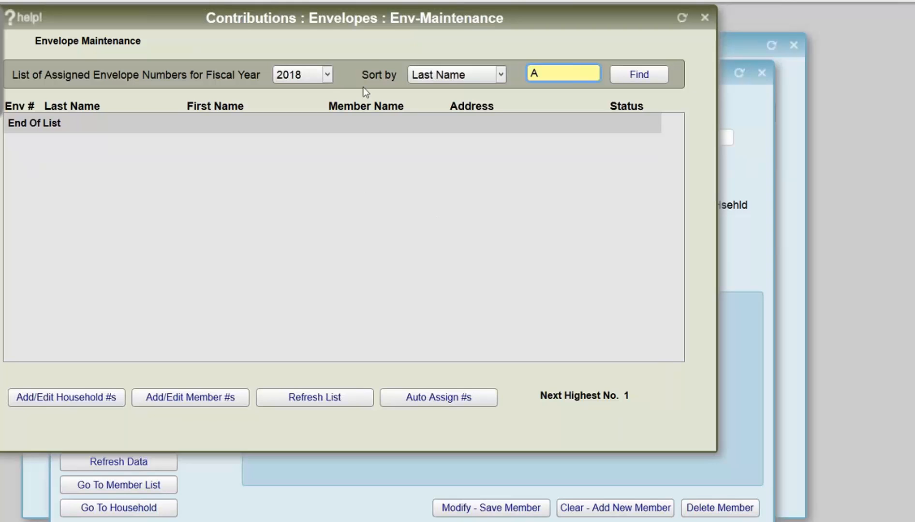
{"action": "left_click", "coordinate": [328, 74]}
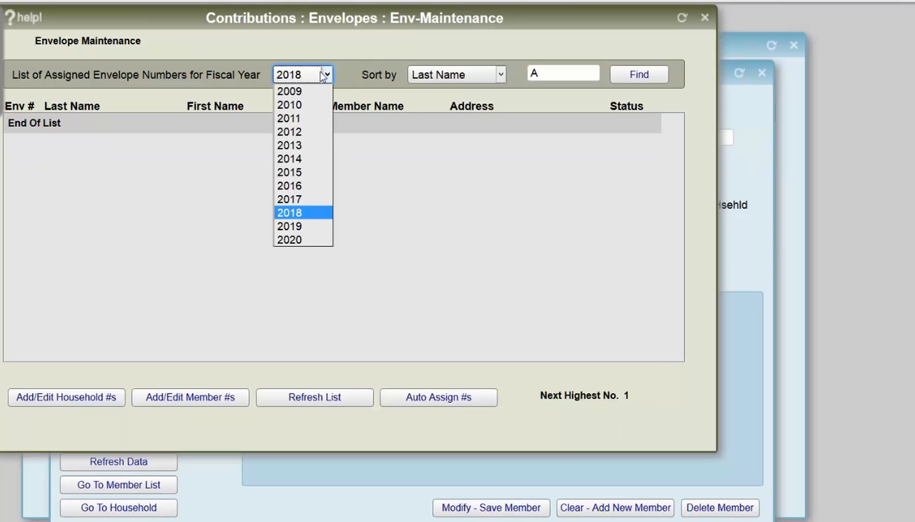
{"action": "left_click", "coordinate": [316, 172]}
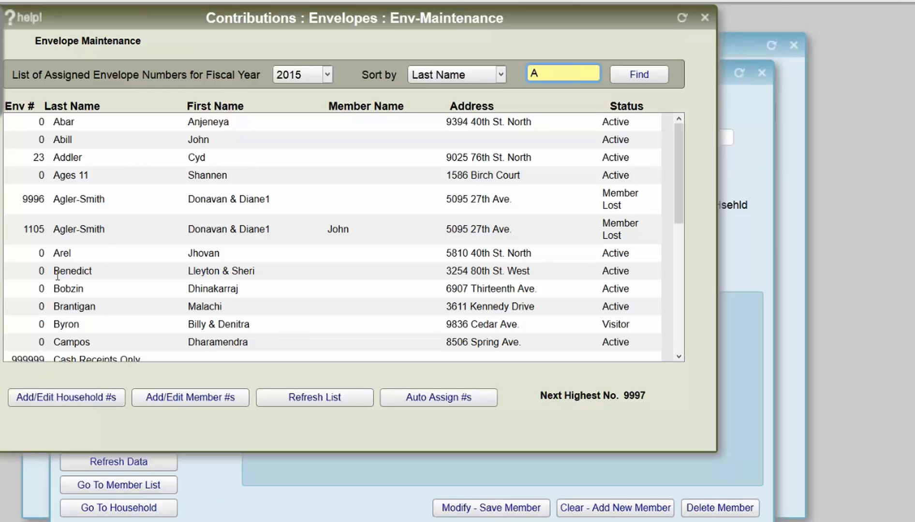
Look again at the consecutive households that share envelope number zero in the assigned envelope list
{"action": "double_click", "coordinate": [42, 253]}
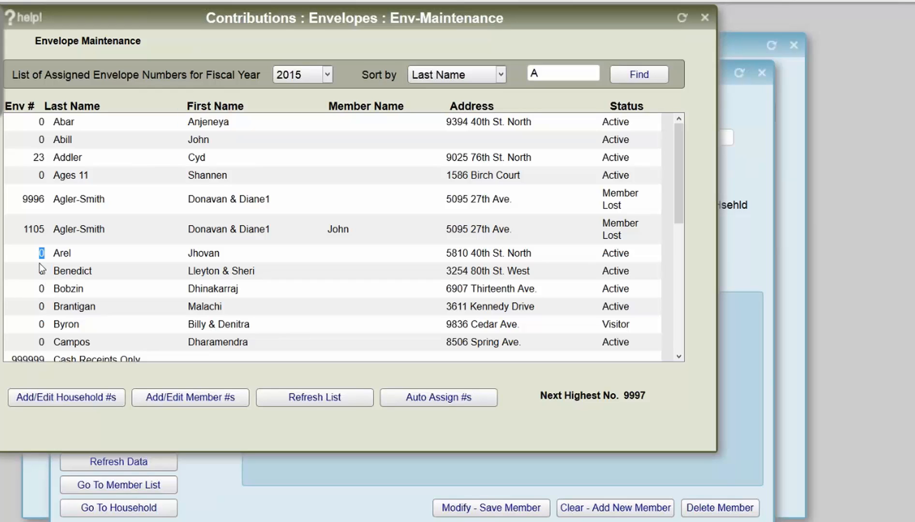
{"action": "double_click", "coordinate": [42, 270]}
{"action": "double_click", "coordinate": [41, 288]}
{"action": "double_click", "coordinate": [41, 306]}
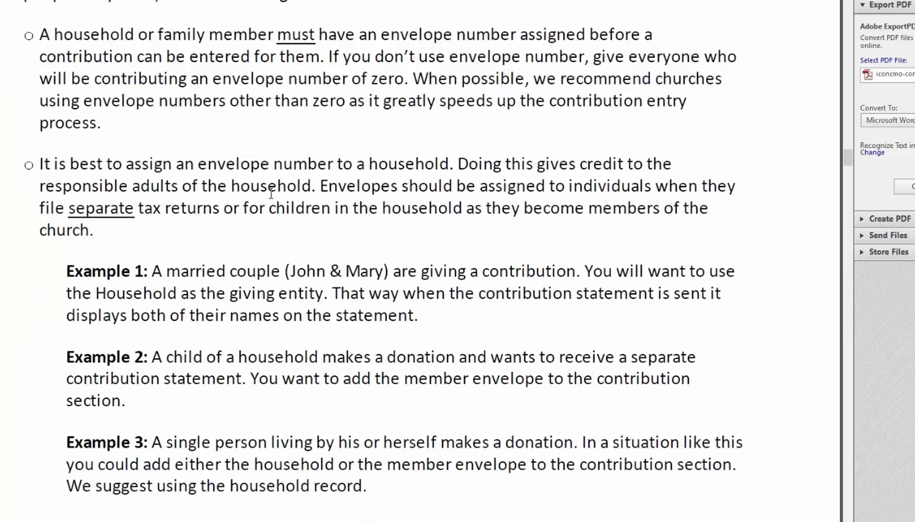
In the PDF contributions guide, skim the envelope assignment instructions and read on to section 1.3, Contribution Fund Maintenance
{"action": "scroll", "coordinate": [277, 291], "scroll_direction": "down", "scroll_amount": 10}
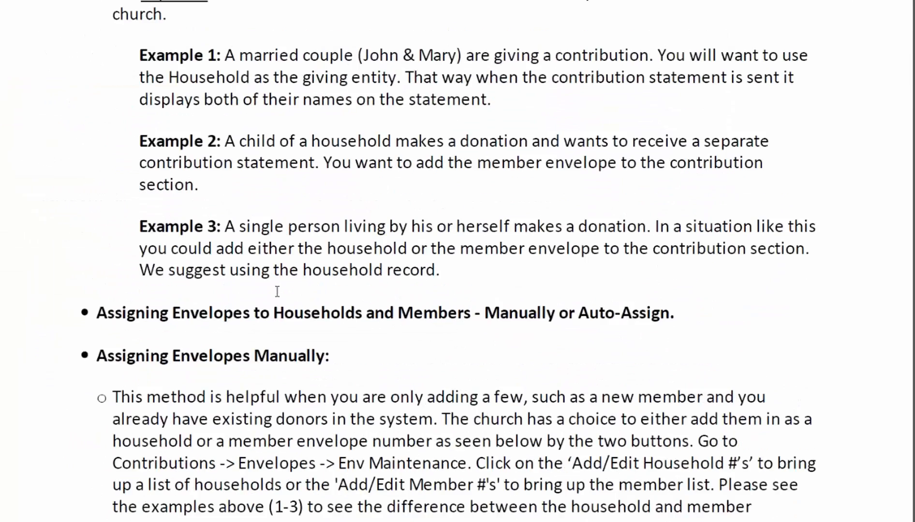
{"action": "scroll", "coordinate": [277, 292], "scroll_direction": "down", "scroll_amount": 10}
{"action": "scroll", "coordinate": [458, 261], "scroll_direction": "down", "scroll_amount": 12}
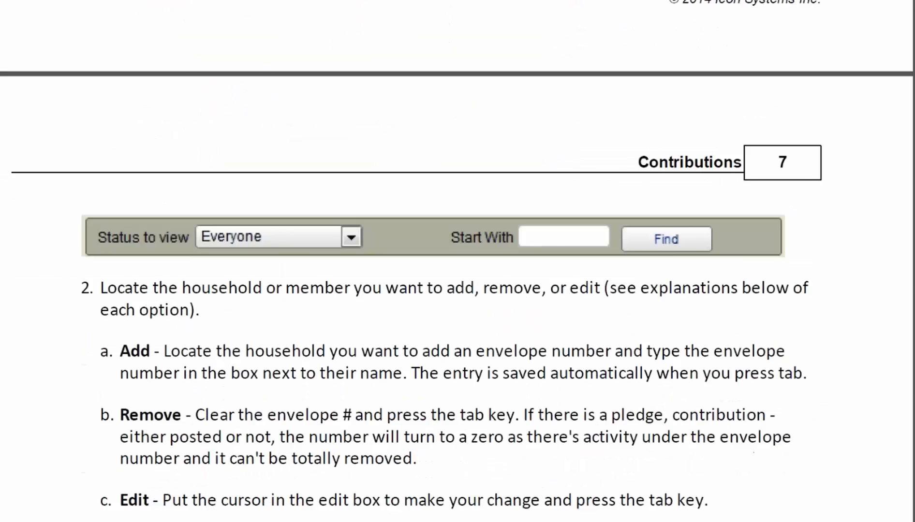
{"action": "scroll", "coordinate": [458, 261], "scroll_direction": "down", "scroll_amount": 15}
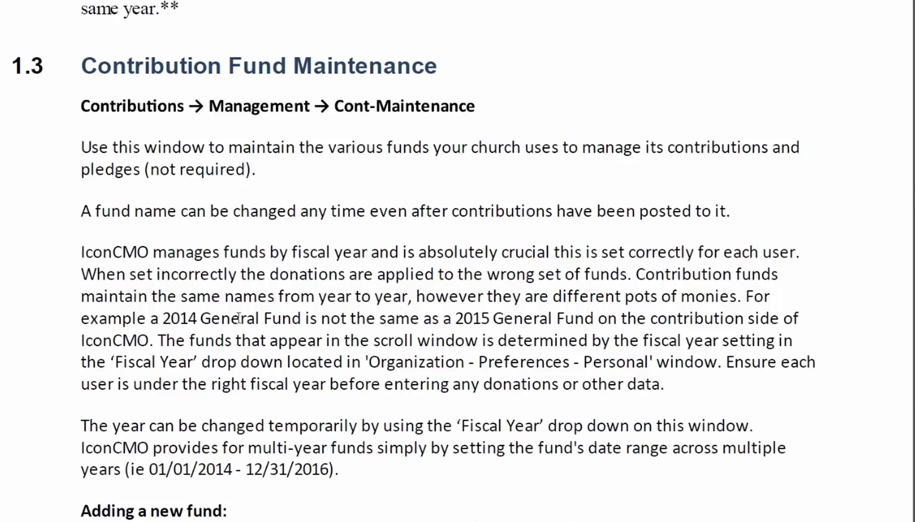
{"action": "scroll", "coordinate": [239, 318], "scroll_direction": "down", "scroll_amount": 2}
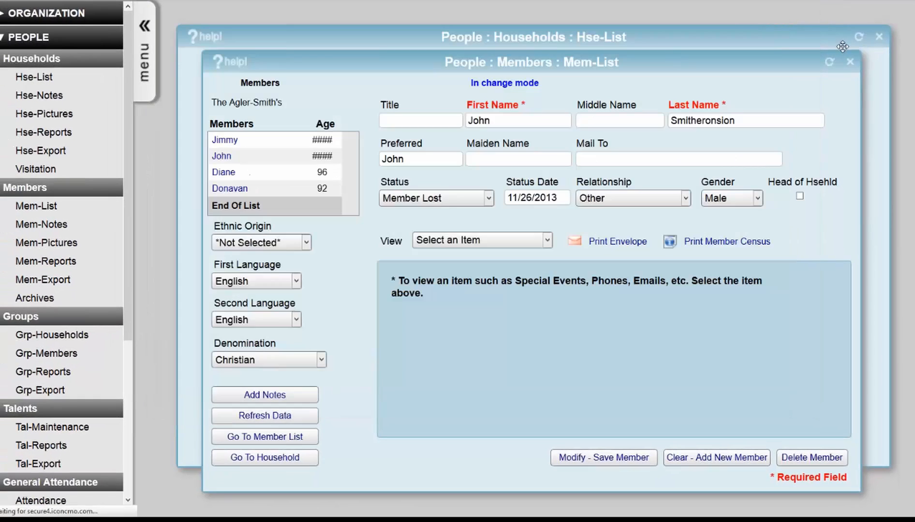
Back in IconCMO, close the member and household lists and open the contribution fund maintenance
{"action": "left_click", "coordinate": [850, 62]}
{"action": "left_click", "coordinate": [879, 37]}
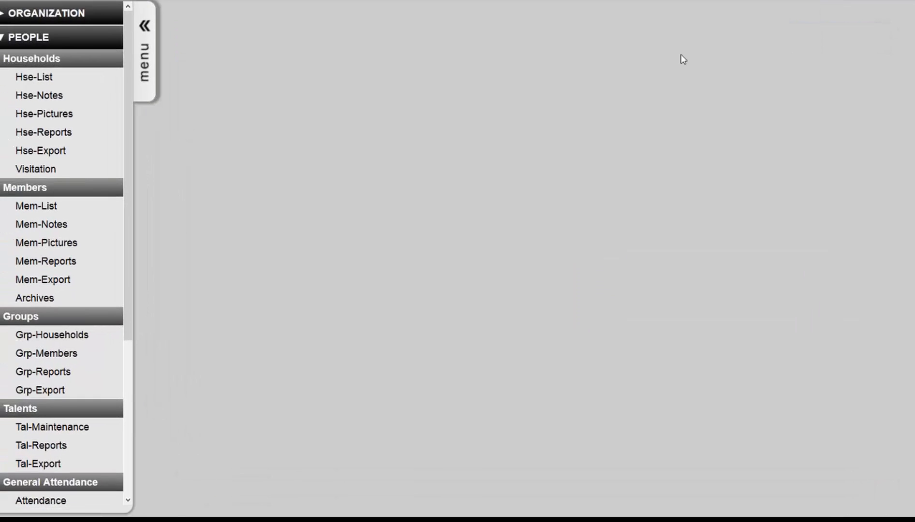
{"action": "left_click", "coordinate": [46, 39]}
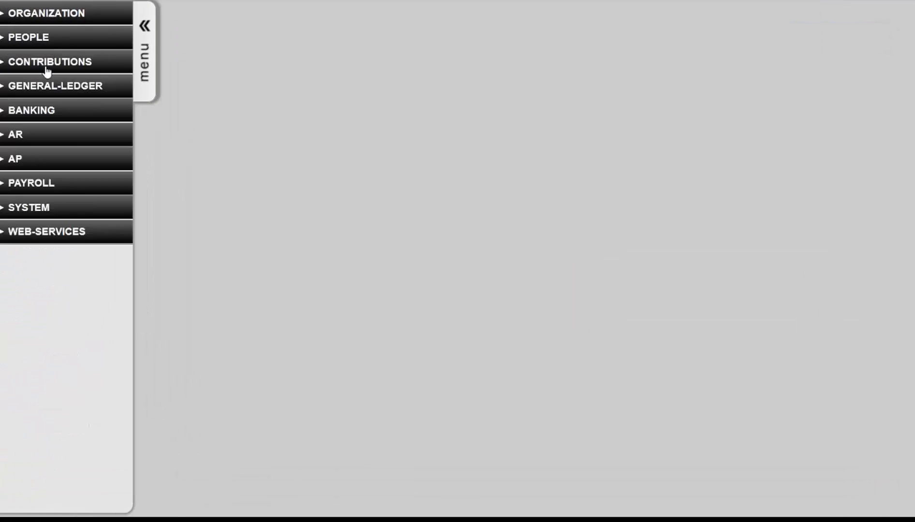
{"action": "left_click", "coordinate": [47, 65]}
{"action": "left_click", "coordinate": [47, 211]}
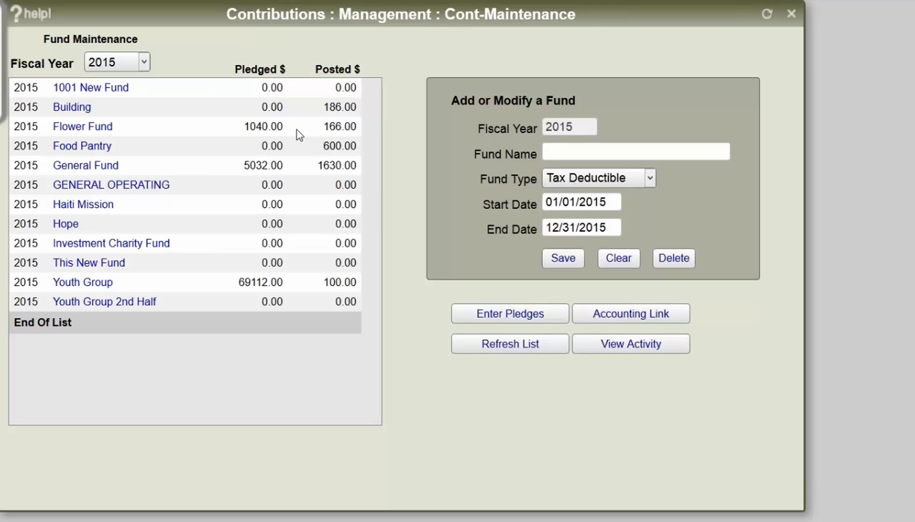
Add and save a fund named Pew Fund for fiscal year 2015 with the default tax-deductible type and dates
{"action": "left_click", "coordinate": [629, 153]}
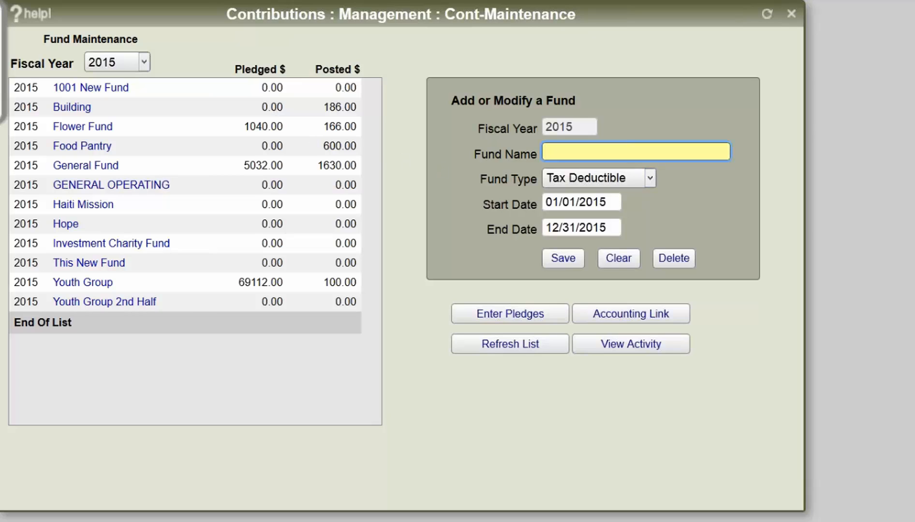
{"action": "type", "text": "P"}
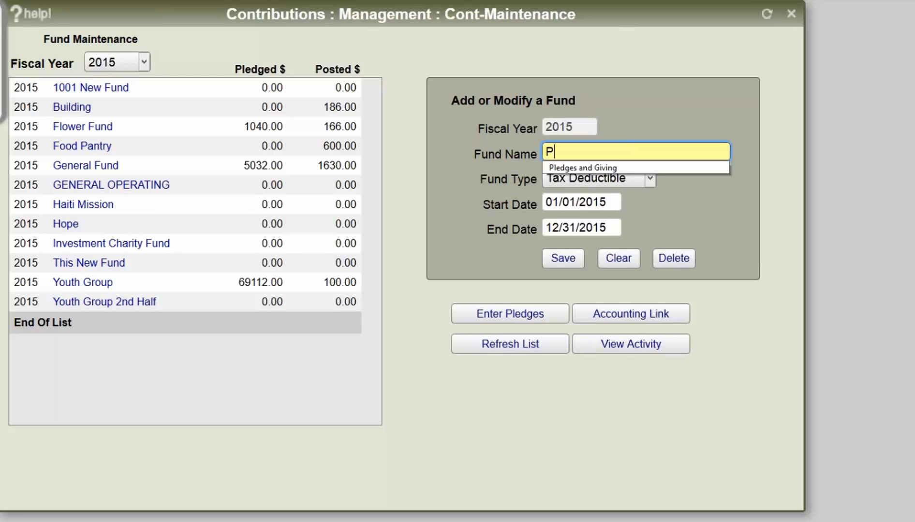
{"action": "type", "text": "ew Fund"}
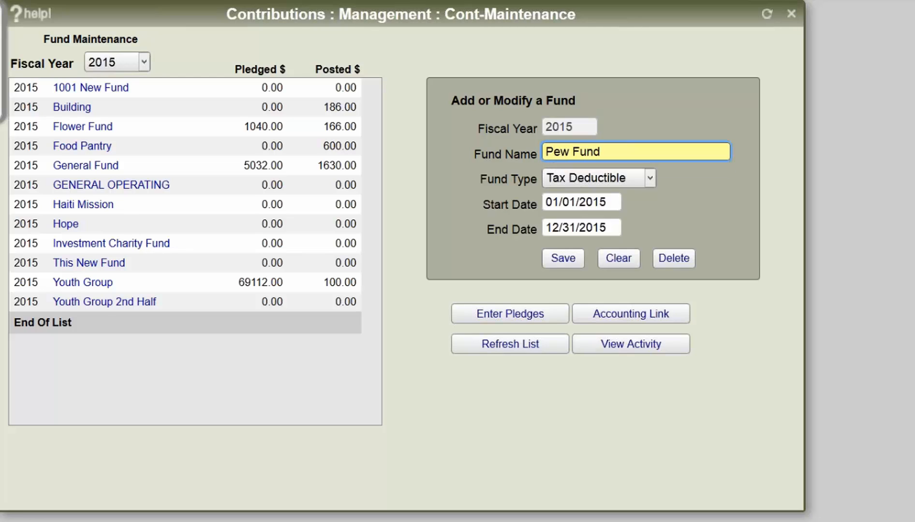
{"action": "left_click", "coordinate": [576, 258]}
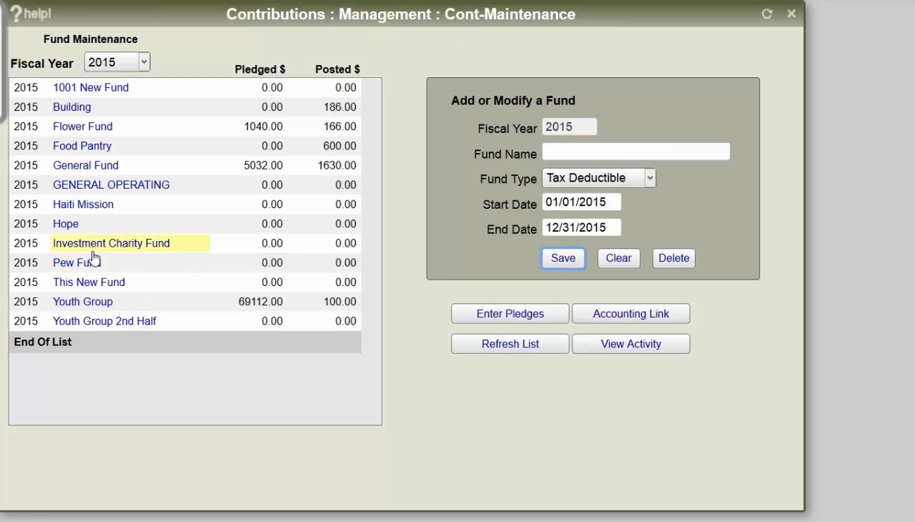
Load the Pew Fund for modification, review the available fund types and select Taxable
{"action": "left_click", "coordinate": [80, 265]}
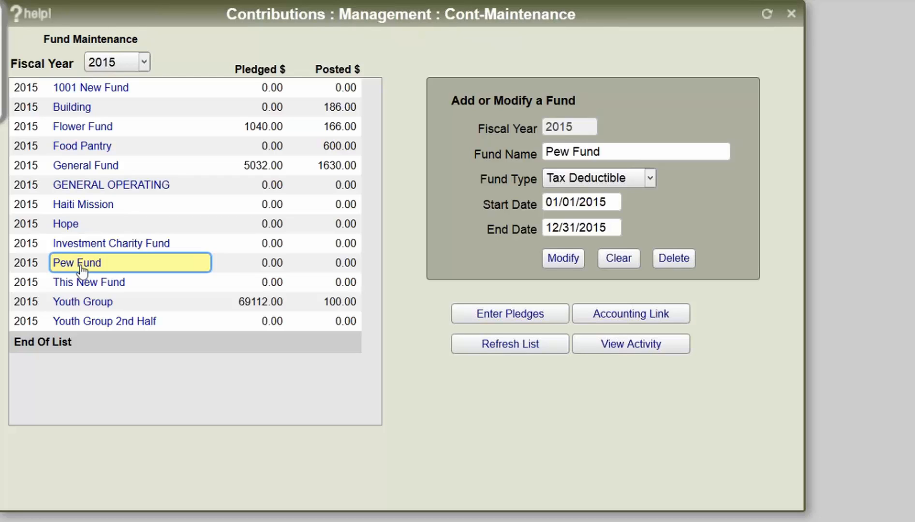
{"action": "left_click", "coordinate": [605, 175]}
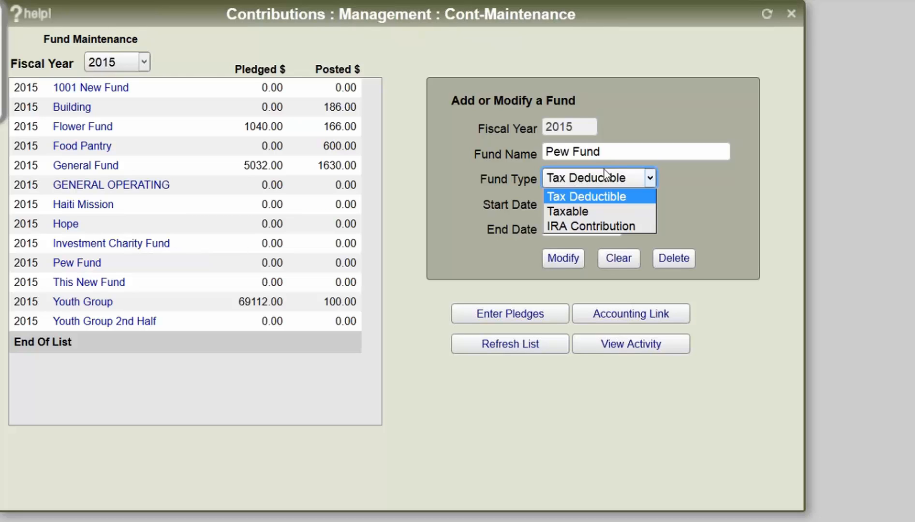
{"action": "left_click", "coordinate": [603, 69]}
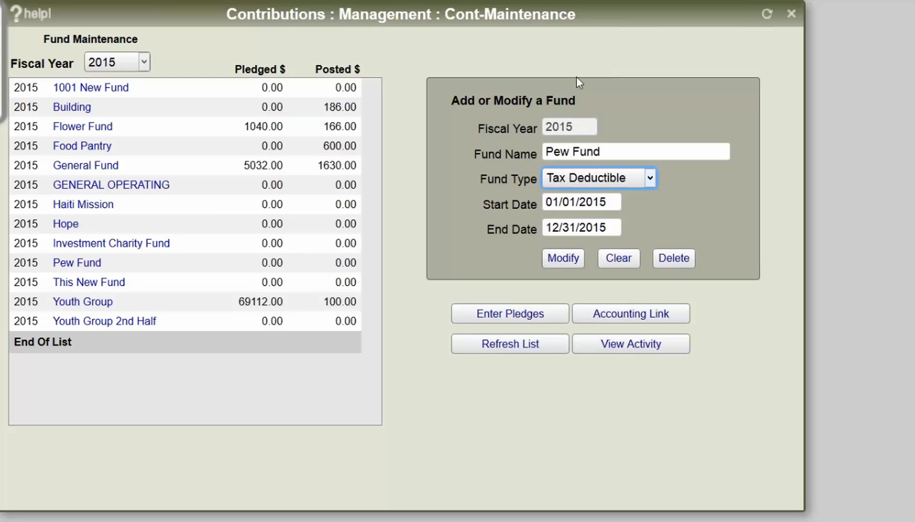
{"action": "left_click", "coordinate": [574, 184]}
{"action": "left_click", "coordinate": [574, 210]}
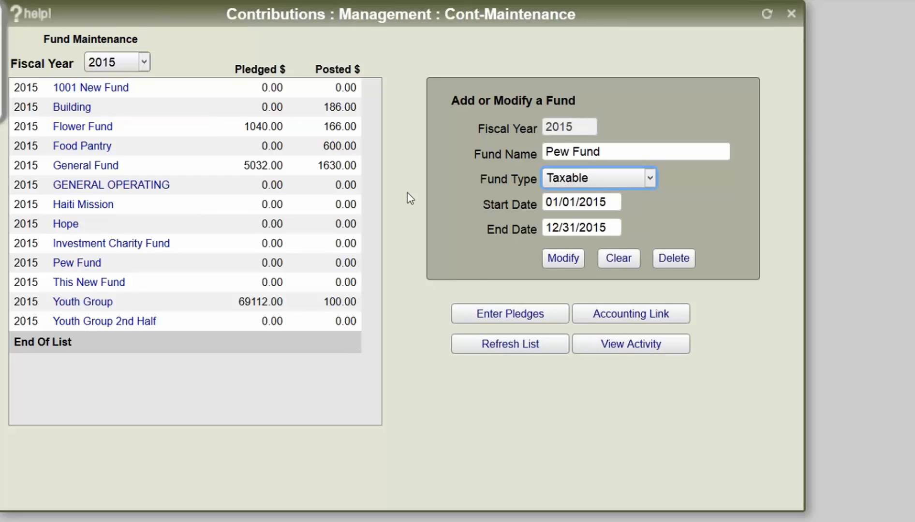
Open the contribution statements, look through the fund type choices and select Tax Deductible
{"action": "left_click", "coordinate": [394, 217]}
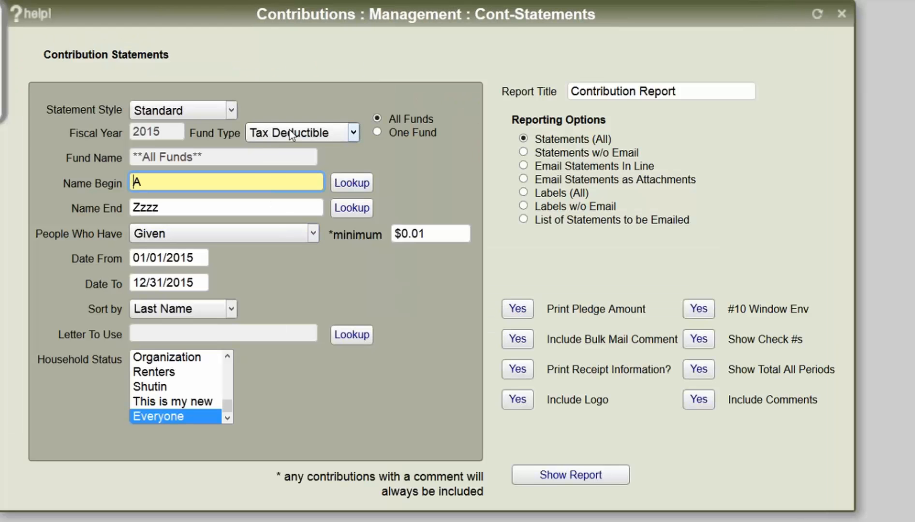
{"action": "left_click", "coordinate": [293, 134]}
{"action": "left_click", "coordinate": [294, 134]}
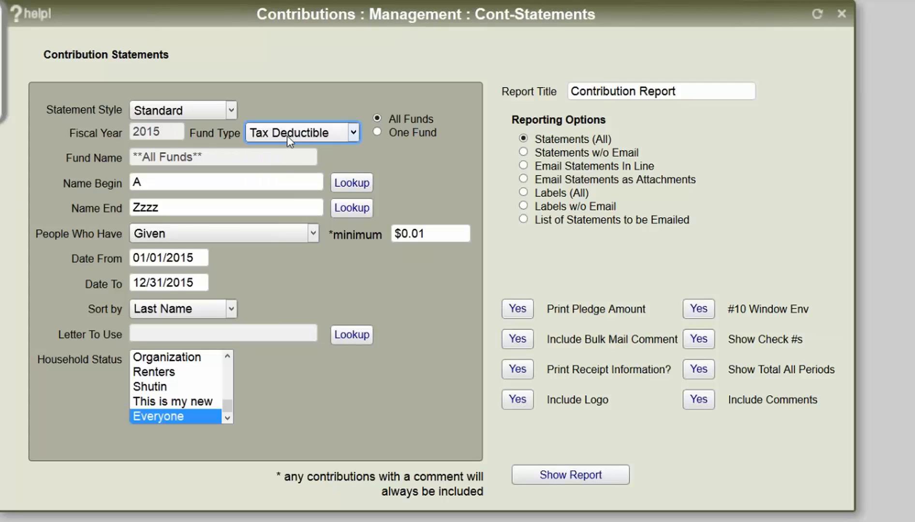
{"action": "left_click", "coordinate": [310, 136]}
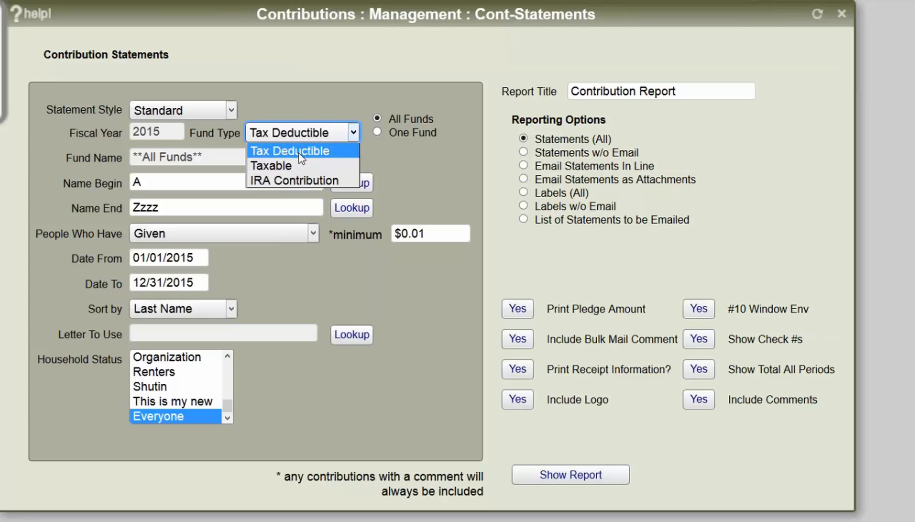
{"action": "left_click", "coordinate": [300, 153]}
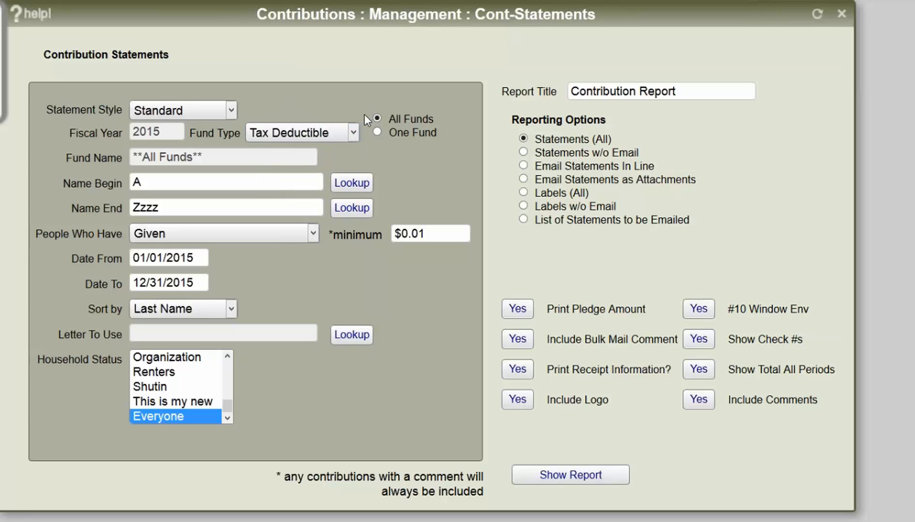
Close the contribution statements and select Taxable as the fund type in the blank fund entry
{"action": "left_click", "coordinate": [843, 15]}
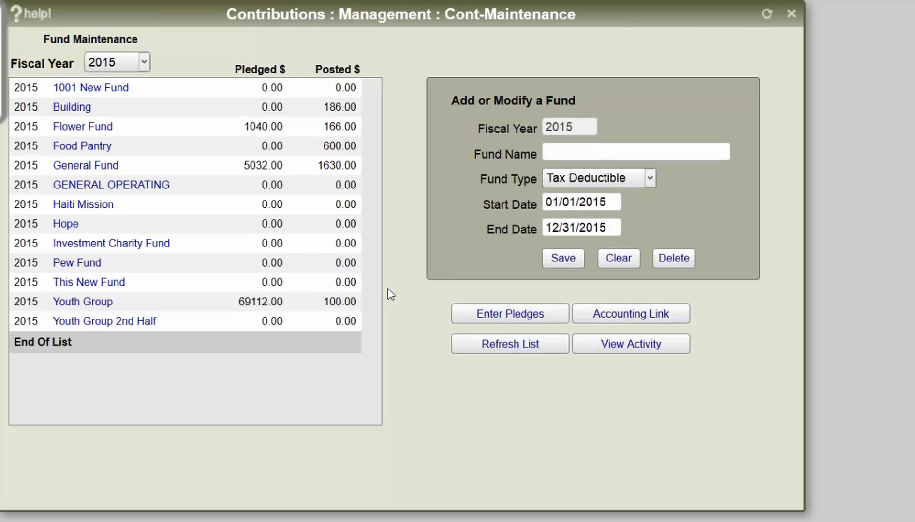
{"action": "left_click", "coordinate": [615, 184]}
{"action": "left_click", "coordinate": [615, 212]}
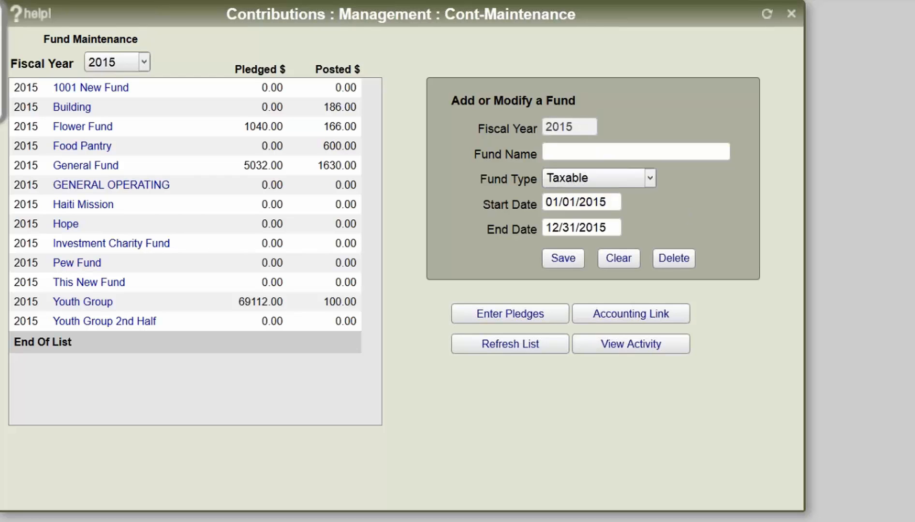
Load the Pew Fund for fiscal year 2015 and open its pledge entry
{"action": "double_click", "coordinate": [490, 155]}
{"action": "left_click", "coordinate": [72, 264]}
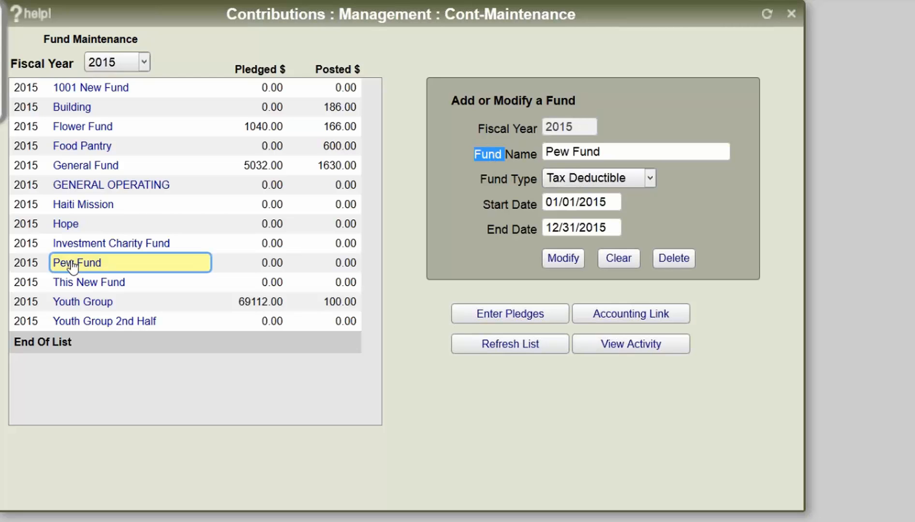
{"action": "left_click", "coordinate": [503, 317]}
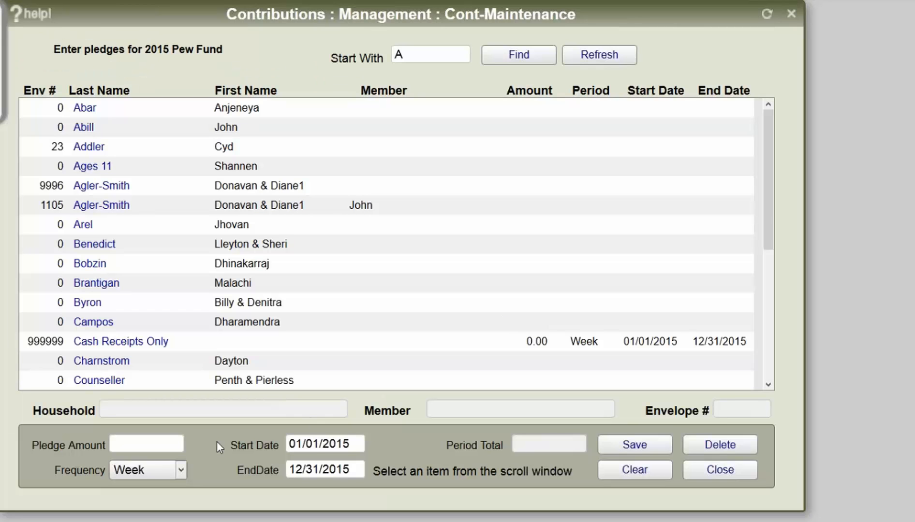
Enter and save a weekly pledge of $56.00 from 01/01/2015 to 12/31/2015 for the fifth household listed
{"action": "left_click", "coordinate": [88, 190]}
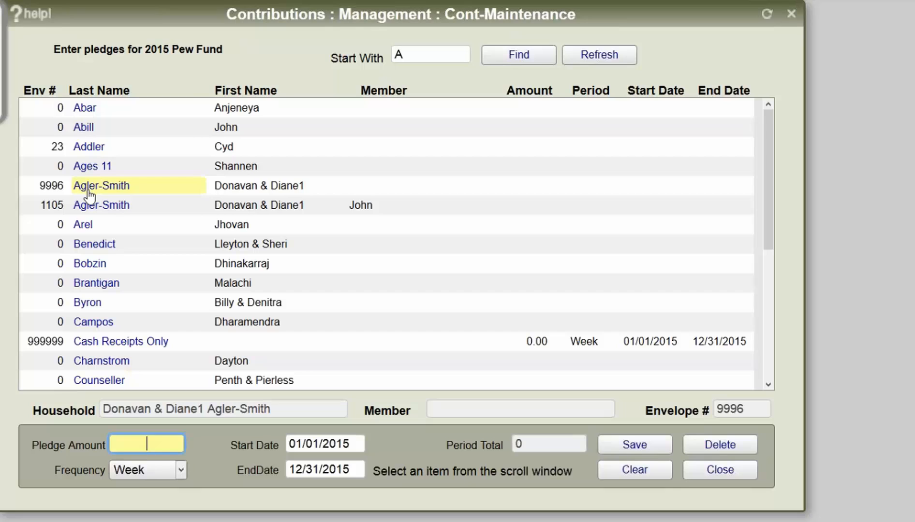
{"action": "type", "text": "56"}
{"action": "key", "text": "Tab"}
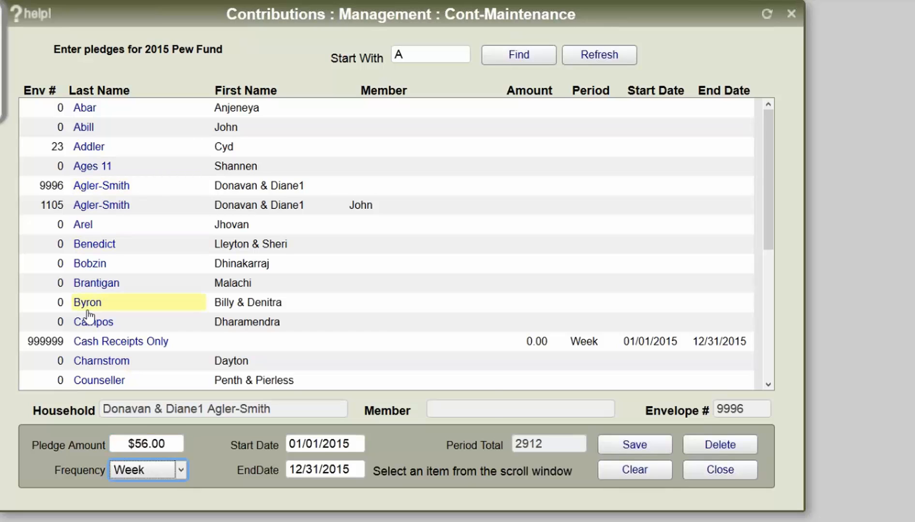
{"action": "key", "text": "Tab"}
{"action": "key", "text": "Tab"}
{"action": "key", "text": "Tab"}
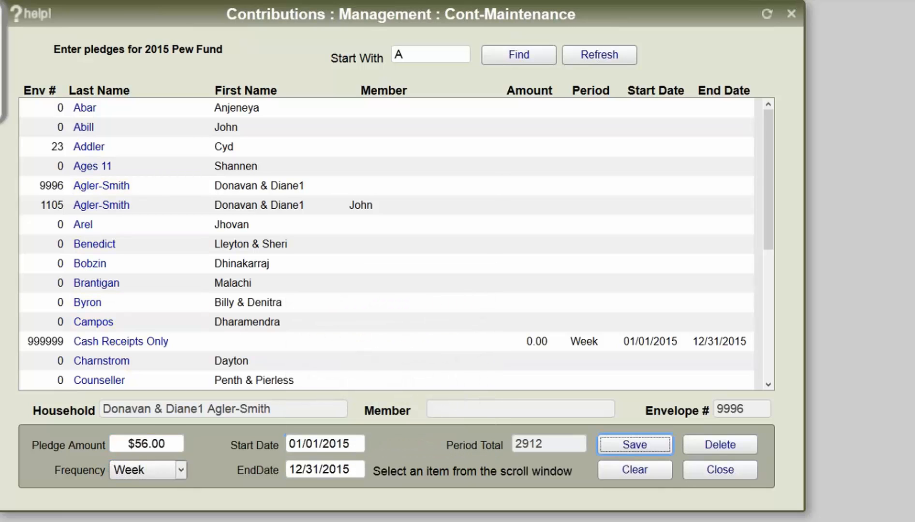
{"action": "left_click", "coordinate": [181, 471]}
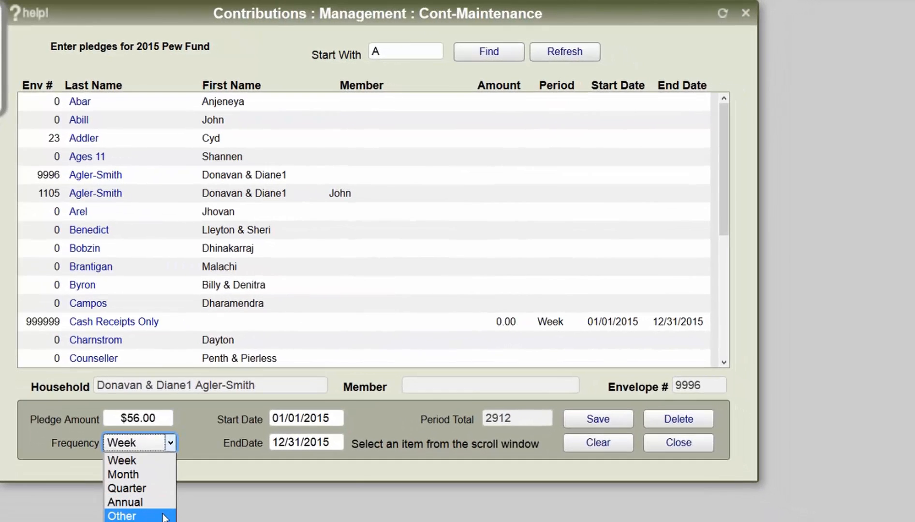
{"action": "left_click", "coordinate": [613, 418]}
{"action": "left_click", "coordinate": [603, 421]}
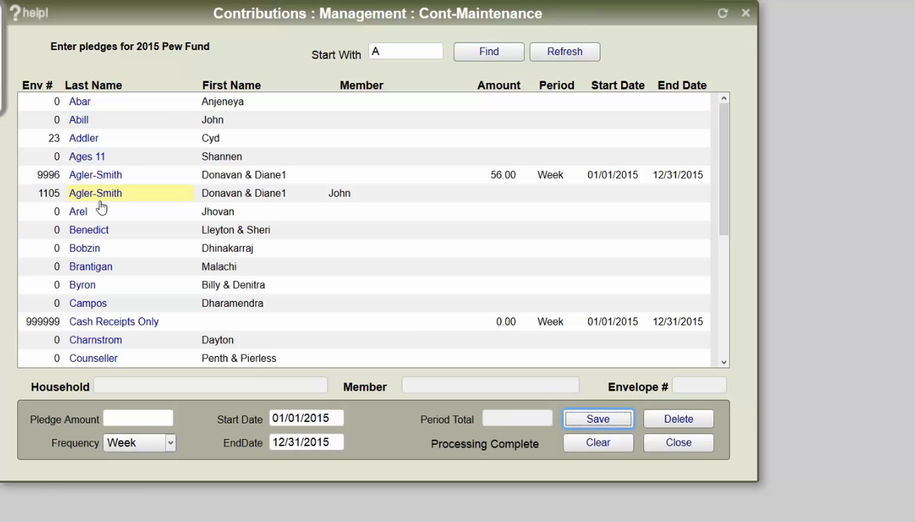
Select the Annual frequency in the blank pledge entry and leave pledge entry without saving another pledge
{"action": "left_click", "coordinate": [140, 445]}
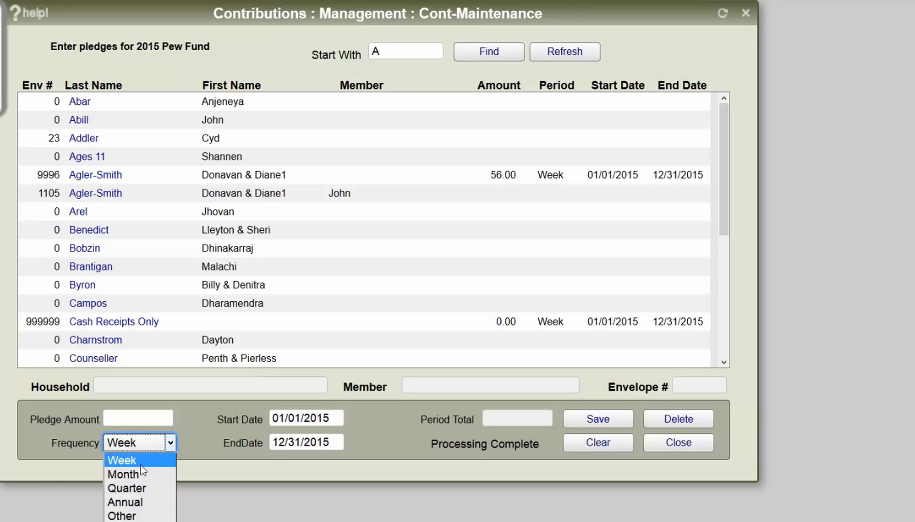
{"action": "left_click", "coordinate": [148, 503]}
{"action": "left_click", "coordinate": [128, 418]}
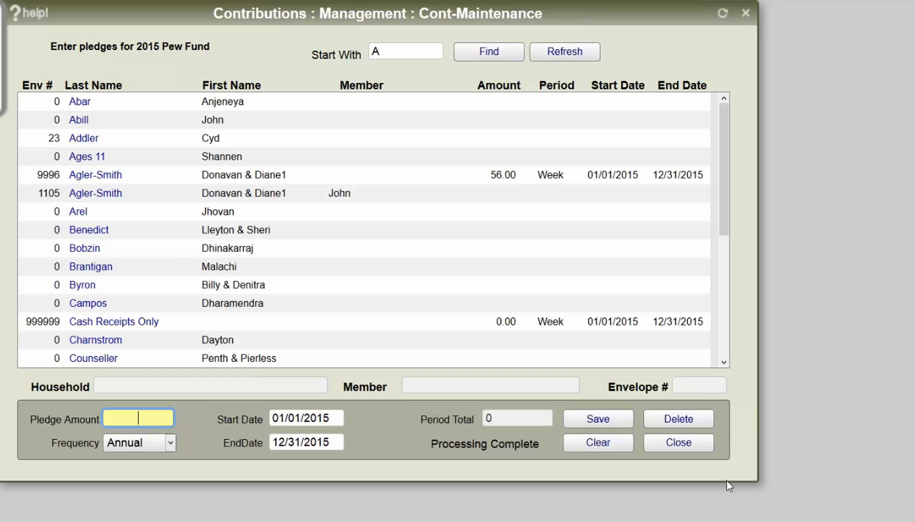
{"action": "left_click", "coordinate": [676, 443]}
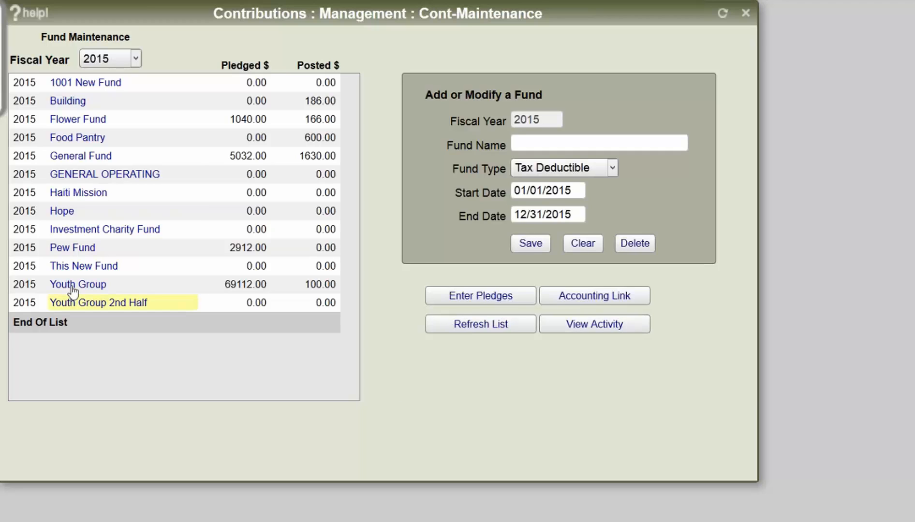
View the contribution activity of the 2015 General Fund and examine the envelope numbers and the starting-name filter
{"action": "left_click", "coordinate": [86, 155]}
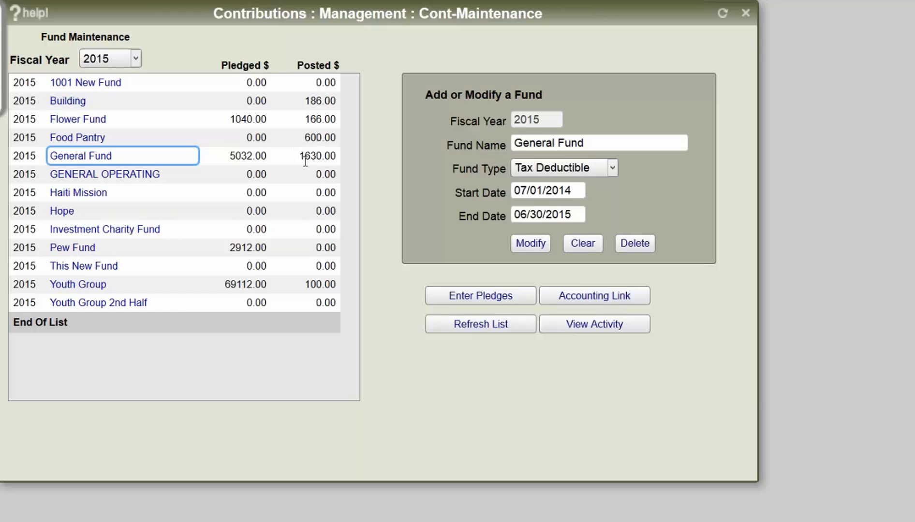
{"action": "left_click", "coordinate": [585, 326]}
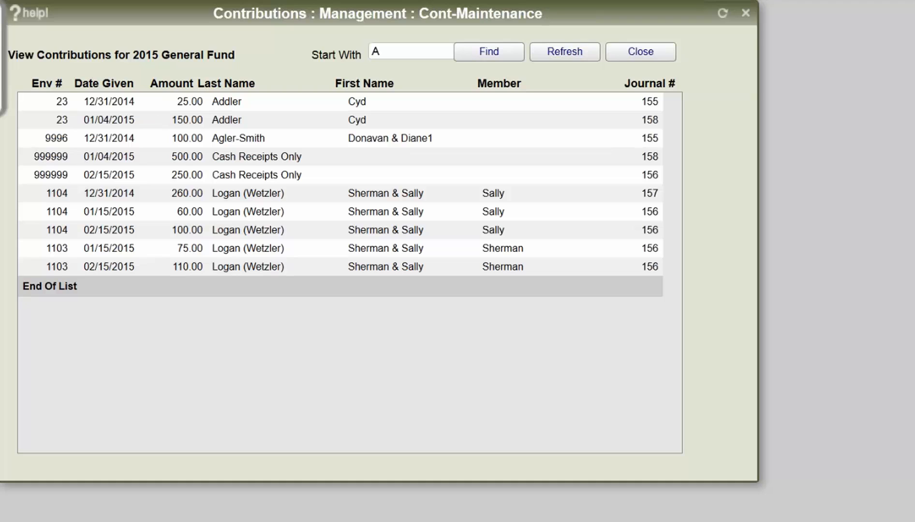
{"action": "double_click", "coordinate": [54, 157]}
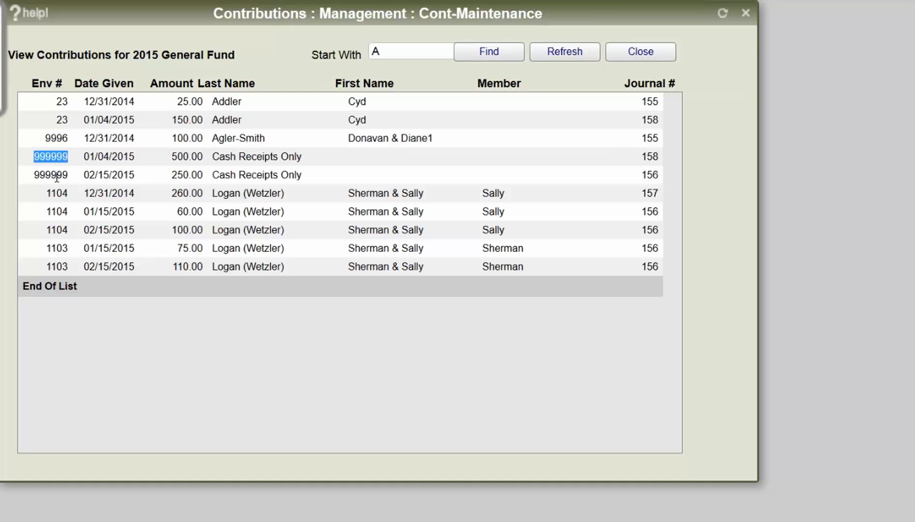
{"action": "double_click", "coordinate": [56, 176]}
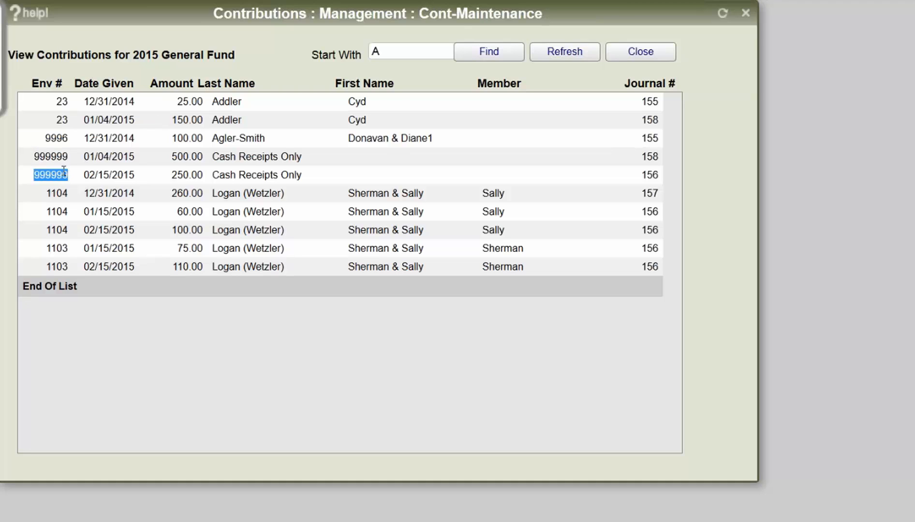
{"action": "double_click", "coordinate": [66, 192]}
{"action": "left_click", "coordinate": [67, 206]}
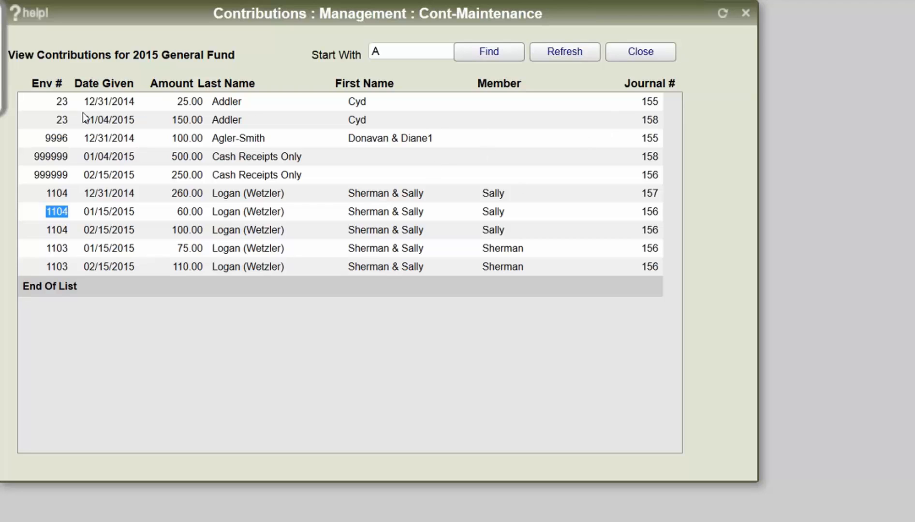
{"action": "left_click", "coordinate": [372, 51]}
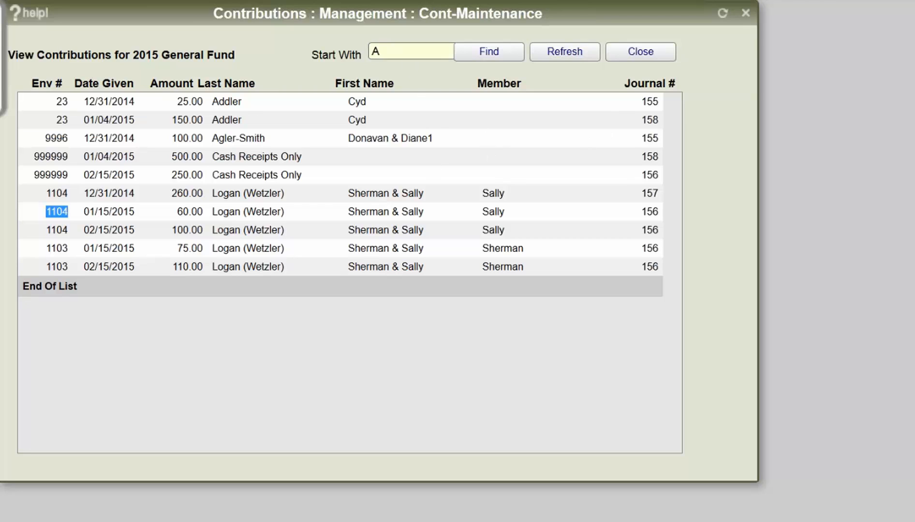
{"action": "double_click", "coordinate": [402, 47]}
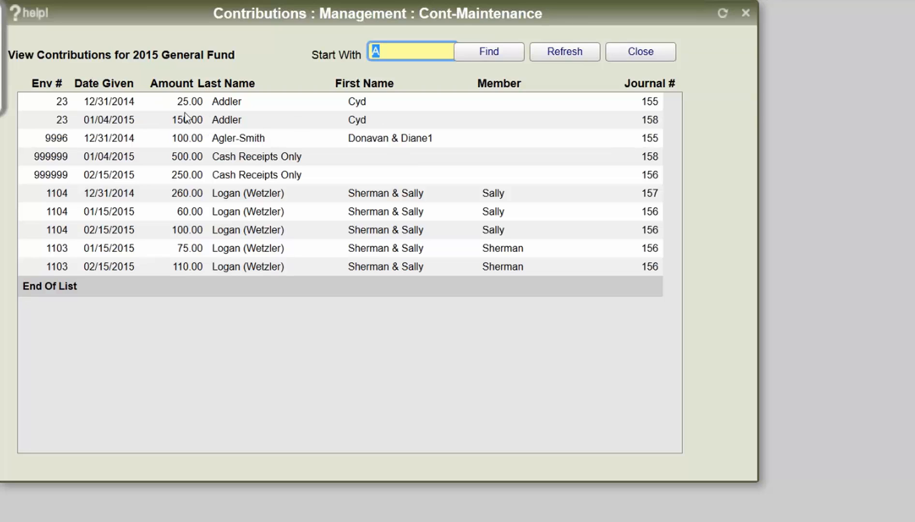
Compare the journal numbers and dates given of the General Fund contributions, and close the activity list
{"action": "double_click", "coordinate": [650, 119]}
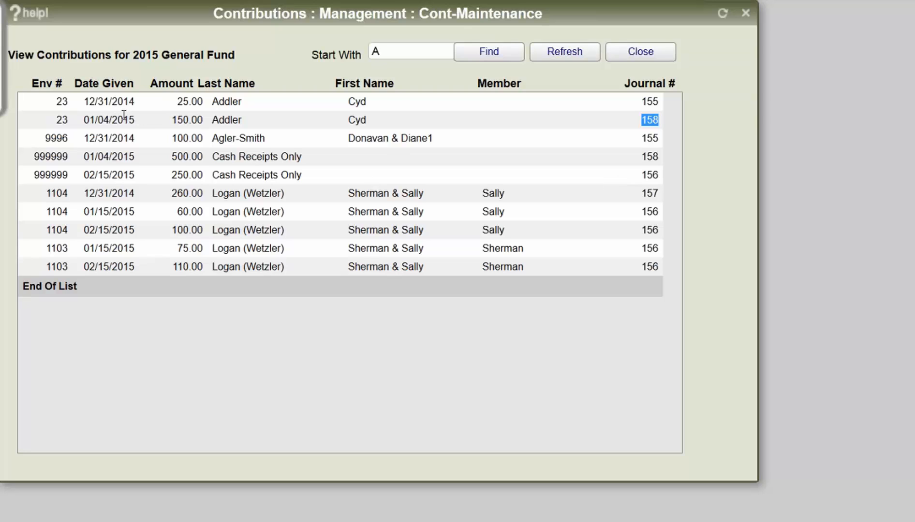
{"action": "left_click_drag", "start_coordinate": [133, 101], "coordinate": [84, 101]}
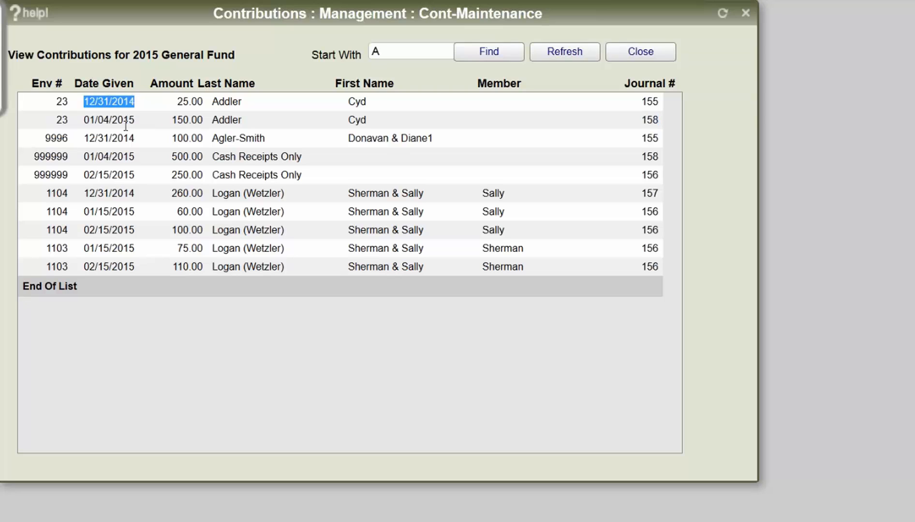
{"action": "left_click_drag", "start_coordinate": [133, 120], "coordinate": [83, 120]}
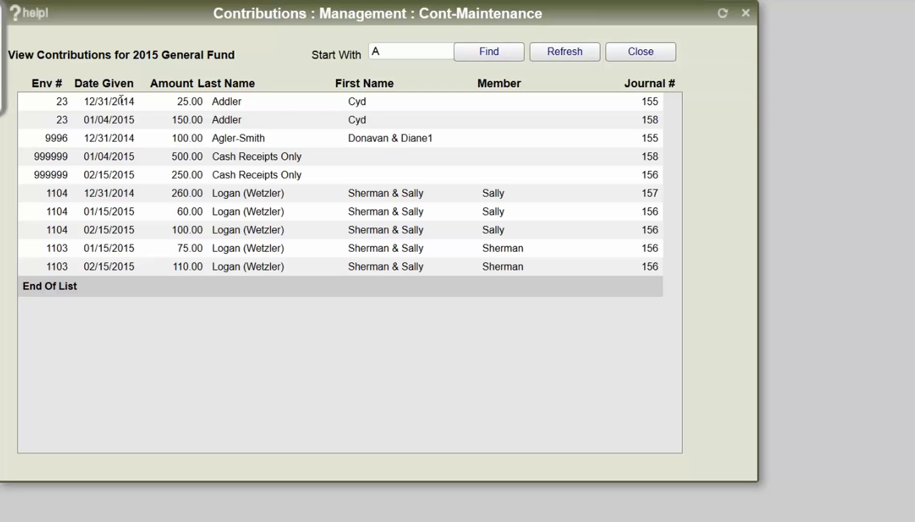
{"action": "triple_click", "coordinate": [121, 101]}
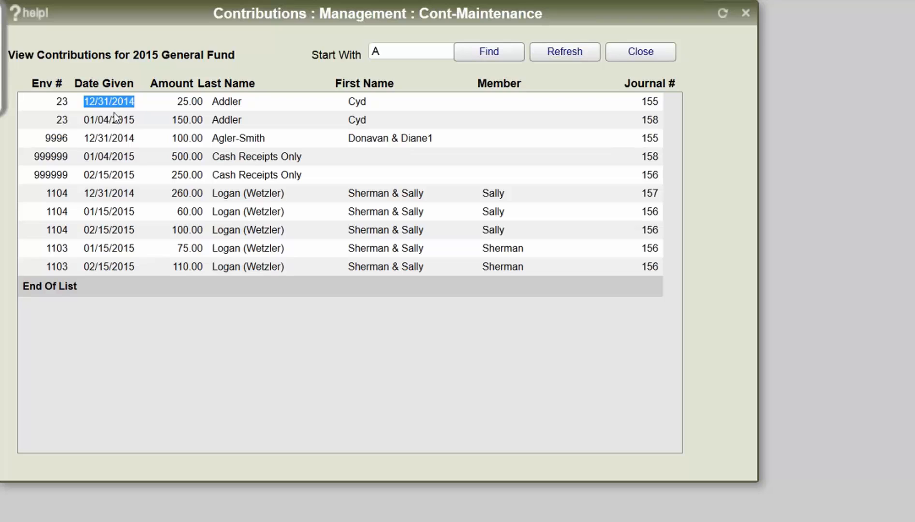
{"action": "double_click", "coordinate": [125, 101]}
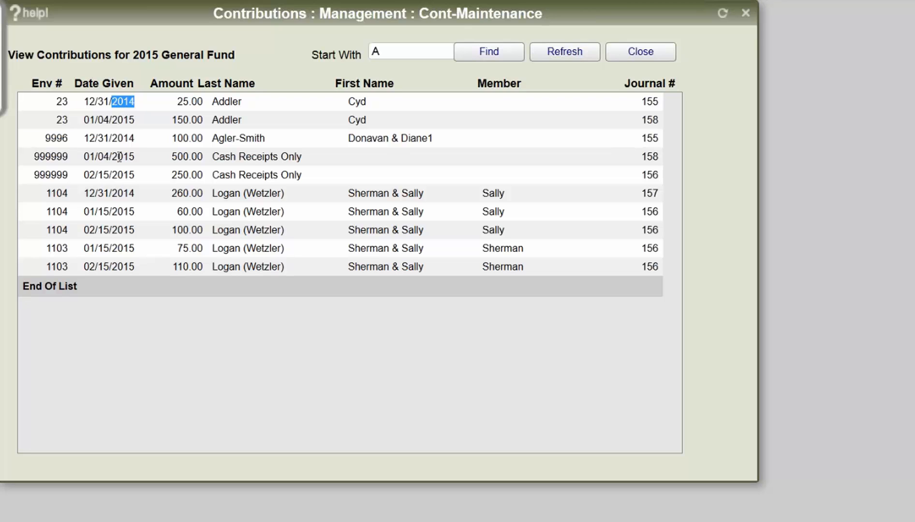
{"action": "left_click", "coordinate": [124, 119]}
{"action": "triple_click", "coordinate": [115, 102]}
{"action": "double_click", "coordinate": [119, 102]}
{"action": "left_click", "coordinate": [644, 51]}
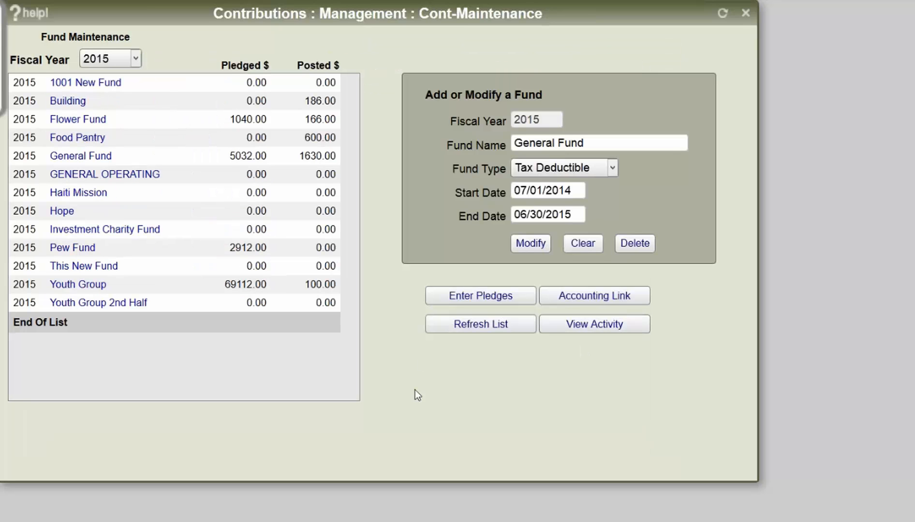
Rename the General Fund to General Fund 101 and save the modification
{"action": "left_click", "coordinate": [559, 144]}
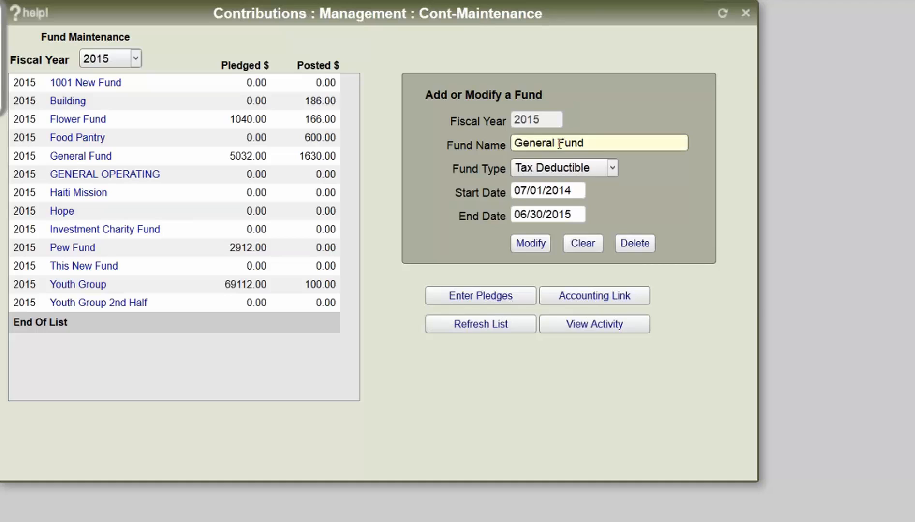
{"action": "left_click_drag", "start_coordinate": [560, 144], "coordinate": [652, 142]}
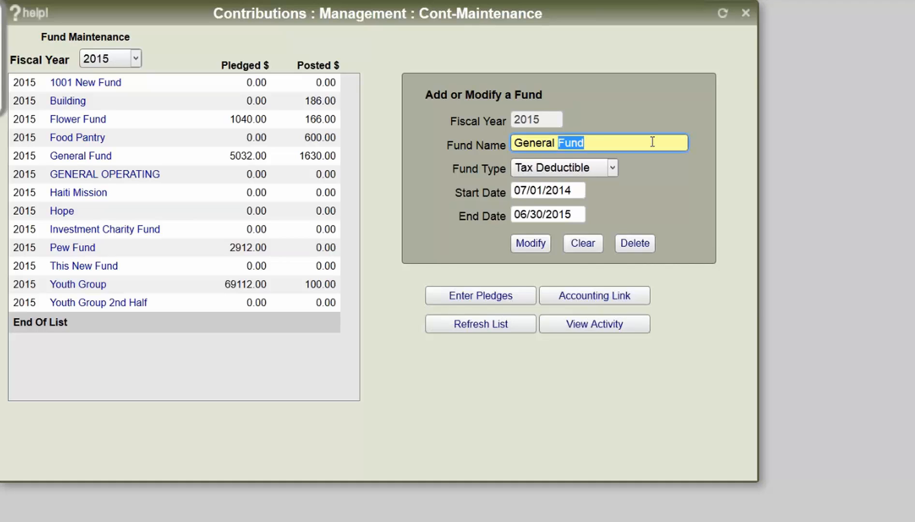
{"action": "type", "text": "Fund 101"}
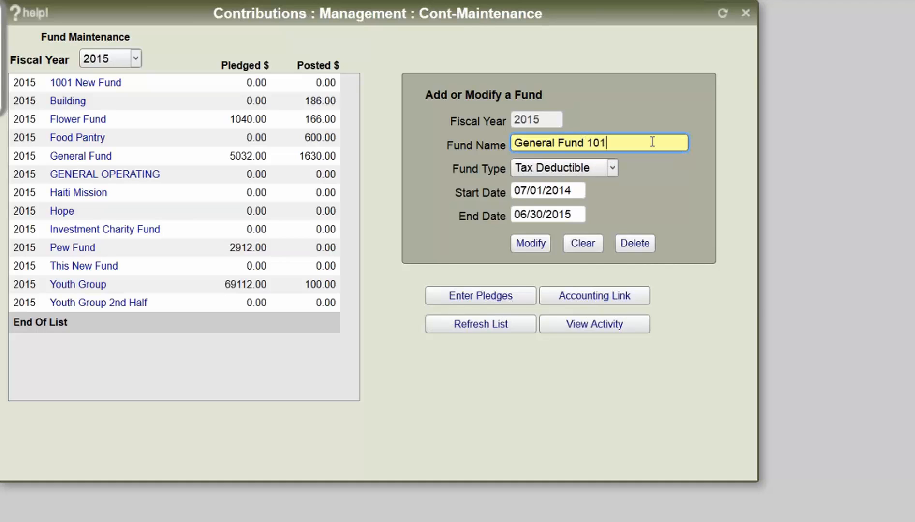
{"action": "left_click", "coordinate": [529, 245]}
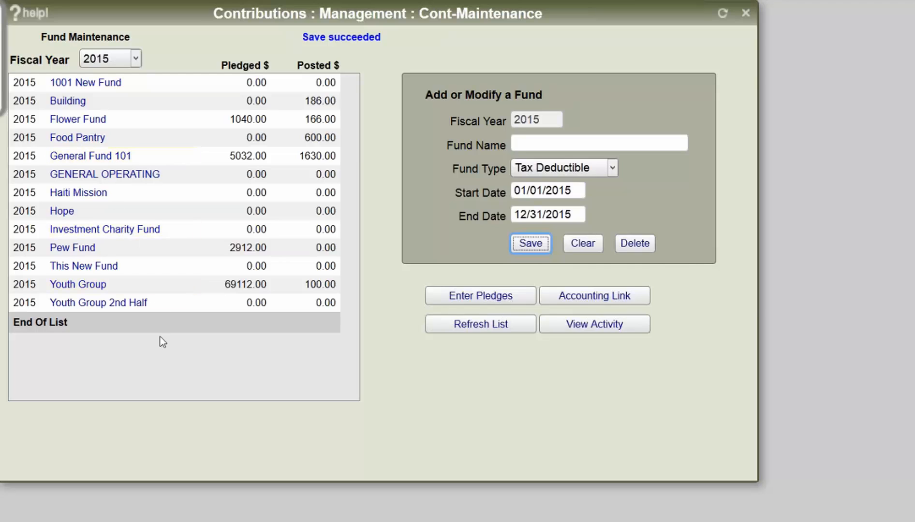
Switch to the contributions guide document and read on from the pledge instructions to section 1.4, Contribution Batches
{"action": "left_click", "coordinate": [159, 351]}
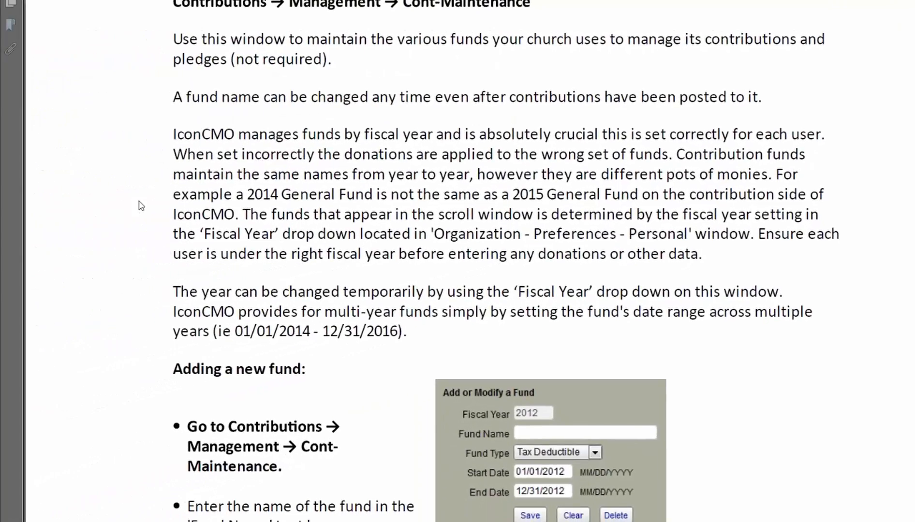
{"action": "scroll", "coordinate": [141, 205], "scroll_direction": "down", "scroll_amount": 15}
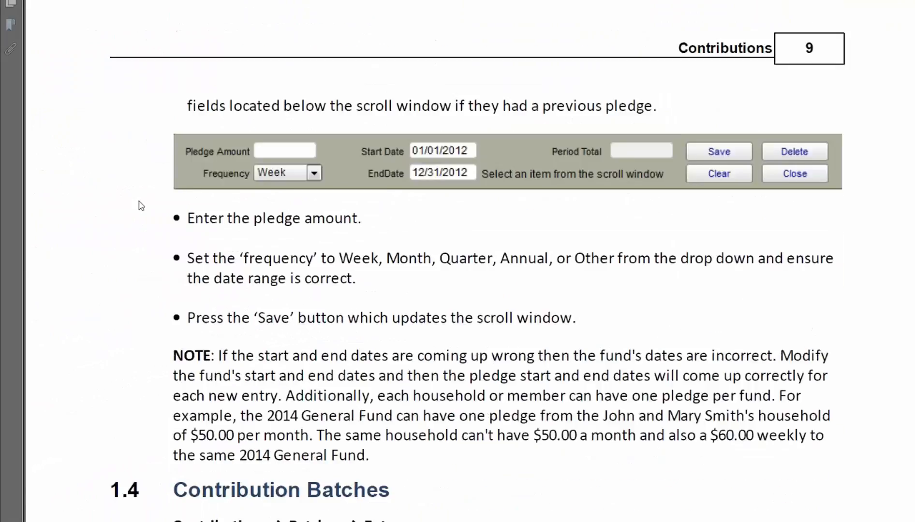
{"action": "scroll", "coordinate": [141, 205], "scroll_direction": "down", "scroll_amount": 12}
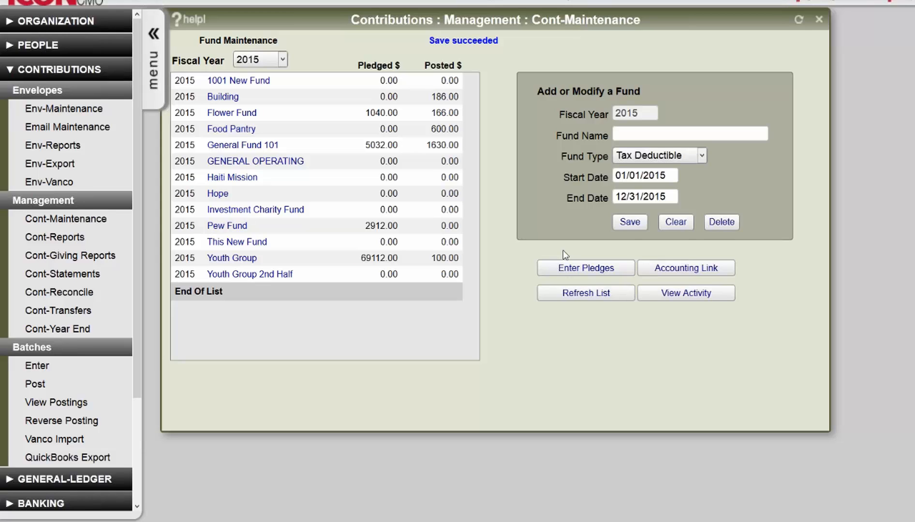
Back in IconCMO, open the contribution batch entry with its envelope year field and close the fund maintenance
{"action": "left_click", "coordinate": [67, 371]}
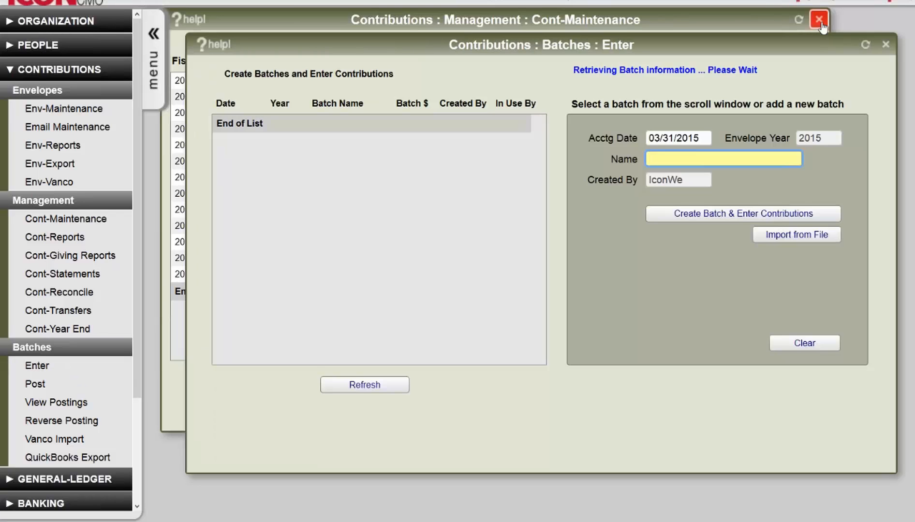
{"action": "left_click", "coordinate": [819, 19]}
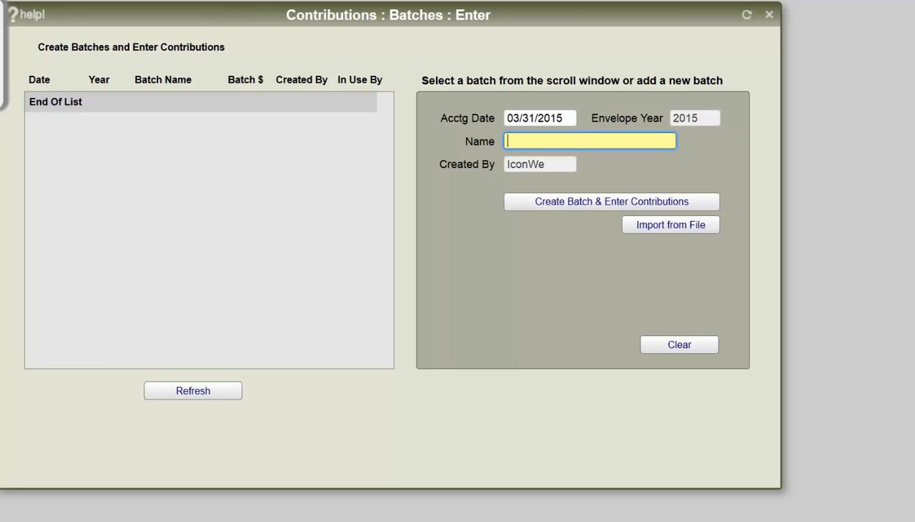
{"action": "left_click", "coordinate": [698, 119]}
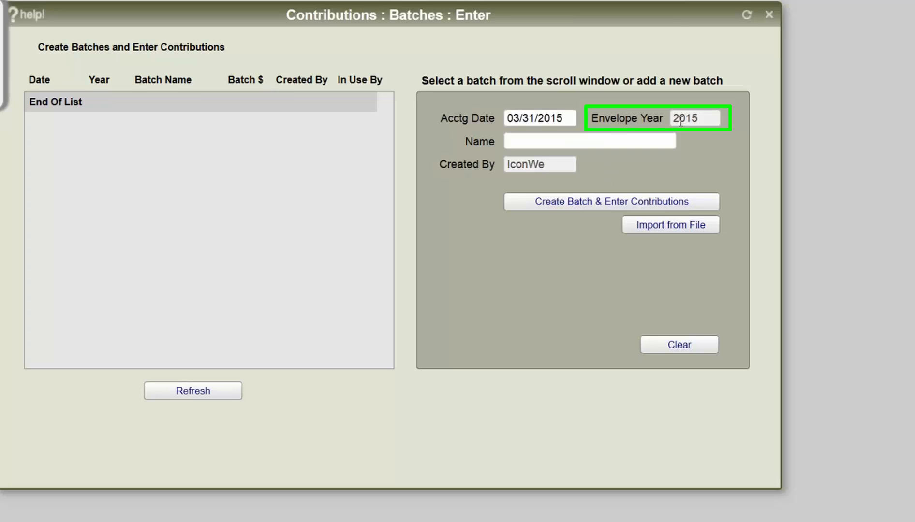
Create a contribution batch named March 31 and start entering its contributions
{"action": "left_click", "coordinate": [531, 141]}
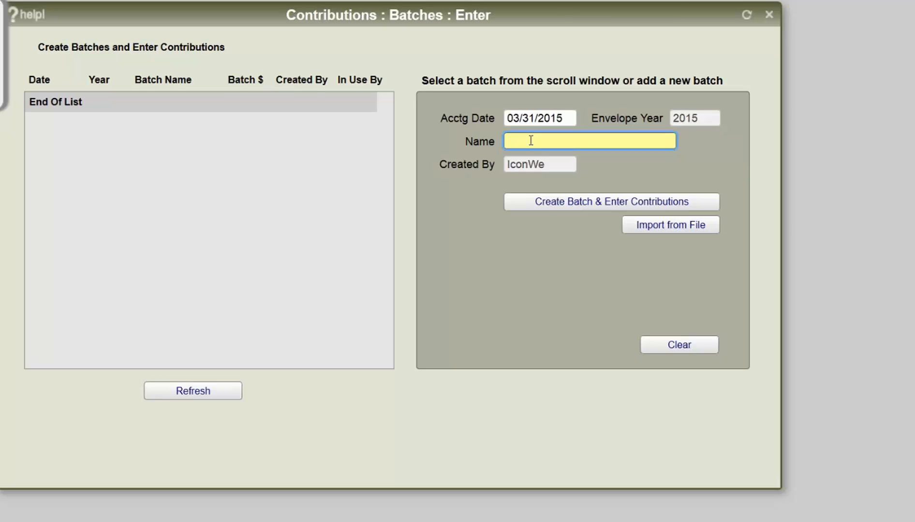
{"action": "type", "text": "March 31"}
{"action": "left_click", "coordinate": [528, 206]}
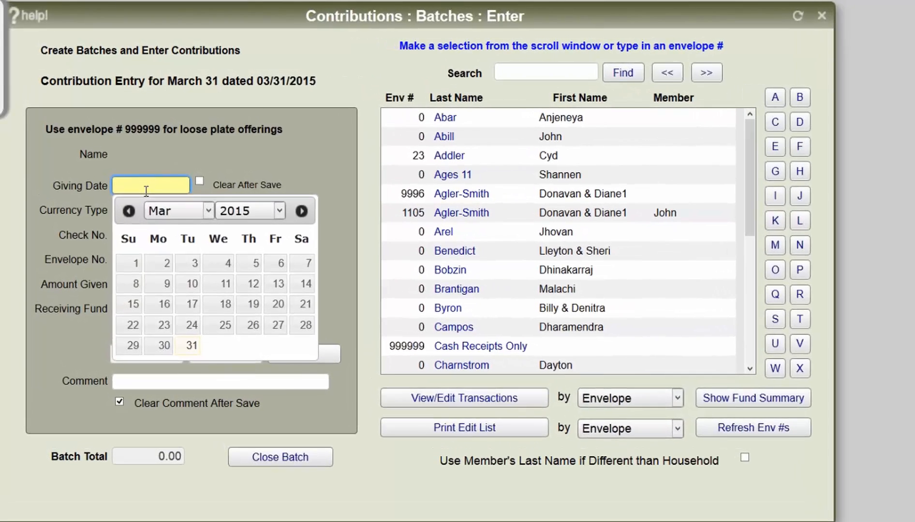
Set the giving date of the March 31 batch's contributions to 03/31/2015
{"action": "type", "text": "03312015"}
{"action": "key", "text": "Tab"}
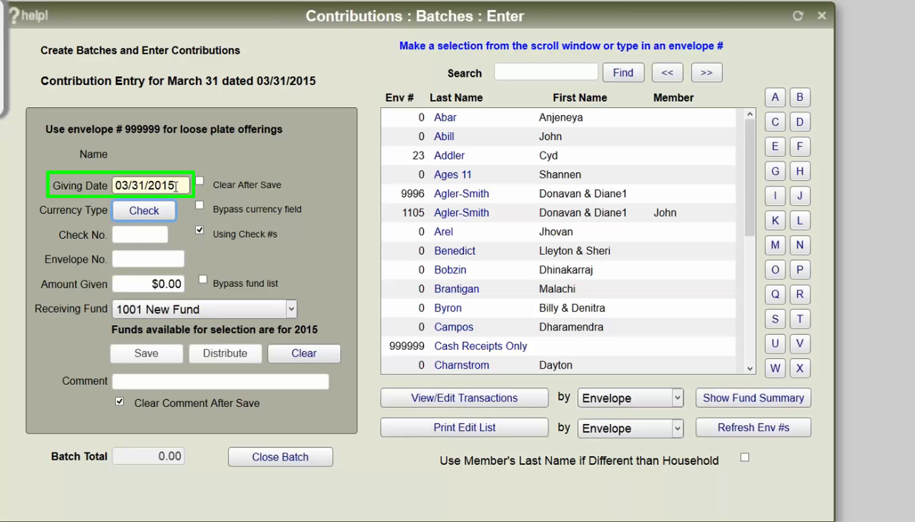
{"action": "left_click_drag", "start_coordinate": [177, 186], "coordinate": [115, 185]}
{"action": "left_click", "coordinate": [83, 205]}
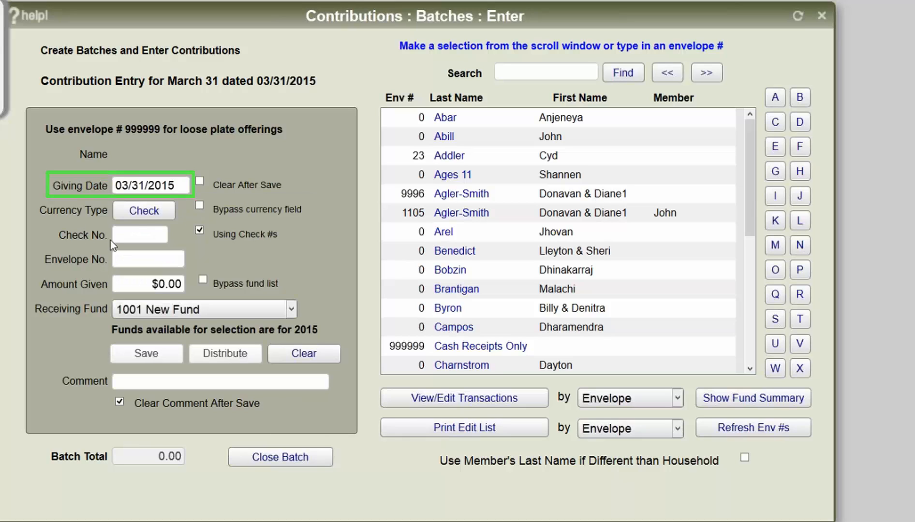
View the receiving funds available for 2015 and close the list without choosing one
{"action": "left_click", "coordinate": [137, 236]}
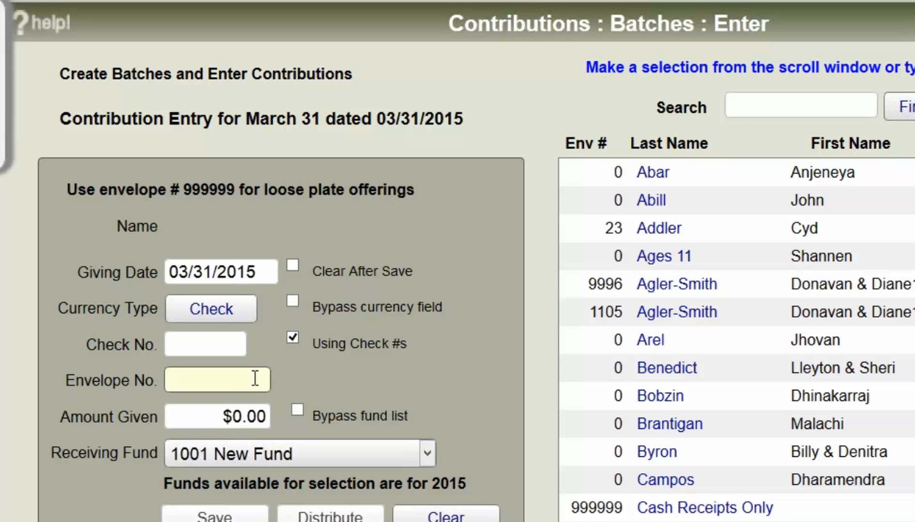
{"action": "left_click", "coordinate": [348, 452]}
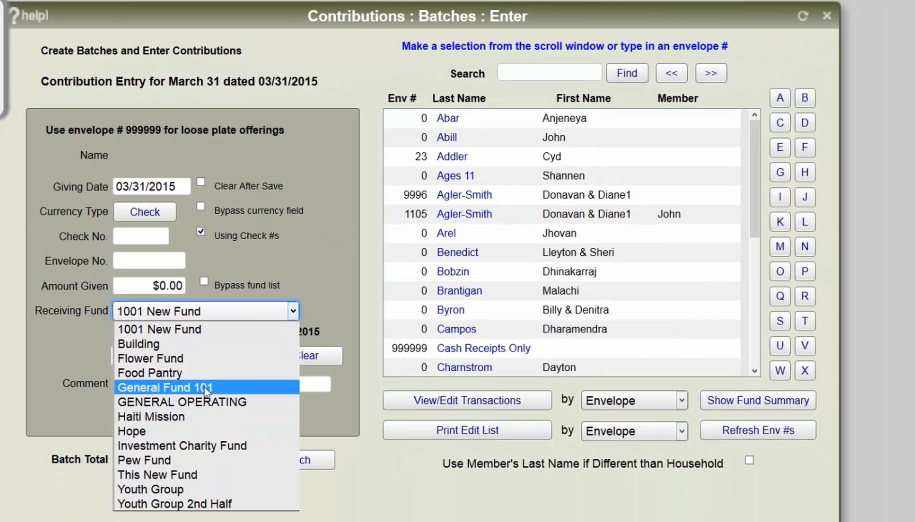
{"action": "left_click", "coordinate": [321, 269]}
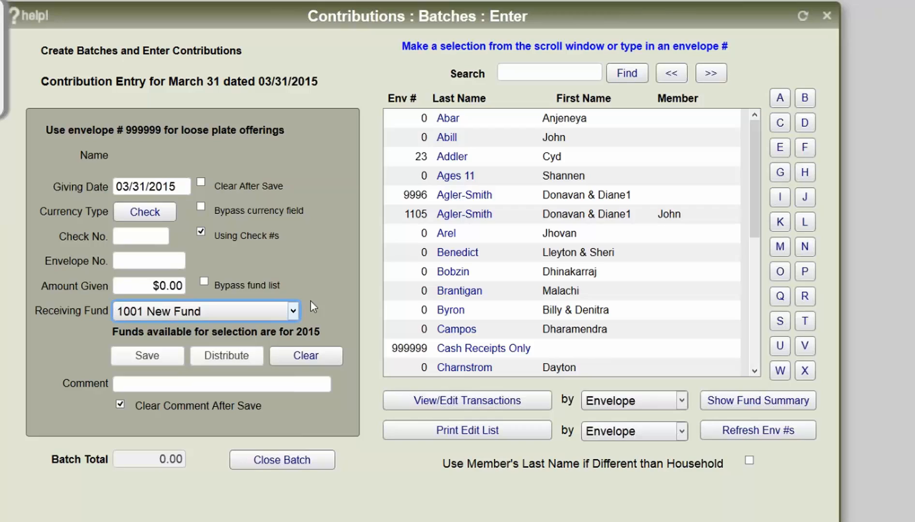
Start a check contribution with check number 1245 and envelope number 1105, and select General Fund 101 as the receiving fund
{"action": "left_click", "coordinate": [134, 235]}
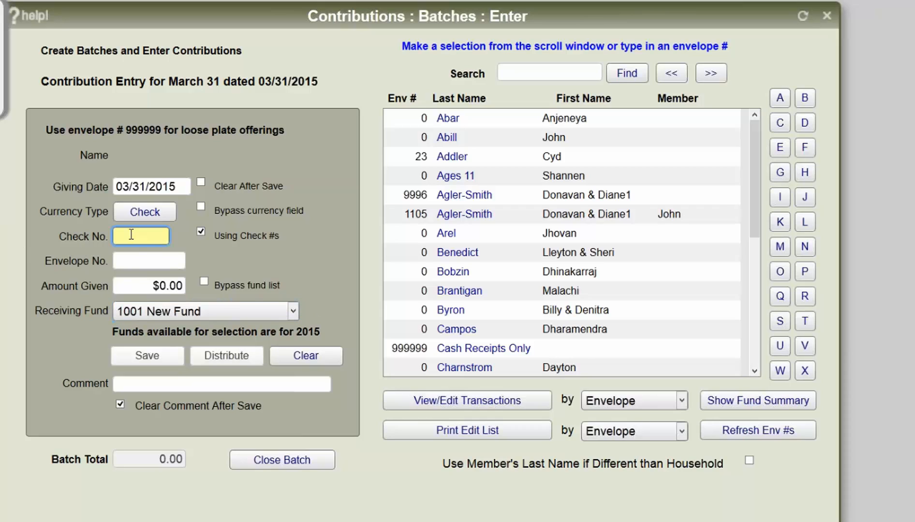
{"action": "type", "text": "1245"}
{"action": "key", "text": "Tab"}
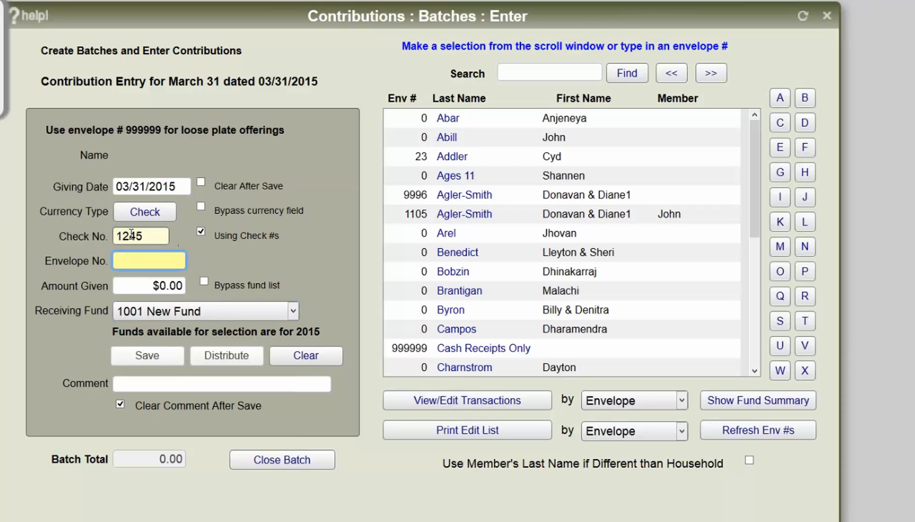
{"action": "type", "text": "1105"}
{"action": "key", "text": "Tab"}
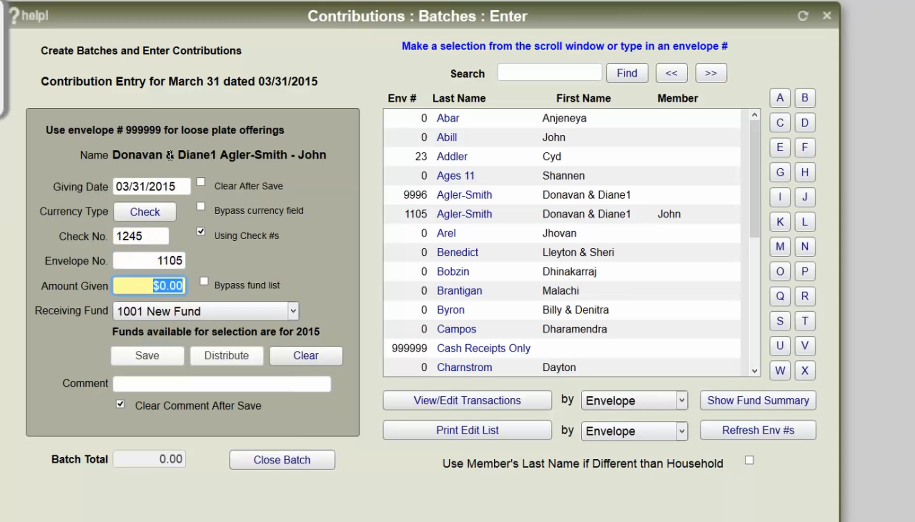
{"action": "left_click", "coordinate": [210, 312]}
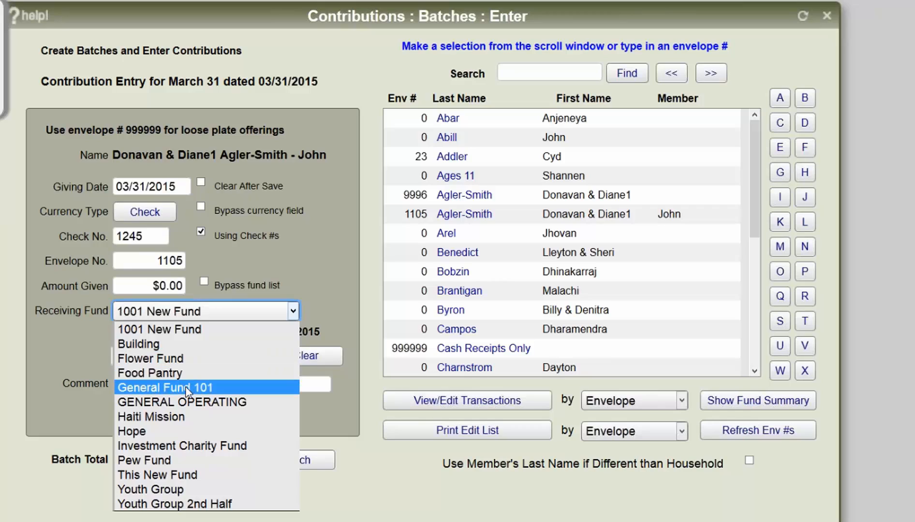
{"action": "left_click", "coordinate": [165, 388]}
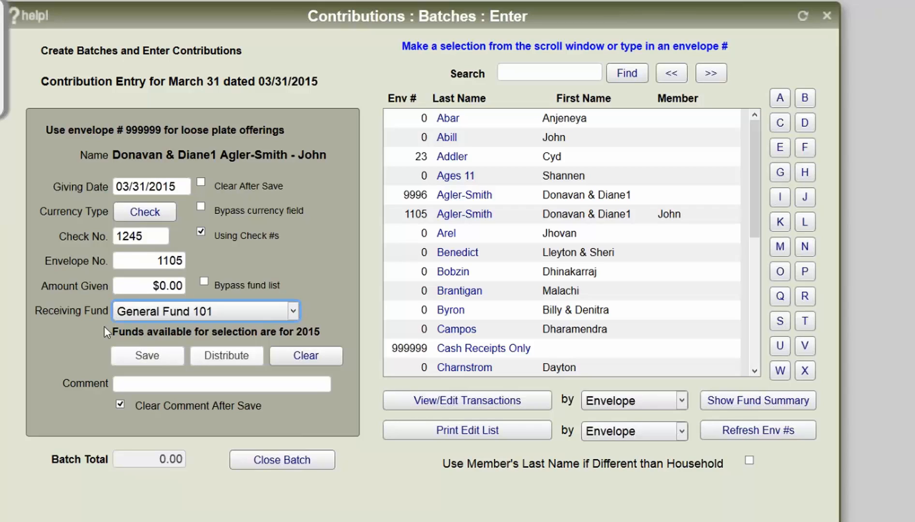
Set the amount given for envelope 1105 to $900.00 and save the contribution
{"action": "left_click", "coordinate": [156, 288]}
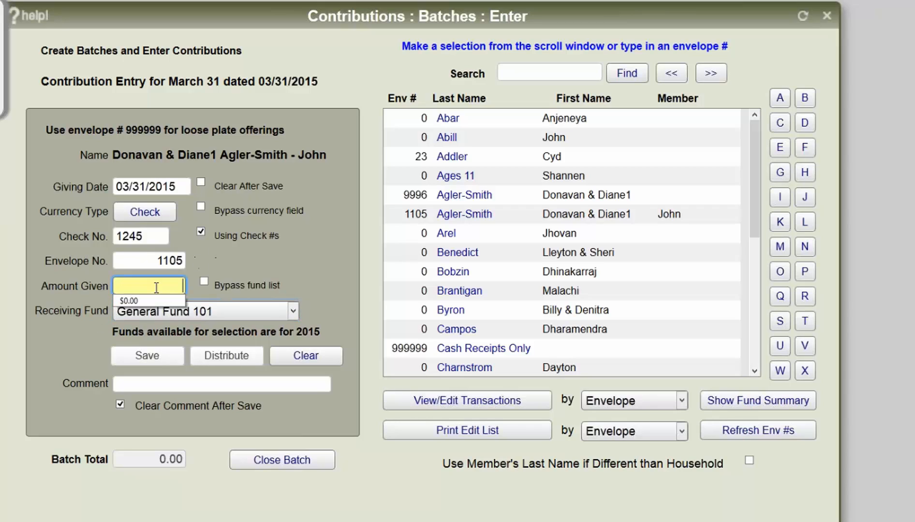
{"action": "type", "text": "900"}
{"action": "key", "text": "Tab"}
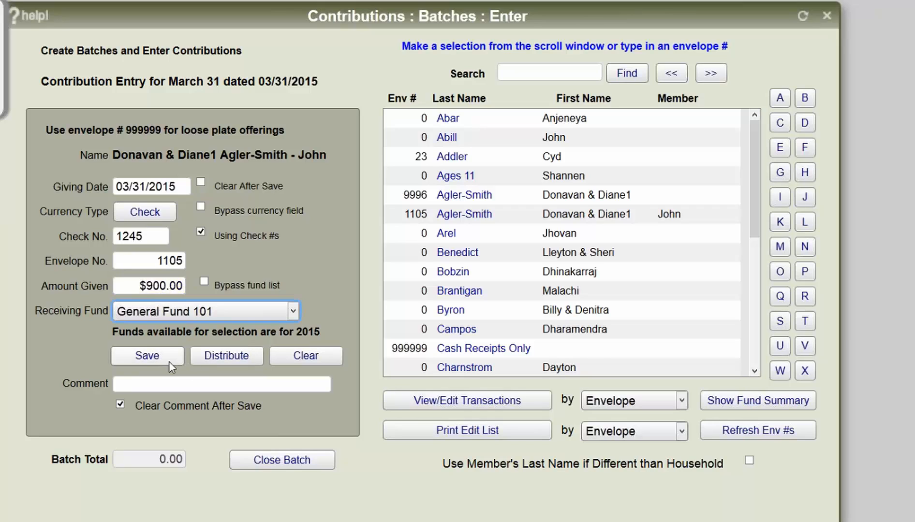
{"action": "left_click", "coordinate": [169, 361]}
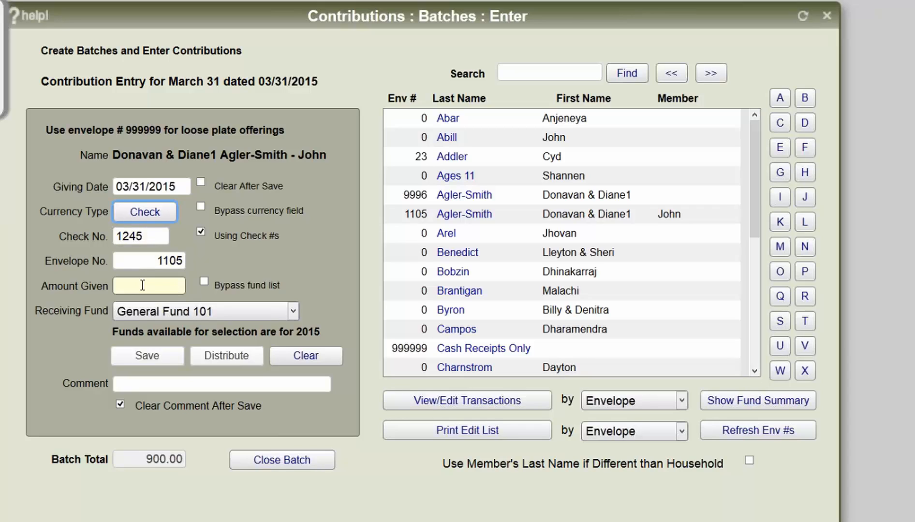
Record and save a $256.00 check contribution to General Fund 101 with check number 256 and envelope number 9996
{"action": "key", "text": "Tab"}
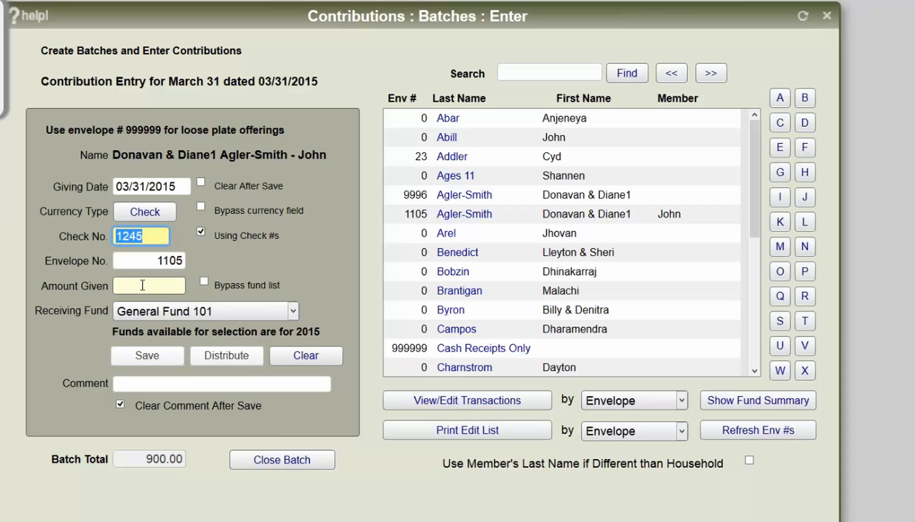
{"action": "type", "text": "256"}
{"action": "key", "text": "Tab"}
{"action": "type", "text": "9996"}
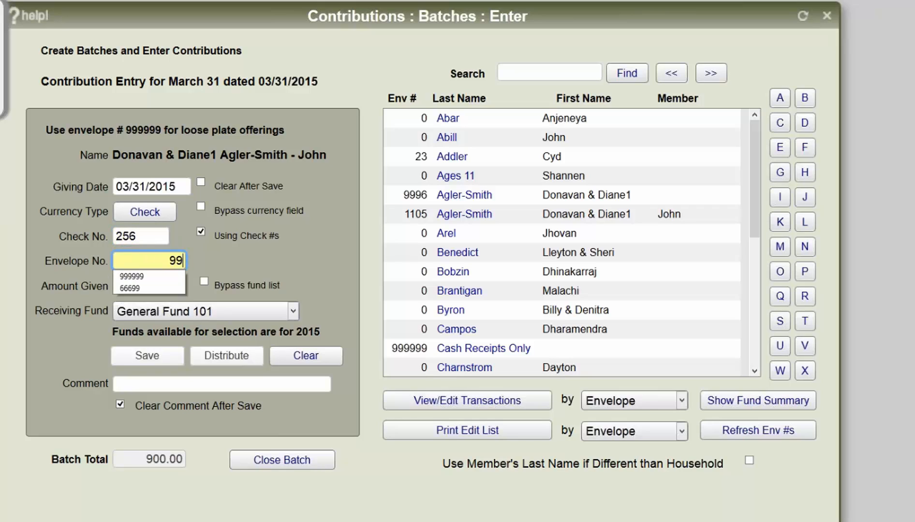
{"action": "key", "text": "Tab"}
{"action": "type", "text": "256"}
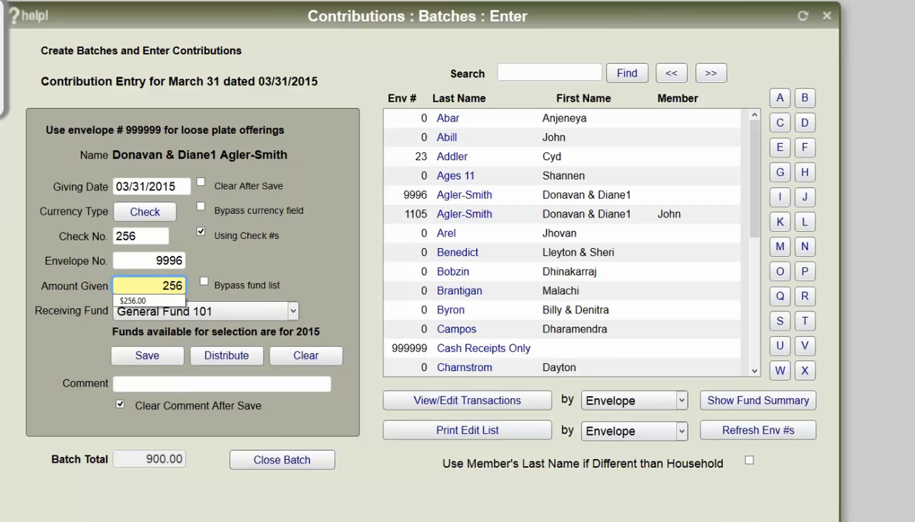
{"action": "key", "text": "Tab"}
{"action": "key", "text": "Tab"}
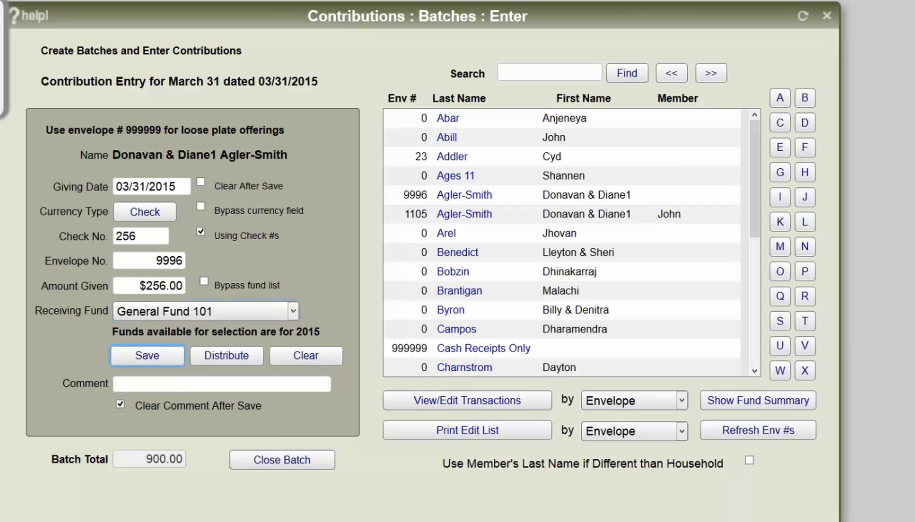
{"action": "key", "text": "Return"}
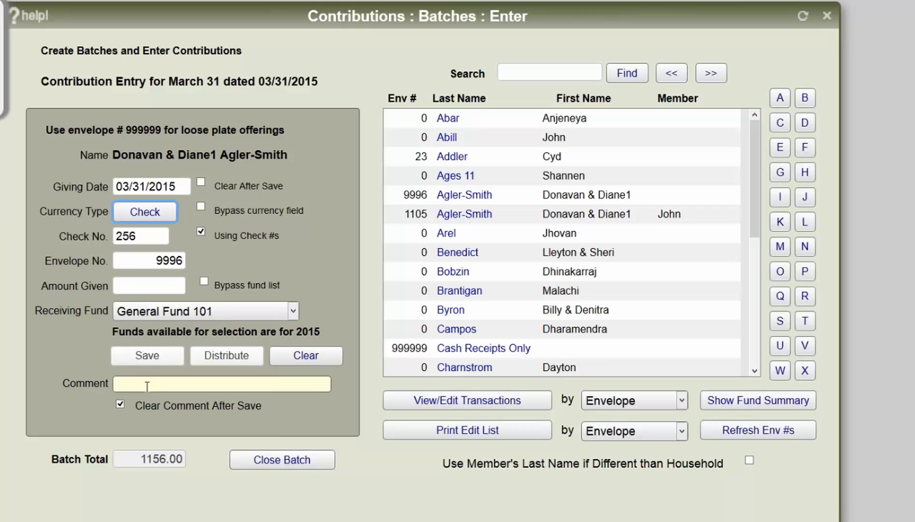
{"action": "double_click", "coordinate": [154, 233]}
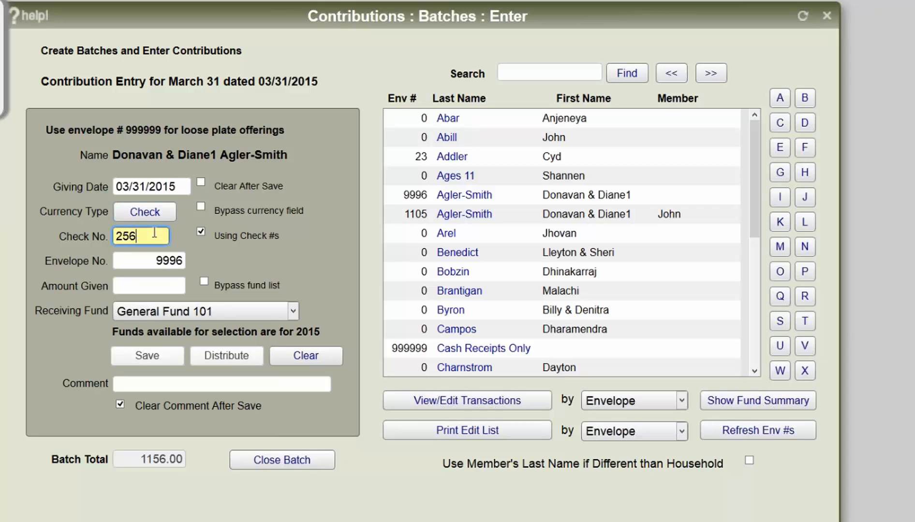
{"action": "type", "text": "23"}
{"action": "key", "text": "Tab"}
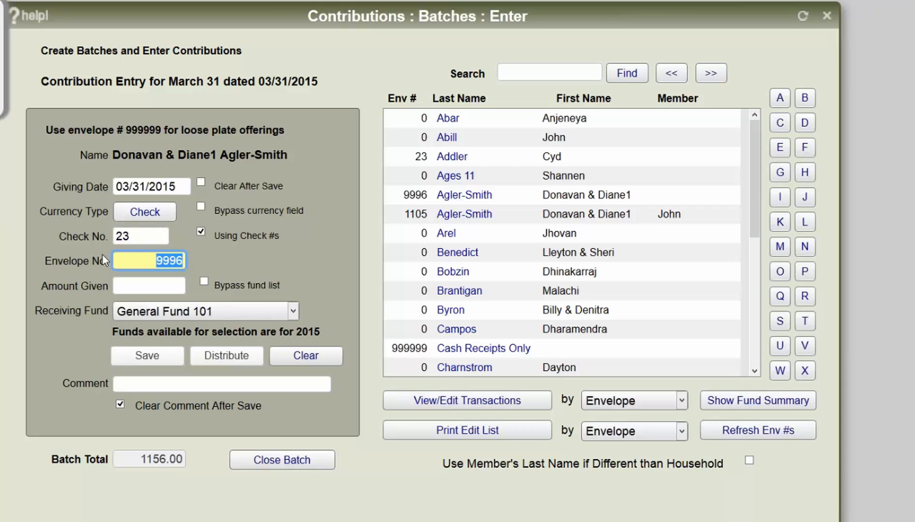
Enter a $100.00 check contribution with check number 695 and envelope number 23
{"action": "double_click", "coordinate": [128, 236]}
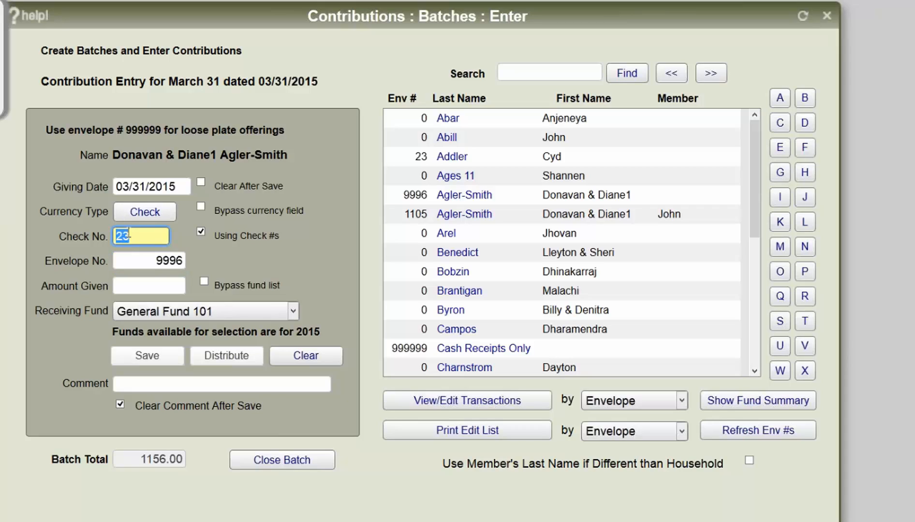
{"action": "type", "text": "695"}
{"action": "key", "text": "Tab"}
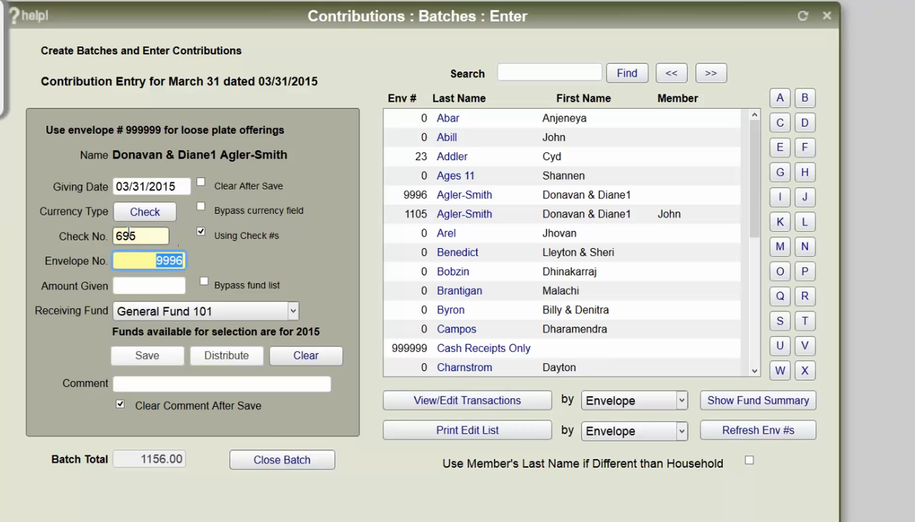
{"action": "type", "text": "23"}
{"action": "key", "text": "Tab"}
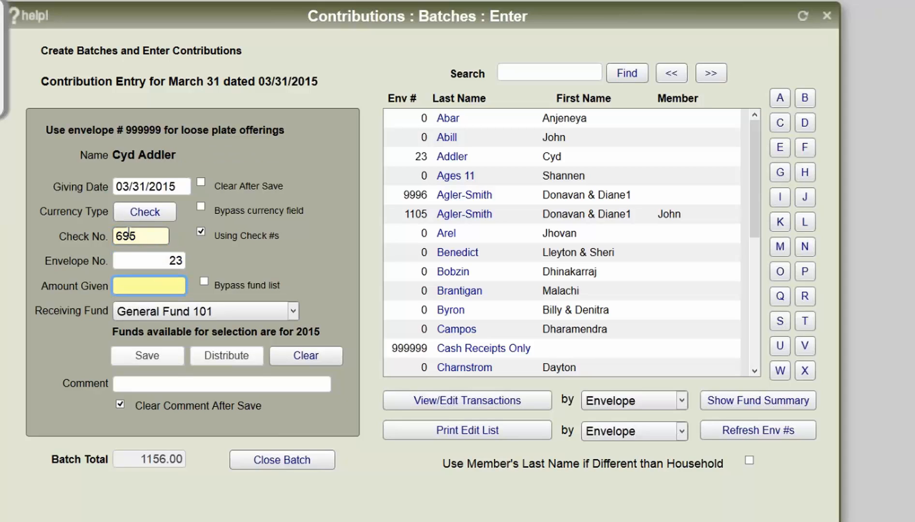
{"action": "type", "text": "100"}
{"action": "key", "text": "Tab"}
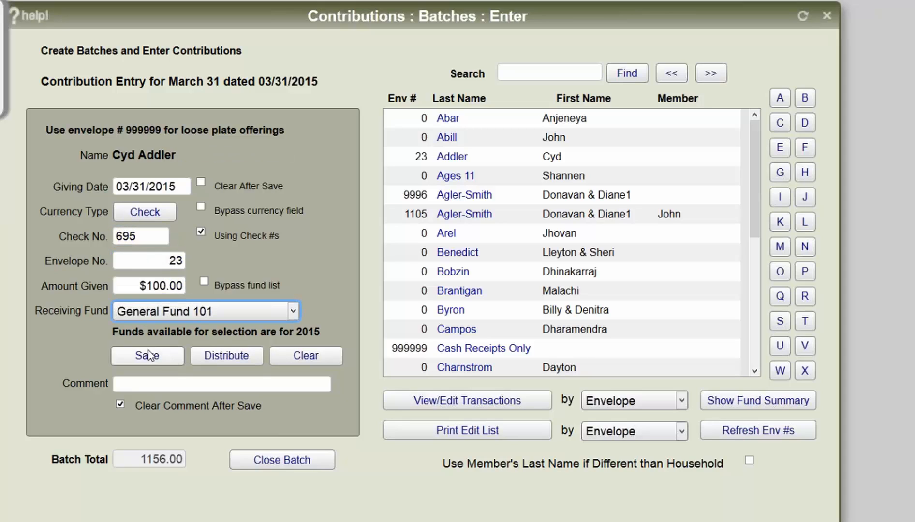
Distribute the contribution as 50.00 to General Fund 101, 25.00 to GENERAL OPERATING and 25.00 to Haiti Mission, and save it
{"action": "left_click", "coordinate": [213, 357]}
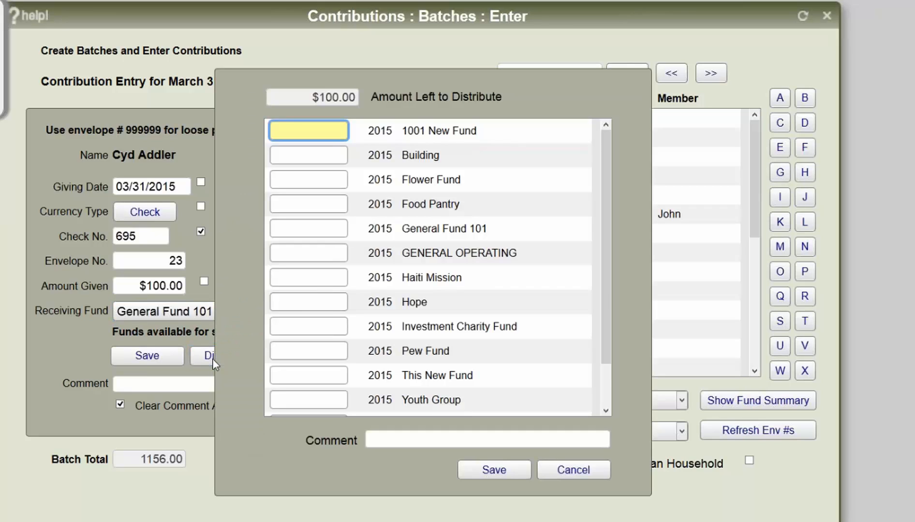
{"action": "left_click", "coordinate": [307, 229]}
{"action": "type", "text": "50"}
{"action": "key", "text": "Tab"}
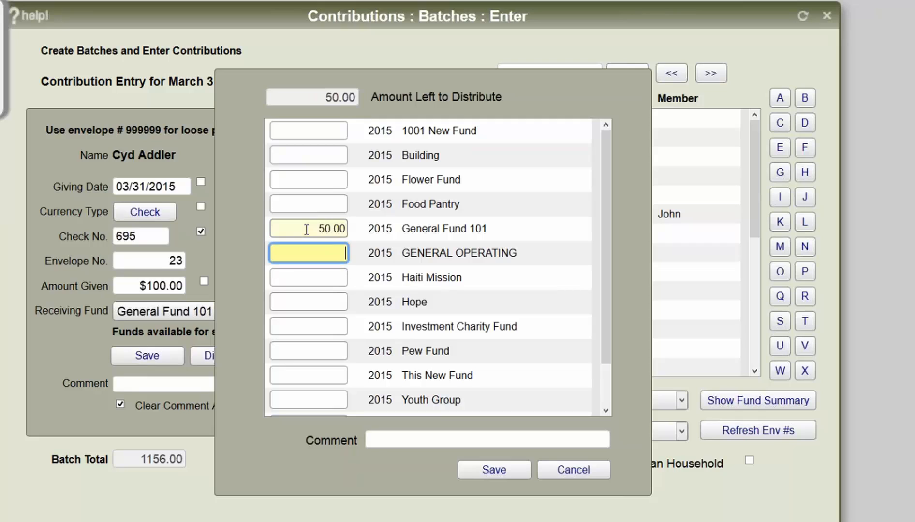
{"action": "type", "text": "25"}
{"action": "key", "text": "Tab"}
{"action": "type", "text": "25"}
{"action": "key", "text": "Tab"}
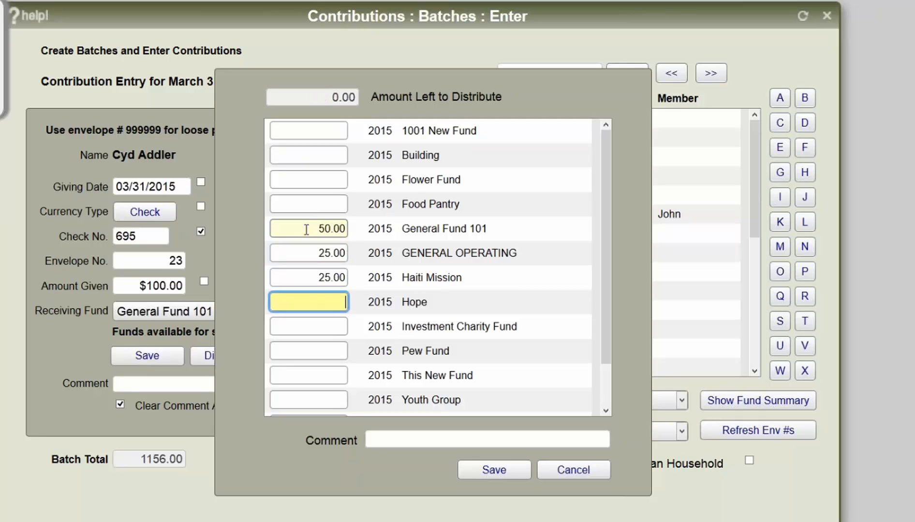
{"action": "left_click", "coordinate": [495, 470]}
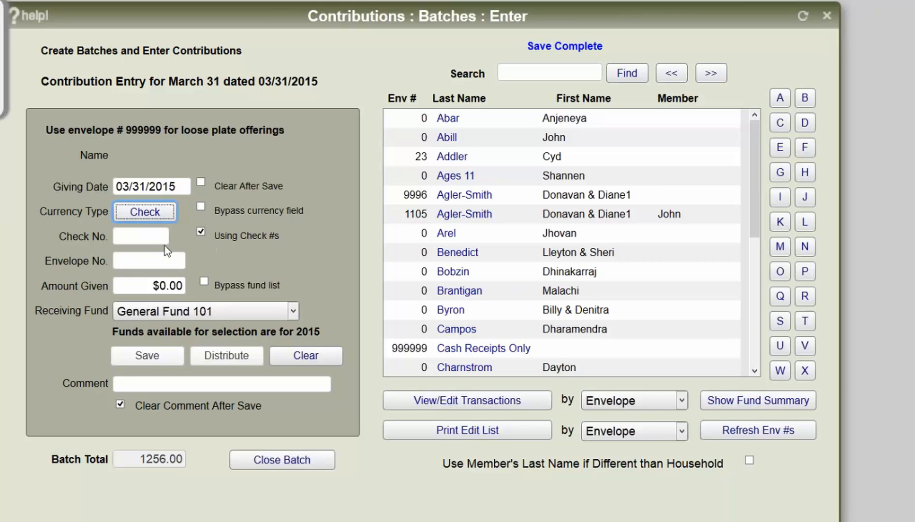
Change the contribution's currency type to Non-Cash, and open Resources on the Icon Systems website
{"action": "left_click", "coordinate": [152, 216]}
{"action": "left_click", "coordinate": [153, 216]}
{"action": "left_click", "coordinate": [153, 216]}
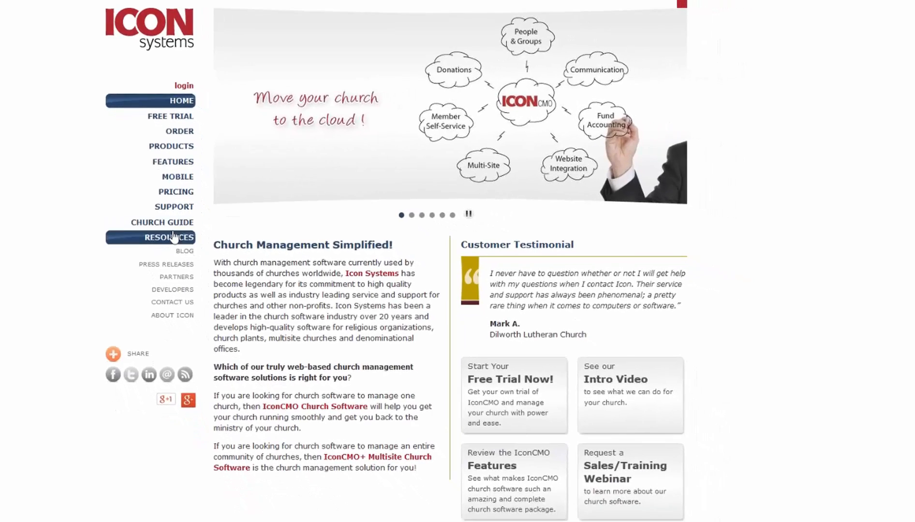
{"action": "left_click", "coordinate": [168, 231]}
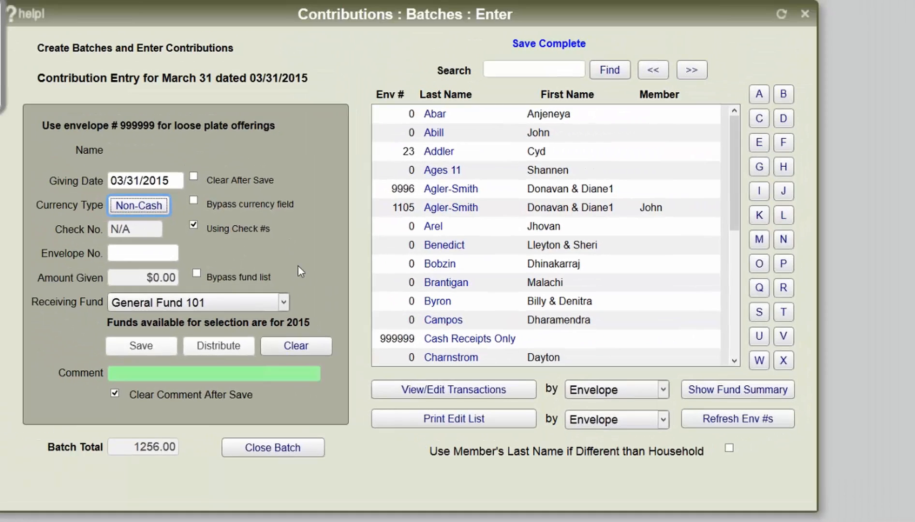
Assign the non-cash contribution to envelope number 1103
{"action": "left_click", "coordinate": [92, 215]}
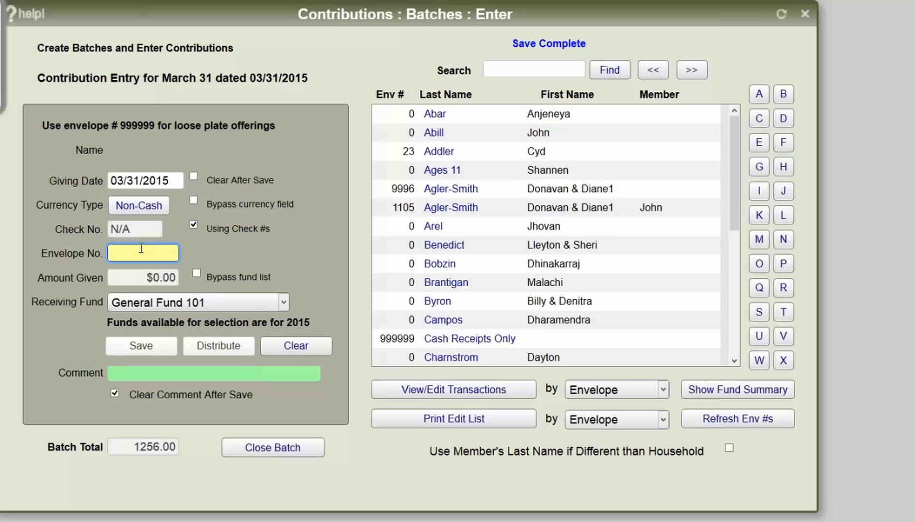
{"action": "scroll", "coordinate": [517, 248], "scroll_direction": "down", "scroll_amount": 3}
{"action": "scroll", "coordinate": [519, 247], "scroll_direction": "down", "scroll_amount": 2}
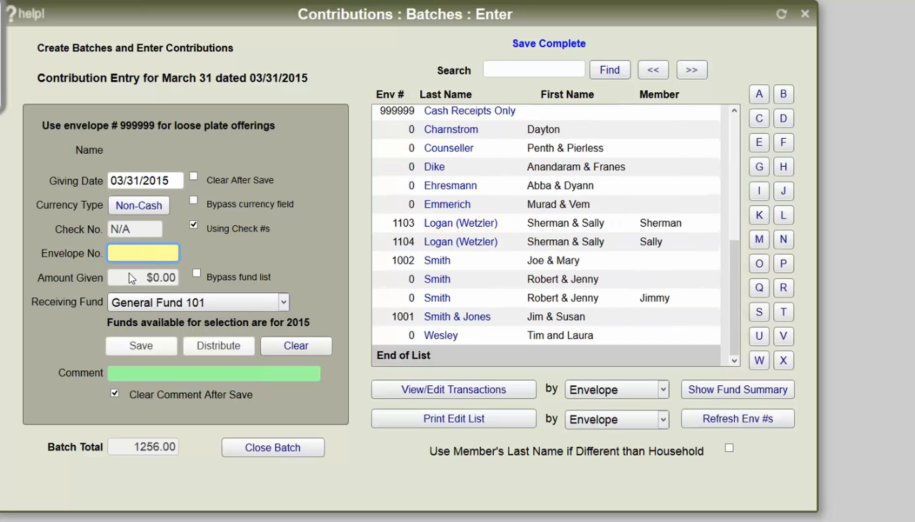
{"action": "type", "text": "1103"}
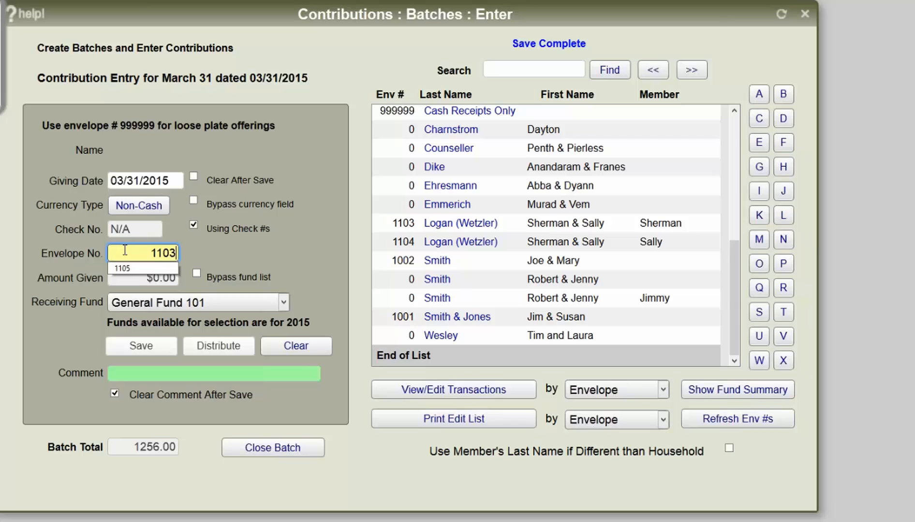
{"action": "key", "text": "Tab"}
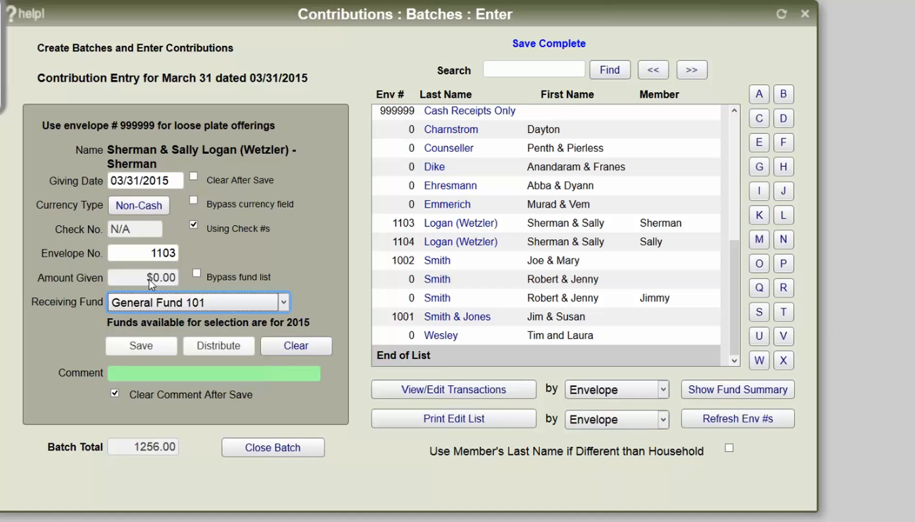
{"action": "left_click", "coordinate": [150, 373]}
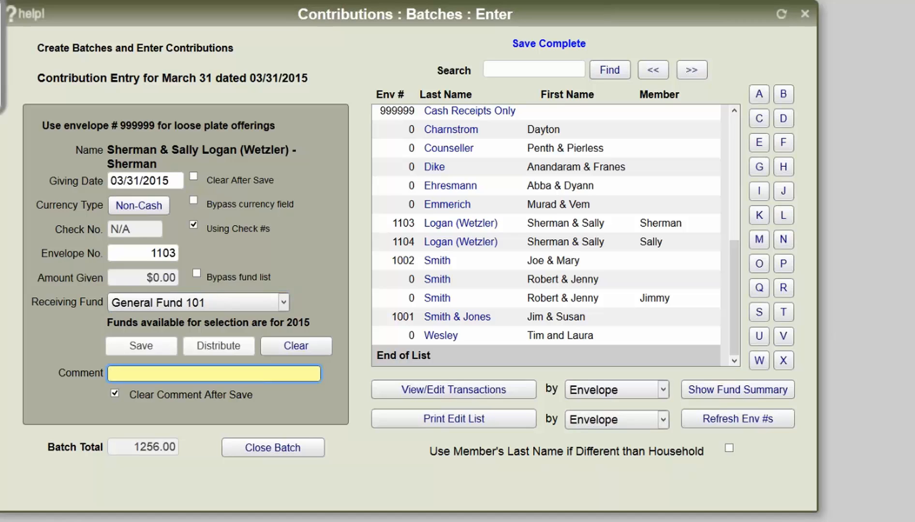
{"action": "type", "text": "Bo"}
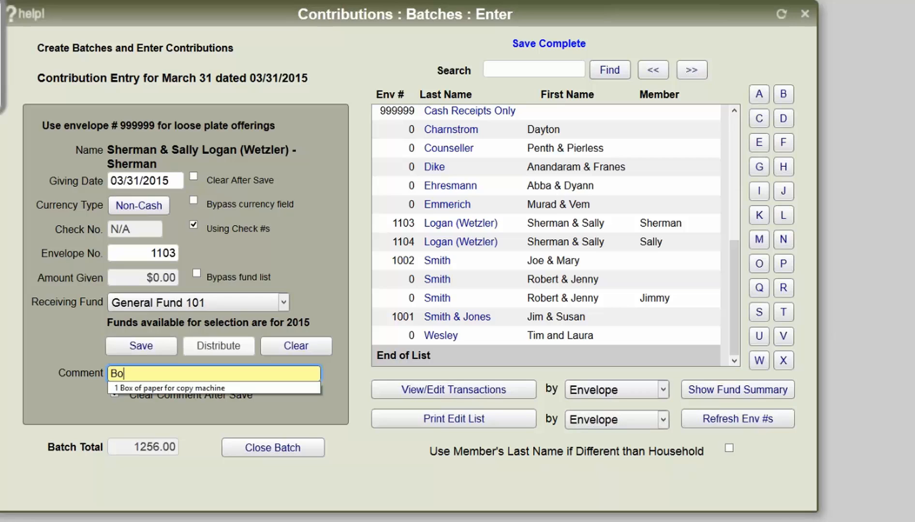
{"action": "type", "text": "x xerox paper"}
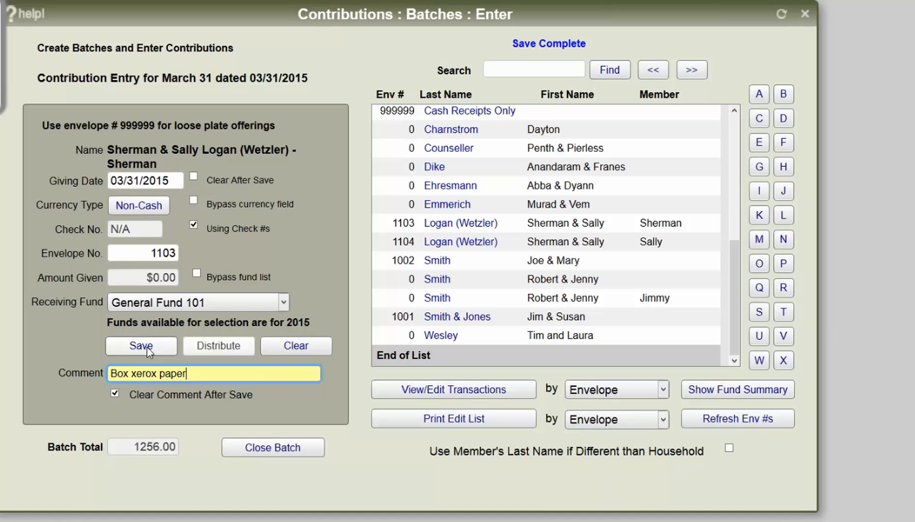
{"action": "key", "text": "BackSpace"}
{"action": "key", "text": "BackSpace"}
{"action": "key", "text": "BackSpace"}
{"action": "key", "text": "BackSpace"}
{"action": "key", "text": "BackSpace"}
{"action": "key", "text": "BackSpace"}
{"action": "key", "text": "BackSpace"}
{"action": "key", "text": "BackSpace"}
{"action": "key", "text": "BackSpace"}
{"action": "key", "text": "BackSpace"}
{"action": "key", "text": "BackSpace"}
{"action": "key", "text": "BackSpace"}
{"action": "key", "text": "BackSpace"}
{"action": "key", "text": "BackSpace"}
{"action": "key", "text": "BackSpace"}
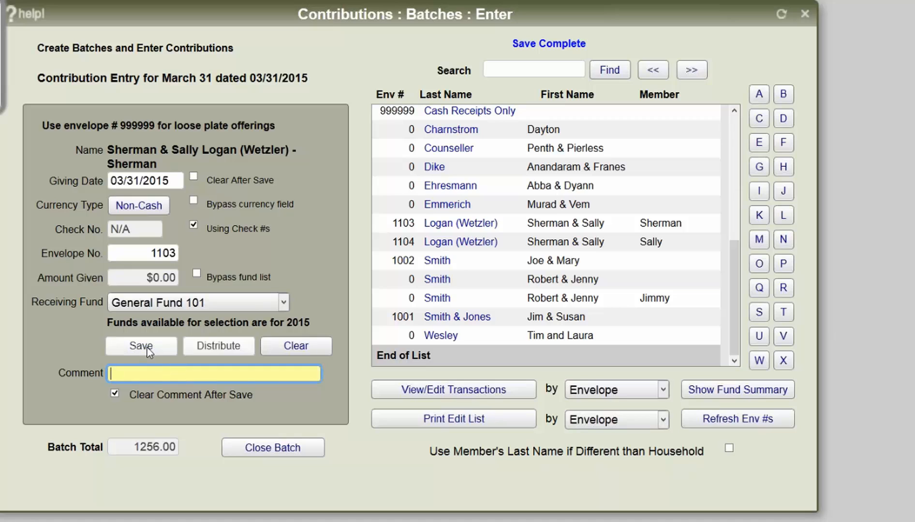
Describe the non-cash gift as "1982 Chevy Truck" in its comment and save the contribution
{"action": "type", "text": "1"}
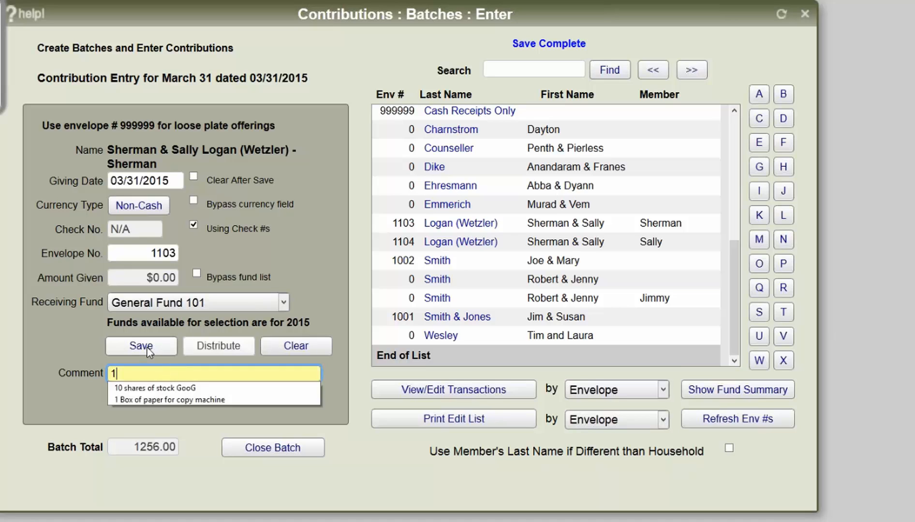
{"action": "type", "text": "982 Chev"}
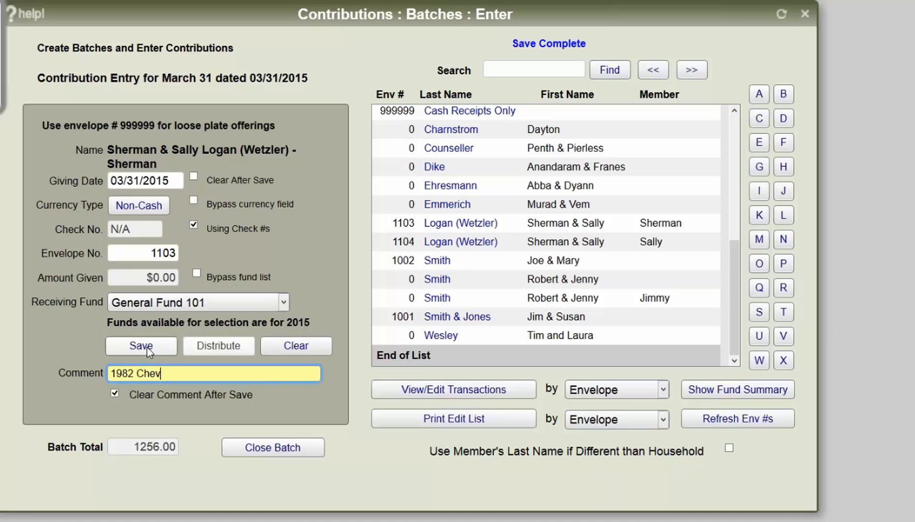
{"action": "type", "text": "y Truck"}
{"action": "key", "text": "Tab"}
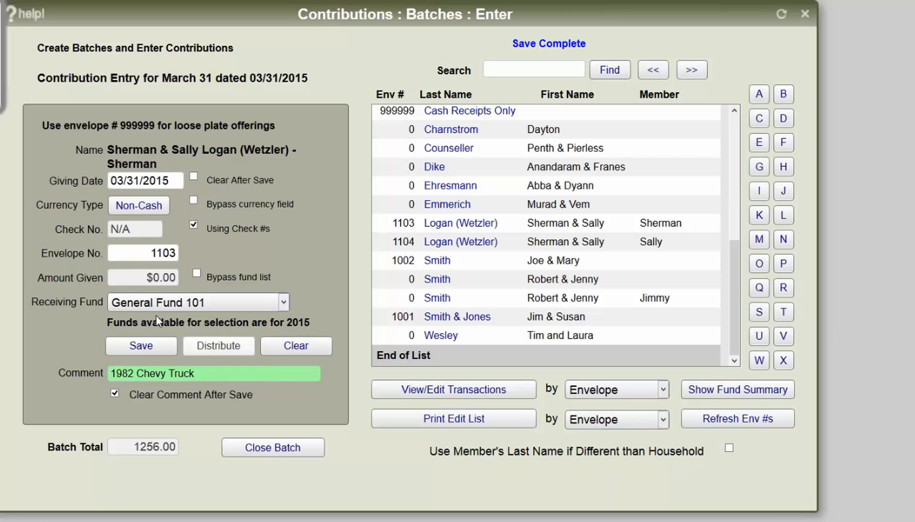
{"action": "left_click", "coordinate": [249, 378]}
{"action": "key", "text": "Tab"}
{"action": "left_click", "coordinate": [149, 344]}
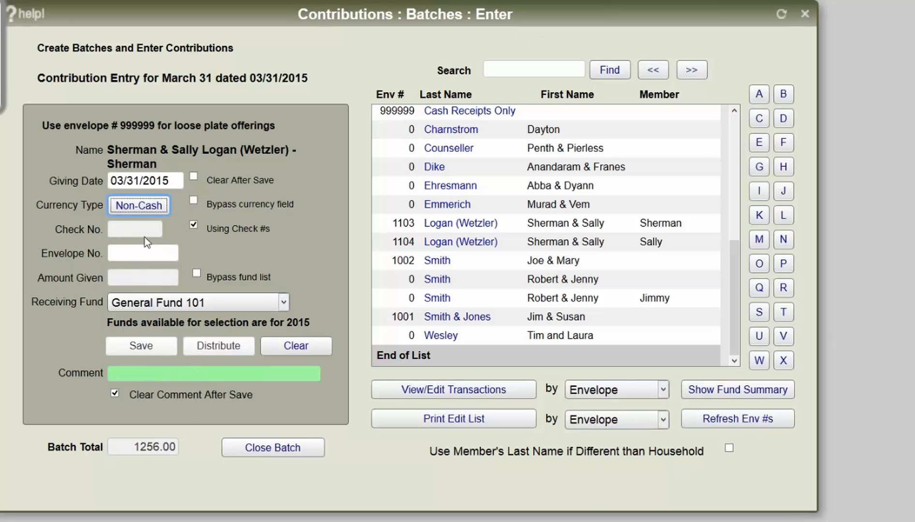
Enter a $150.00 check contribution with check number 1245 and envelope number 1104
{"action": "left_click", "coordinate": [143, 207]}
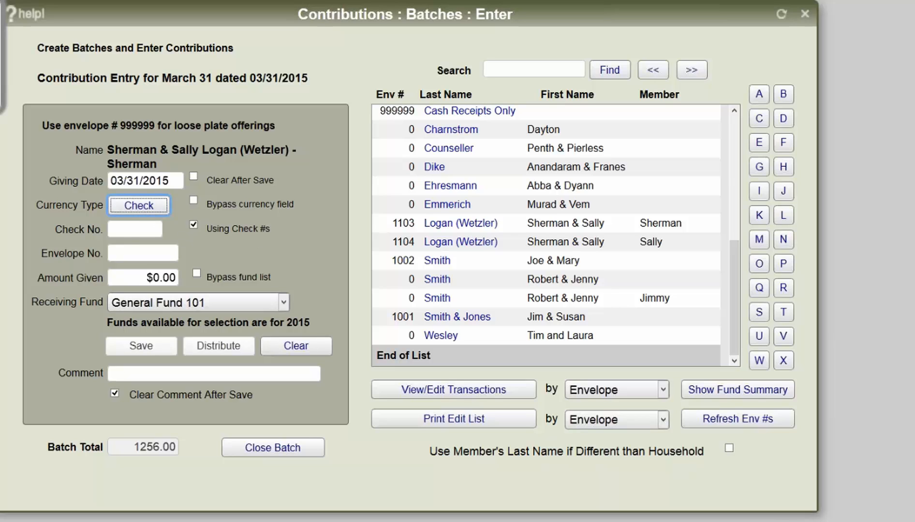
{"action": "left_click", "coordinate": [129, 230]}
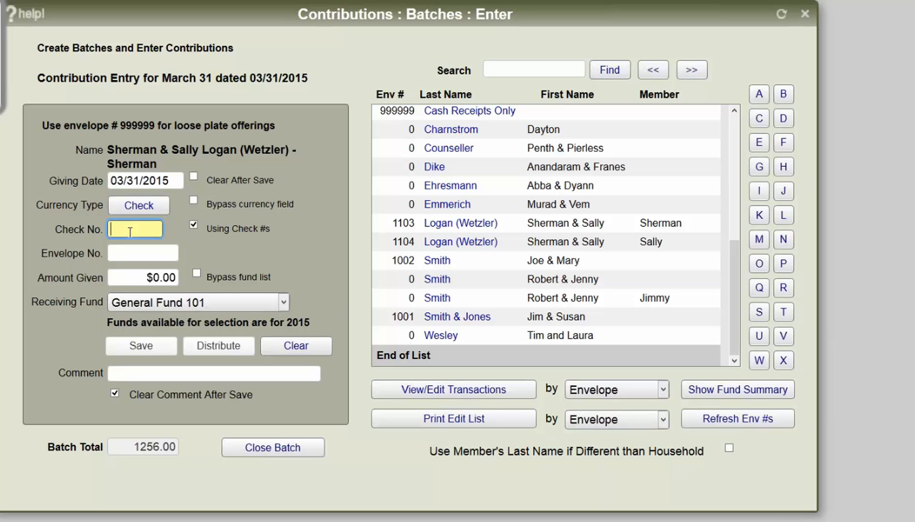
{"action": "type", "text": "1245"}
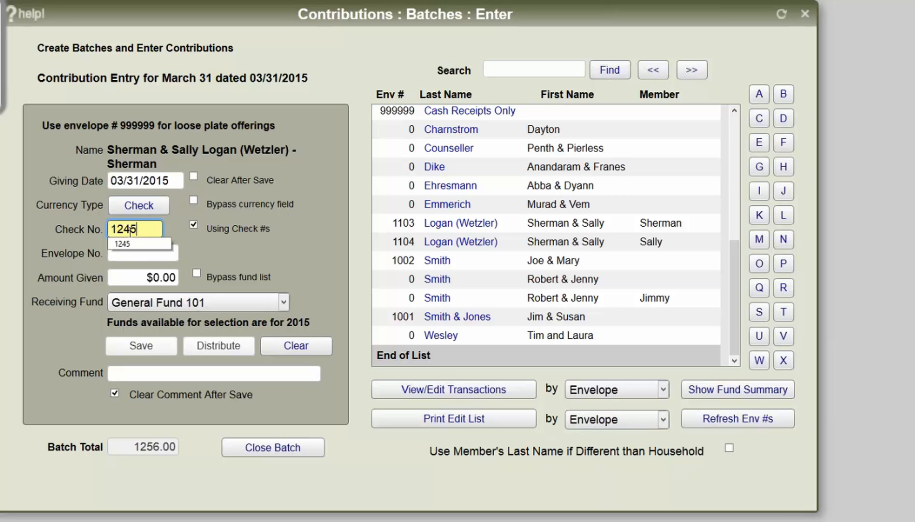
{"action": "key", "text": "Tab"}
{"action": "type", "text": "1104"}
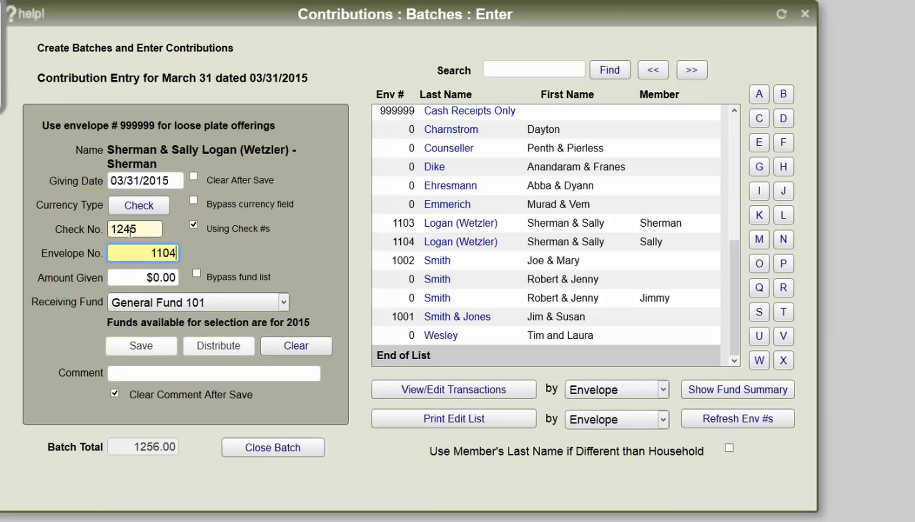
{"action": "key", "text": "Tab"}
{"action": "type", "text": "1"}
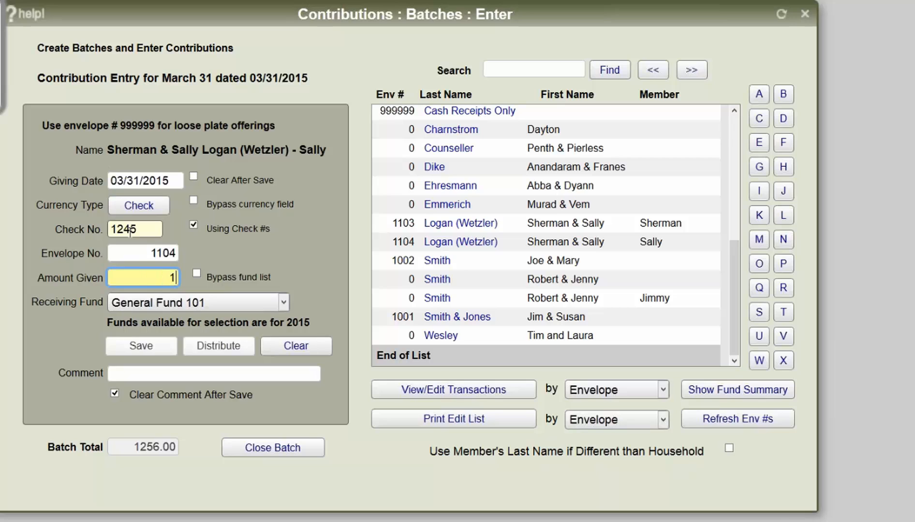
{"action": "type", "text": "50.00"}
{"action": "key", "text": "Tab"}
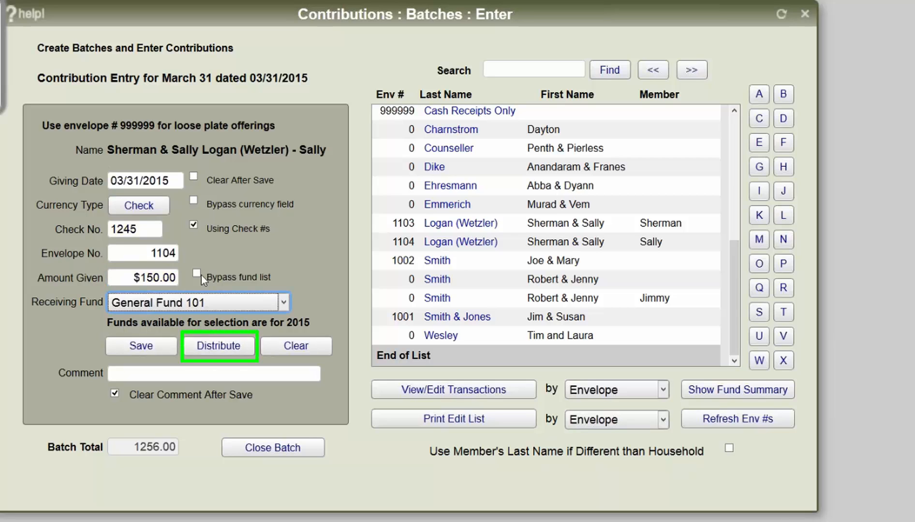
Distribute the $150.00 contribution as 100.00 to GENERAL OPERATING and 50.00 to Haiti Mission
{"action": "left_click", "coordinate": [234, 351]}
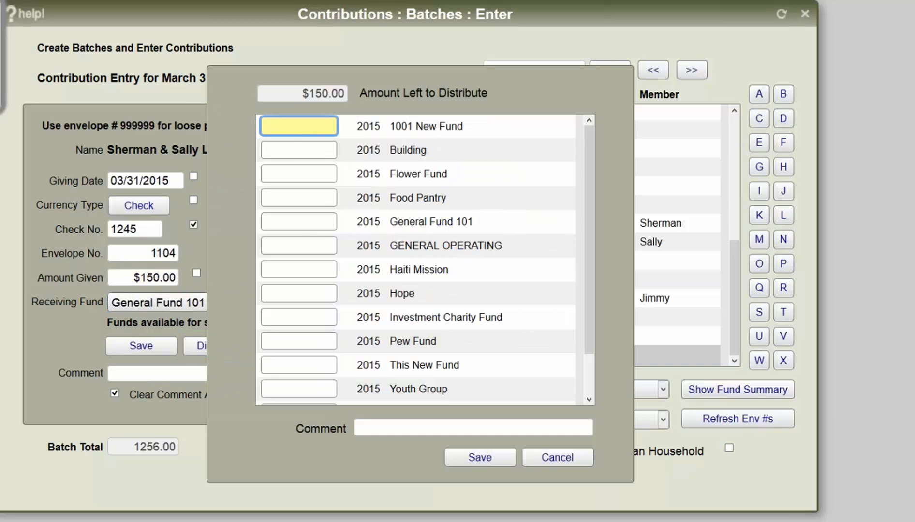
{"action": "left_click", "coordinate": [314, 222]}
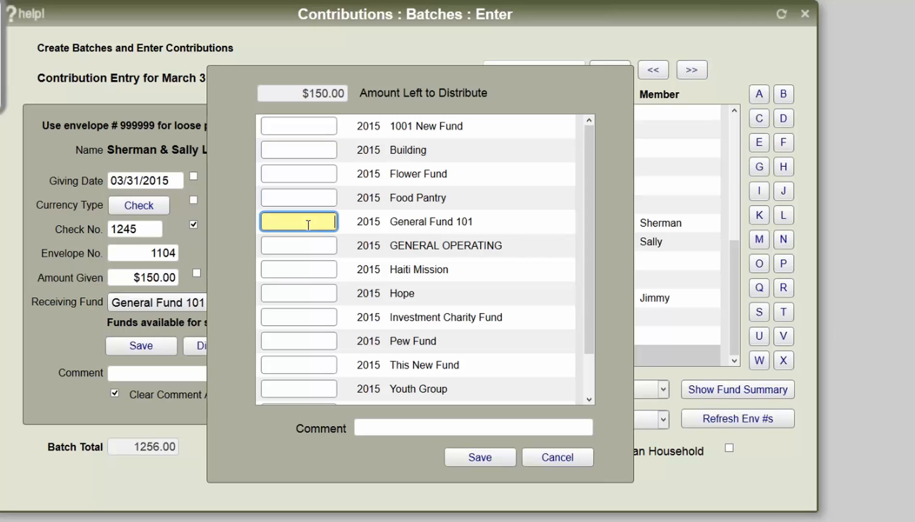
{"action": "key", "text": "Tab"}
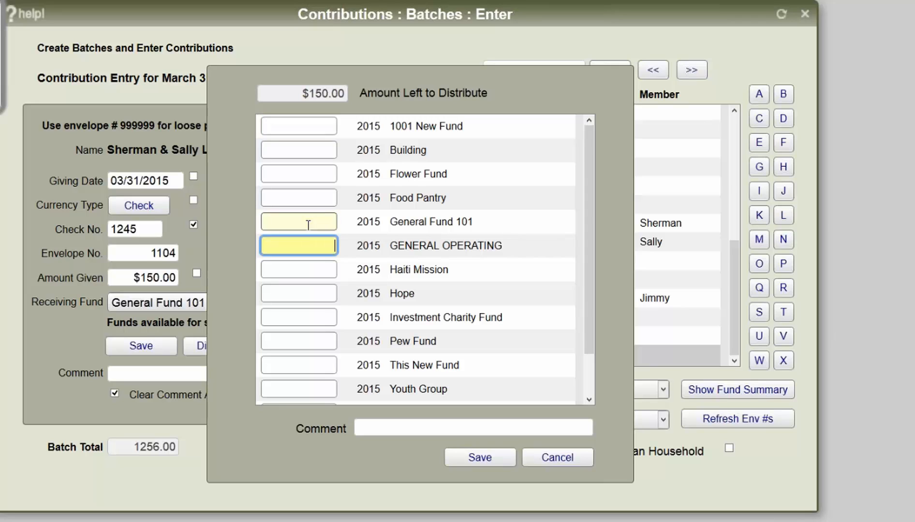
{"action": "type", "text": "100.0"}
{"action": "key", "text": "BackSpace"}
{"action": "key", "text": "Tab"}
{"action": "type", "text": "50"}
{"action": "key", "text": "Tab"}
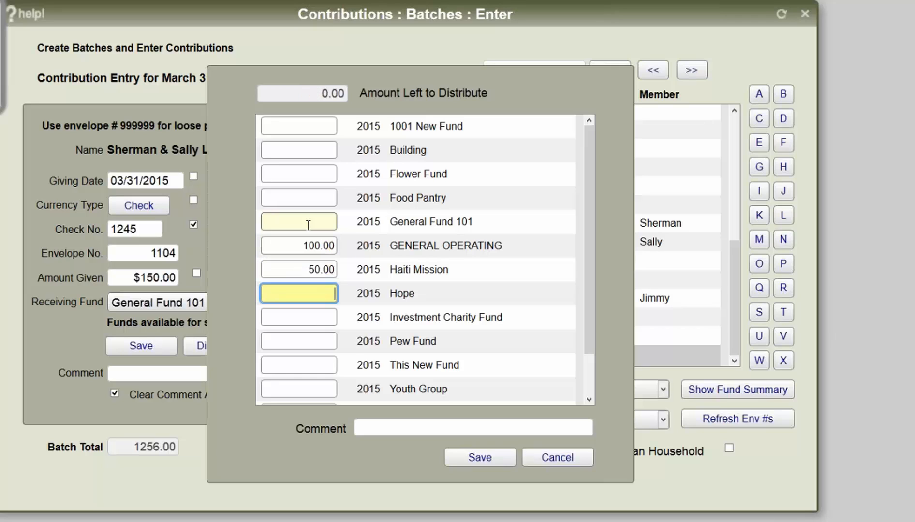
Add the comment "Please send to missionaries." to the distributed contribution and save it
{"action": "left_click", "coordinate": [399, 428]}
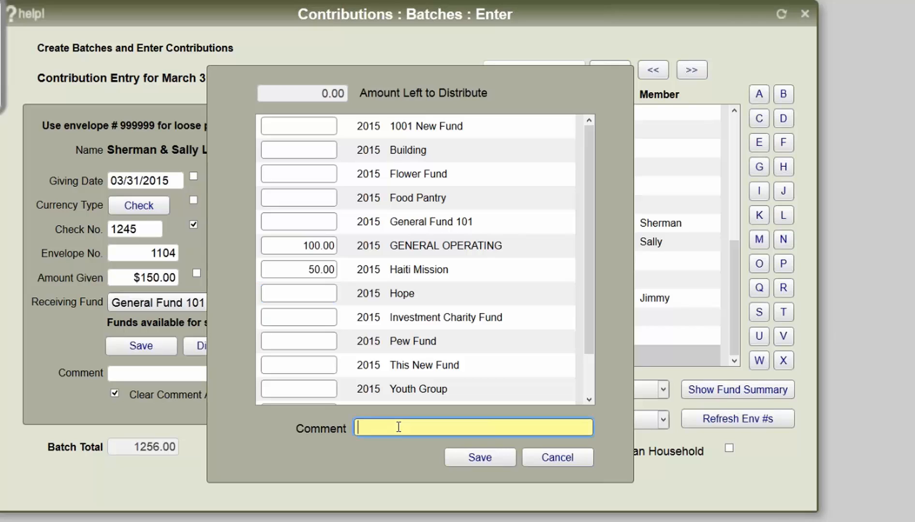
{"action": "type", "text": "Please send to missiona"}
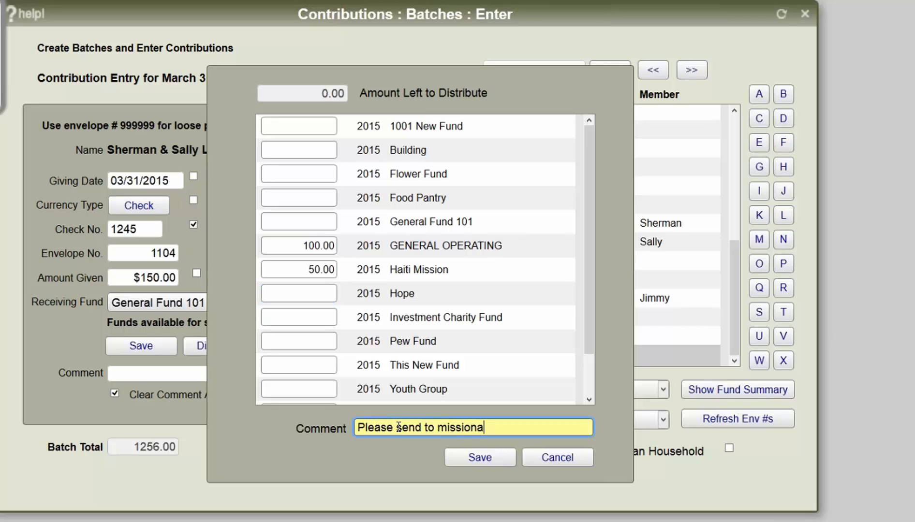
{"action": "type", "text": "ries."}
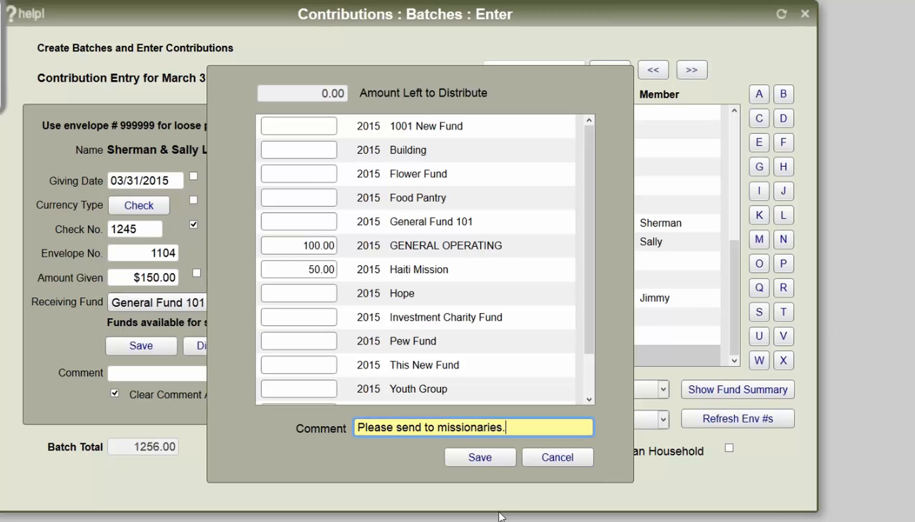
{"action": "left_click", "coordinate": [482, 464]}
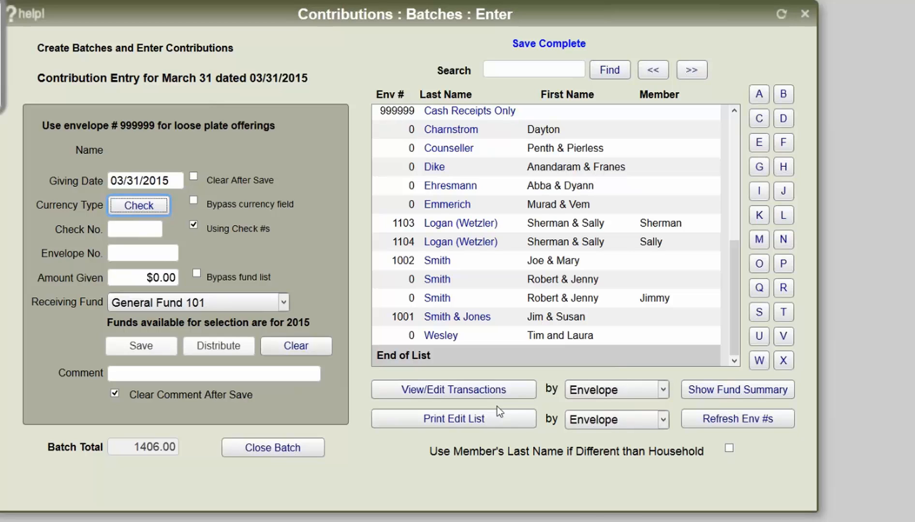
Produce the batch's printable edit list by Comment
{"action": "left_click", "coordinate": [653, 420]}
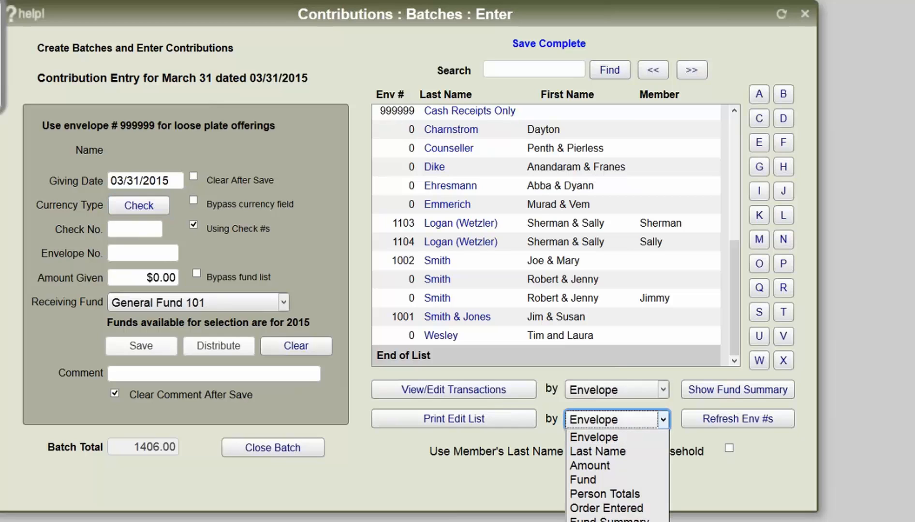
{"action": "left_click", "coordinate": [595, 521]}
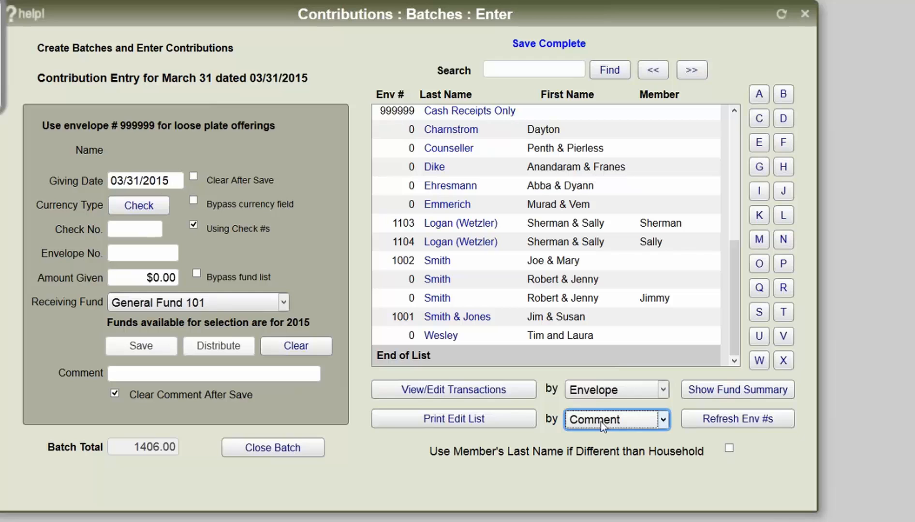
{"action": "left_click", "coordinate": [490, 423]}
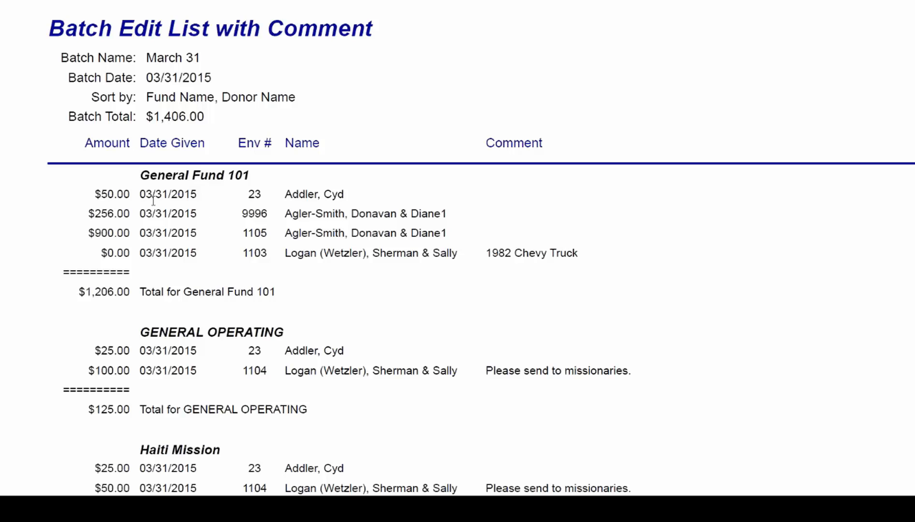
Examine the batch edit list's entries and comments under General Fund 101, GENERAL OPERATING and Haiti Mission
{"action": "left_click_drag", "start_coordinate": [100, 252], "coordinate": [576, 256]}
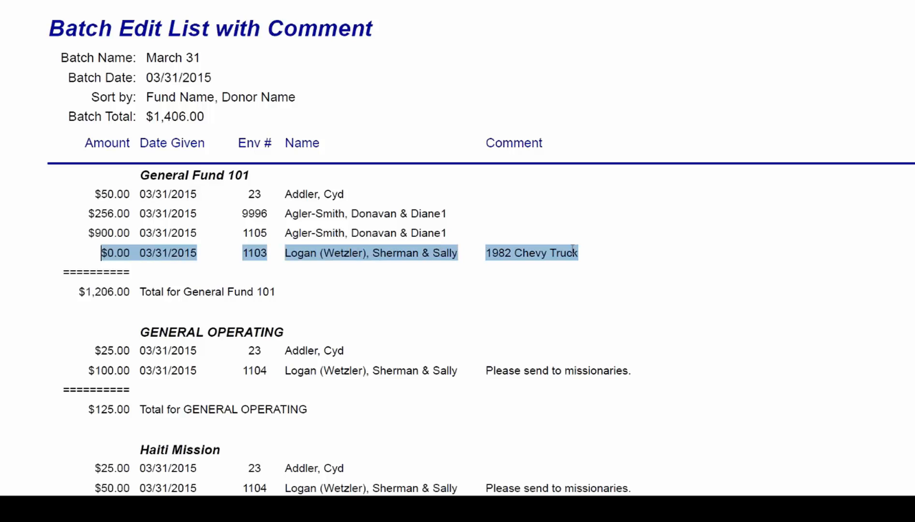
{"action": "left_click", "coordinate": [522, 259]}
{"action": "scroll", "coordinate": [520, 259], "scroll_direction": "down", "scroll_amount": 4}
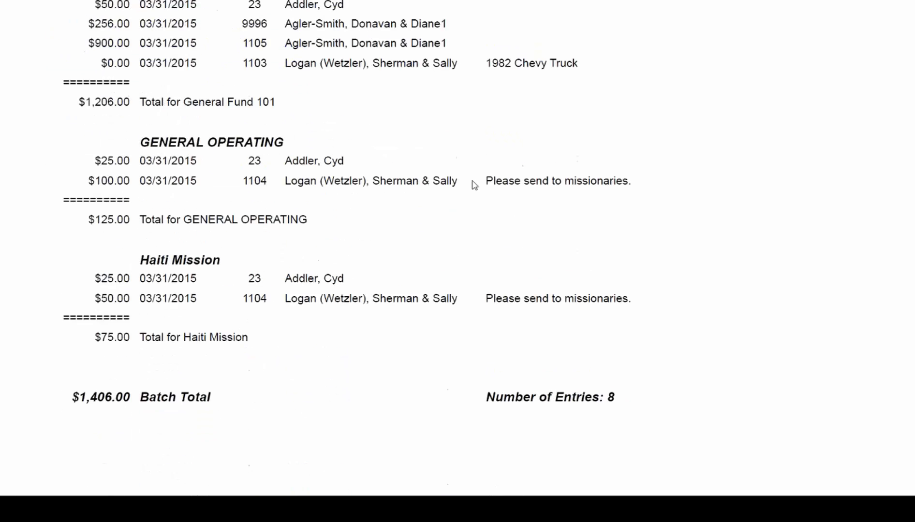
{"action": "left_click_drag", "start_coordinate": [487, 180], "coordinate": [625, 184]}
{"action": "left_click", "coordinate": [556, 302]}
{"action": "left_click", "coordinate": [557, 302]}
{"action": "scroll", "coordinate": [600, 317], "scroll_direction": "up", "scroll_amount": 4}
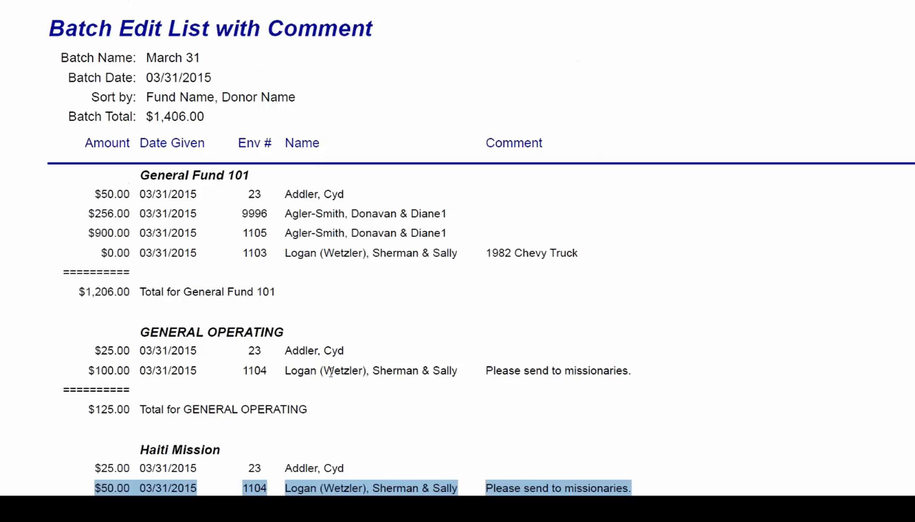
{"action": "double_click", "coordinate": [511, 253]}
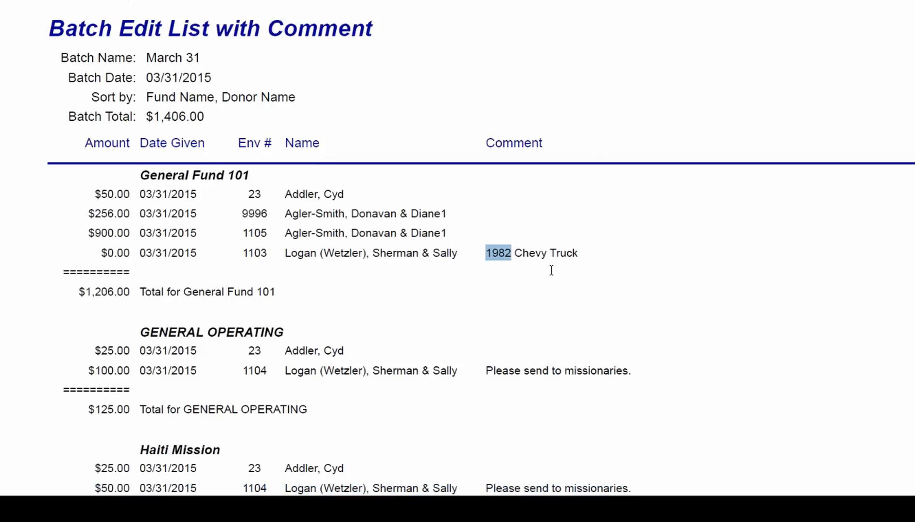
{"action": "left_click", "coordinate": [489, 370]}
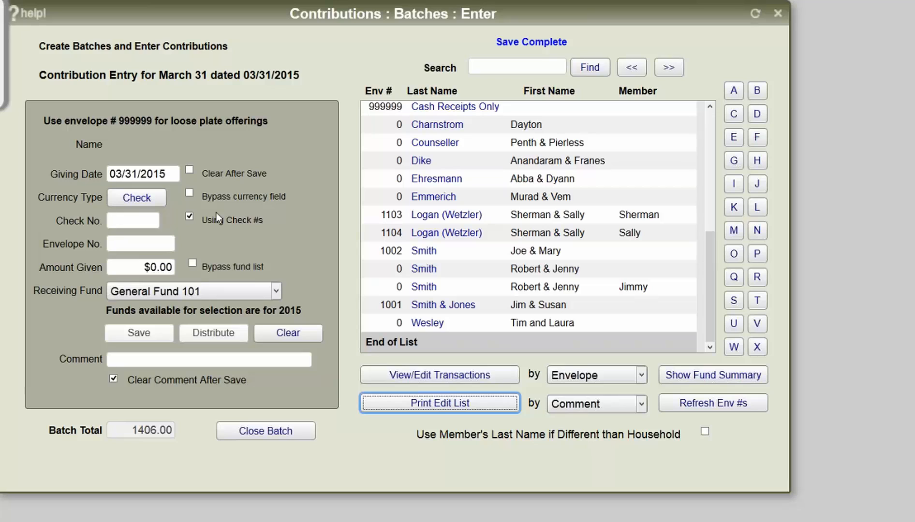
Open the batch's transactions for editing and set the $25.00 Haiti Mission contribution to $35.00
{"action": "left_click", "coordinate": [409, 376]}
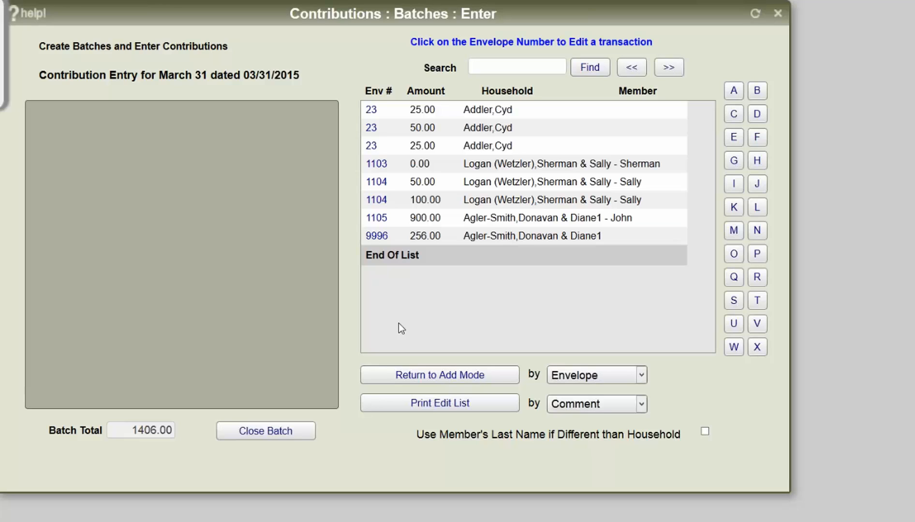
{"action": "left_click", "coordinate": [371, 145]}
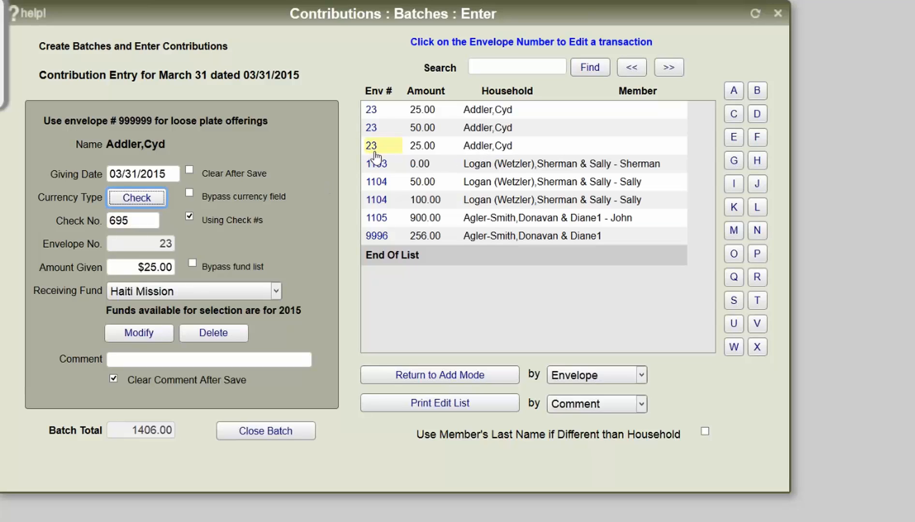
{"action": "left_click", "coordinate": [129, 267]}
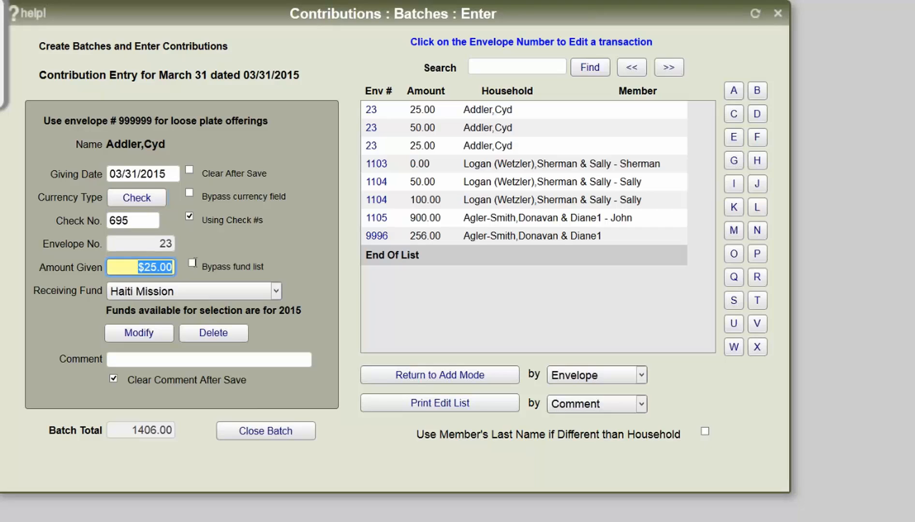
{"action": "type", "text": "35"}
{"action": "key", "text": "Tab"}
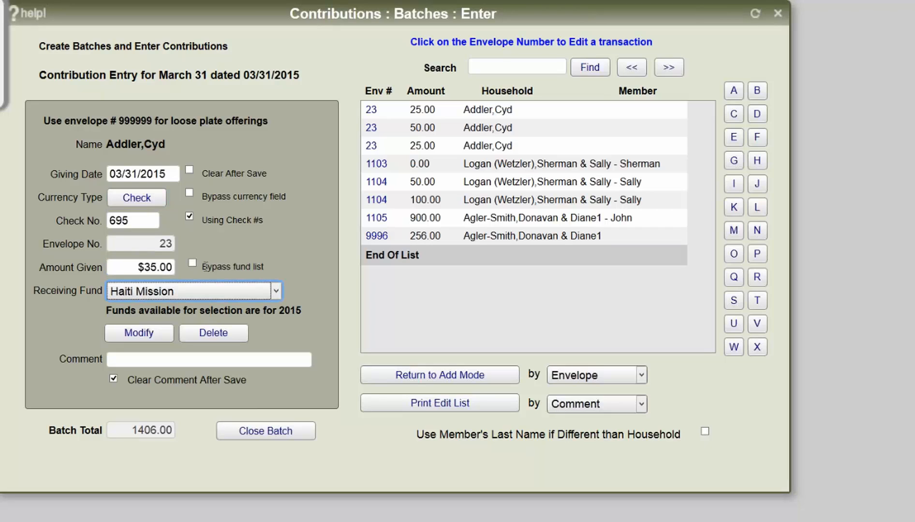
{"action": "left_click", "coordinate": [155, 335]}
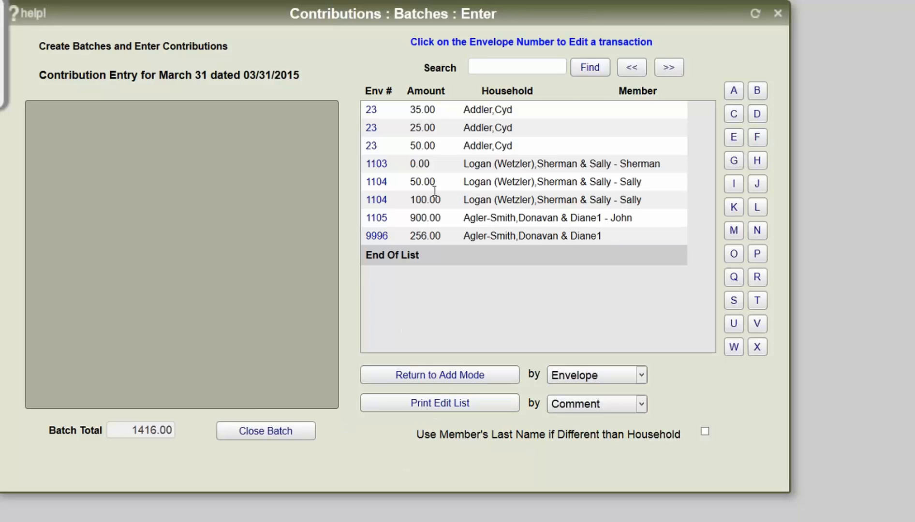
Return the March 31 batch to add mode, look through the household list and close the batch
{"action": "left_click", "coordinate": [415, 375]}
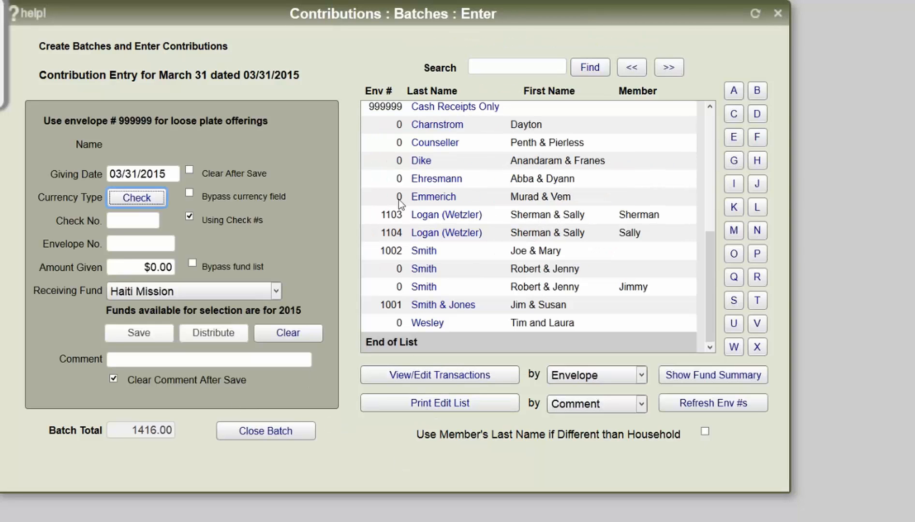
{"action": "scroll", "coordinate": [502, 184], "scroll_direction": "up", "scroll_amount": 4}
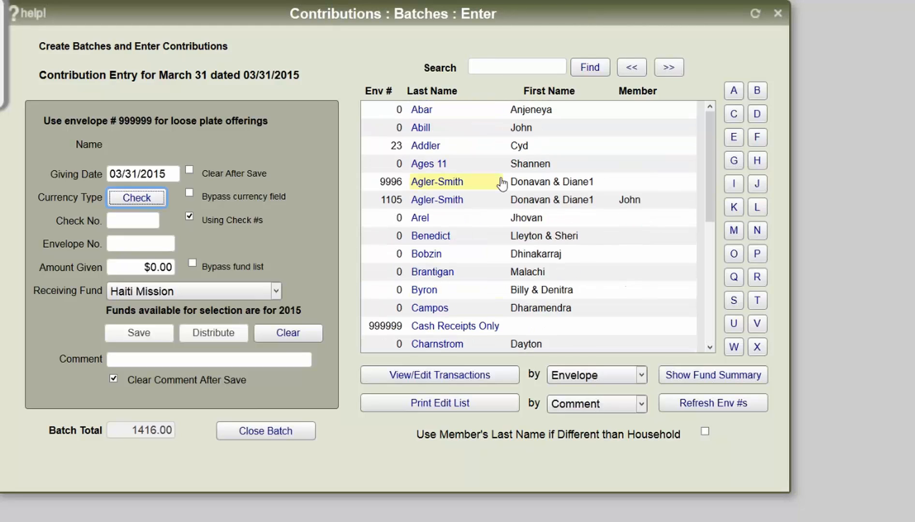
{"action": "scroll", "coordinate": [503, 183], "scroll_direction": "down", "scroll_amount": 4}
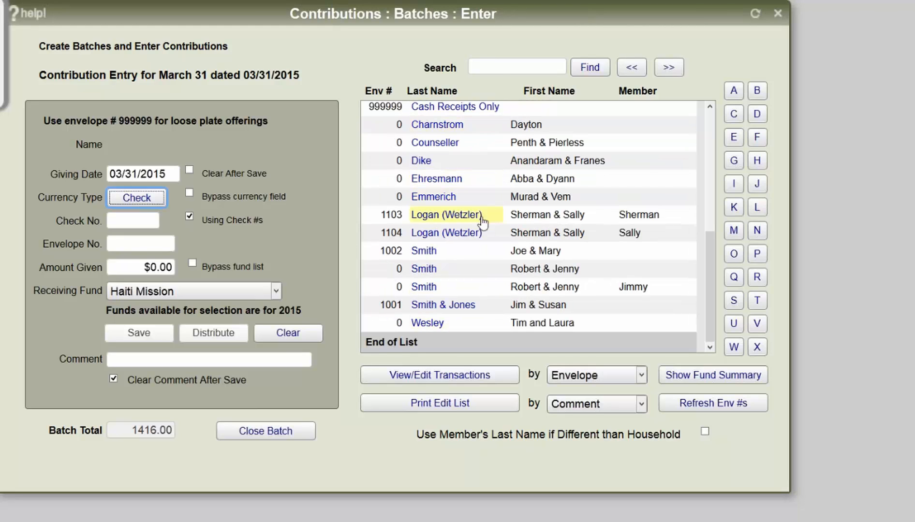
{"action": "left_click", "coordinate": [288, 431]}
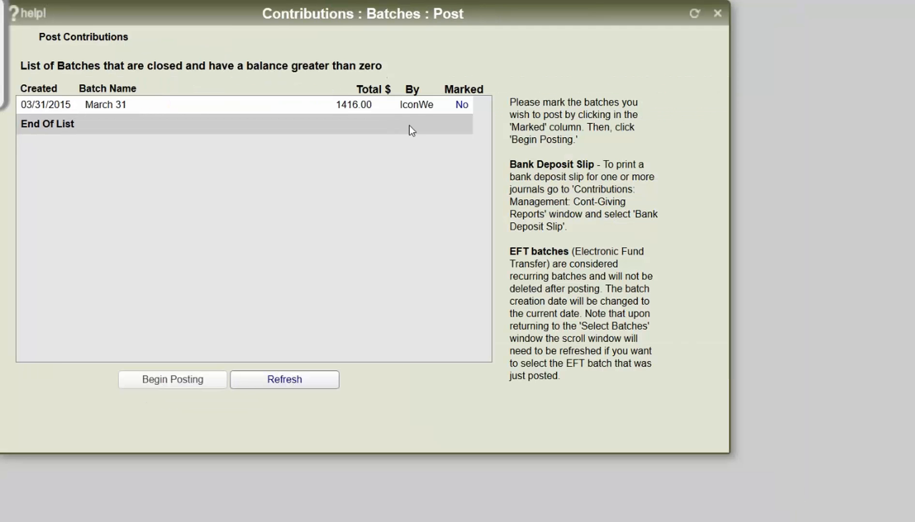
Mark the closed March 31 batch for posting and try to post it
{"action": "left_click", "coordinate": [457, 107]}
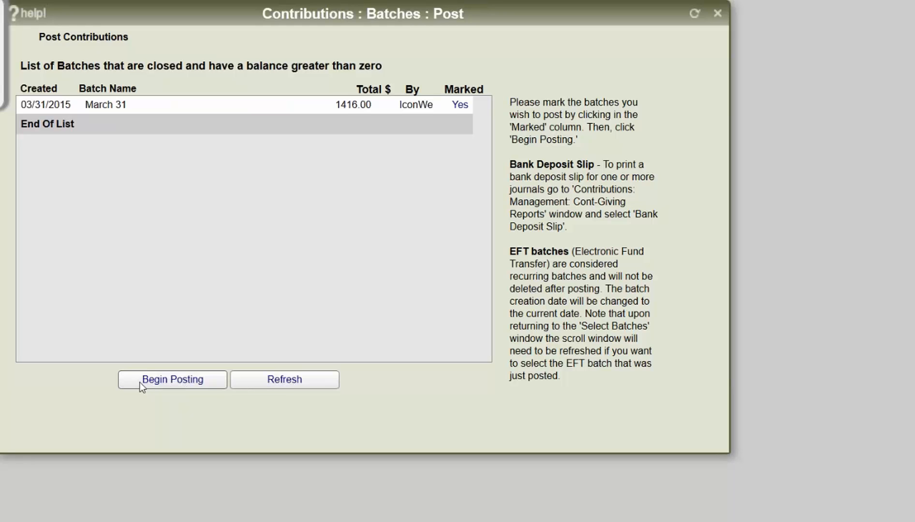
{"action": "left_click", "coordinate": [188, 378]}
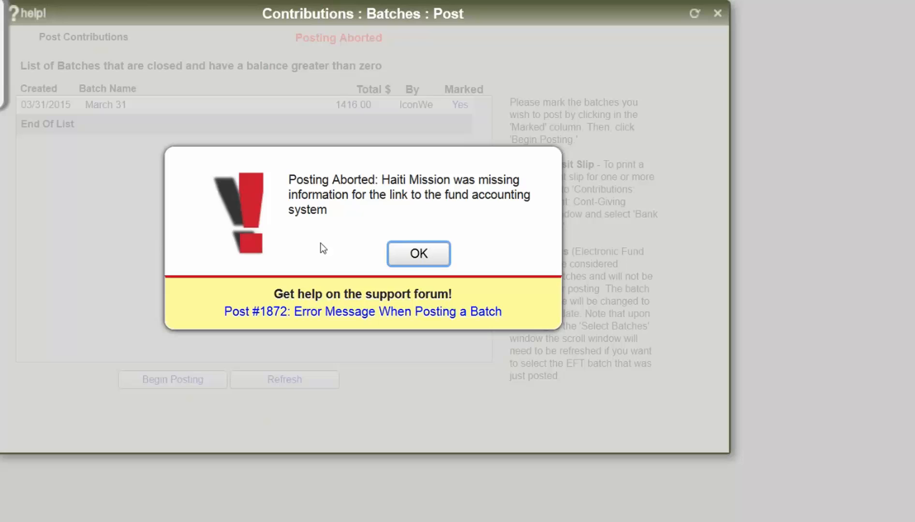
{"action": "left_click", "coordinate": [419, 254]}
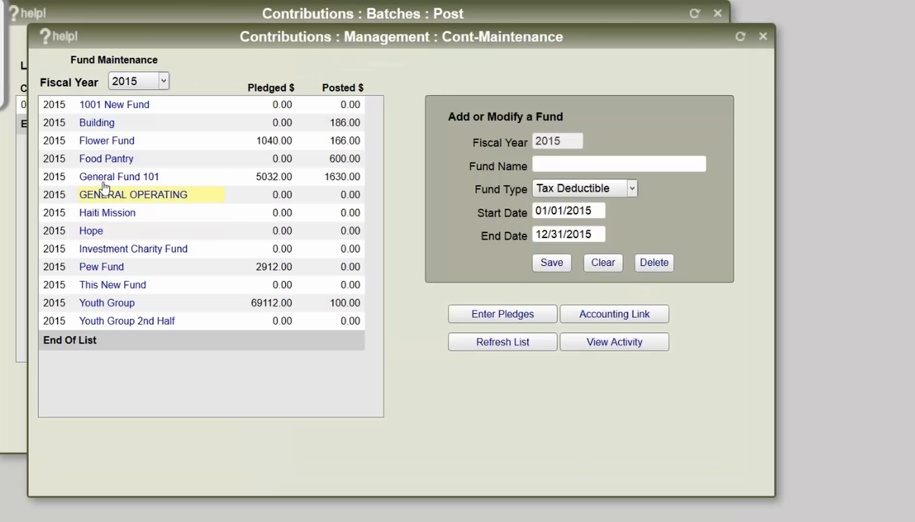
Link the 2015 Haiti Mission fund to accounting with Hope Fund, 1005 Wells Fargo Checking and Hope Revenues, and save the link
{"action": "left_click", "coordinate": [123, 217]}
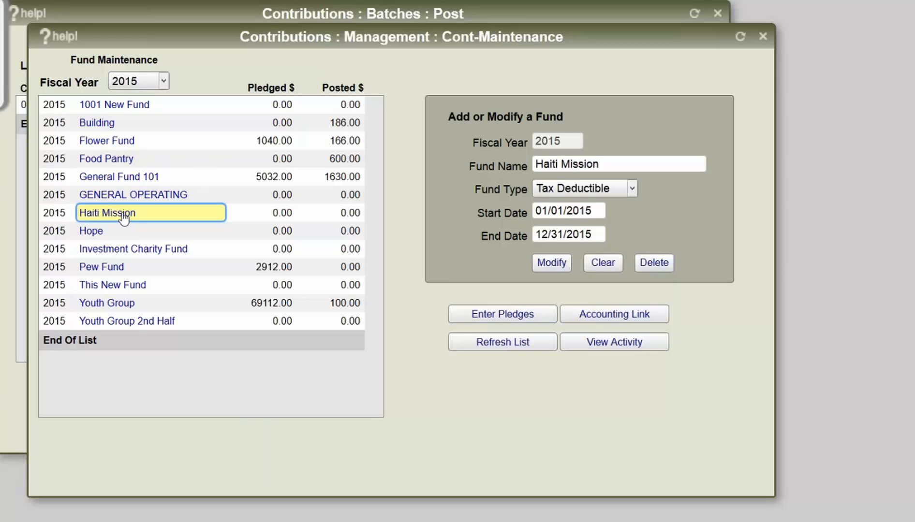
{"action": "left_click", "coordinate": [577, 315]}
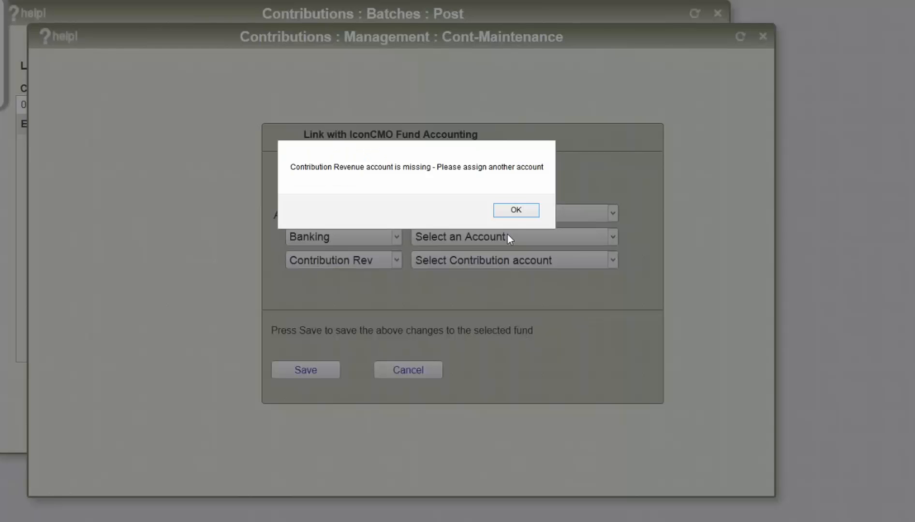
{"action": "left_click", "coordinate": [506, 214]}
{"action": "left_click", "coordinate": [486, 214]}
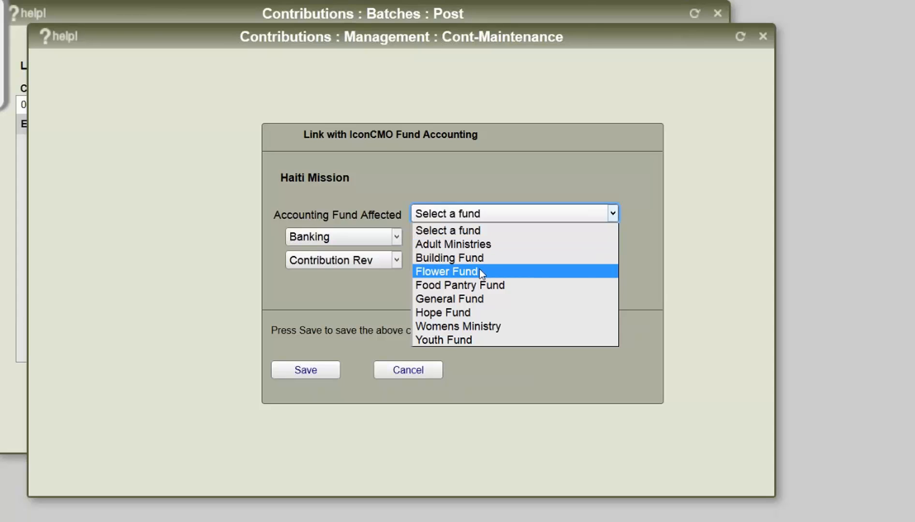
{"action": "left_click", "coordinate": [478, 312]}
{"action": "left_click", "coordinate": [436, 240]}
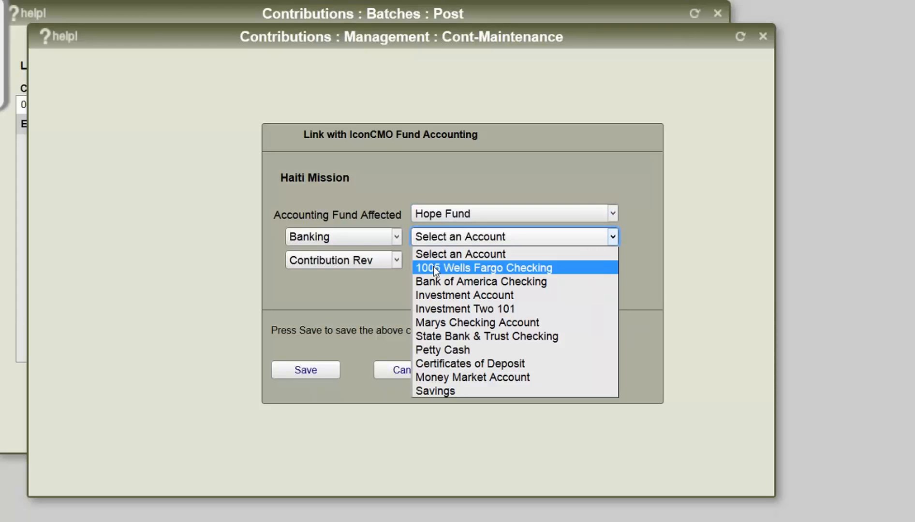
{"action": "left_click", "coordinate": [433, 267]}
{"action": "left_click", "coordinate": [434, 259]}
{"action": "left_click", "coordinate": [431, 291]}
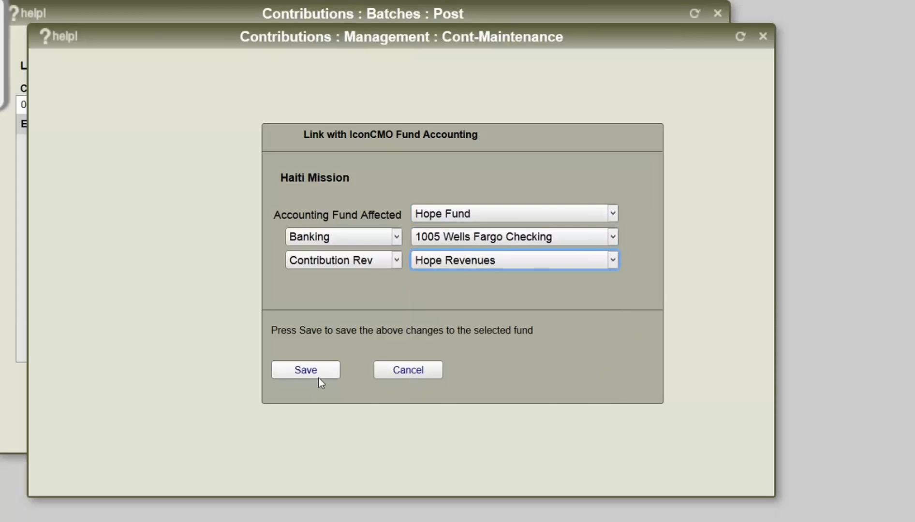
{"action": "left_click", "coordinate": [306, 372]}
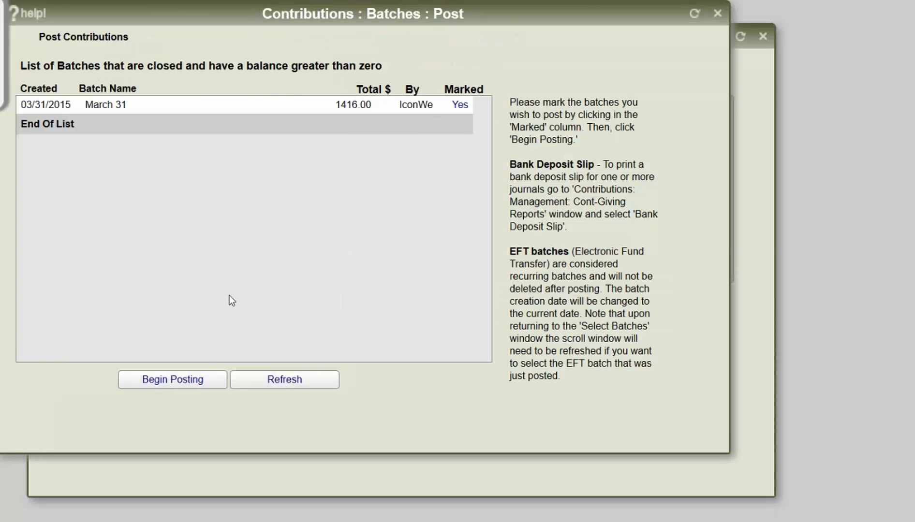
Post the marked March 31 batch and review the posting journal's number, fund entries and comments
{"action": "left_click", "coordinate": [191, 379]}
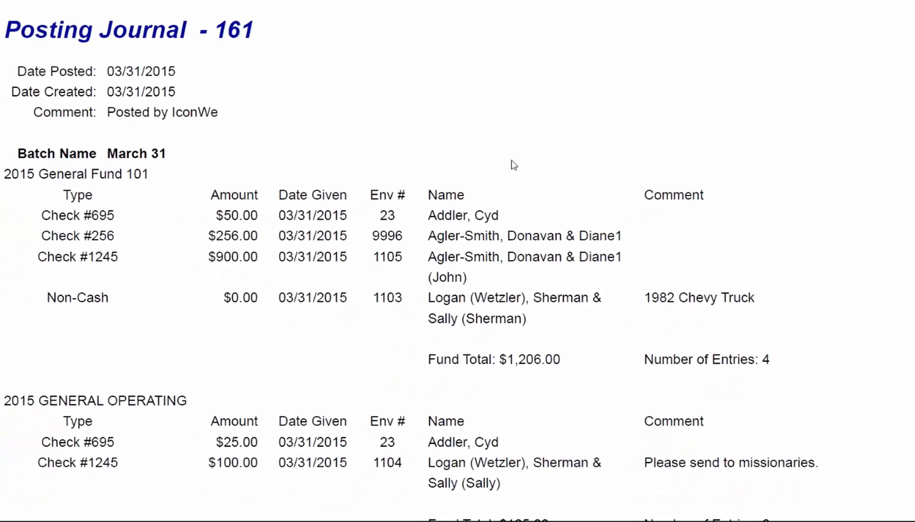
{"action": "left_click_drag", "start_coordinate": [235, 32], "coordinate": [272, 34]}
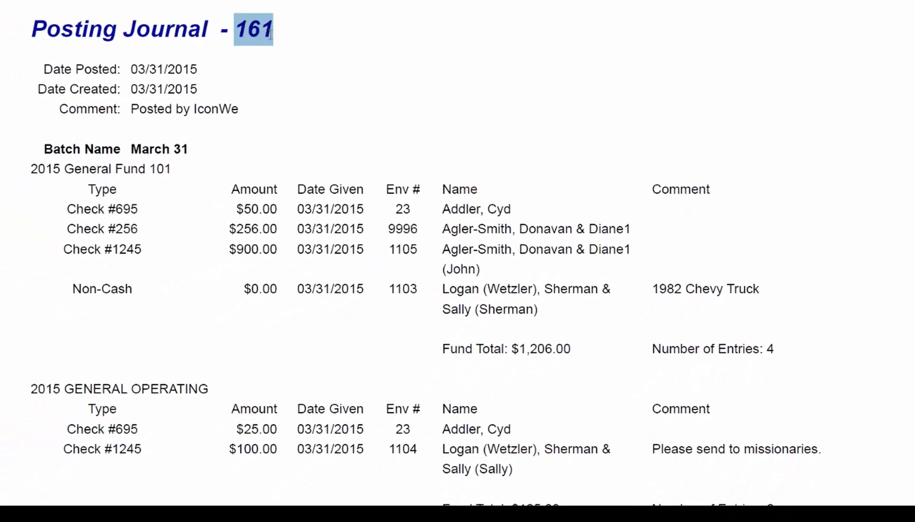
{"action": "scroll", "coordinate": [598, 241], "scroll_direction": "down", "scroll_amount": 3}
{"action": "left_click_drag", "start_coordinate": [652, 194], "coordinate": [724, 193]}
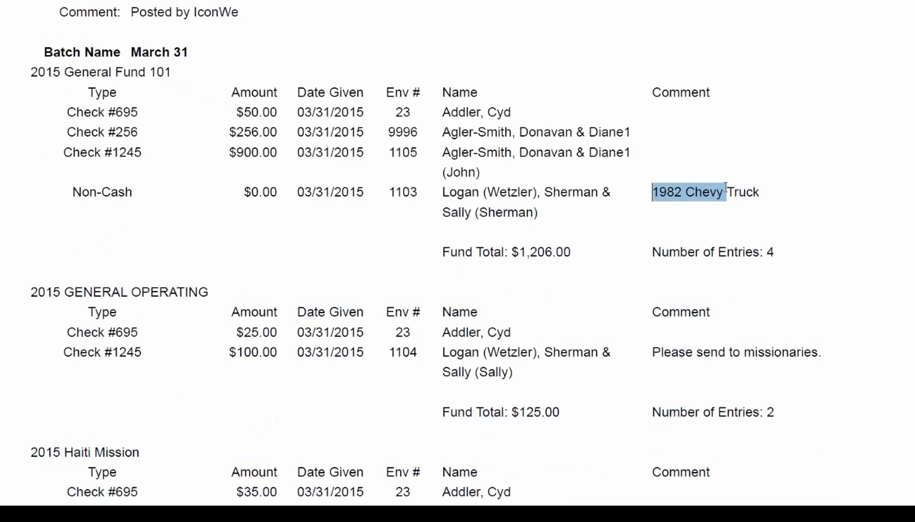
{"action": "left_click", "coordinate": [679, 324]}
{"action": "scroll", "coordinate": [680, 324], "scroll_direction": "down", "scroll_amount": 5}
{"action": "scroll", "coordinate": [680, 214], "scroll_direction": "up", "scroll_amount": 5}
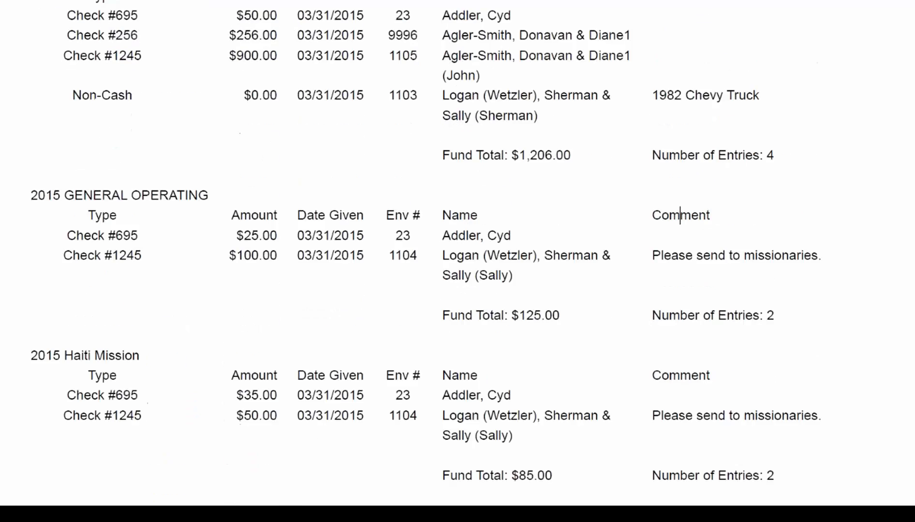
{"action": "scroll", "coordinate": [680, 214], "scroll_direction": "down", "scroll_amount": 5}
{"action": "scroll", "coordinate": [680, 216], "scroll_direction": "up", "scroll_amount": 5}
{"action": "left_click_drag", "start_coordinate": [244, 95], "coordinate": [565, 99]}
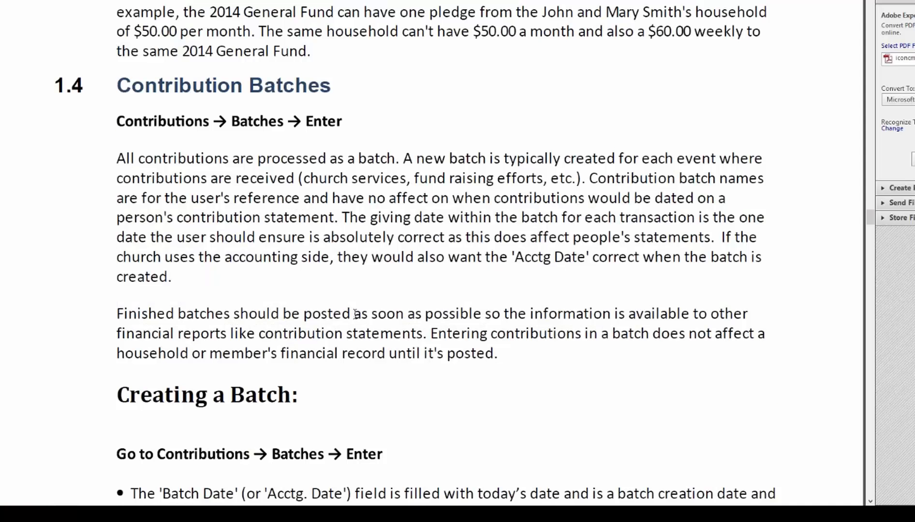
Skim the Church Contribution Getting Started Guide's pages on creating batches and entering contributions
{"action": "scroll", "coordinate": [356, 315], "scroll_direction": "down", "scroll_amount": 15}
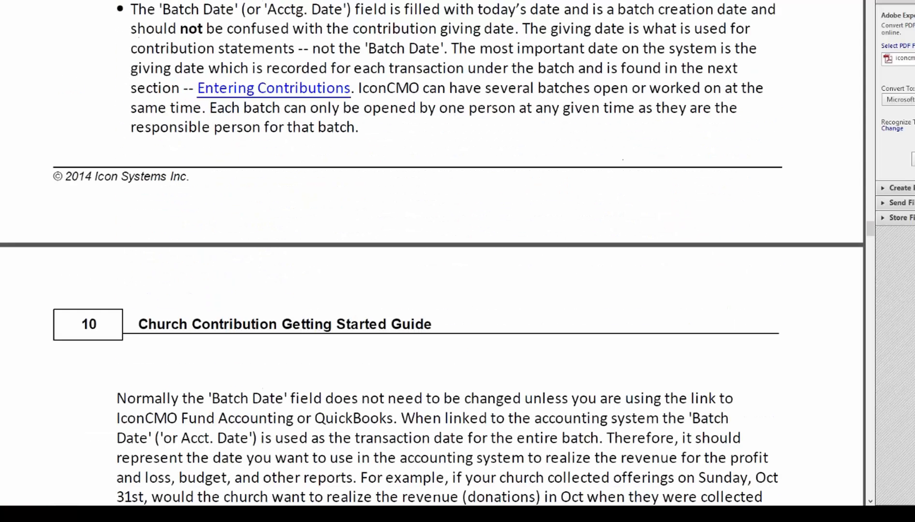
{"action": "scroll", "coordinate": [332, 175], "scroll_direction": "down", "scroll_amount": 8}
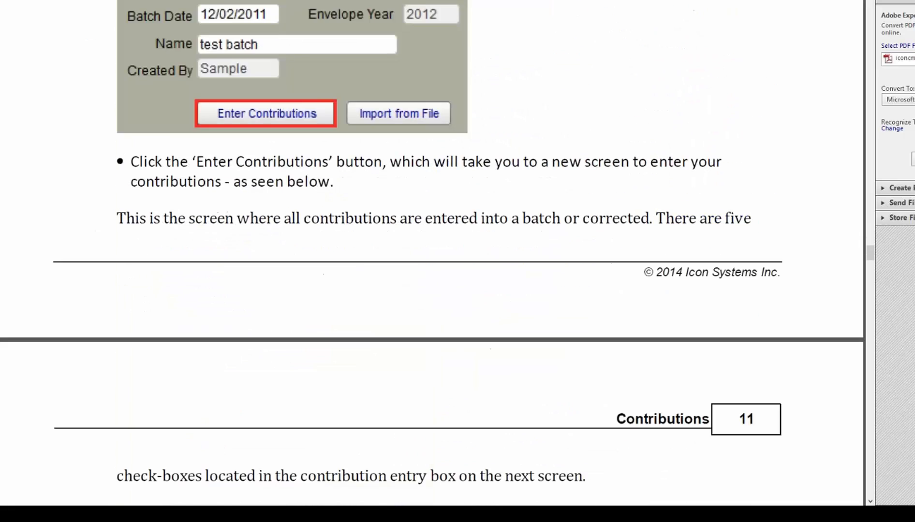
{"action": "scroll", "coordinate": [297, 181], "scroll_direction": "down", "scroll_amount": 10}
{"action": "scroll", "coordinate": [432, 251], "scroll_direction": "down", "scroll_amount": 5}
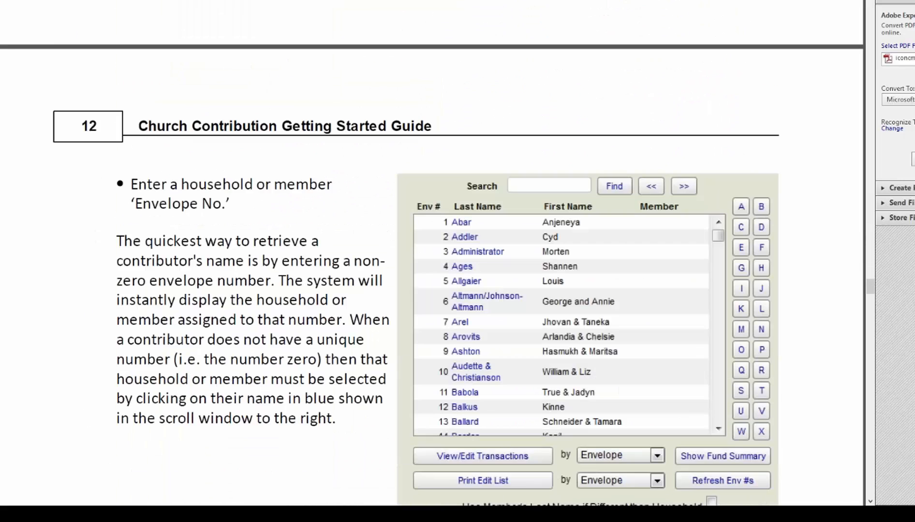
{"action": "scroll", "coordinate": [432, 252], "scroll_direction": "down", "scroll_amount": 10}
{"action": "scroll", "coordinate": [276, 199], "scroll_direction": "up", "scroll_amount": 20}
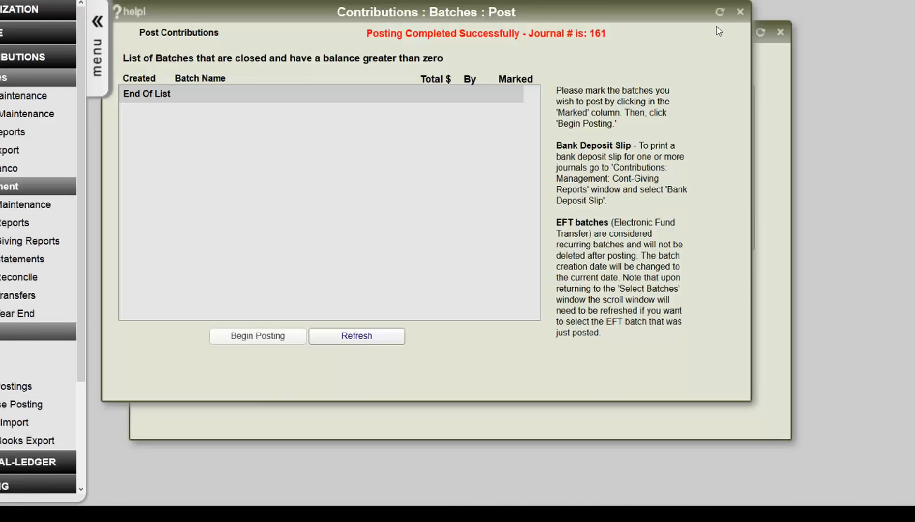
Close the batch posting and fund maintenance windows, and select journal 161 in Reverse Posting
{"action": "left_click", "coordinate": [740, 14]}
{"action": "left_click", "coordinate": [780, 32]}
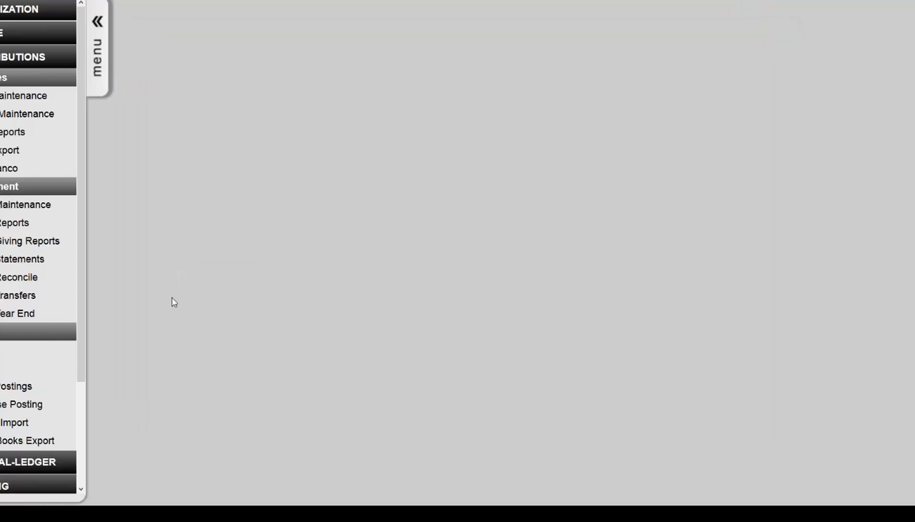
{"action": "left_click", "coordinate": [4, 406]}
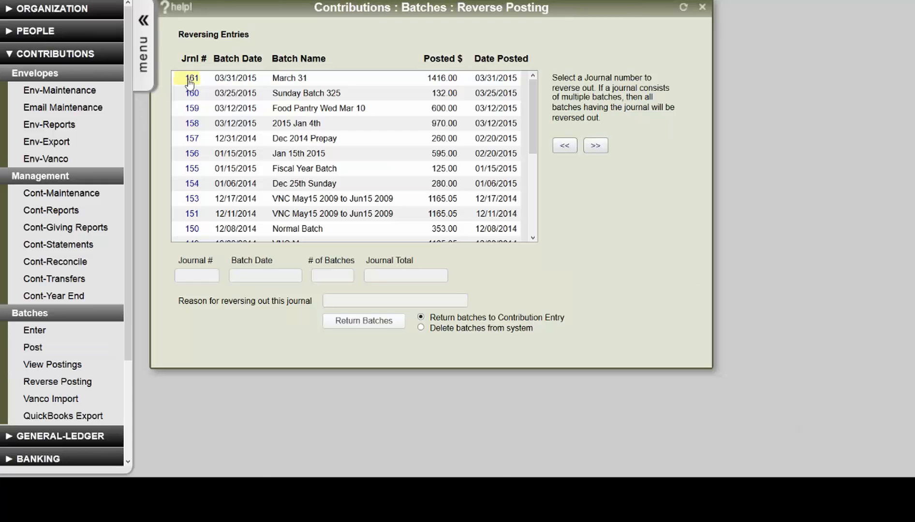
{"action": "left_click", "coordinate": [192, 79]}
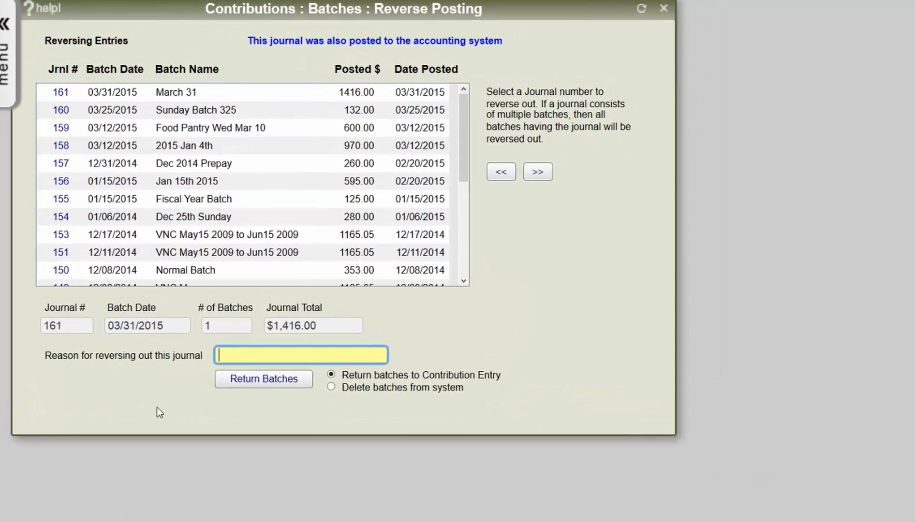
Reverse the selected journal with the reason "Mistake on donation", returning its batch to Contribution Entry and using the original transaction date 03/31/2015
{"action": "left_click", "coordinate": [228, 364]}
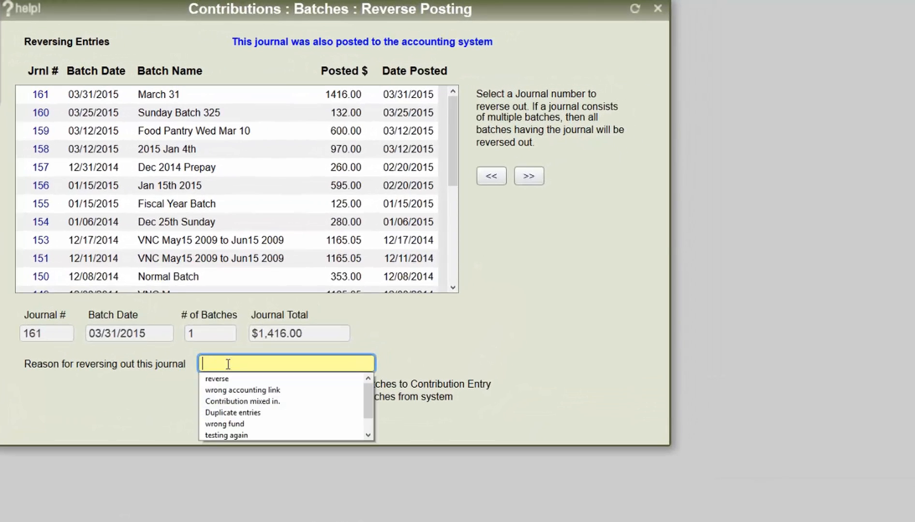
{"action": "type", "text": "Mistake on "}
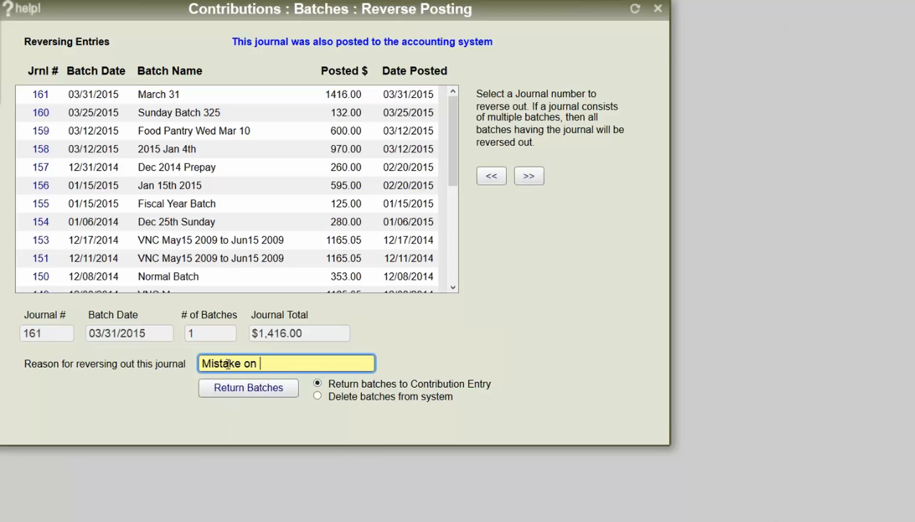
{"action": "type", "text": "donation"}
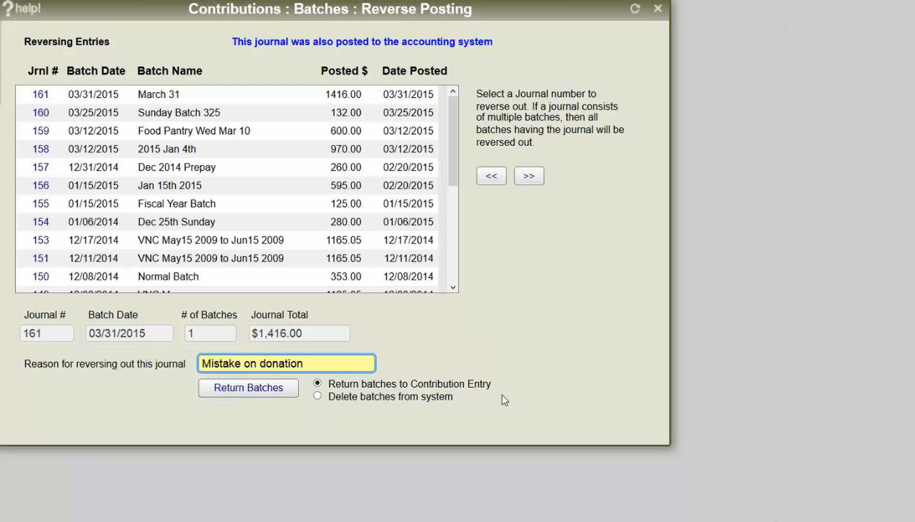
{"action": "left_click", "coordinate": [263, 387]}
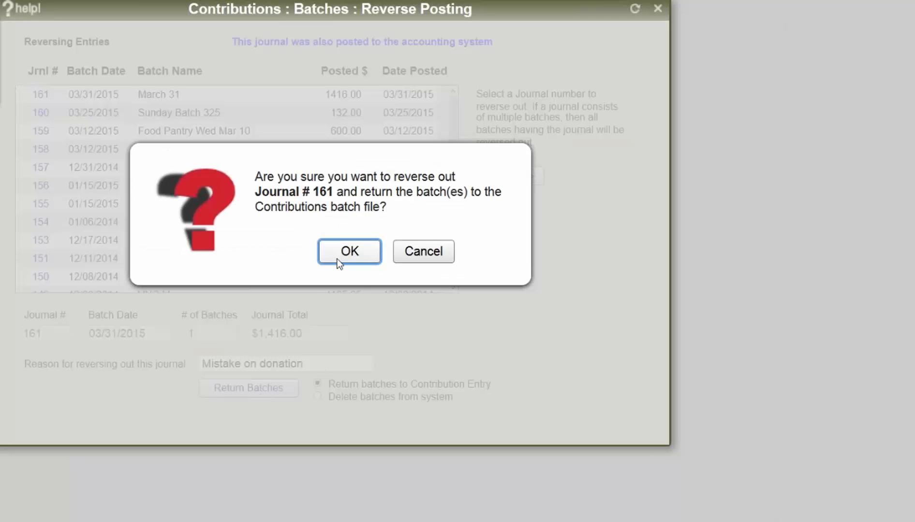
{"action": "left_click", "coordinate": [342, 253]}
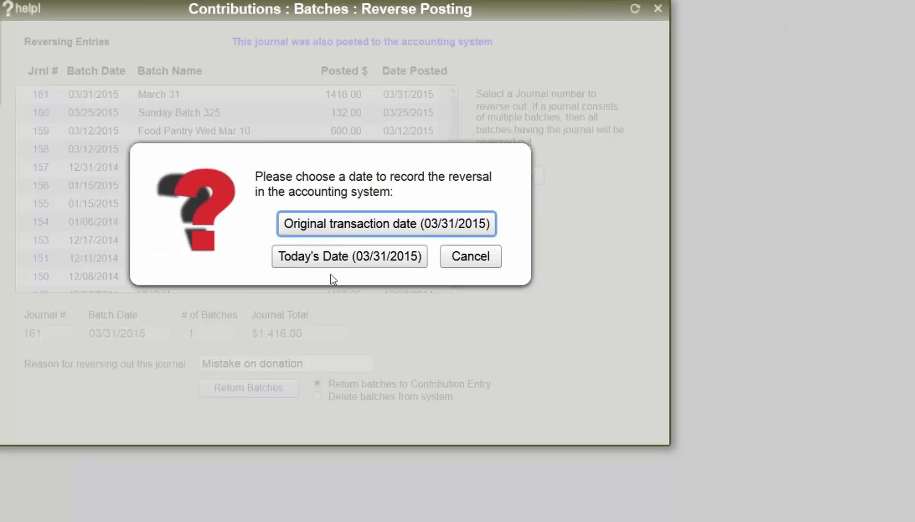
{"action": "left_click", "coordinate": [348, 224]}
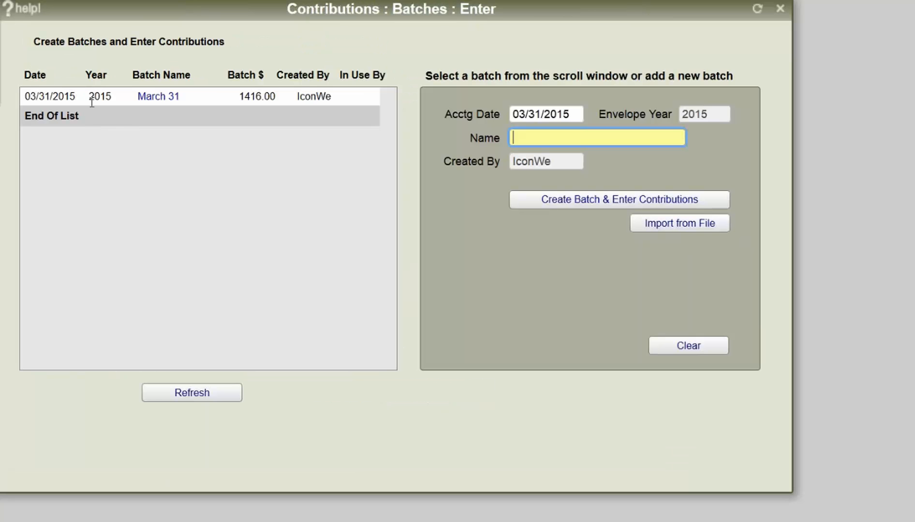
Select the March 31 batch in batch entry
{"action": "left_click", "coordinate": [150, 99]}
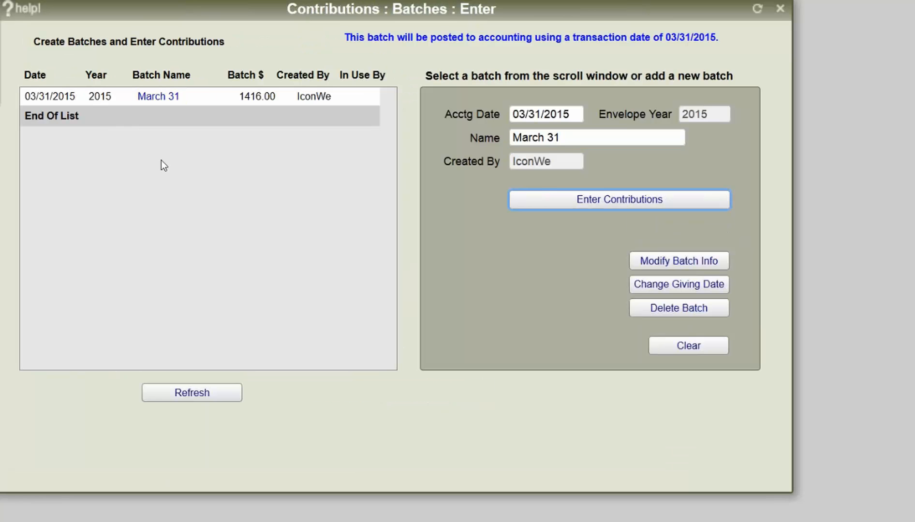
Open the March 31 batch for contribution entry and modify the $50.00 Haiti Mission transaction to an amount of $36.00
{"action": "left_click", "coordinate": [559, 200]}
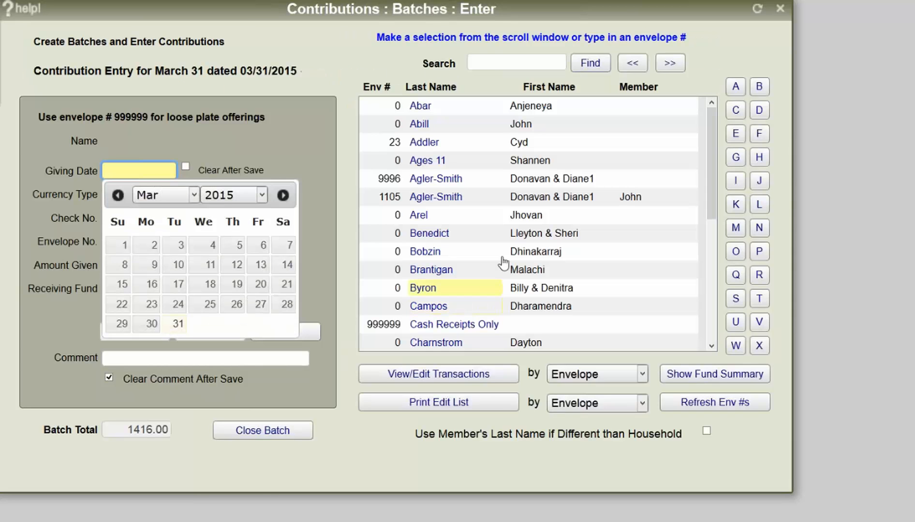
{"action": "left_click", "coordinate": [383, 378]}
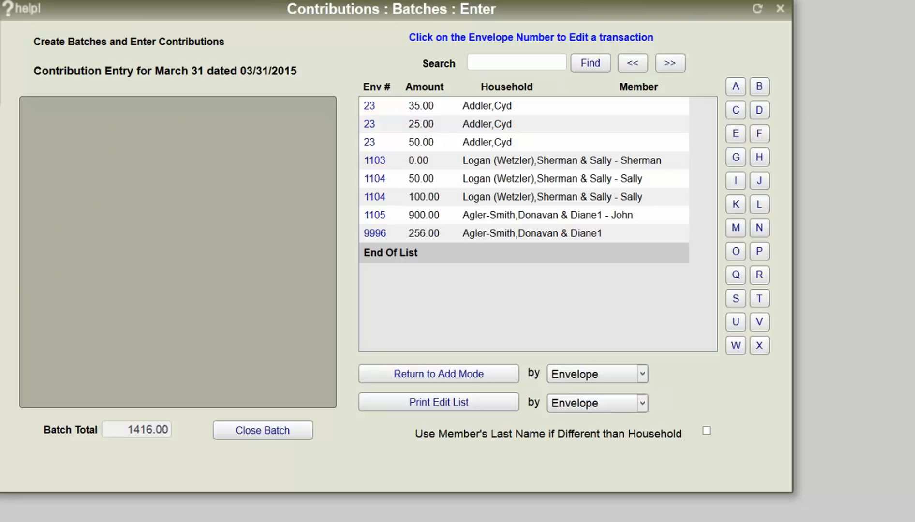
{"action": "left_click", "coordinate": [392, 180]}
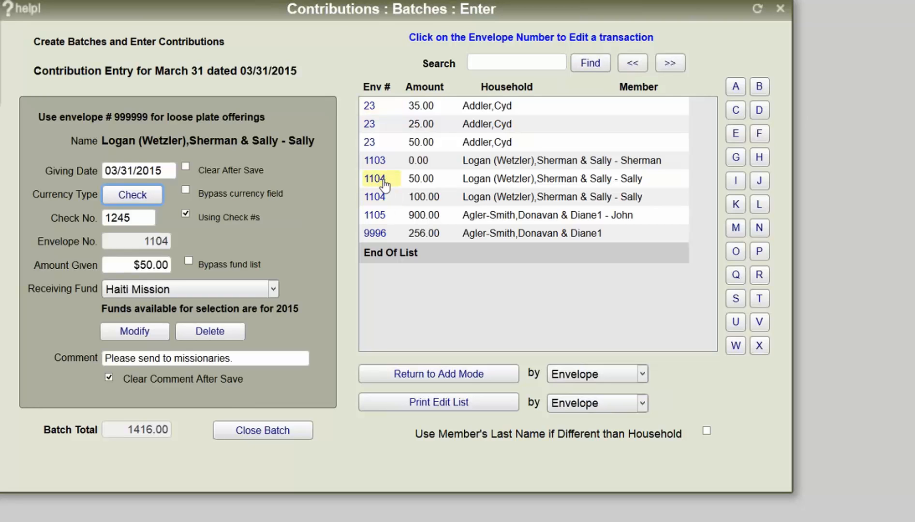
{"action": "left_click_drag", "start_coordinate": [127, 265], "coordinate": [231, 275]}
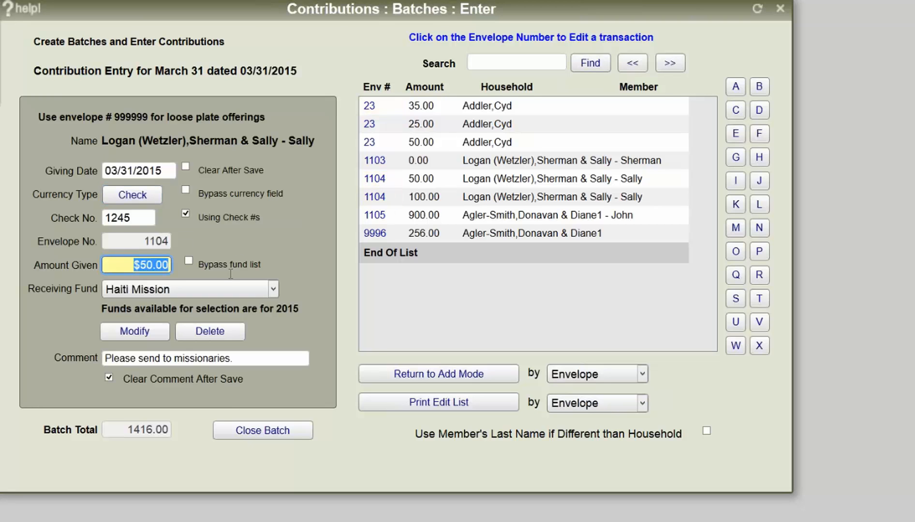
{"action": "type", "text": "36"}
{"action": "key", "text": "Tab"}
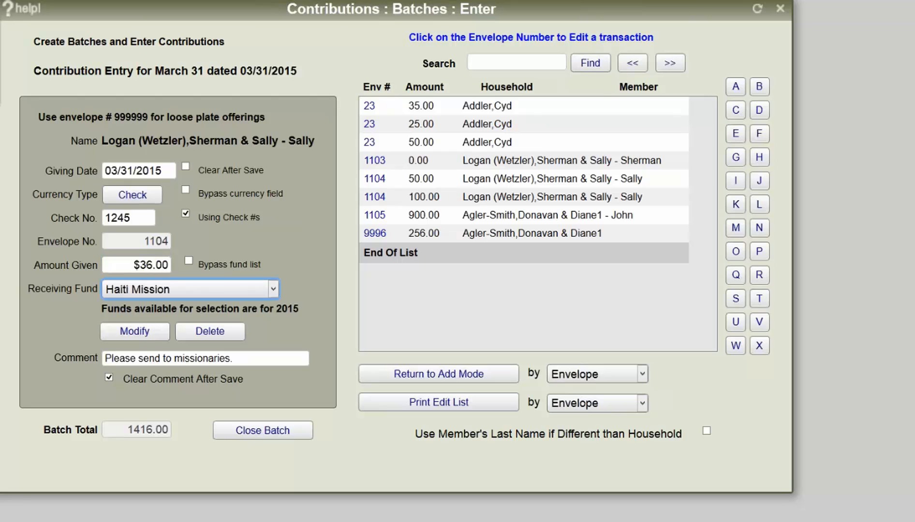
{"action": "left_click", "coordinate": [144, 334]}
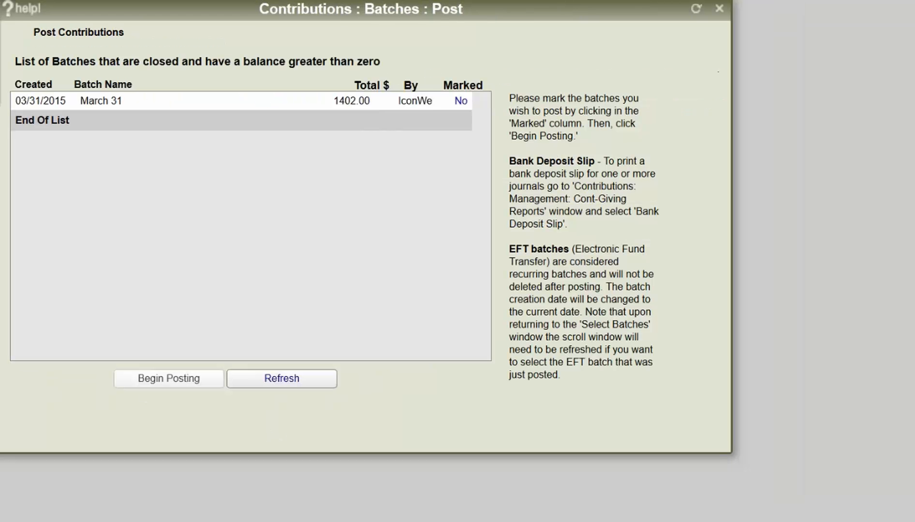
Mark the closed March 31 batch for posting and post it
{"action": "left_click", "coordinate": [461, 101]}
{"action": "left_click", "coordinate": [154, 377]}
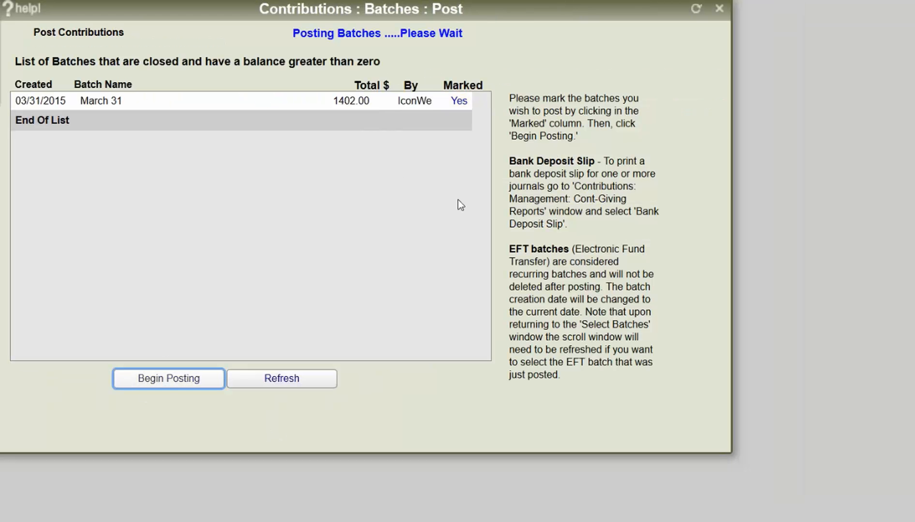
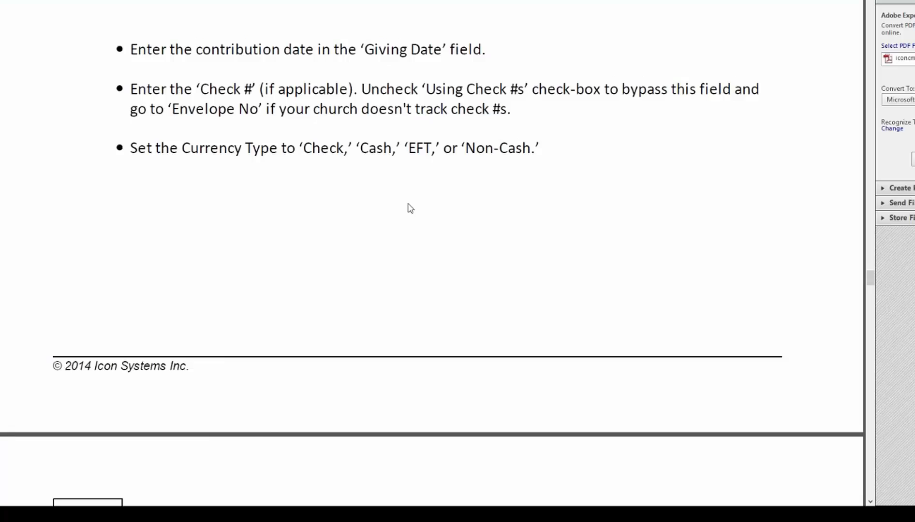
Switch to the PDF getting started guide and look through it up to the Preparing Contribution Statements section
{"action": "scroll", "coordinate": [409, 206], "scroll_direction": "down", "scroll_amount": 10}
{"action": "scroll", "coordinate": [337, 235], "scroll_direction": "down", "scroll_amount": 20}
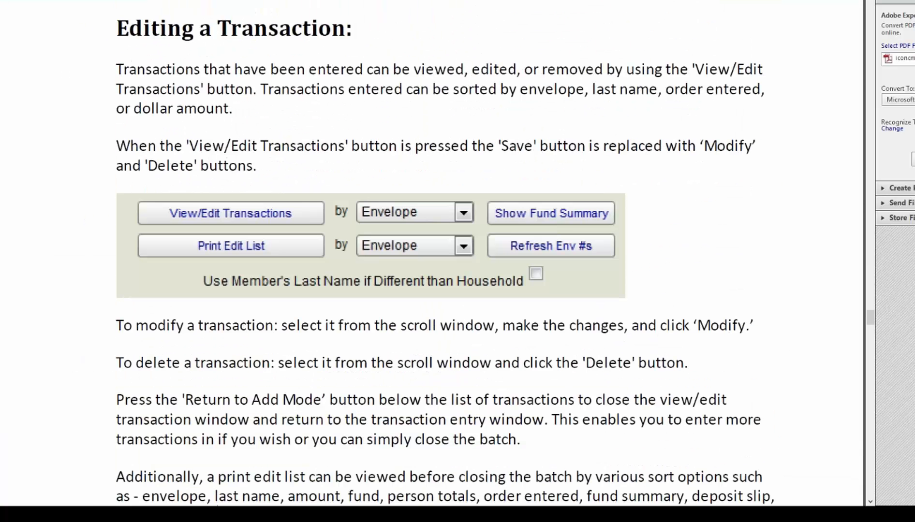
{"action": "scroll", "coordinate": [435, 252], "scroll_direction": "down", "scroll_amount": 10}
{"action": "scroll", "coordinate": [435, 251], "scroll_direction": "down", "scroll_amount": 20}
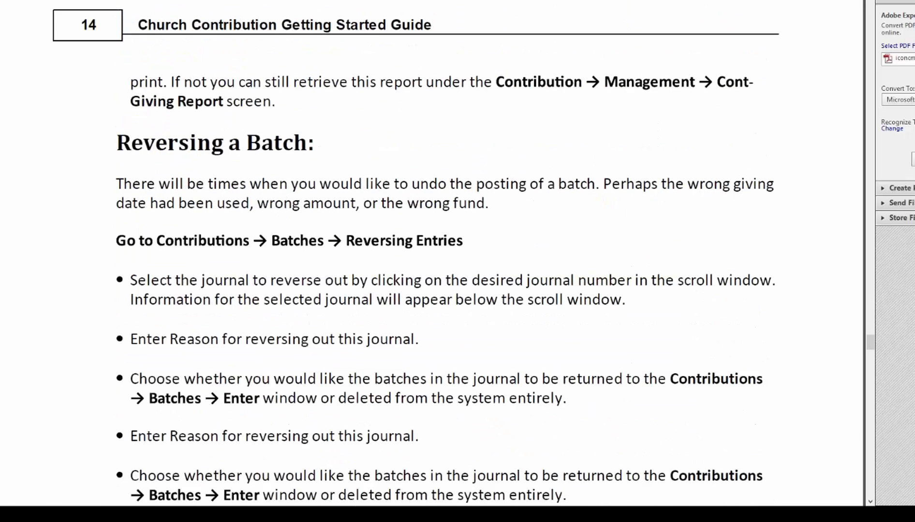
{"action": "scroll", "coordinate": [435, 251], "scroll_direction": "down", "scroll_amount": 4}
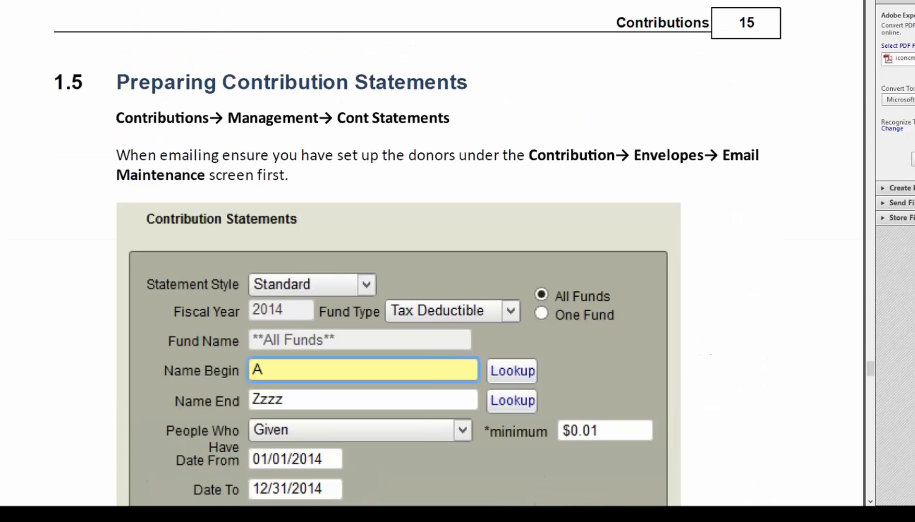
{"action": "scroll", "coordinate": [185, 209], "scroll_direction": "down", "scroll_amount": 2}
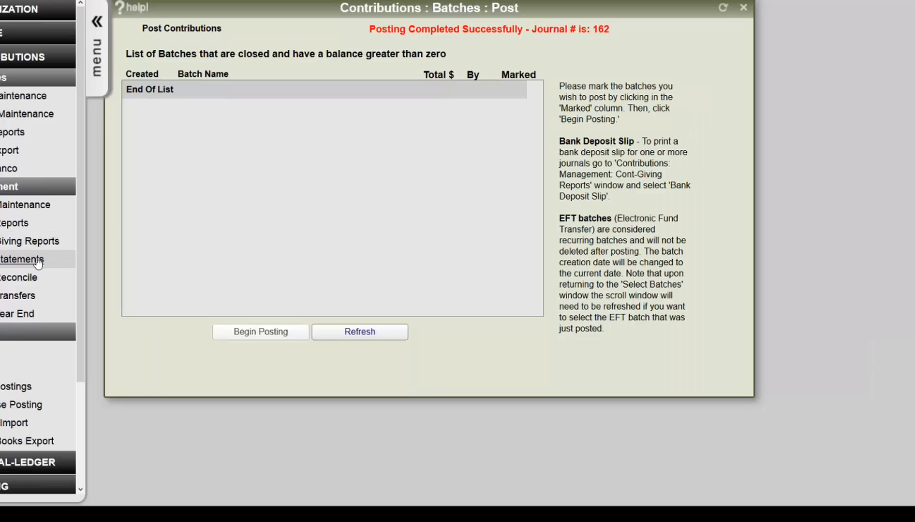
Open the contribution statements in the church software and limit the name range to one household picked from the lookup
{"action": "left_click", "coordinate": [38, 260]}
{"action": "left_click", "coordinate": [361, 193]}
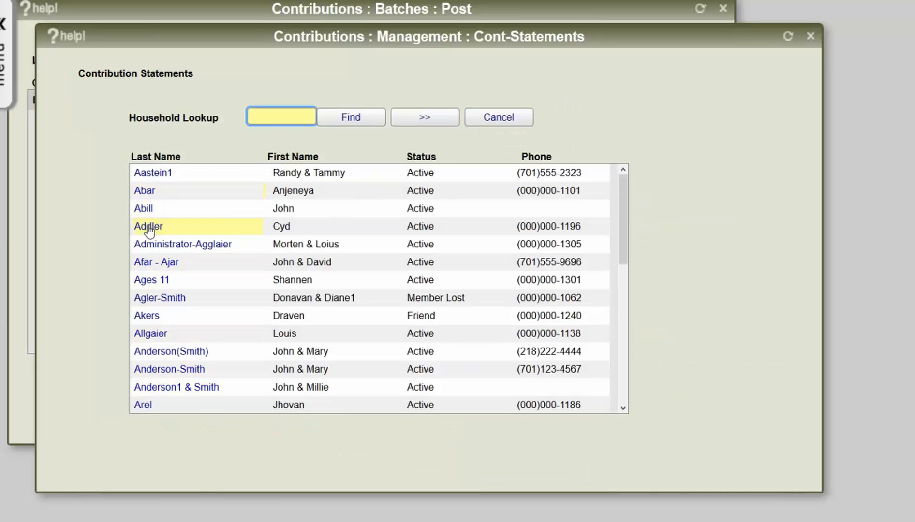
{"action": "left_click", "coordinate": [149, 229]}
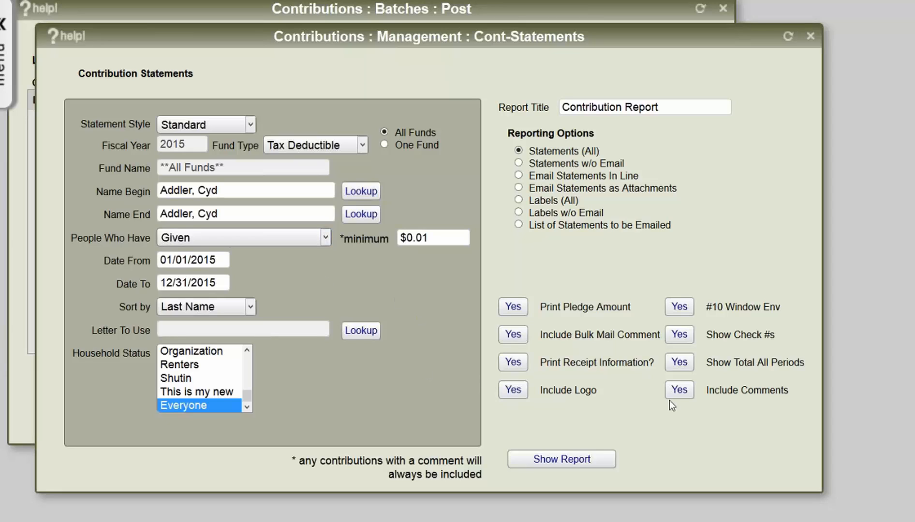
{"action": "triple_click", "coordinate": [749, 391]}
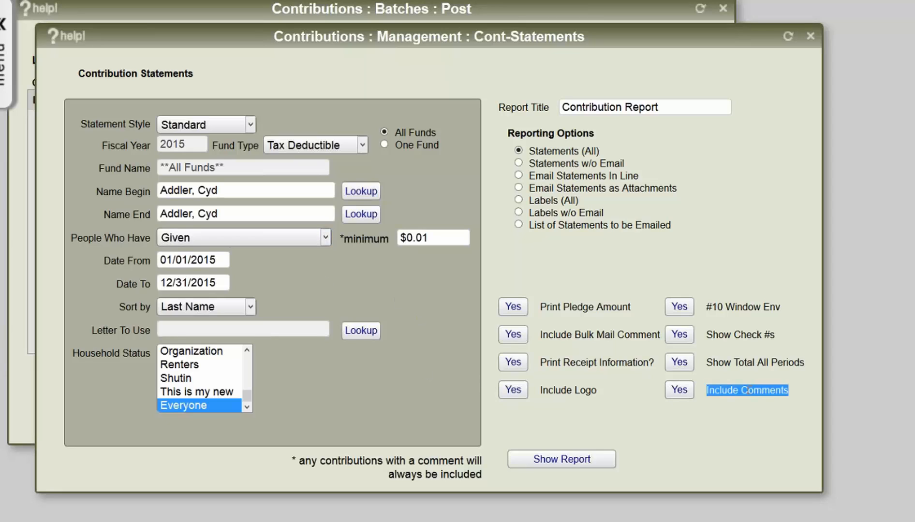
Attach the "IRS diclosure" letter to the contribution statement and show the report
{"action": "left_click", "coordinate": [360, 331]}
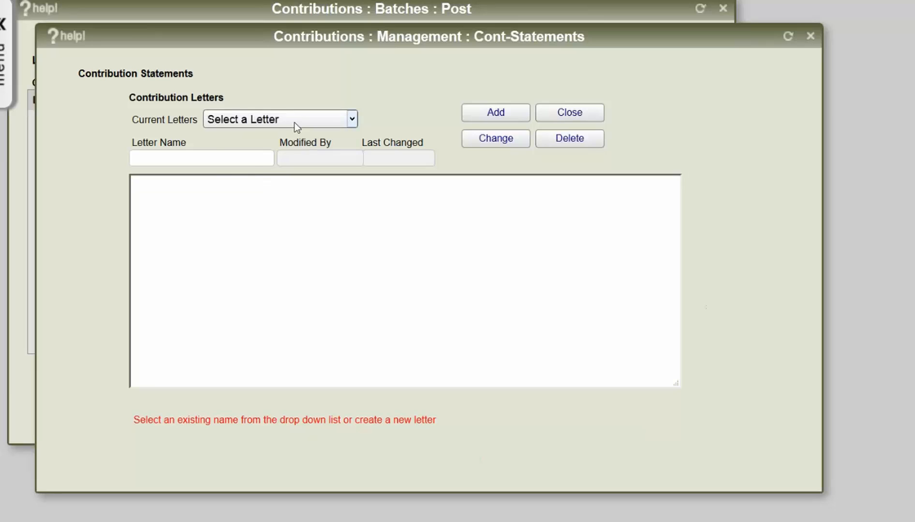
{"action": "left_click", "coordinate": [294, 122]}
{"action": "left_click", "coordinate": [275, 149]}
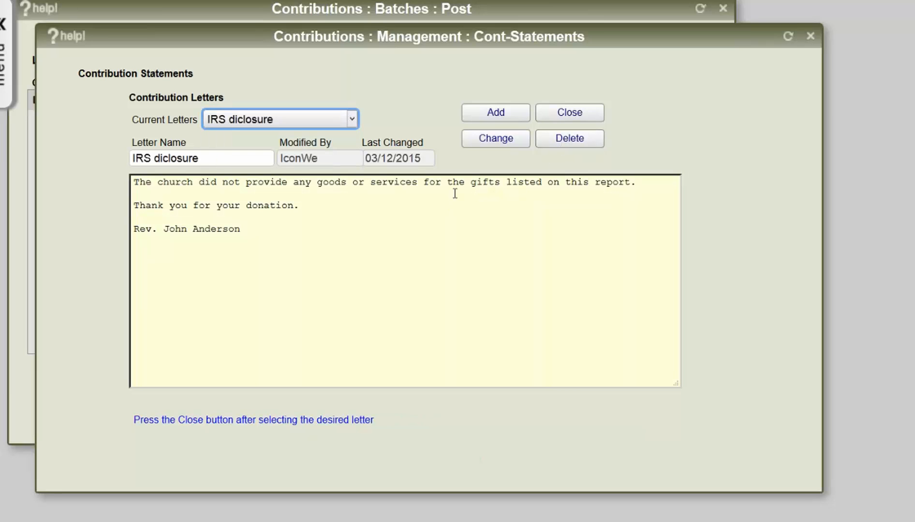
{"action": "left_click", "coordinate": [556, 114]}
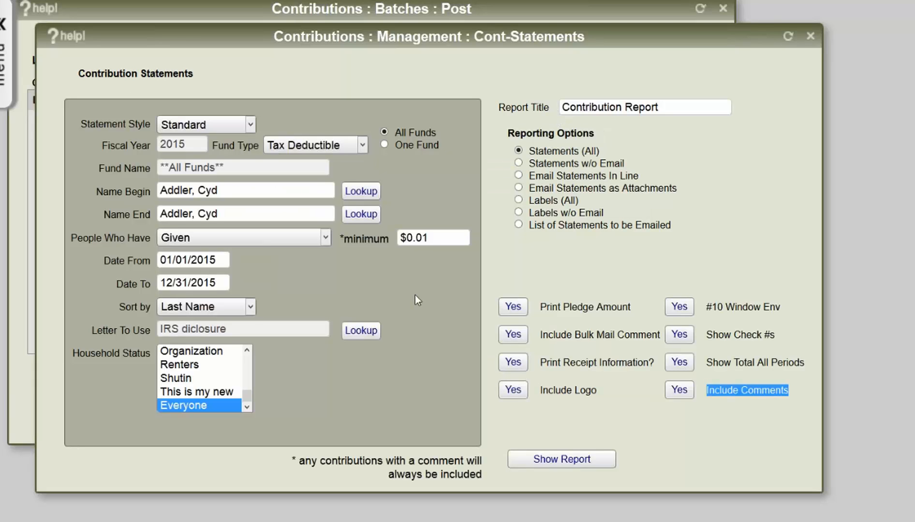
{"action": "left_click", "coordinate": [536, 460]}
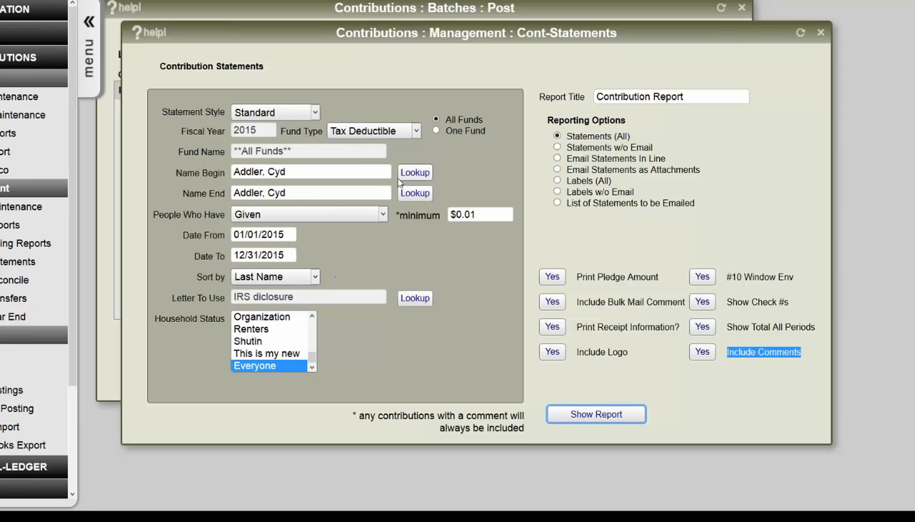
Run the Posting Journal Reprint from the contribution giving reports as a PDF report
{"action": "left_click", "coordinate": [21, 247]}
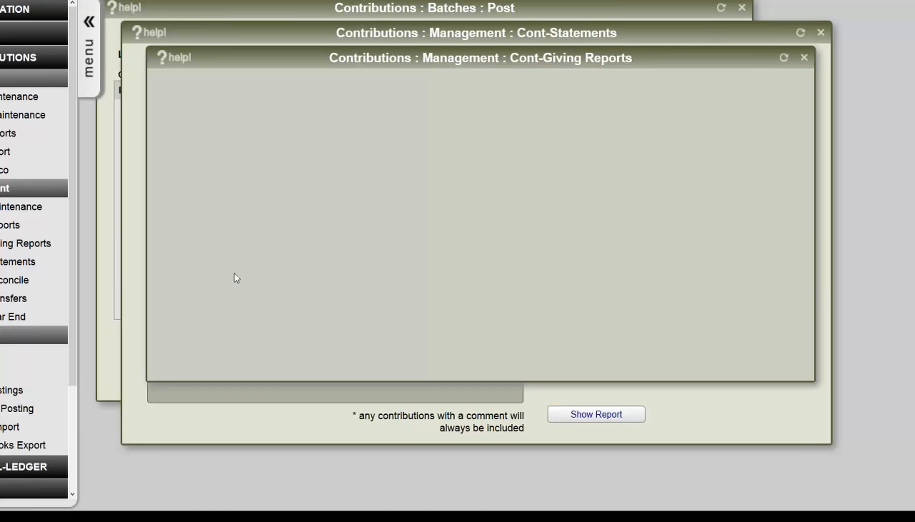
{"action": "scroll", "coordinate": [291, 290], "scroll_direction": "down", "scroll_amount": 5}
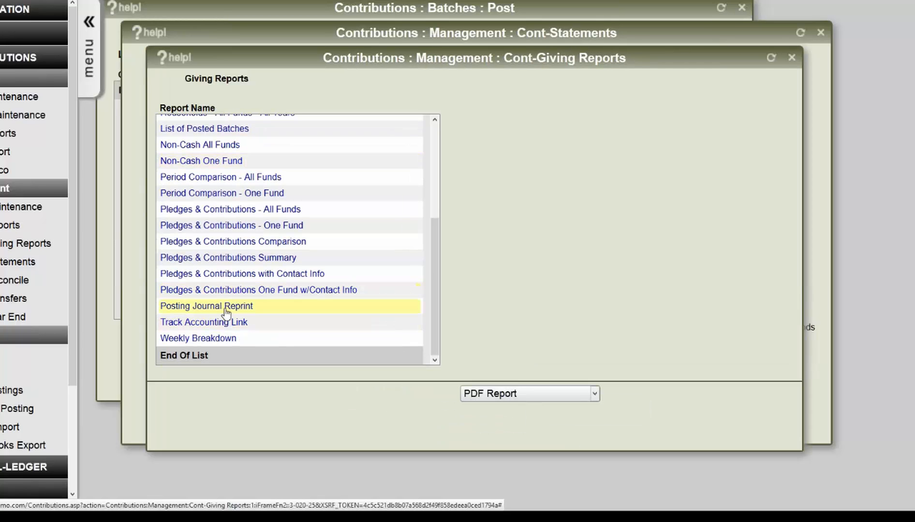
{"action": "left_click", "coordinate": [255, 306]}
{"action": "left_click", "coordinate": [531, 415]}
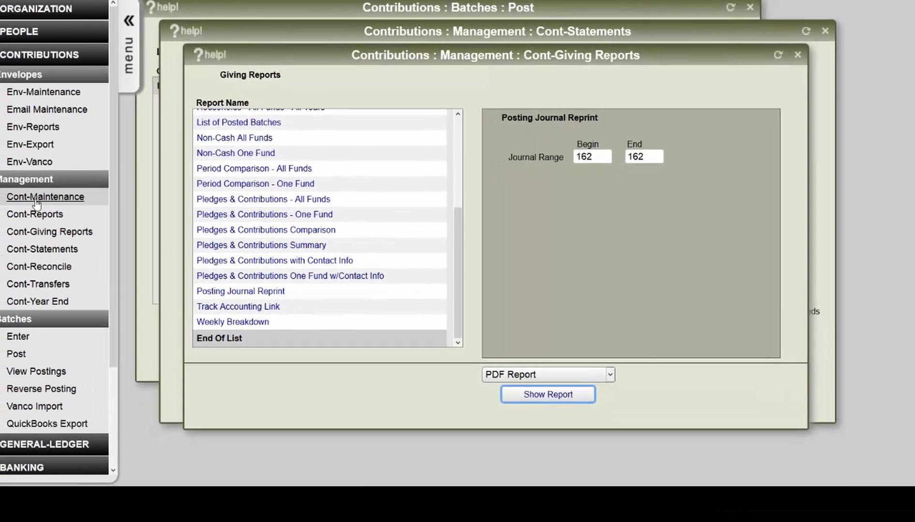
Return to the contribution statements, find another household by last name, select it and show its Contribution Report
{"action": "left_click", "coordinate": [25, 257]}
{"action": "left_click", "coordinate": [448, 161]}
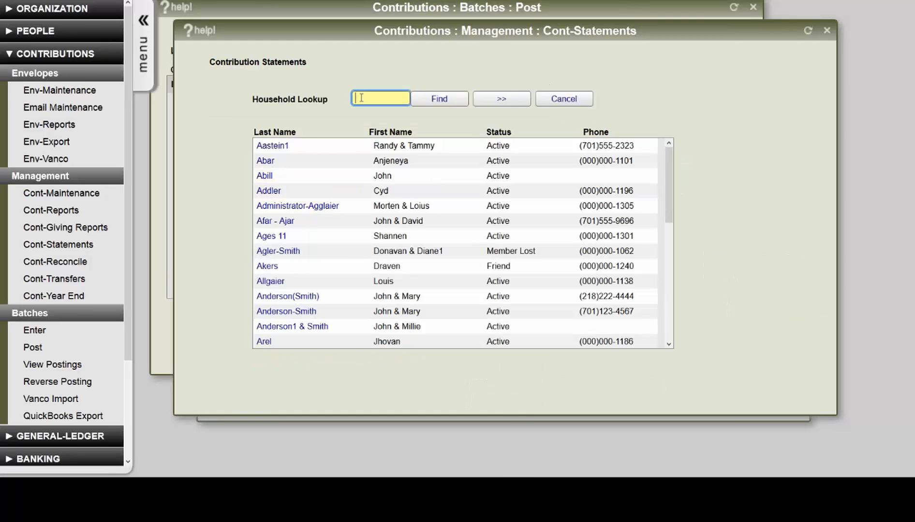
{"action": "type", "text": "Logan"}
{"action": "key", "text": "Tab"}
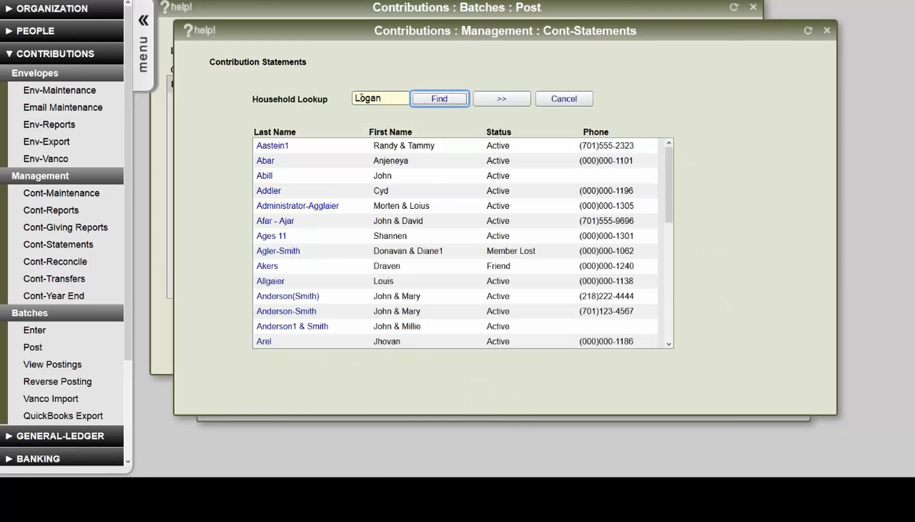
{"action": "key", "text": "Return"}
{"action": "left_click", "coordinate": [315, 145]}
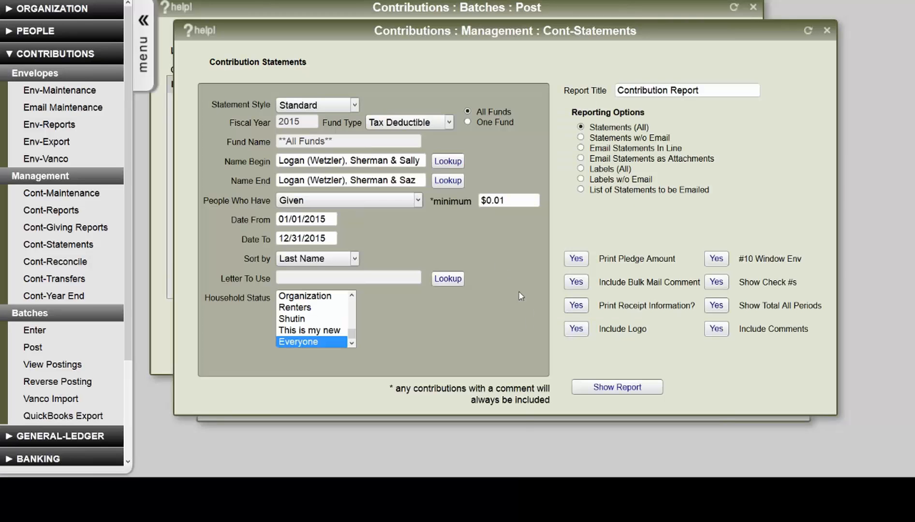
{"action": "left_click", "coordinate": [593, 386]}
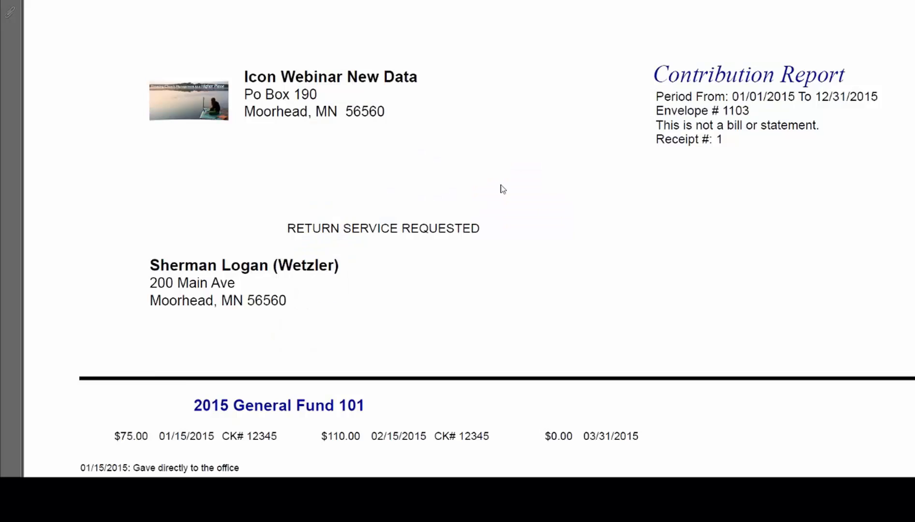
Examine the contribution comments and the total given to all funds on the household's statement
{"action": "scroll", "coordinate": [503, 189], "scroll_direction": "down", "scroll_amount": 5}
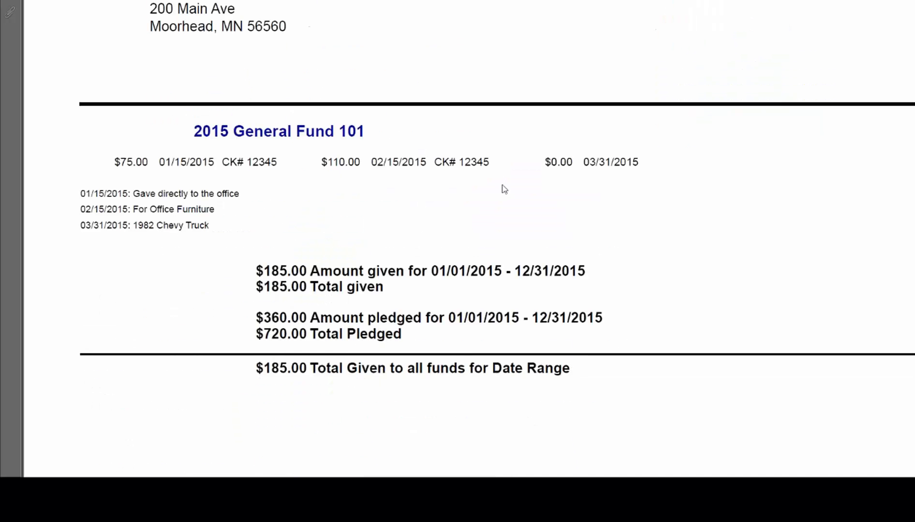
{"action": "left_click_drag", "start_coordinate": [81, 190], "coordinate": [223, 233]}
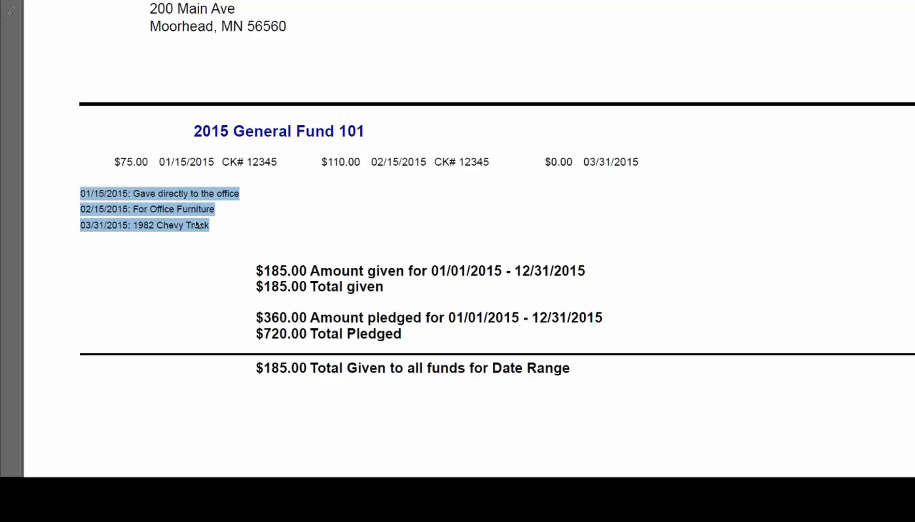
{"action": "scroll", "coordinate": [199, 225], "scroll_direction": "down", "scroll_amount": 3}
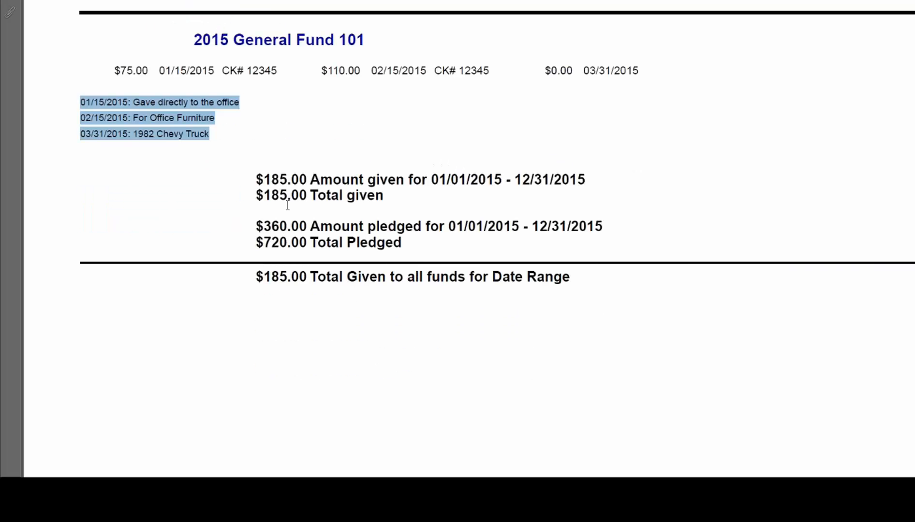
{"action": "left_click_drag", "start_coordinate": [255, 274], "coordinate": [544, 278]}
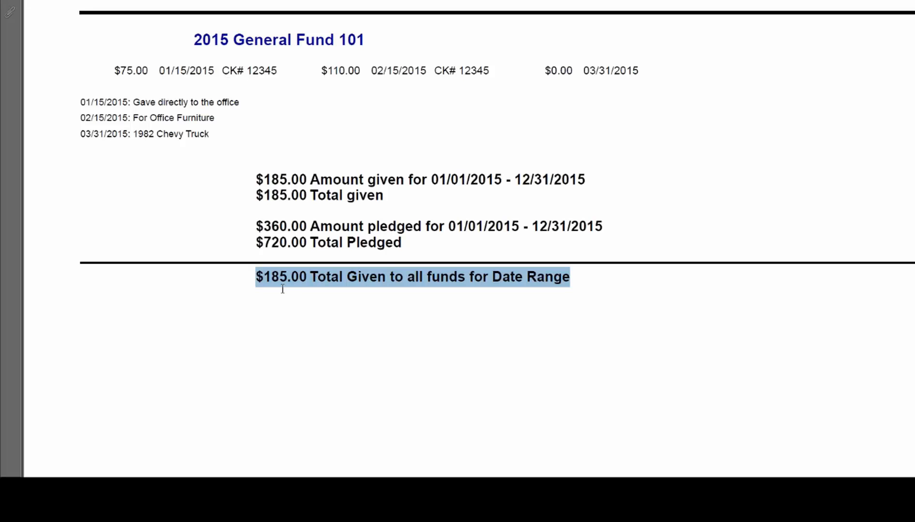
{"action": "left_click_drag", "start_coordinate": [81, 102], "coordinate": [203, 128]}
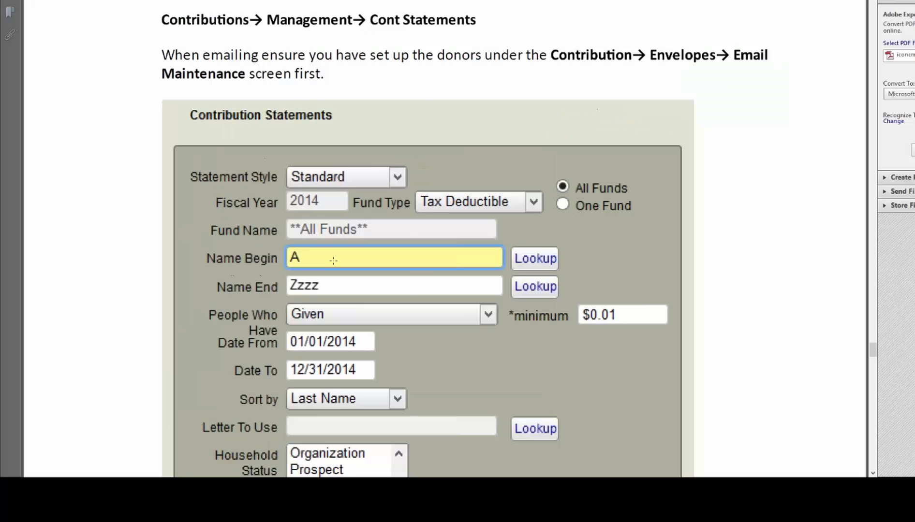
Switch to the PDF guide and read the explanation of the contribution statement styles
{"action": "scroll", "coordinate": [435, 242], "scroll_direction": "down", "scroll_amount": 10}
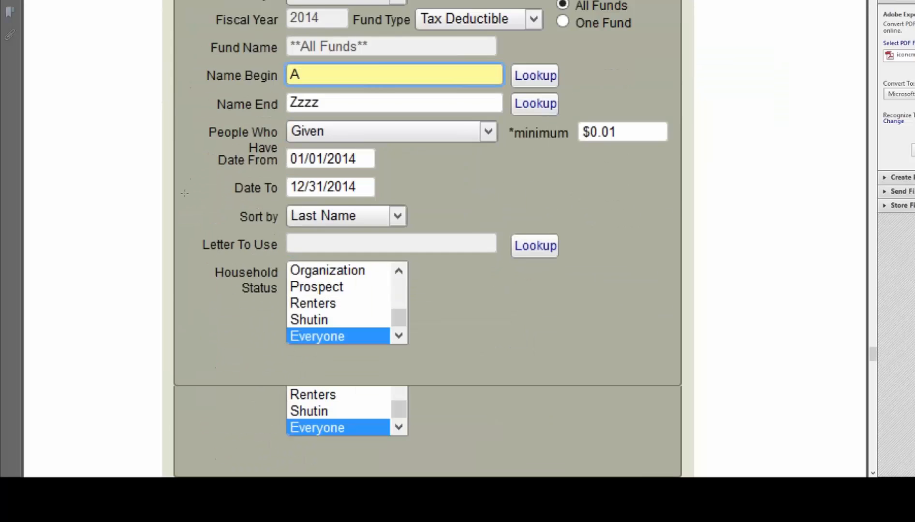
{"action": "scroll", "coordinate": [436, 242], "scroll_direction": "down", "scroll_amount": 10}
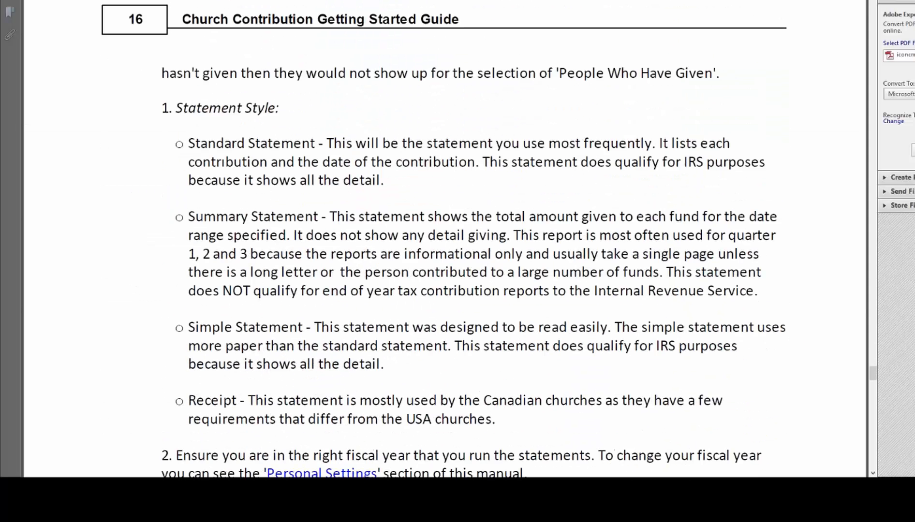
{"action": "scroll", "coordinate": [151, 107], "scroll_direction": "down", "scroll_amount": 3}
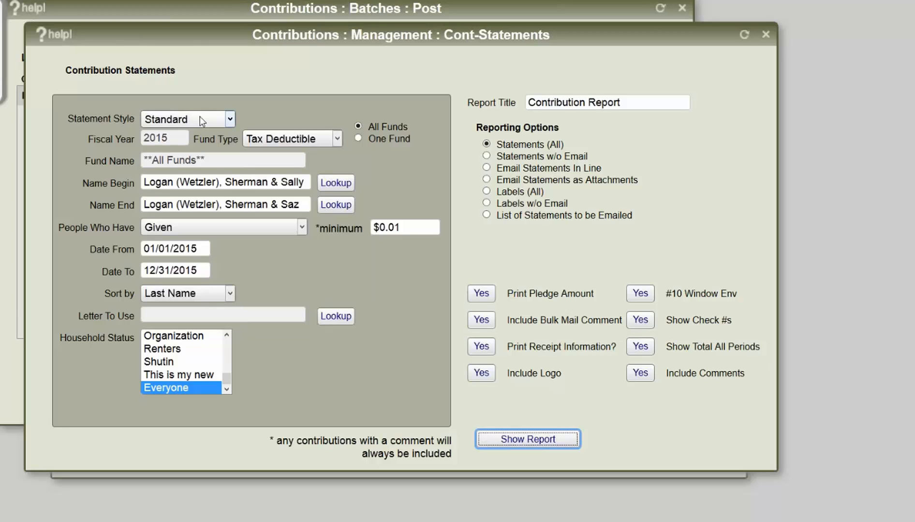
Reset the contribution statement criteria to their defaults and close the batch Post window
{"action": "left_click", "coordinate": [214, 120]}
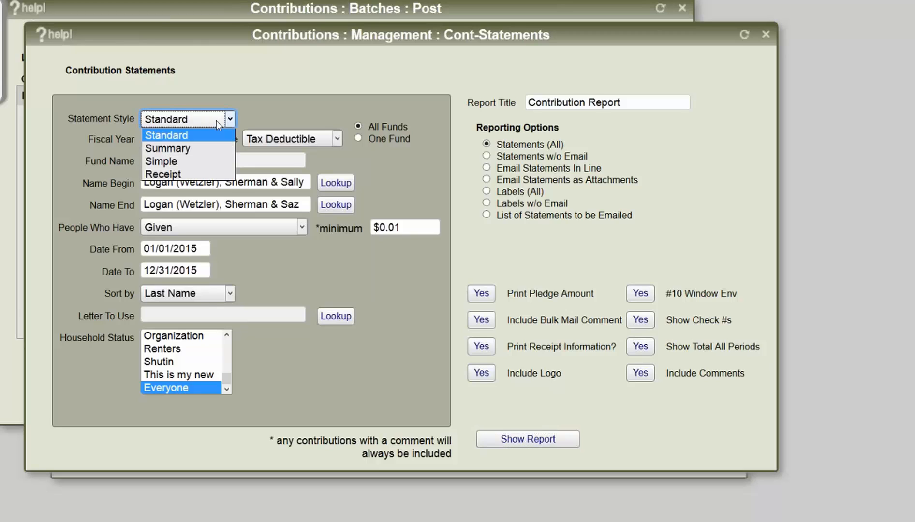
{"action": "left_click", "coordinate": [214, 160]}
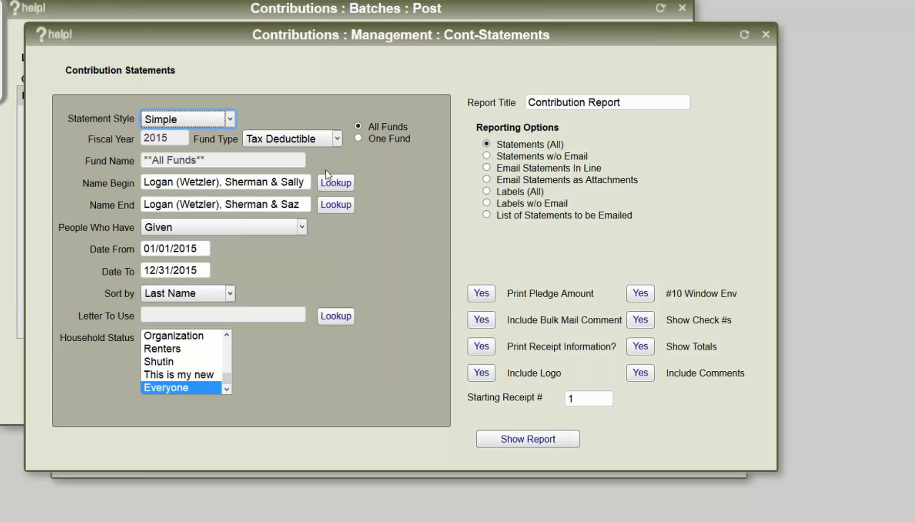
{"action": "left_click", "coordinate": [744, 36]}
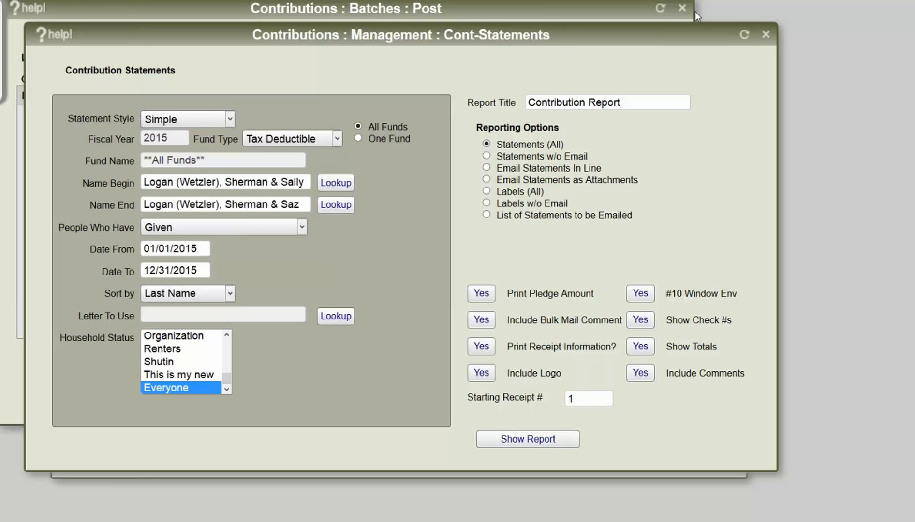
{"action": "left_click", "coordinate": [682, 9]}
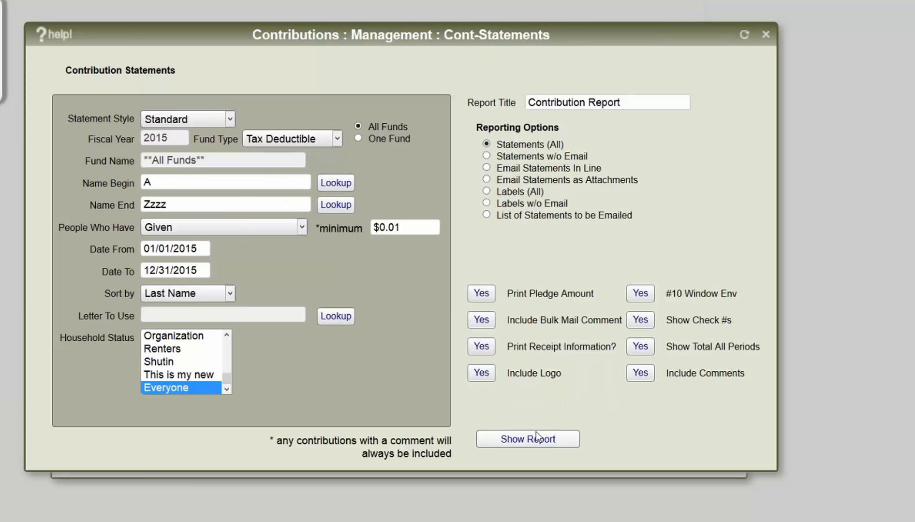
Set the statement style to Simple and show the Contribution Report for the full A to Zzzz name range
{"action": "left_click", "coordinate": [229, 119]}
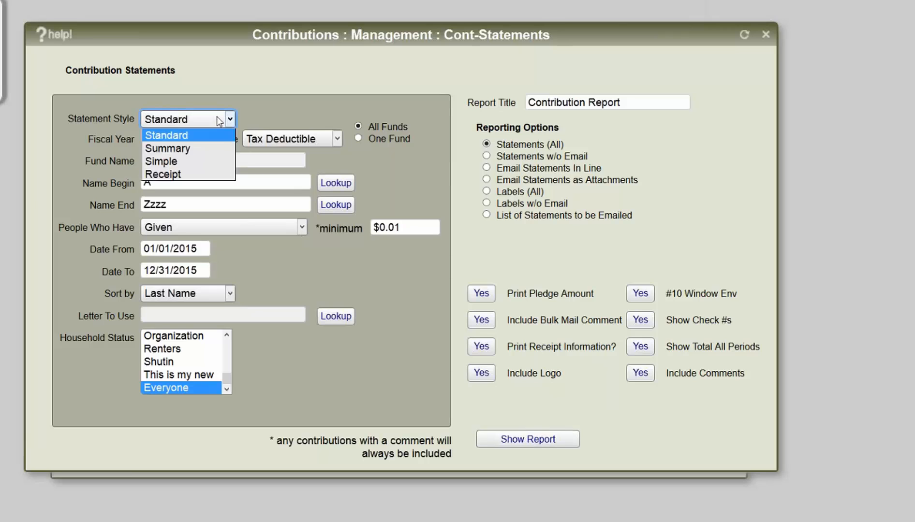
{"action": "left_click", "coordinate": [216, 162]}
{"action": "left_click", "coordinate": [527, 439]}
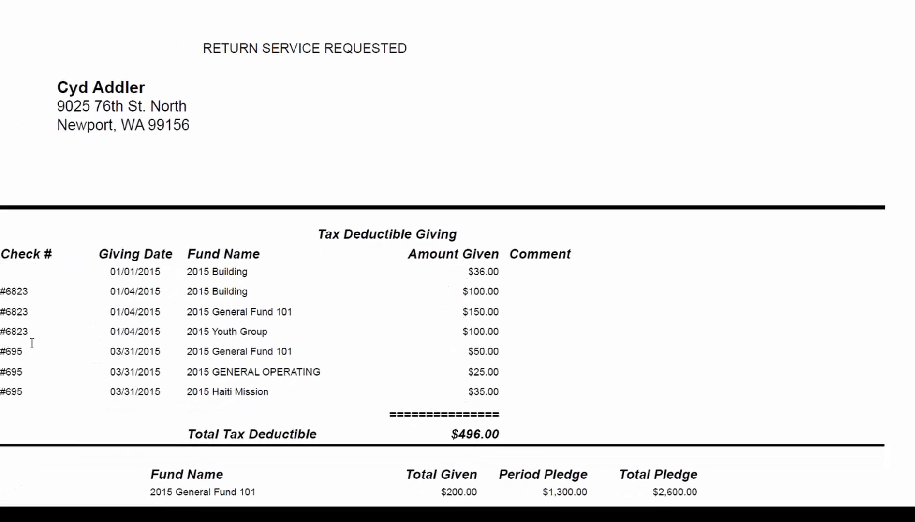
Examine the giving dates, check numbers, amounts and fund totals with pledges on the first household's Simple statement
{"action": "left_click_drag", "start_coordinate": [112, 271], "coordinate": [283, 272]}
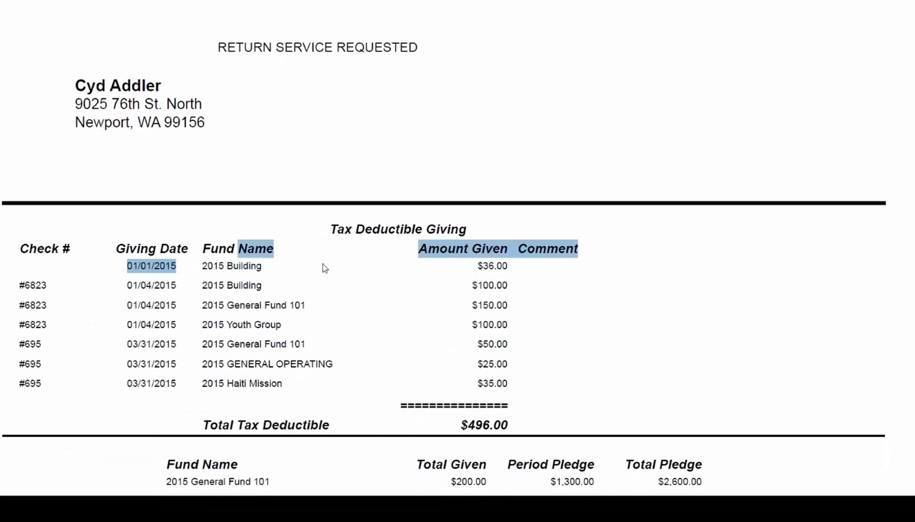
{"action": "left_click", "coordinate": [132, 271]}
{"action": "left_click_drag", "start_coordinate": [128, 267], "coordinate": [175, 267]}
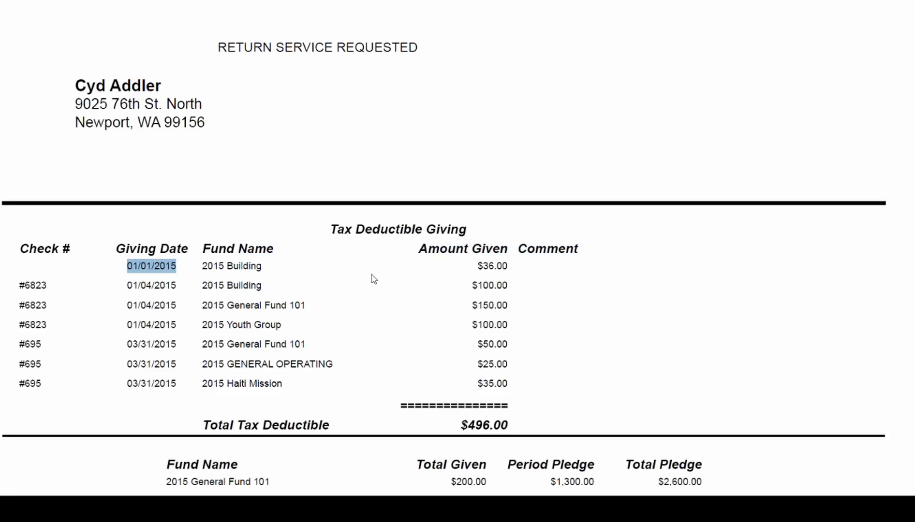
{"action": "double_click", "coordinate": [490, 267]}
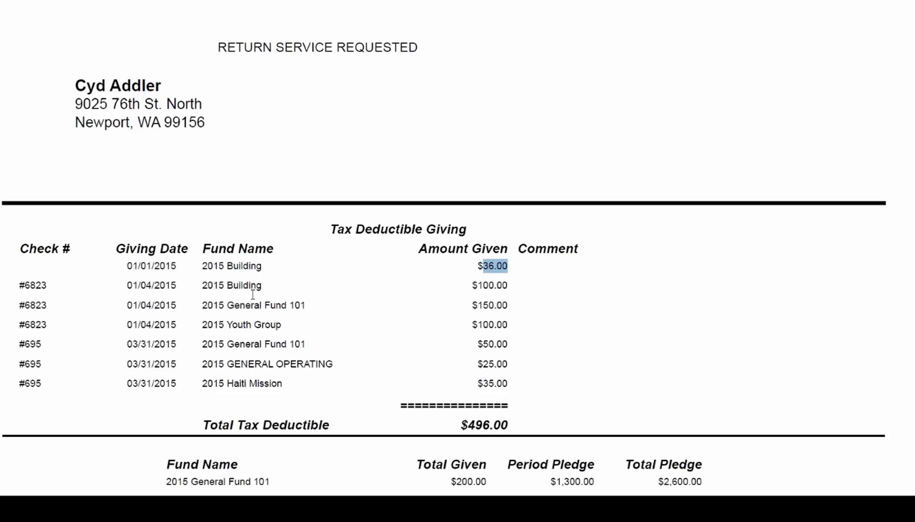
{"action": "triple_click", "coordinate": [34, 286]}
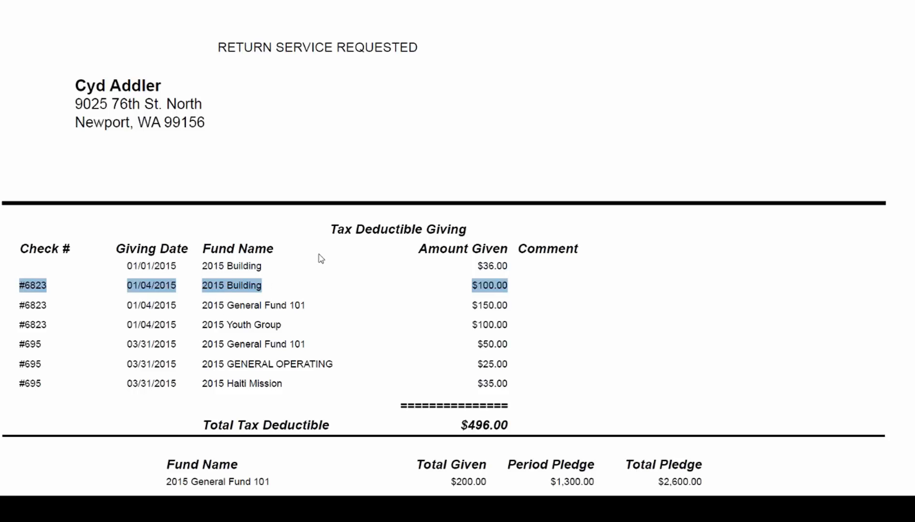
{"action": "scroll", "coordinate": [320, 256], "scroll_direction": "down", "scroll_amount": 4}
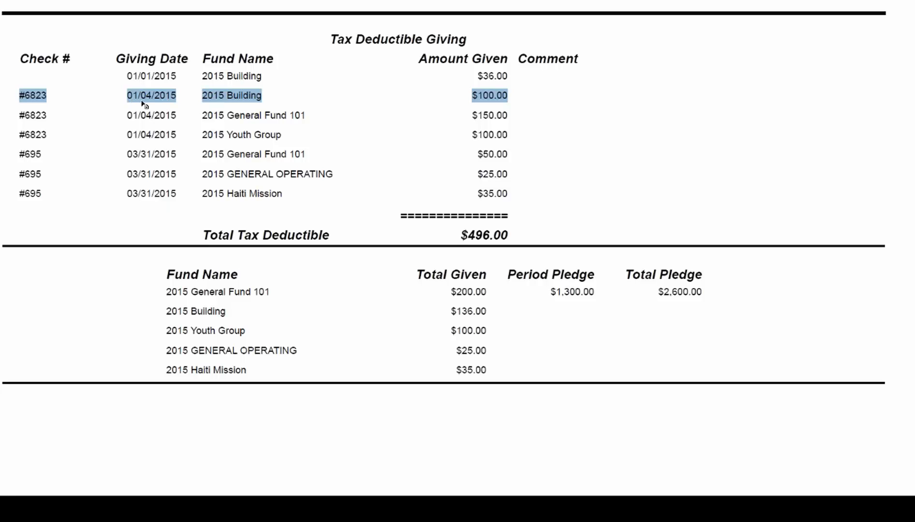
{"action": "scroll", "coordinate": [276, 326], "scroll_direction": "down", "scroll_amount": 4}
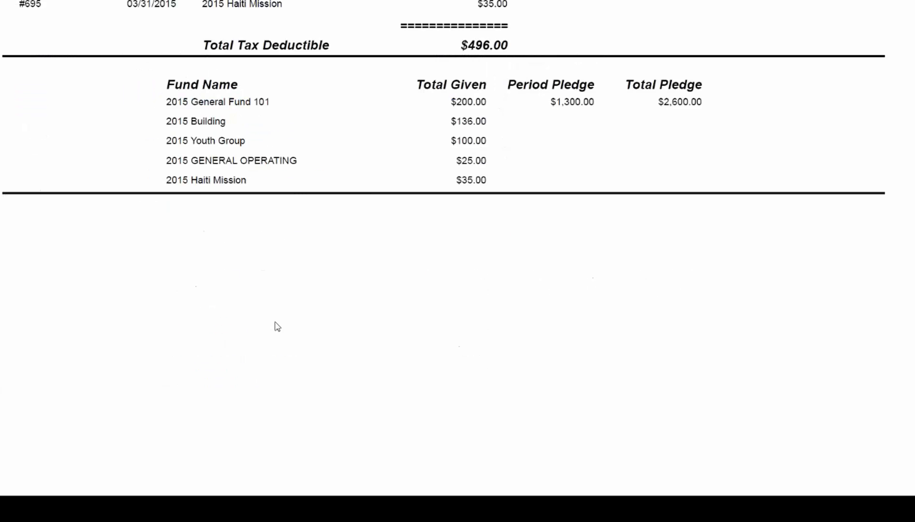
{"action": "scroll", "coordinate": [275, 327], "scroll_direction": "up", "scroll_amount": 6}
{"action": "scroll", "coordinate": [280, 324], "scroll_direction": "up", "scroll_amount": 6}
{"action": "scroll", "coordinate": [328, 343], "scroll_direction": "down", "scroll_amount": 4}
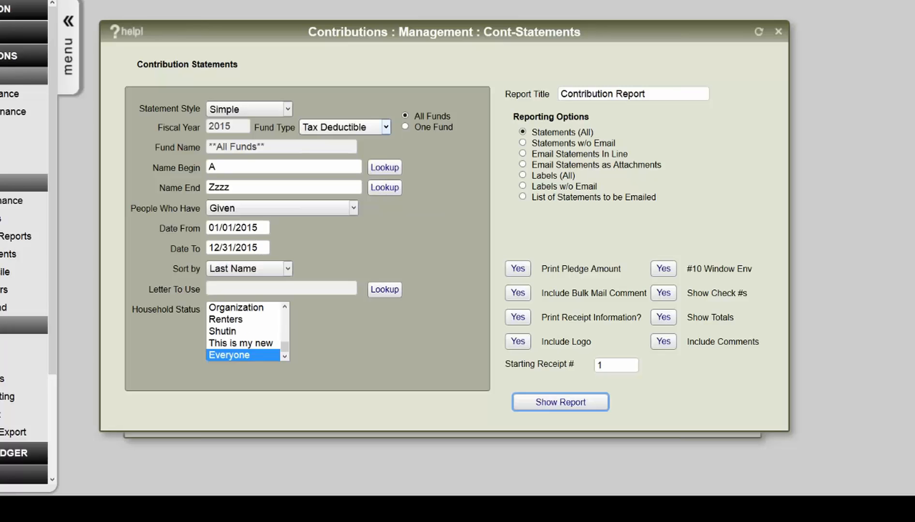
Return to the contribution statements, set the statement style to Summary and show the report
{"action": "left_click", "coordinate": [232, 110]}
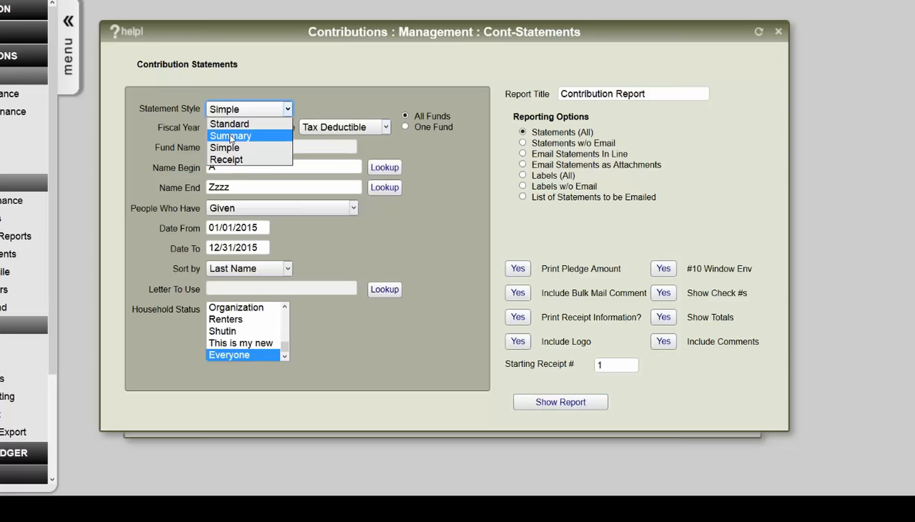
{"action": "left_click", "coordinate": [232, 137]}
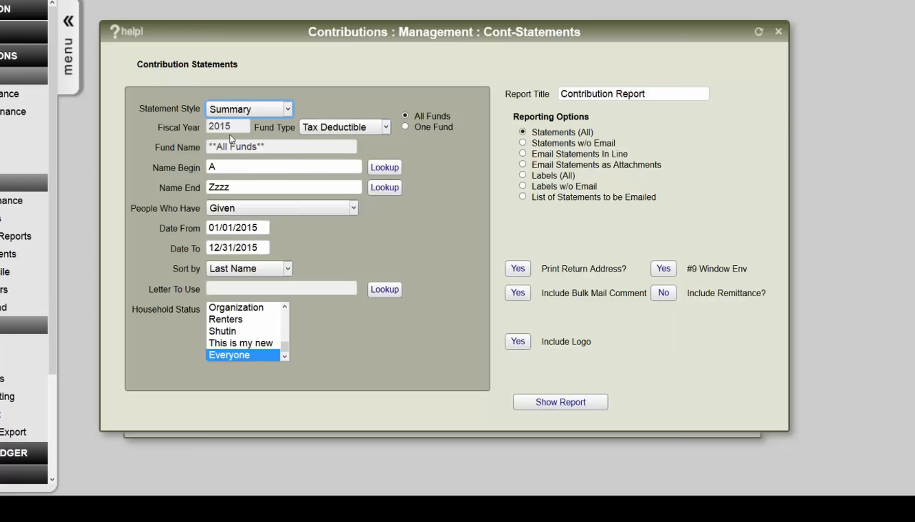
{"action": "left_click", "coordinate": [545, 403]}
Examine the amounts given to each fund on the first household's Summary statement
{"action": "scroll", "coordinate": [509, 180], "scroll_direction": "down", "scroll_amount": 3}
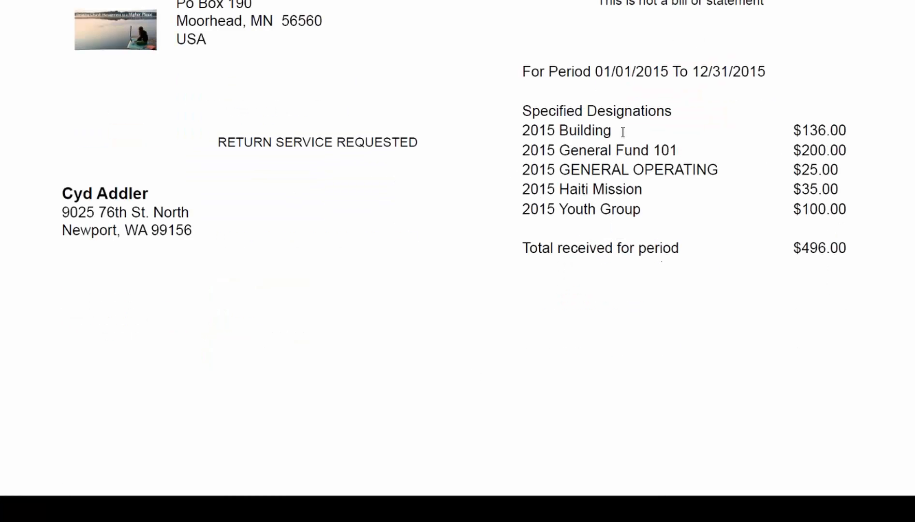
{"action": "double_click", "coordinate": [822, 128]}
{"action": "double_click", "coordinate": [815, 152]}
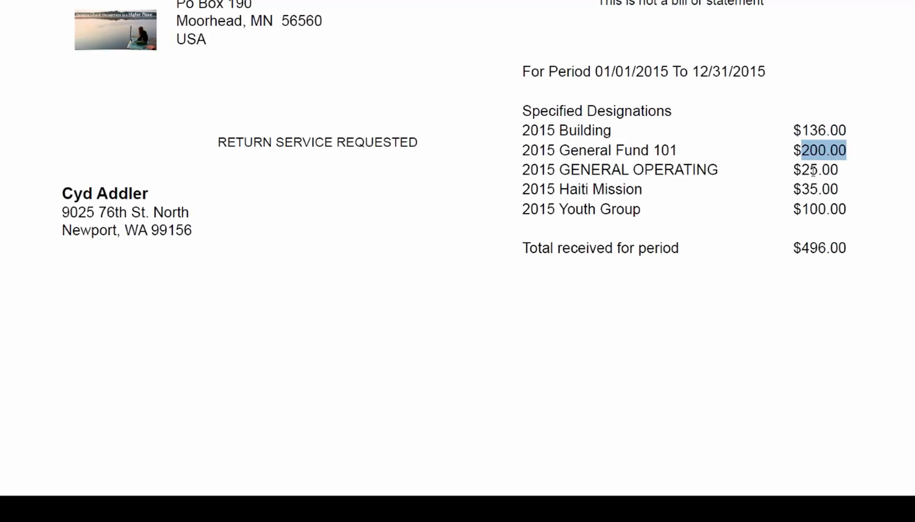
{"action": "double_click", "coordinate": [814, 170]}
{"action": "double_click", "coordinate": [812, 189]}
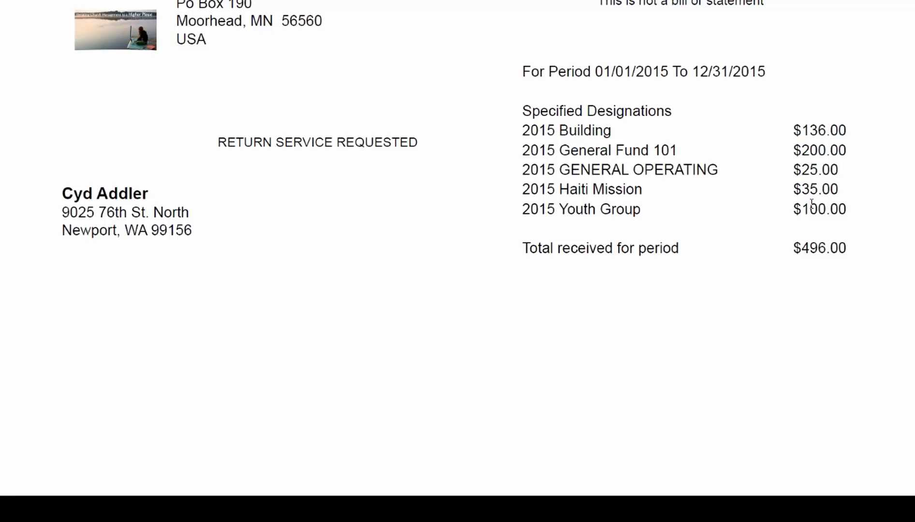
{"action": "double_click", "coordinate": [813, 208]}
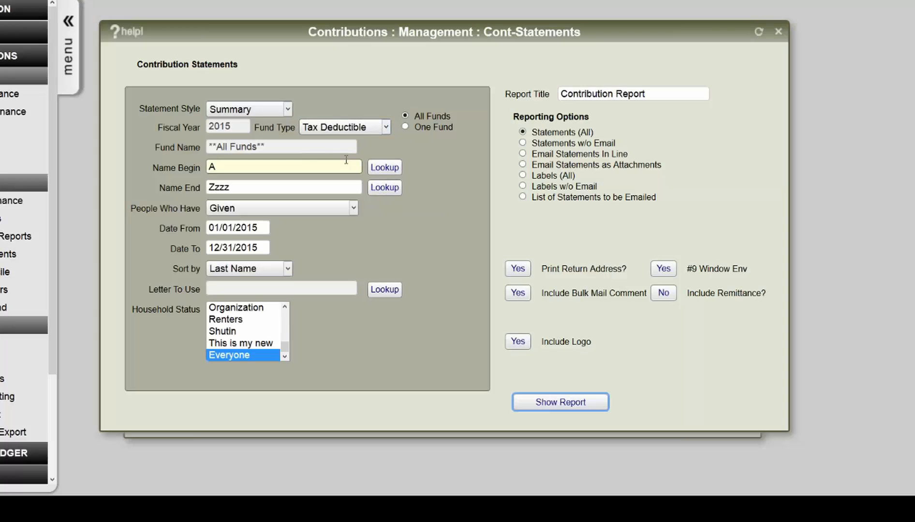
Return to the contribution statements, set the style to Receipt and look at its receipt, registration number and issuer options
{"action": "left_click", "coordinate": [240, 113]}
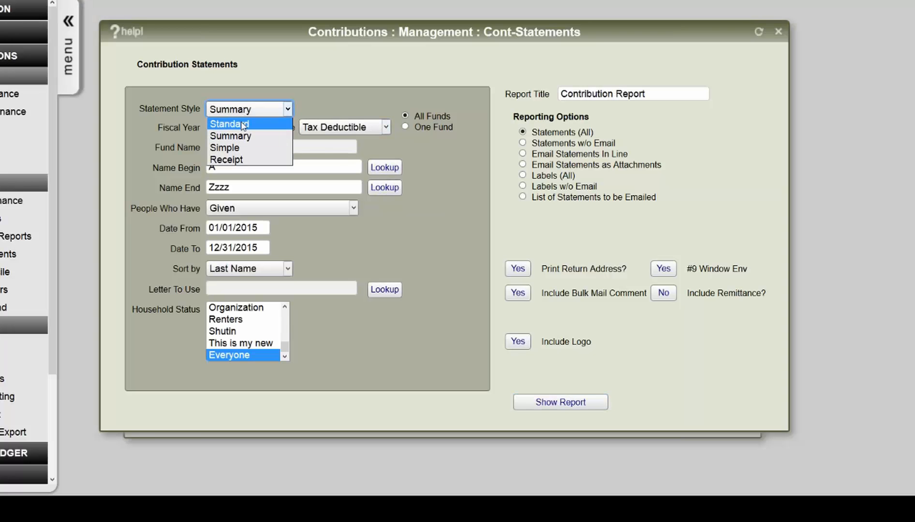
{"action": "left_click", "coordinate": [238, 160]}
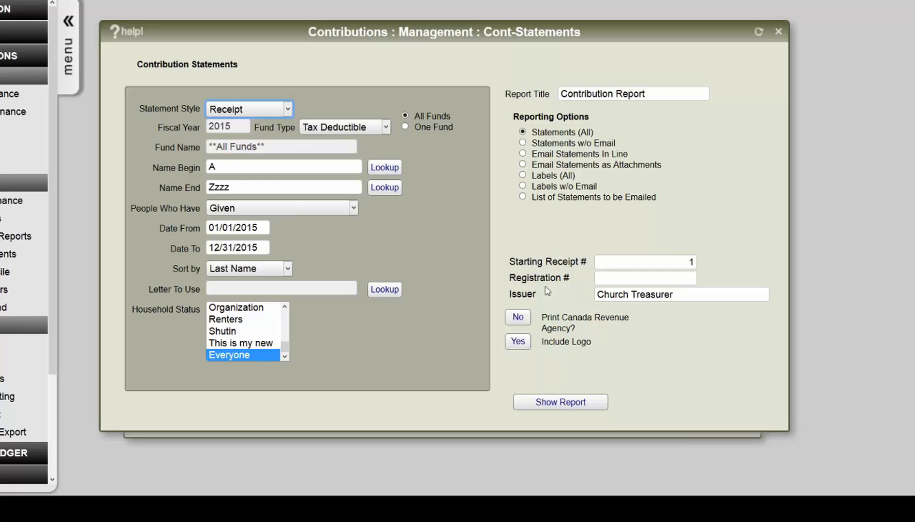
{"action": "left_click", "coordinate": [627, 278]}
Move the contribution statements window aside, bring up the Cont-Giving Reports window behind it and close that window
{"action": "left_click_drag", "start_coordinate": [260, 30], "coordinate": [241, 9]}
{"action": "left_click", "coordinate": [382, 419]}
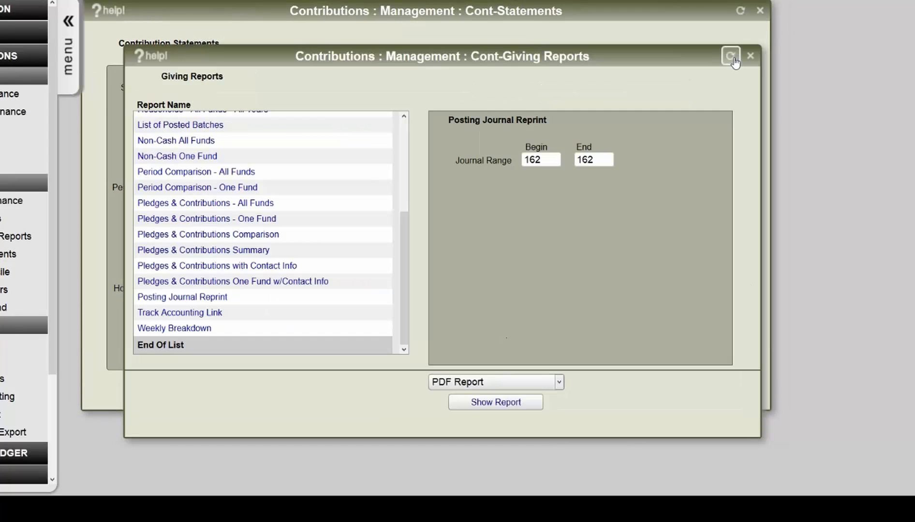
{"action": "left_click", "coordinate": [750, 56]}
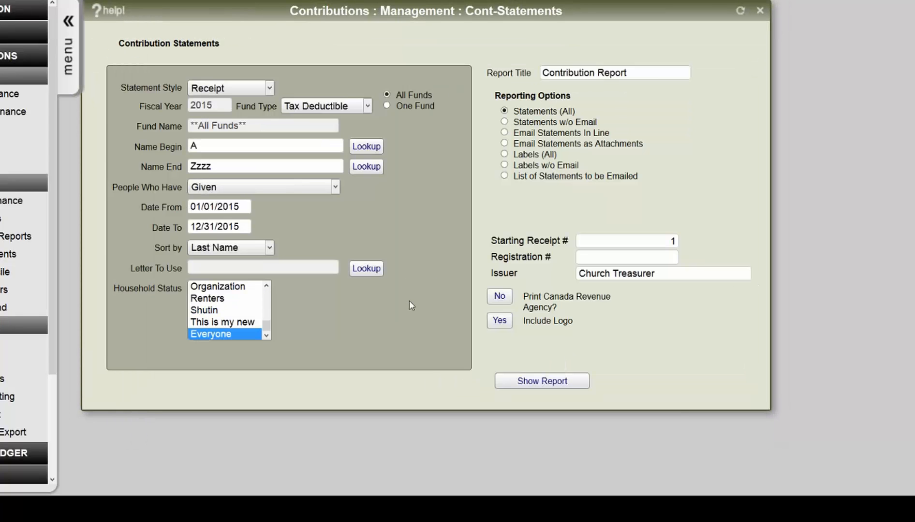
Set the statement style to Standard and People Who Have to Given
{"action": "left_click", "coordinate": [236, 90]}
{"action": "left_click", "coordinate": [237, 97]}
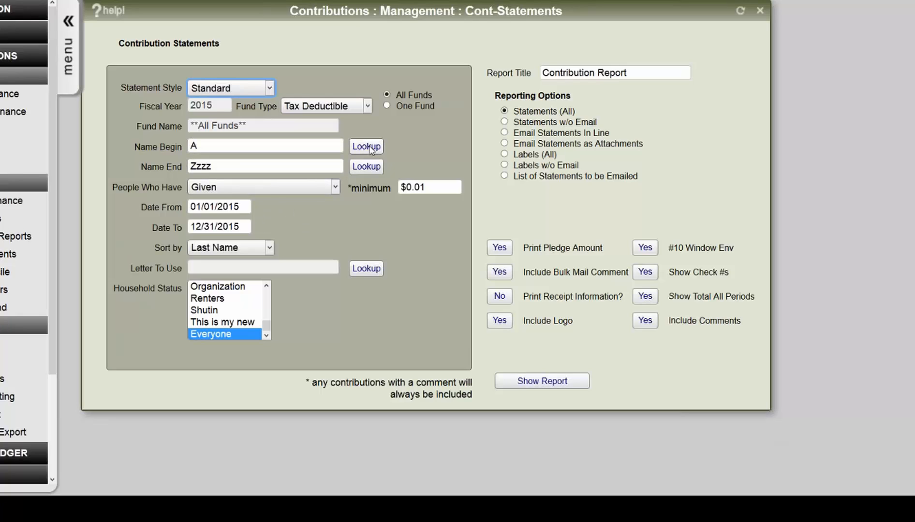
{"action": "left_click", "coordinate": [321, 192]}
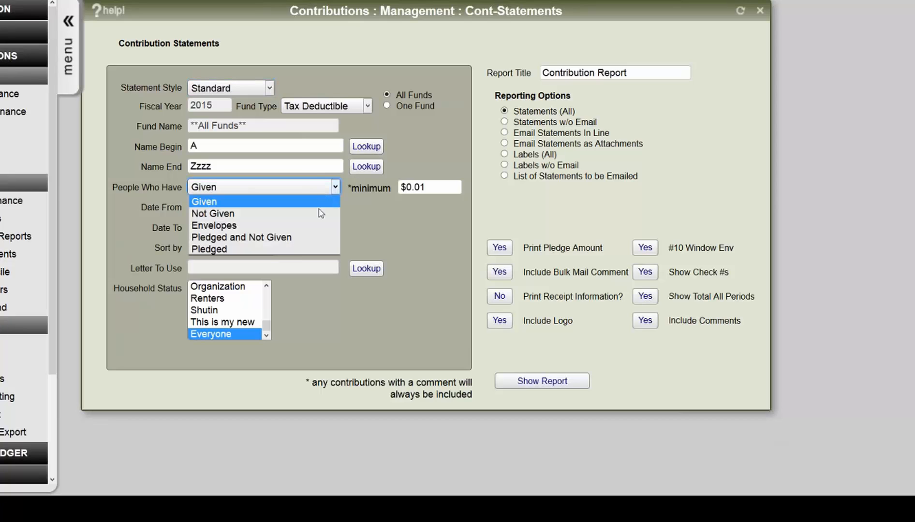
{"action": "left_click", "coordinate": [288, 203]}
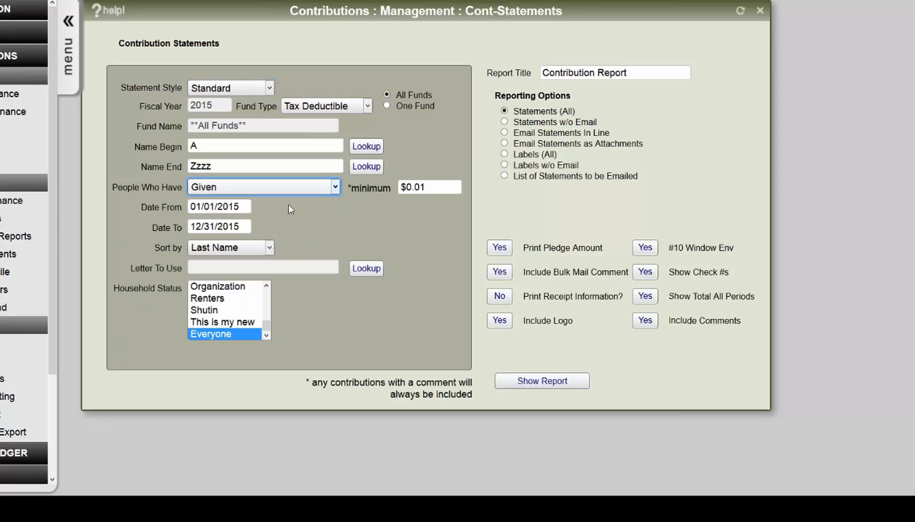
Examine the minimum contribution amount setting of the Standard statement
{"action": "left_click", "coordinate": [430, 188]}
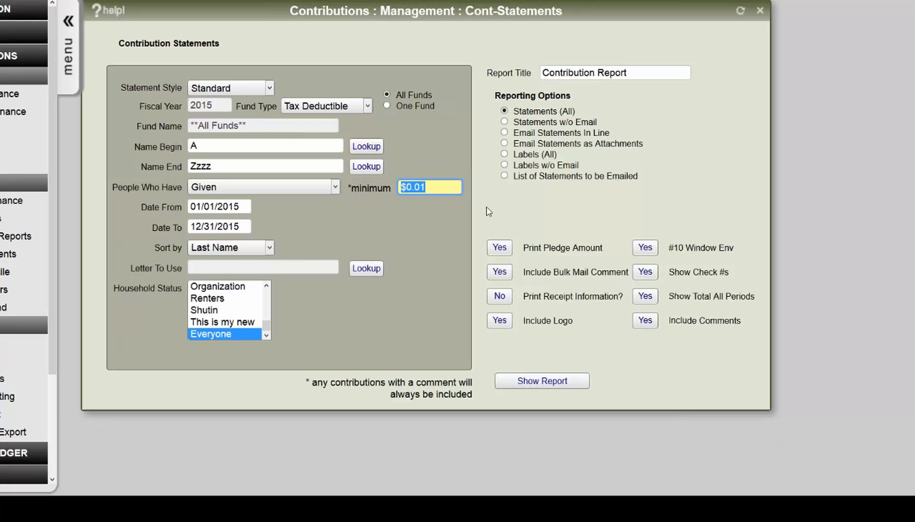
{"action": "left_click_drag", "start_coordinate": [427, 187], "coordinate": [369, 200]}
{"action": "triple_click", "coordinate": [368, 192]}
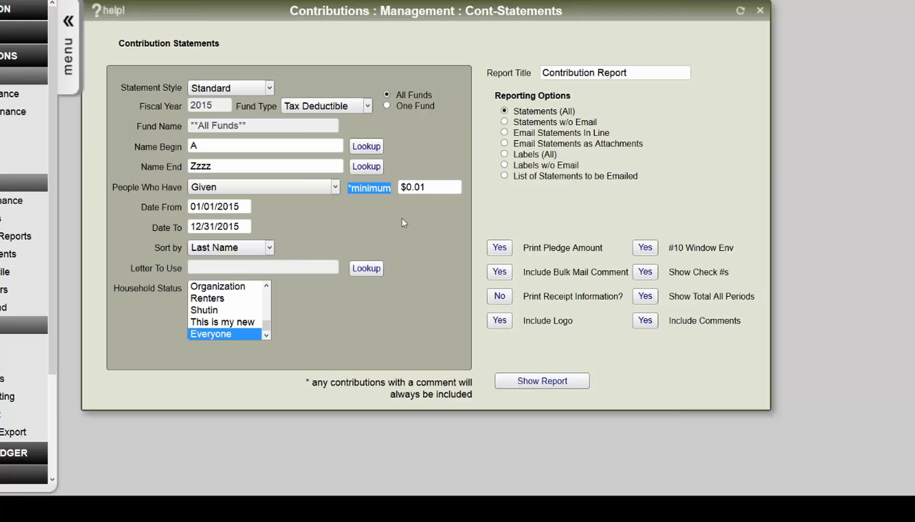
{"action": "left_click", "coordinate": [429, 193]}
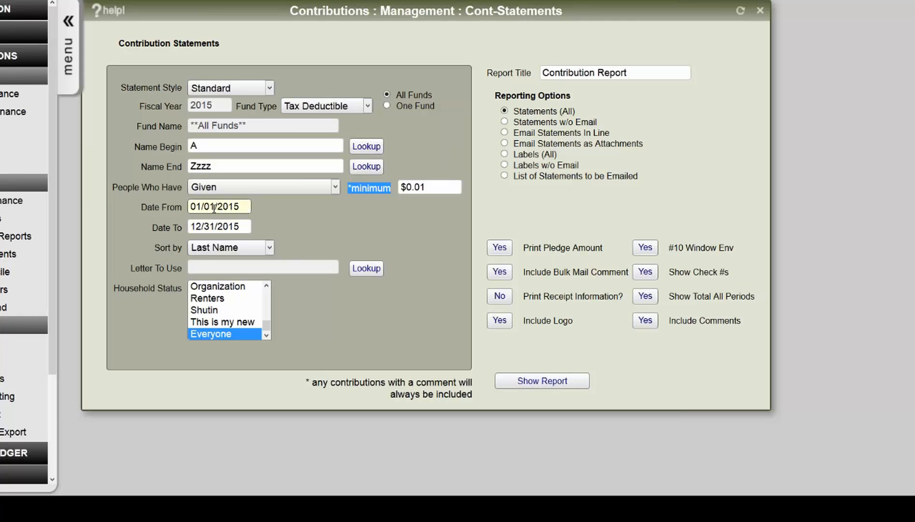
Look up the contribution letters, choose the "IRS diclosure" letter for the statements and return to the statement criteria
{"action": "left_click", "coordinate": [366, 269]}
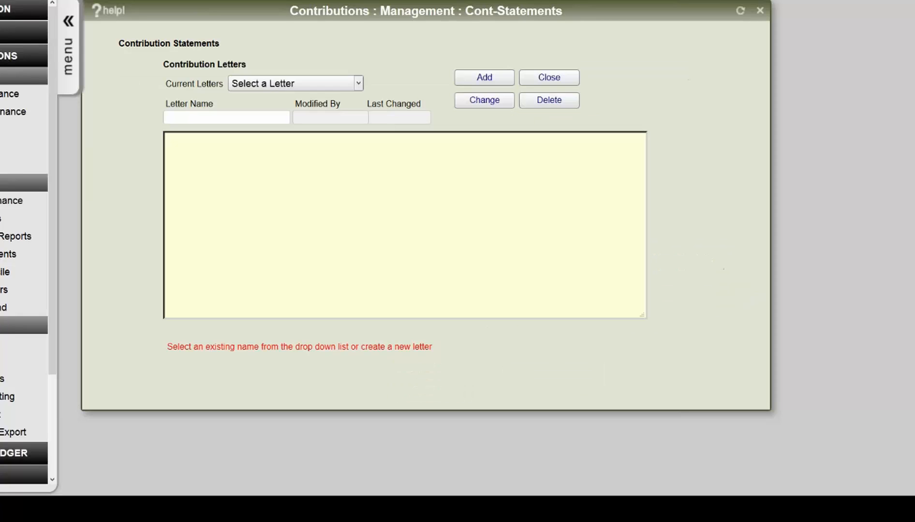
{"action": "left_click", "coordinate": [297, 88]}
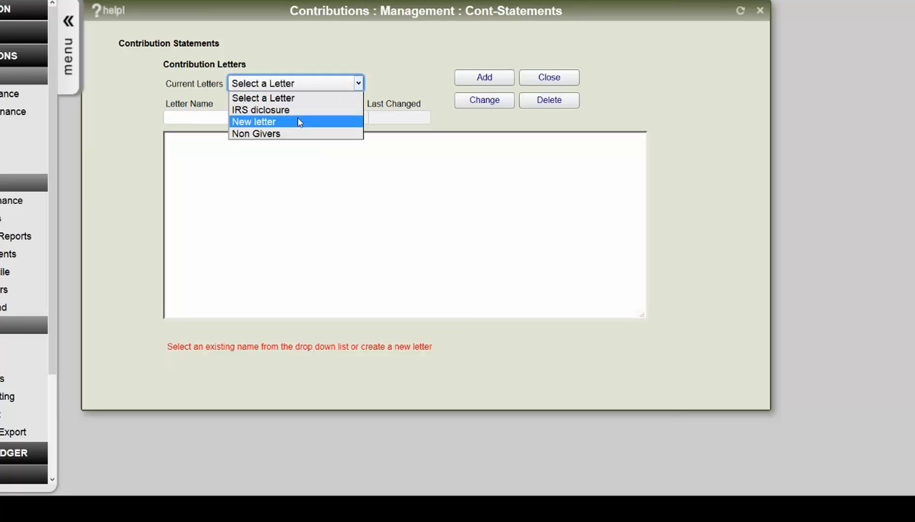
{"action": "left_click", "coordinate": [296, 111]}
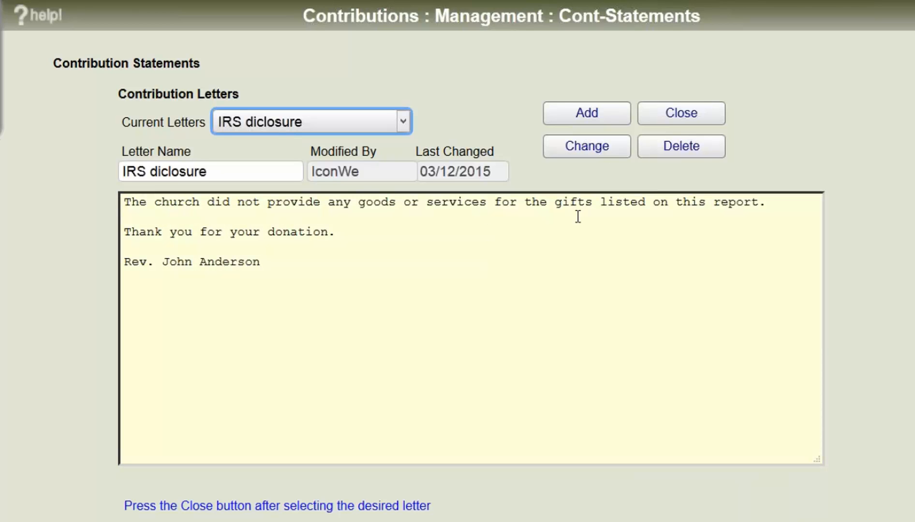
{"action": "left_click", "coordinate": [676, 122]}
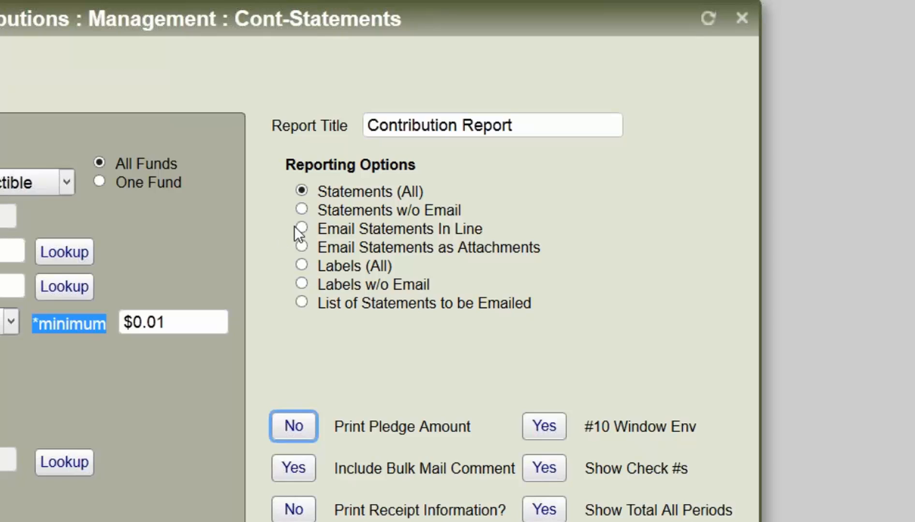
Try the email delivery choices and set the reporting option to Email Statements as Attachments
{"action": "left_click", "coordinate": [301, 228]}
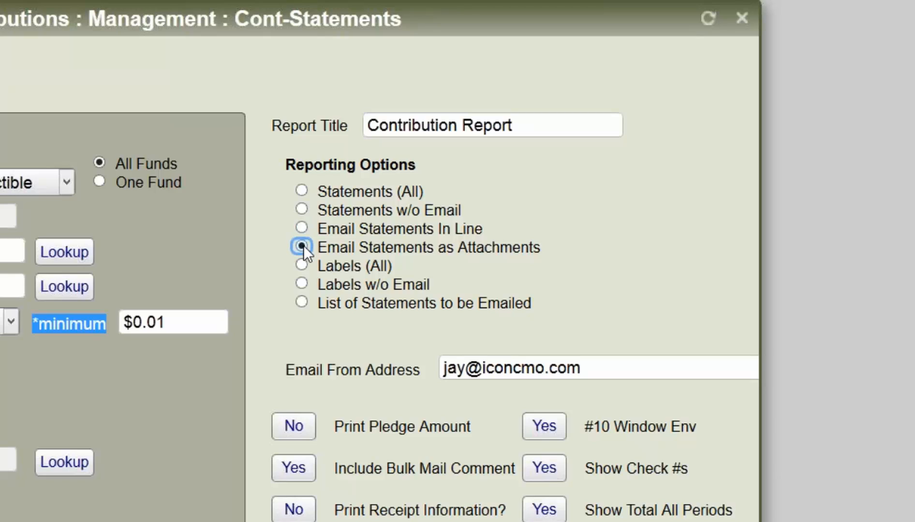
{"action": "left_click", "coordinate": [308, 216]}
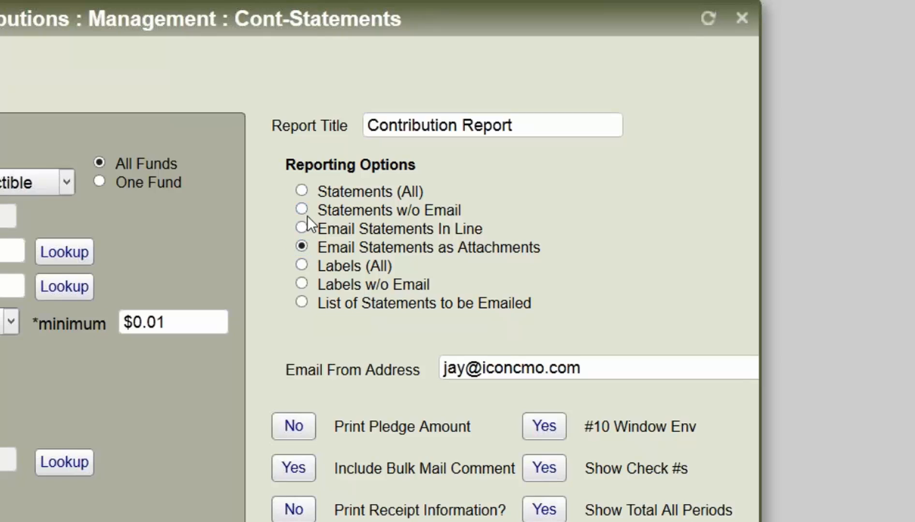
Set the reporting option to Statements w/o Email and check which email a household marked for emailed statements uses in Email Maintenance
{"action": "left_click", "coordinate": [302, 209]}
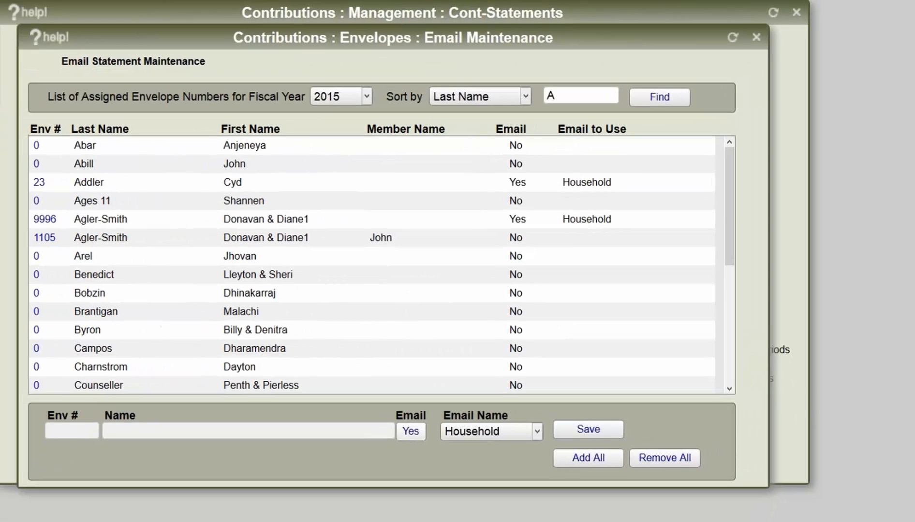
{"action": "left_click", "coordinate": [47, 184]}
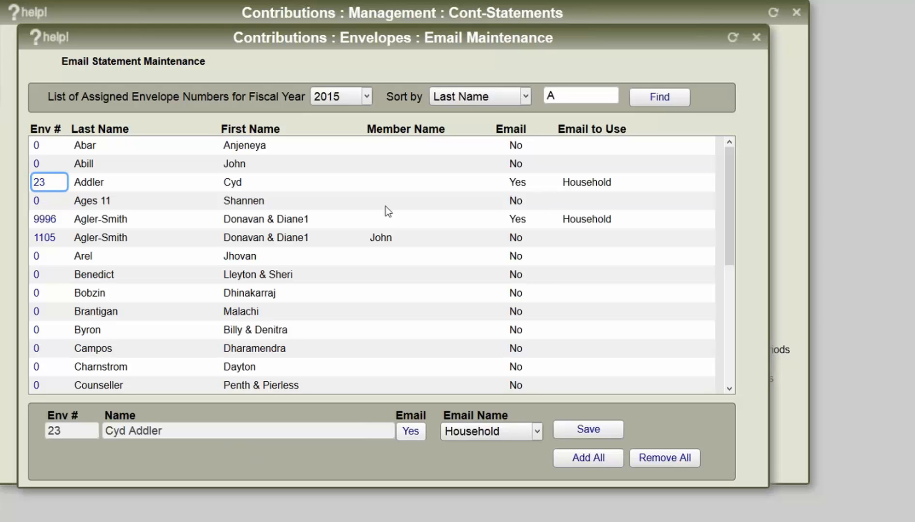
{"action": "double_click", "coordinate": [571, 184]}
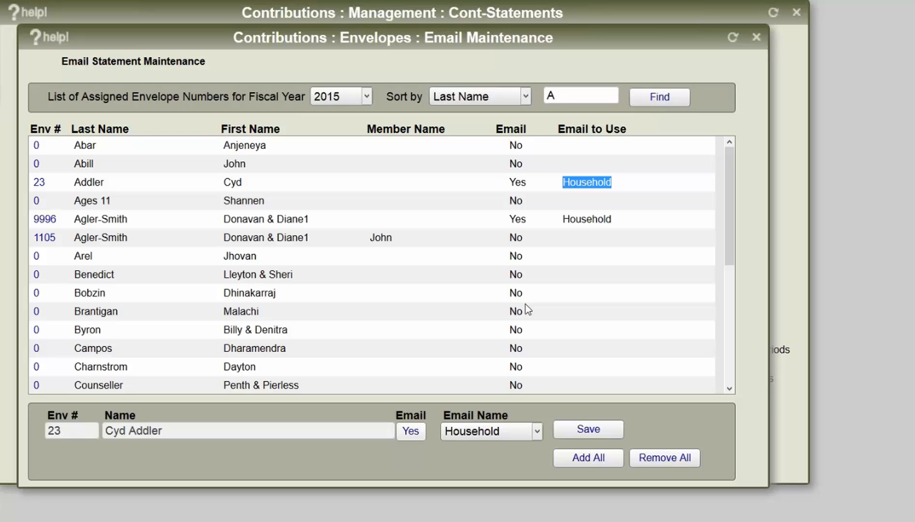
{"action": "left_click", "coordinate": [757, 37]}
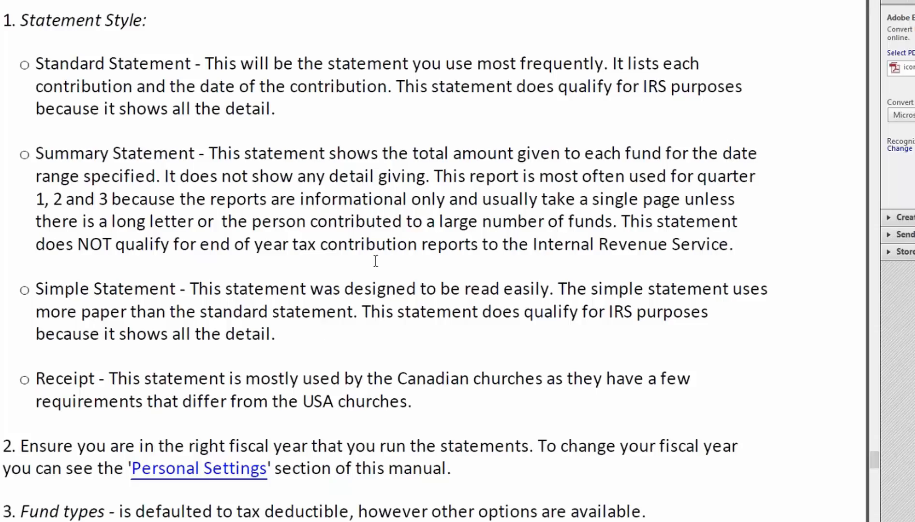
Read the sections on statement styles, fund types and reporting options in the Church Contribution Getting Started Guide PDF
{"action": "scroll", "coordinate": [374, 261], "scroll_direction": "down", "scroll_amount": 10}
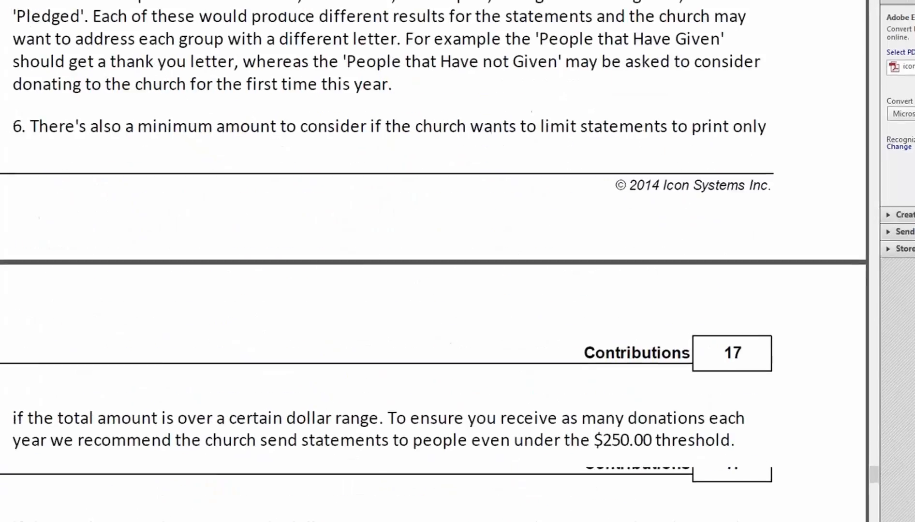
{"action": "scroll", "coordinate": [435, 261], "scroll_direction": "down", "scroll_amount": 10}
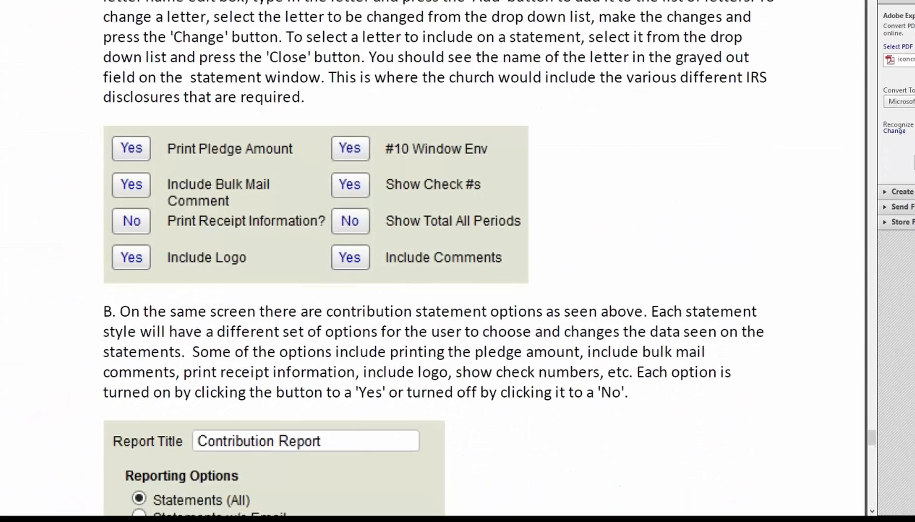
{"action": "scroll", "coordinate": [436, 261], "scroll_direction": "down", "scroll_amount": 15}
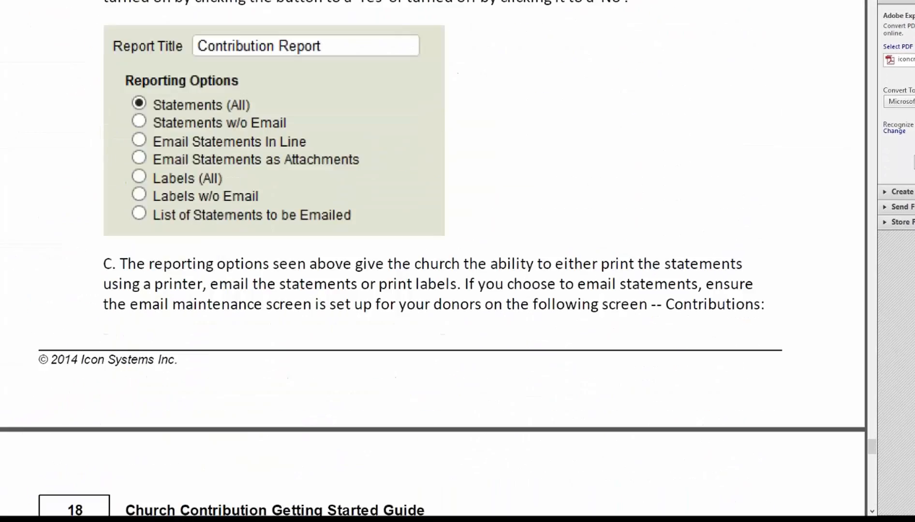
{"action": "scroll", "coordinate": [451, 143], "scroll_direction": "up", "scroll_amount": 20}
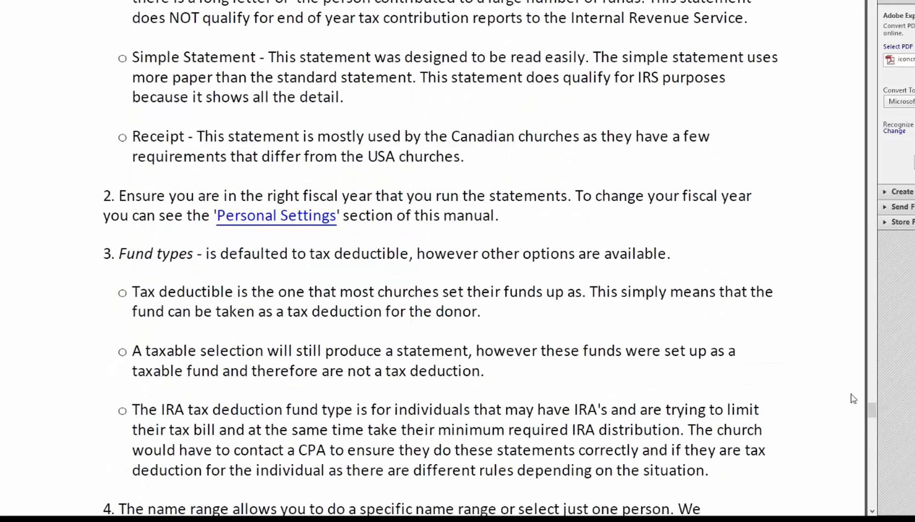
{"action": "left_click_drag", "start_coordinate": [872, 410], "coordinate": [856, 79]}
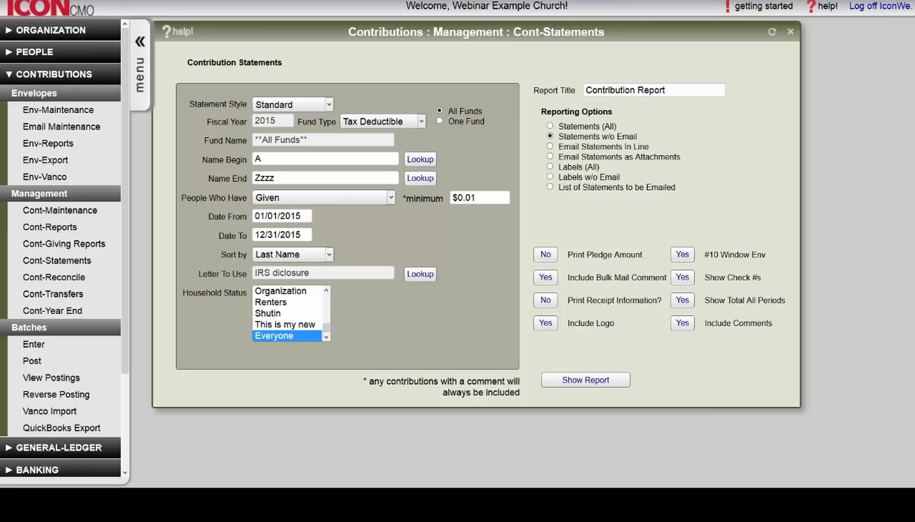
Try the Taxable fund type for the contribution statements and set it back to Tax Deductible
{"action": "left_click", "coordinate": [401, 125]}
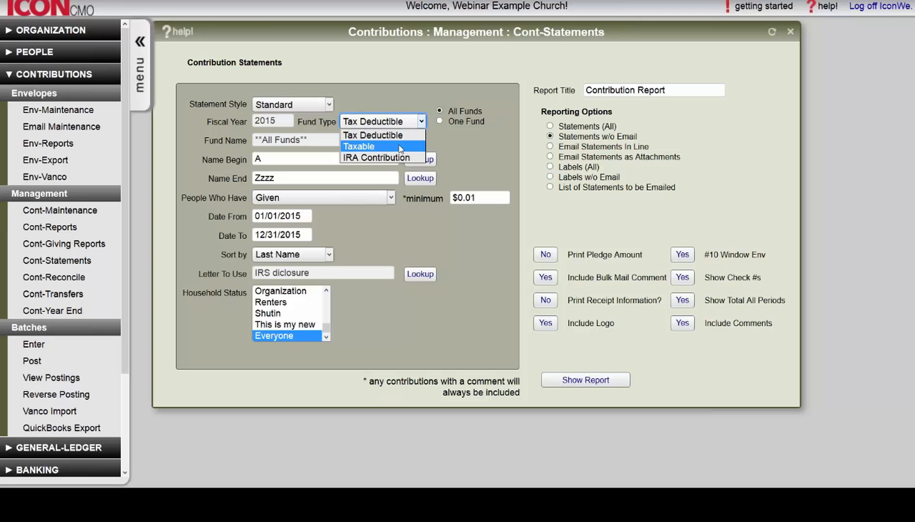
{"action": "left_click", "coordinate": [400, 146]}
{"action": "left_click", "coordinate": [402, 121]}
{"action": "left_click", "coordinate": [394, 135]}
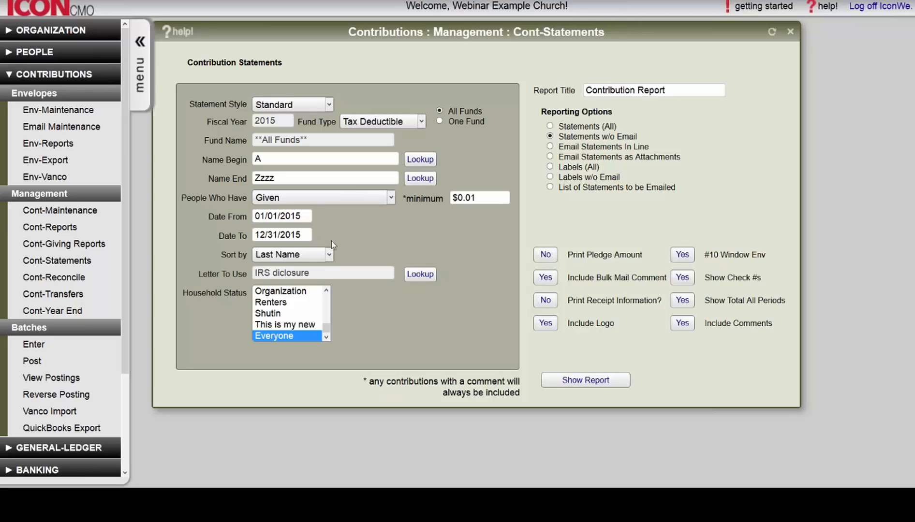
Open pledge entry for the 2015 General Fund 101 and try the pledge frequency Other
{"action": "left_click", "coordinate": [38, 213]}
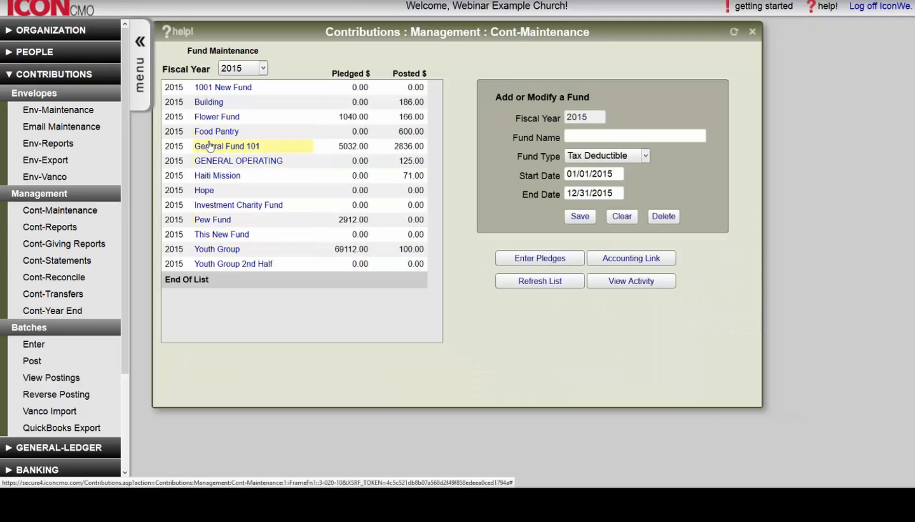
{"action": "left_click", "coordinate": [212, 147]}
{"action": "left_click", "coordinate": [540, 259]}
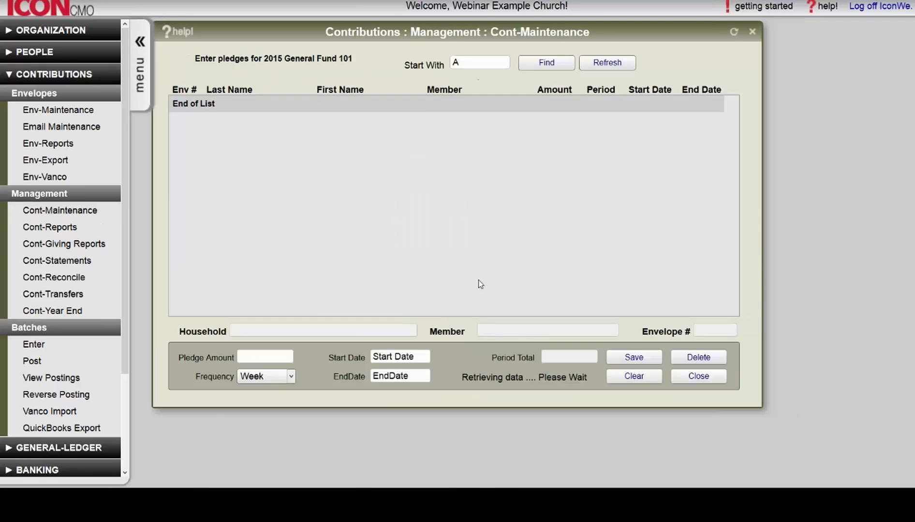
{"action": "left_click", "coordinate": [266, 376]}
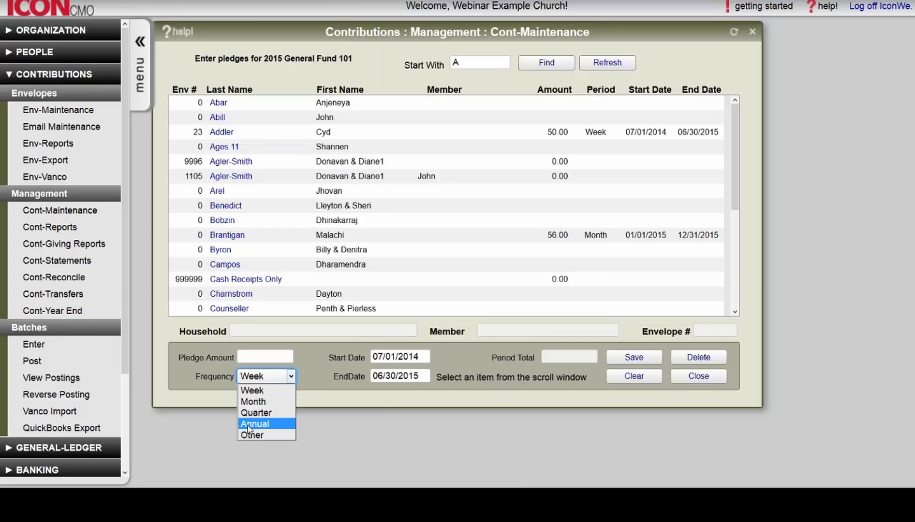
{"action": "left_click", "coordinate": [252, 435]}
{"action": "left_click", "coordinate": [263, 357]}
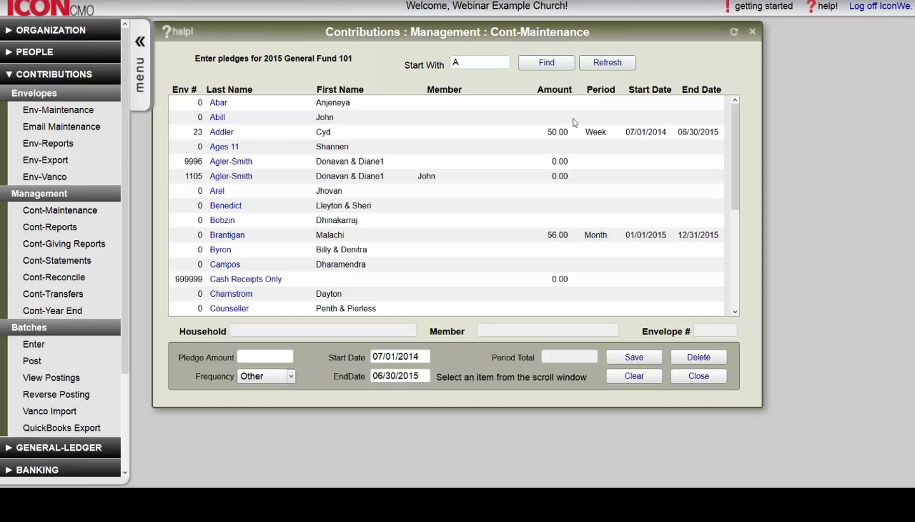
Open contribution batch entry and check the envelope year used for a new batch
{"action": "left_click", "coordinate": [34, 345]}
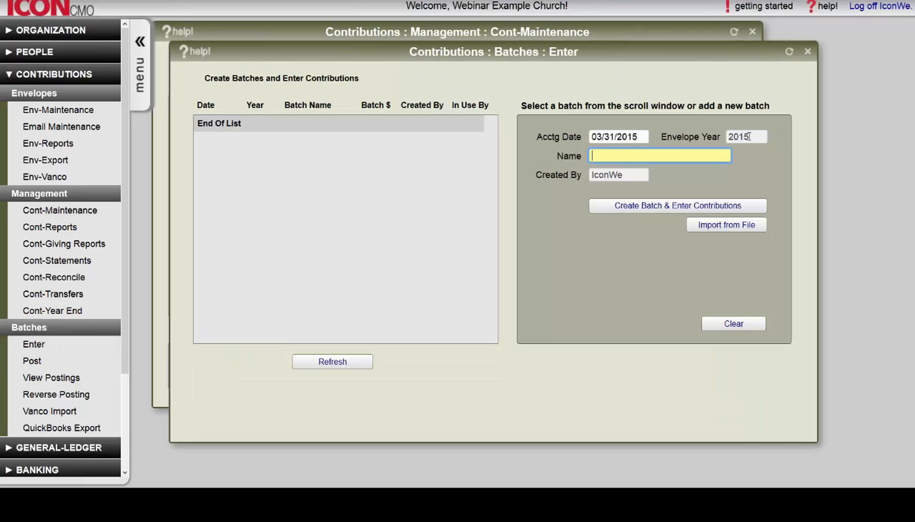
{"action": "left_click", "coordinate": [757, 137]}
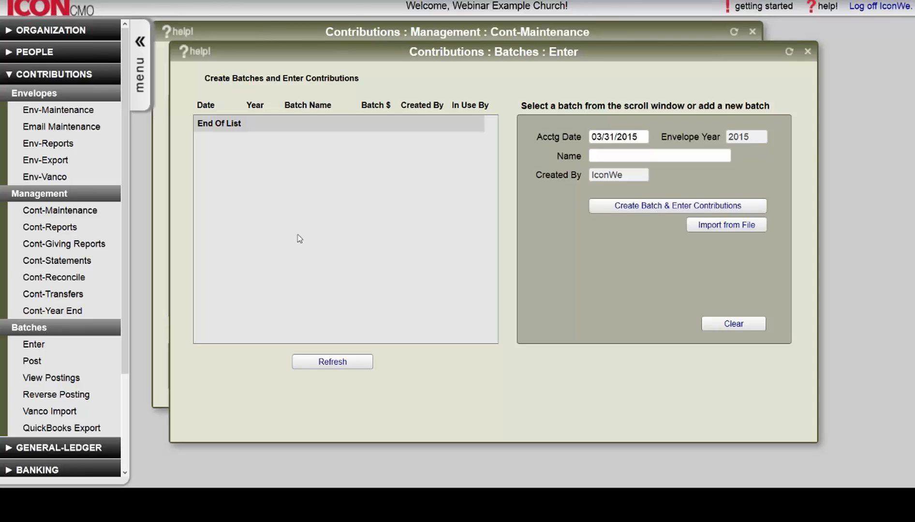
Open Envelope Maintenance for 2015 and close the batch entry window behind it
{"action": "left_click", "coordinate": [58, 110]}
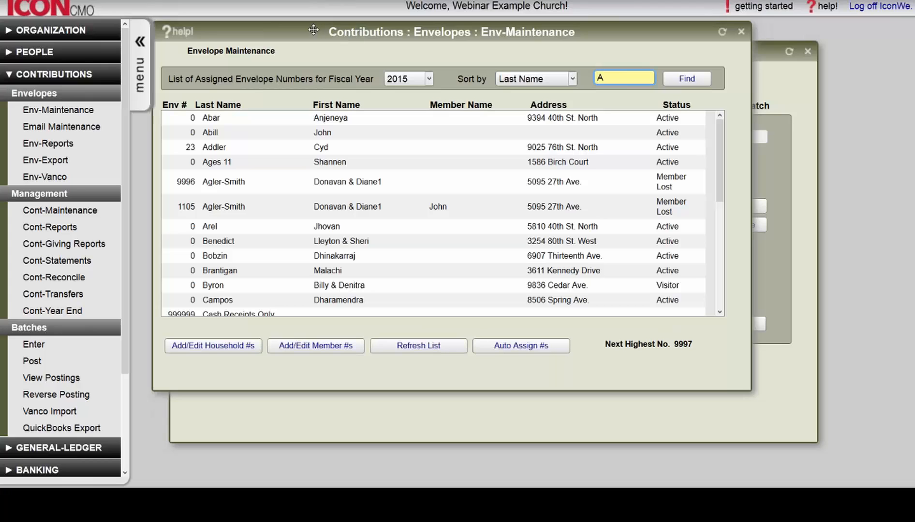
{"action": "left_click_drag", "start_coordinate": [313, 30], "coordinate": [340, 60]}
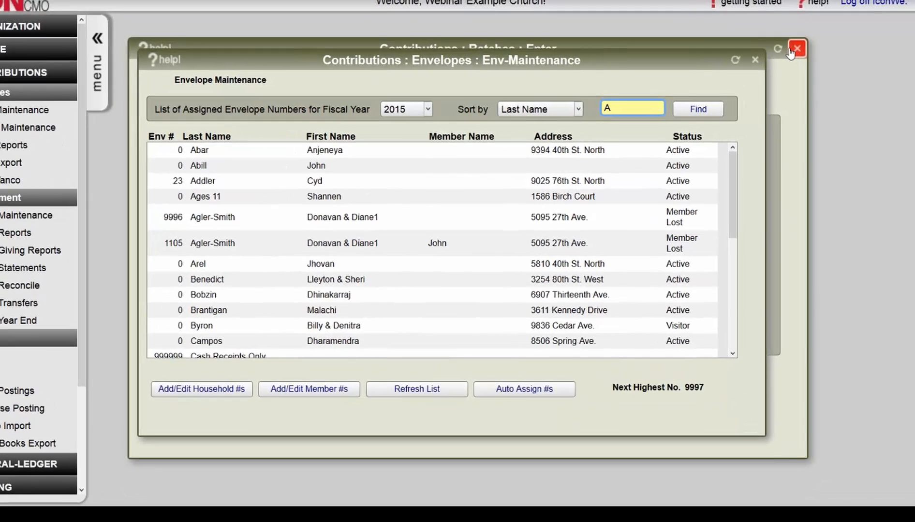
{"action": "left_click", "coordinate": [794, 51]}
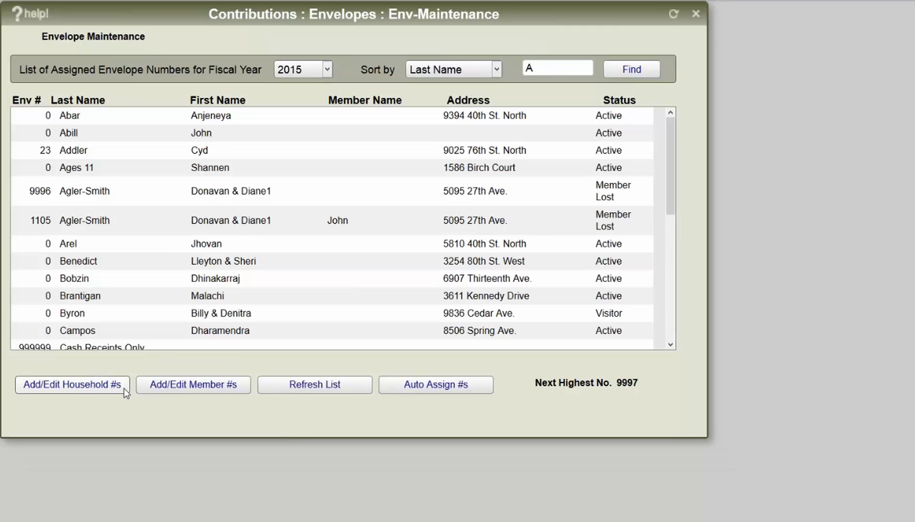
Assign 2015 member envelope numbers 5001 and 5002 to the fifth and sixth listed members and check them in the envelope list
{"action": "left_click", "coordinate": [188, 386]}
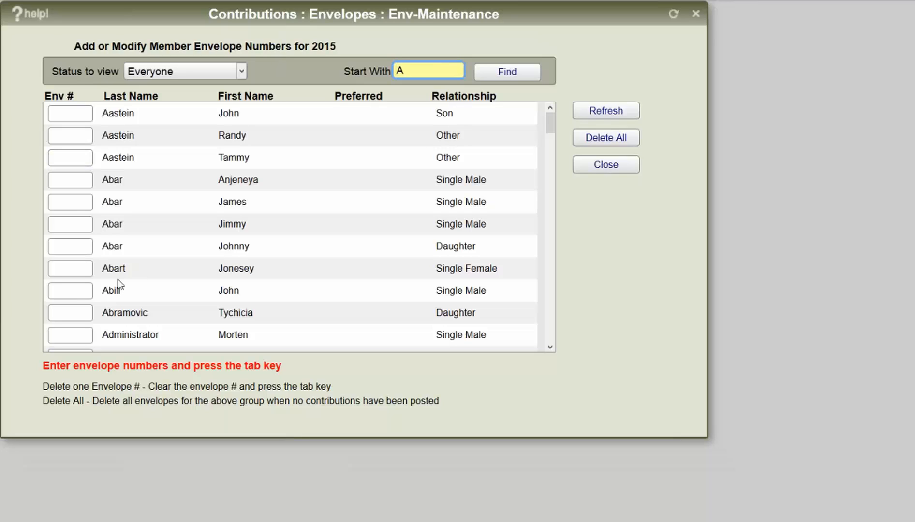
{"action": "left_click", "coordinate": [71, 201]}
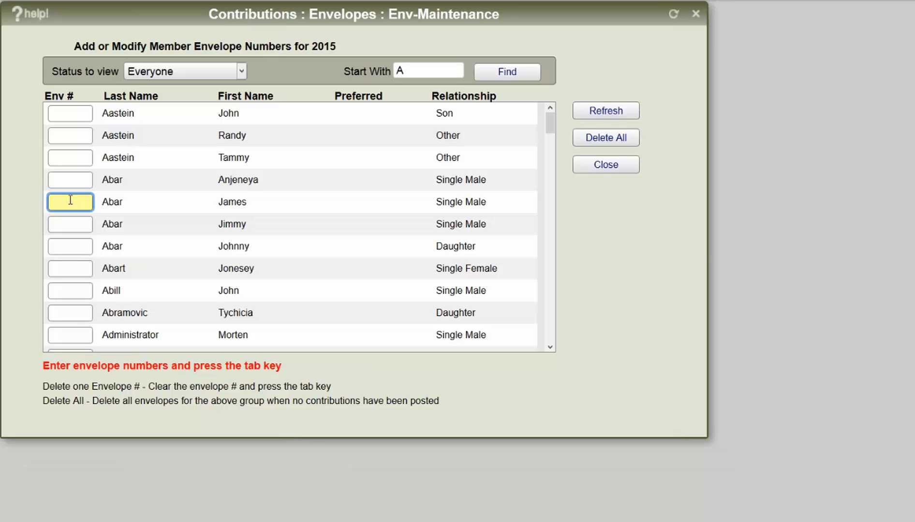
{"action": "type", "text": "5001"}
{"action": "key", "text": "Tab"}
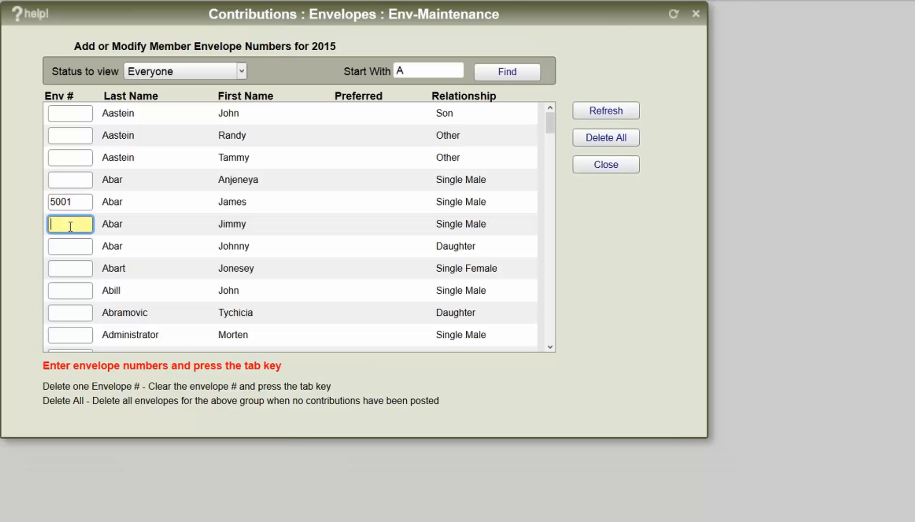
{"action": "type", "text": "5002"}
{"action": "key", "text": "Tab"}
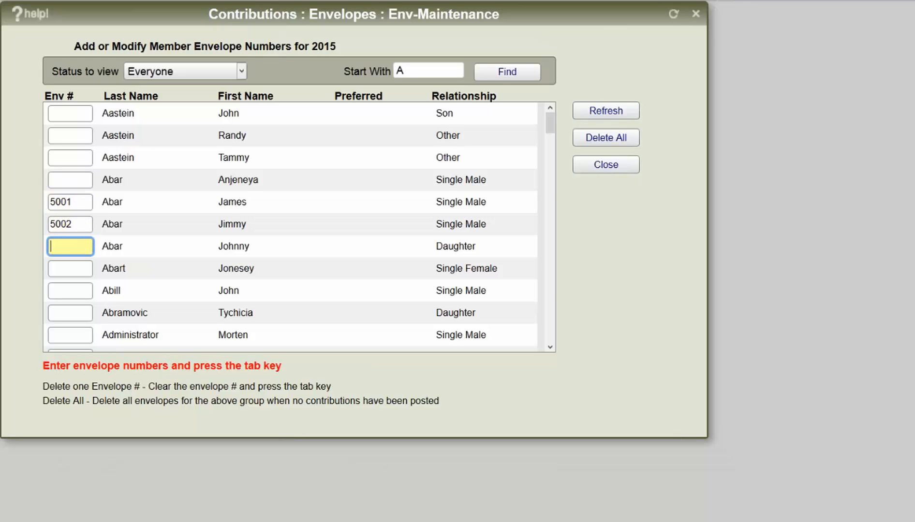
{"action": "left_click", "coordinate": [601, 165]}
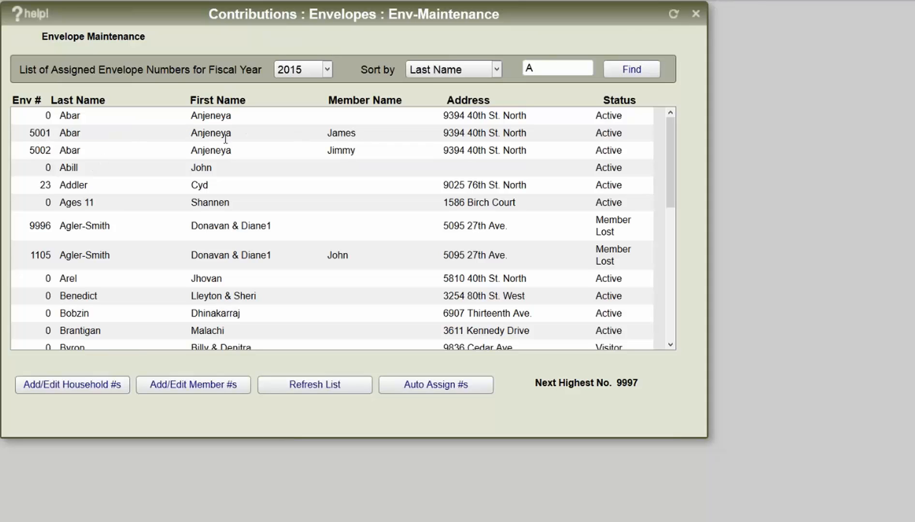
{"action": "double_click", "coordinate": [43, 133]}
{"action": "double_click", "coordinate": [43, 152]}
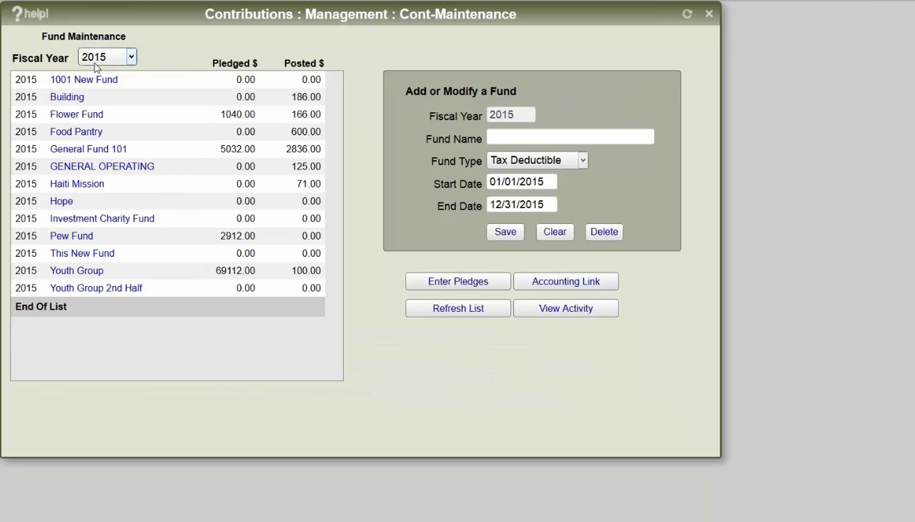
Switch the fiscal year in Fund Maintenance, and list and examine the assigned envelope numbers for fiscal year 2014 in Envelope Maintenance
{"action": "left_click", "coordinate": [96, 62]}
{"action": "left_click", "coordinate": [100, 140]}
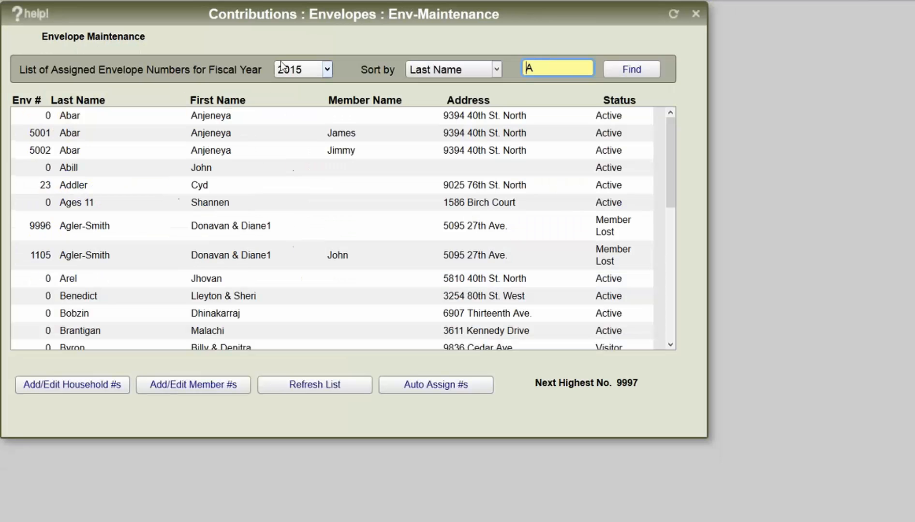
{"action": "left_click", "coordinate": [285, 71]}
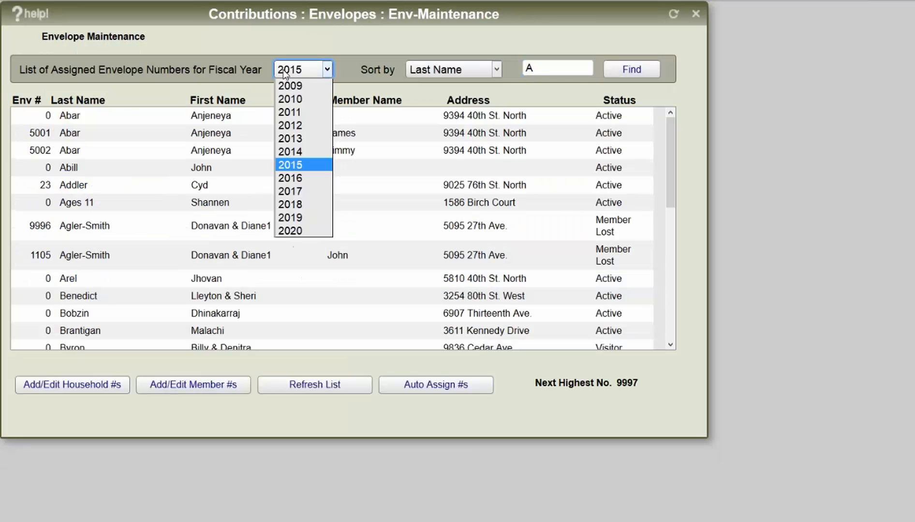
{"action": "left_click", "coordinate": [290, 151]}
{"action": "left_click", "coordinate": [611, 73]}
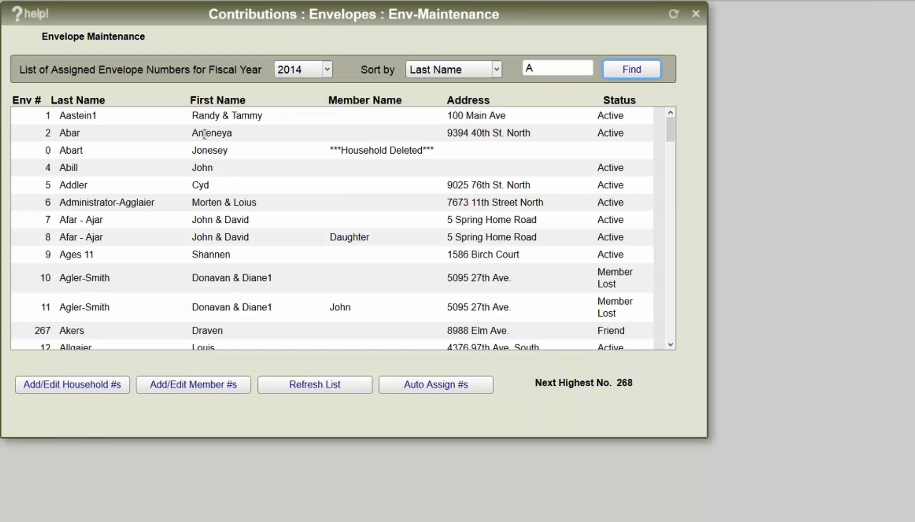
{"action": "double_click", "coordinate": [77, 115]}
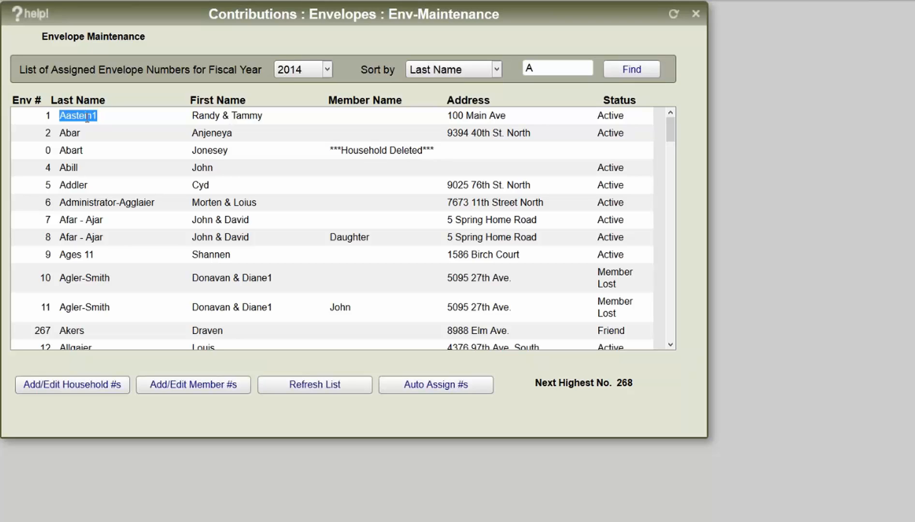
{"action": "double_click", "coordinate": [65, 136]}
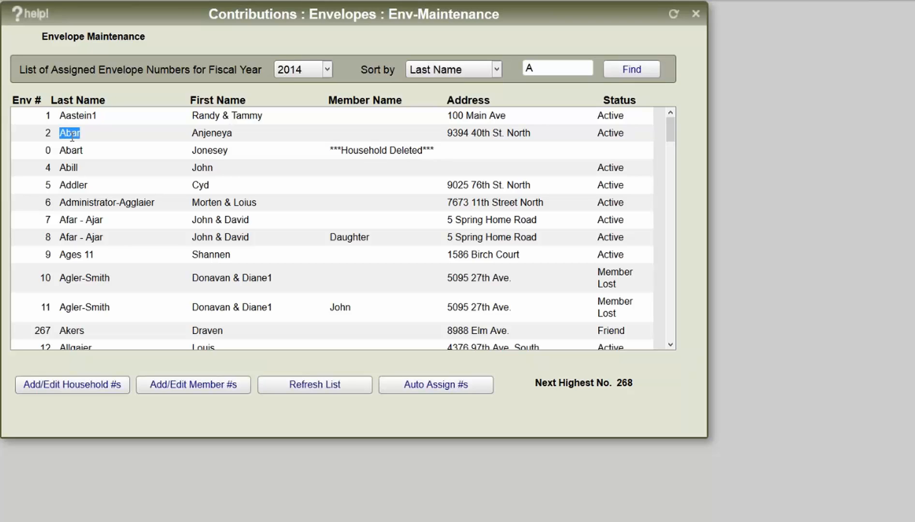
Set the fiscal year of the assigned envelope number list back to 2015
{"action": "left_click", "coordinate": [305, 72]}
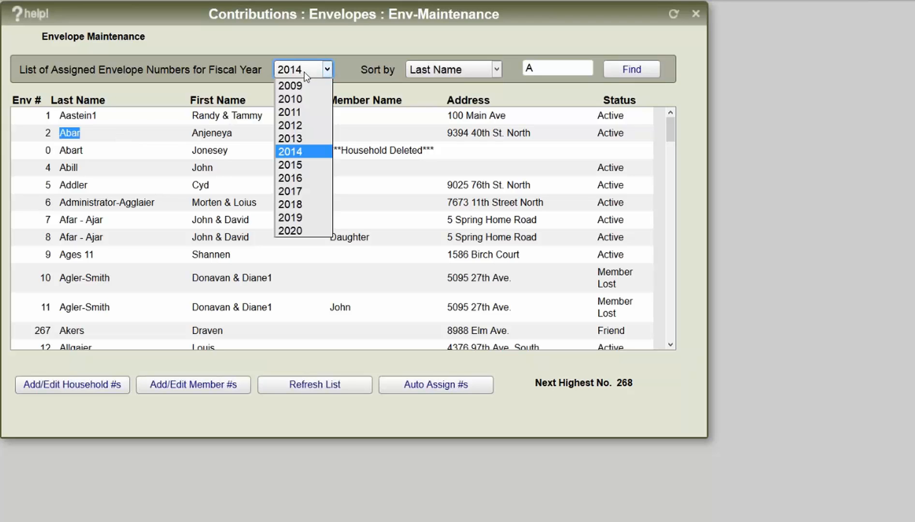
{"action": "key", "text": "Up"}
{"action": "key", "text": "Down"}
{"action": "key", "text": "Down"}
{"action": "key", "text": "Tab"}
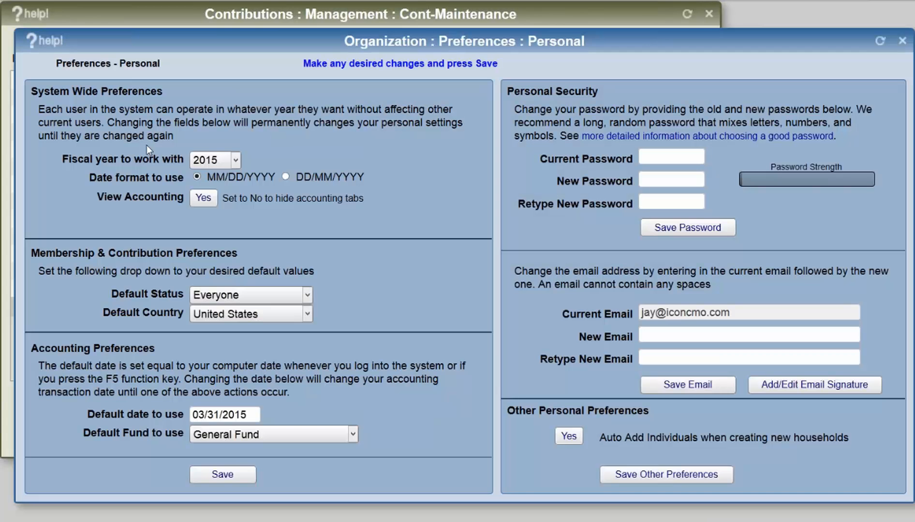
Examine the available fiscal years to work with in the personal preferences
{"action": "left_click", "coordinate": [213, 160]}
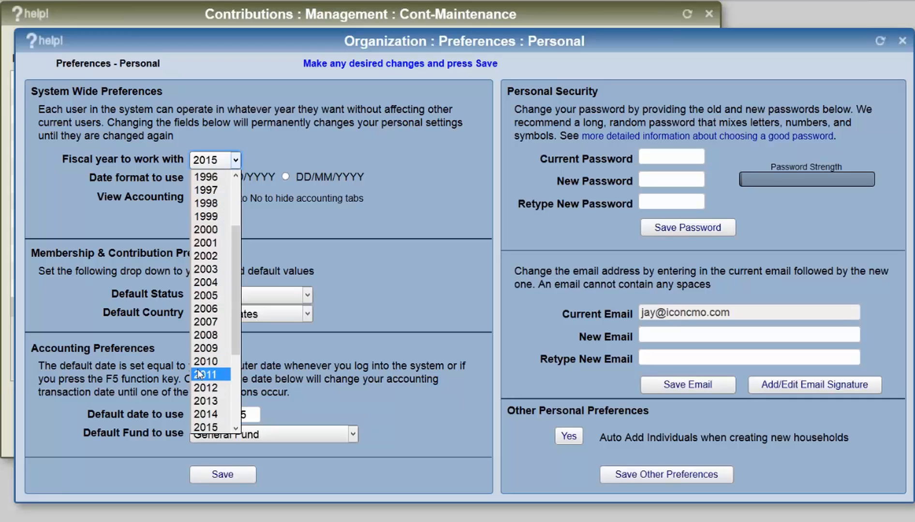
{"action": "left_click", "coordinate": [441, 183]}
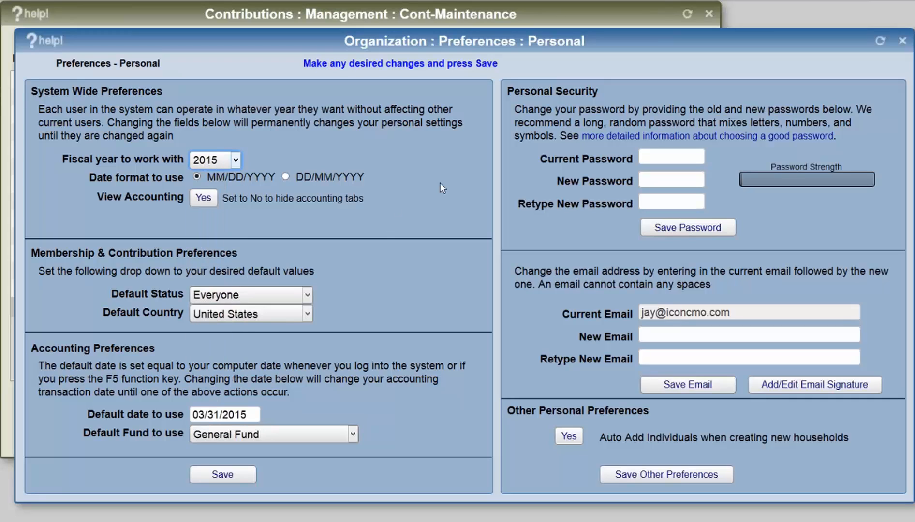
Leave the personal preferences and start a new contribution batch with an accounting date of 12/31/2014
{"action": "left_click", "coordinate": [903, 41]}
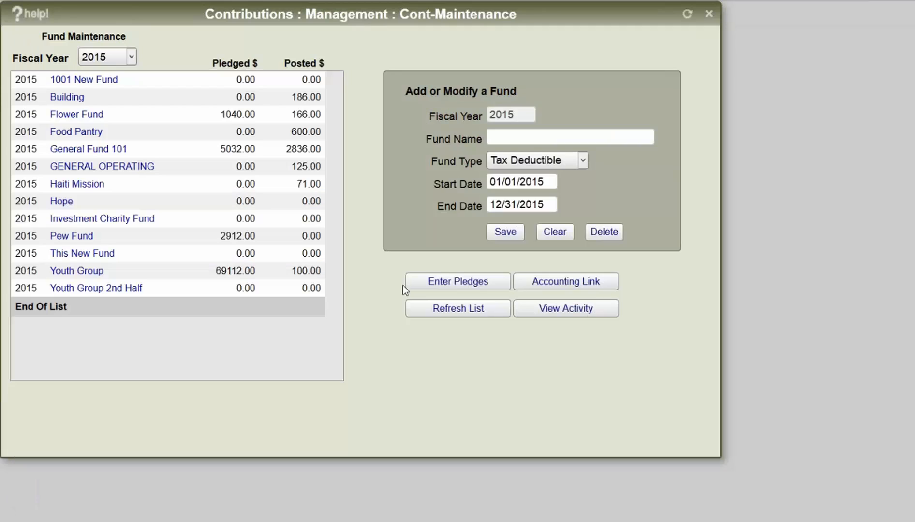
{"action": "left_click", "coordinate": [78, 149]}
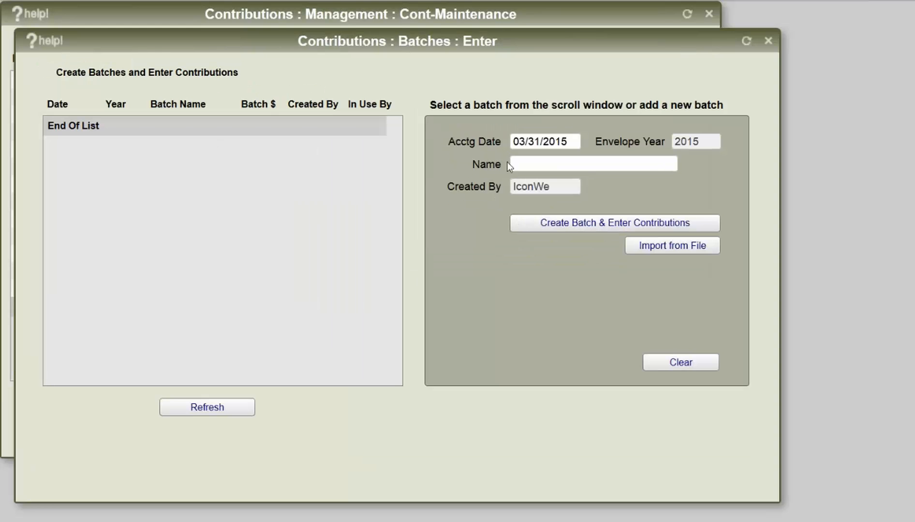
{"action": "left_click", "coordinate": [541, 163]}
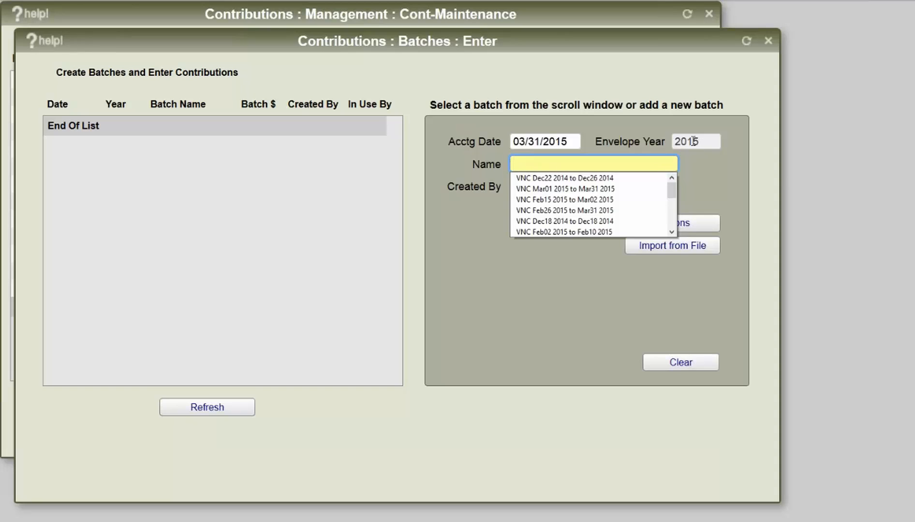
{"action": "left_click", "coordinate": [552, 142]}
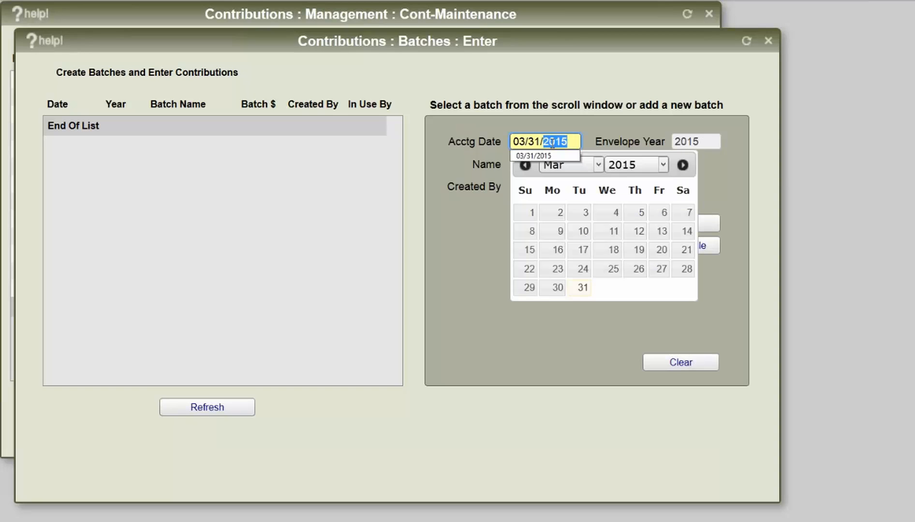
{"action": "type", "text": "12312014"}
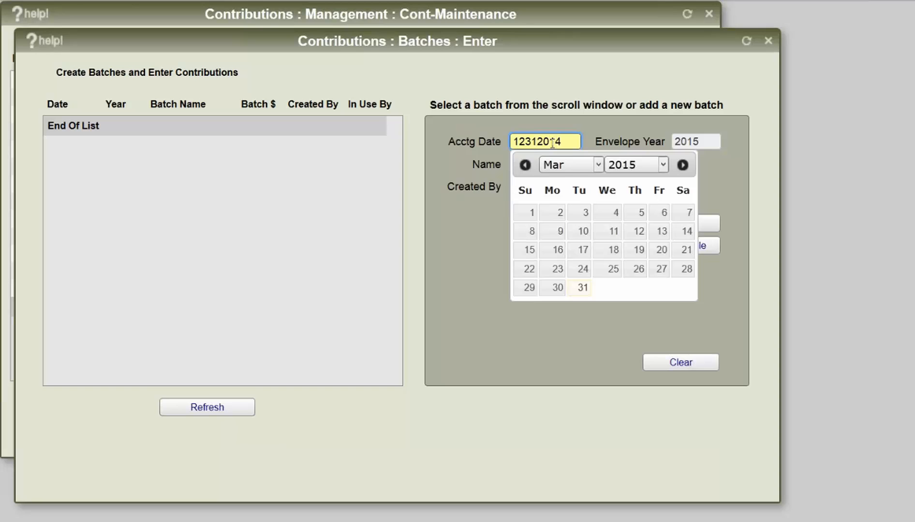
{"action": "key", "text": "Tab"}
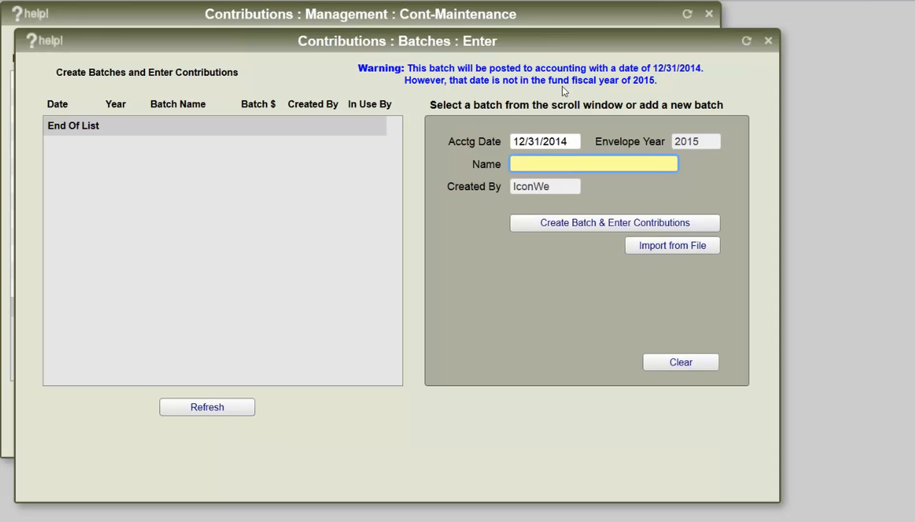
{"action": "double_click", "coordinate": [561, 69]}
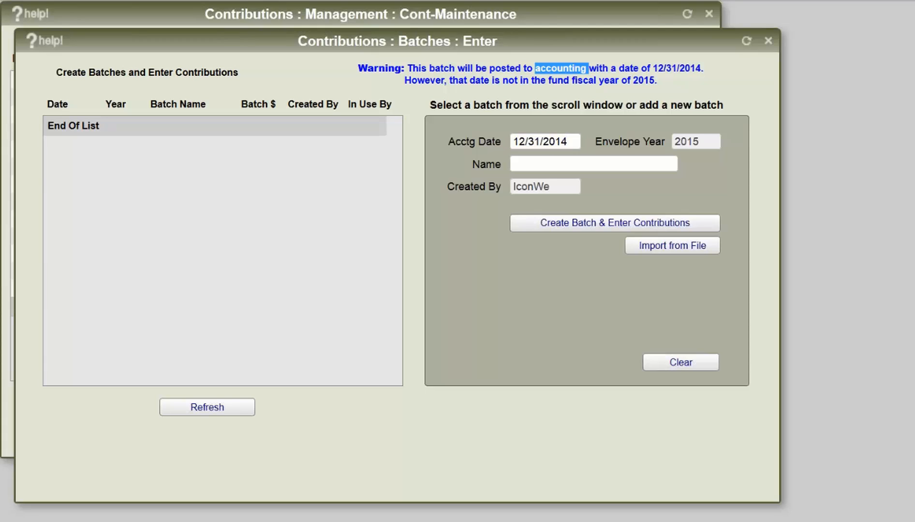
Name the batch Donation Batch Prepays and create it for contribution entry, accepting the 12/31/2014 accounting date
{"action": "left_click", "coordinate": [525, 164]}
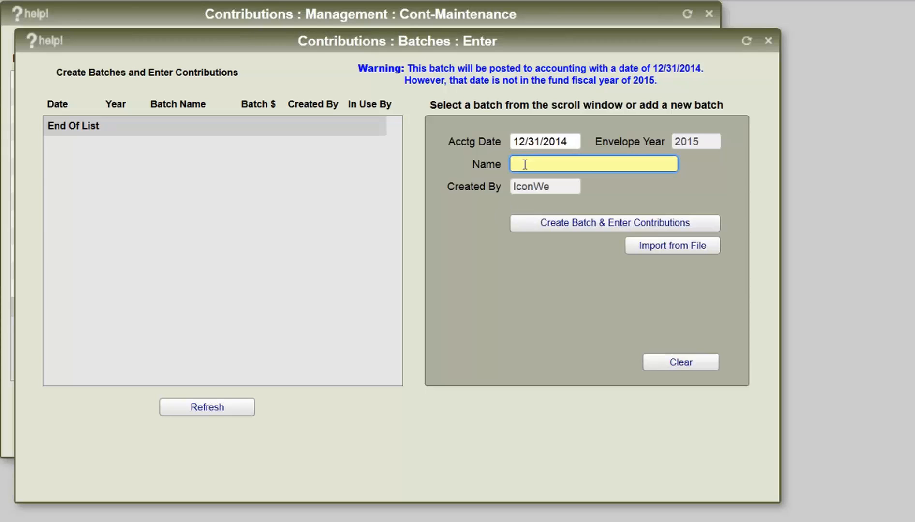
{"action": "type", "text": "Enter"}
{"action": "key", "text": "BackSpace"}
{"action": "key", "text": "BackSpace"}
{"action": "key", "text": "BackSpace"}
{"action": "key", "text": "BackSpace"}
{"action": "key", "text": "BackSpace"}
{"action": "key", "text": "BackSpace"}
{"action": "type", "text": "Donation Batch Pr"}
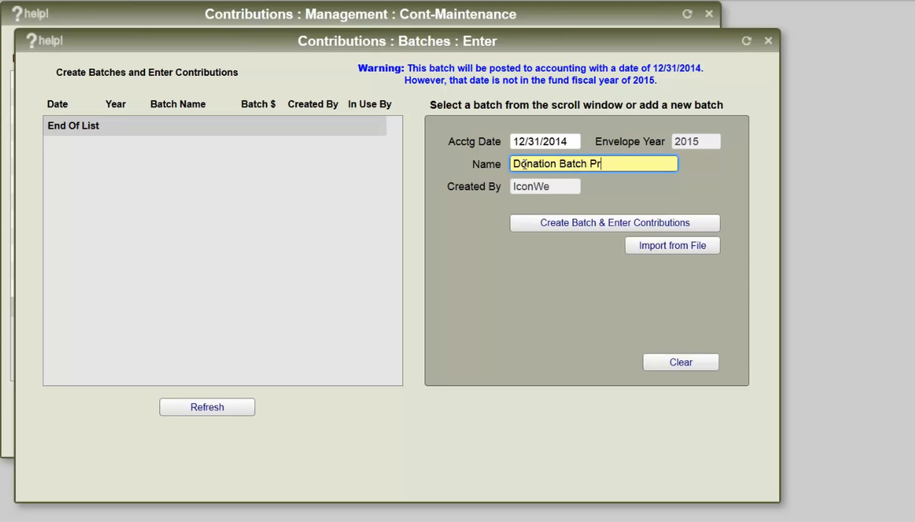
{"action": "type", "text": "epays"}
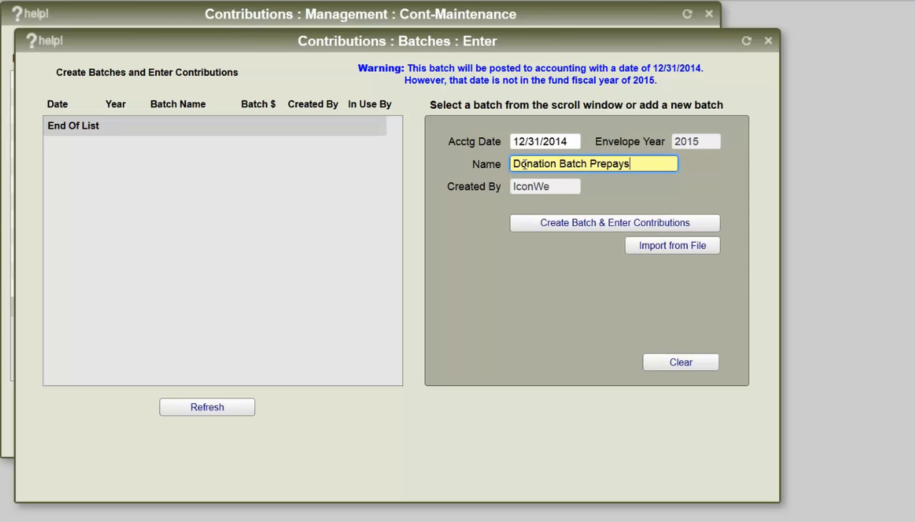
{"action": "left_click", "coordinate": [554, 223]}
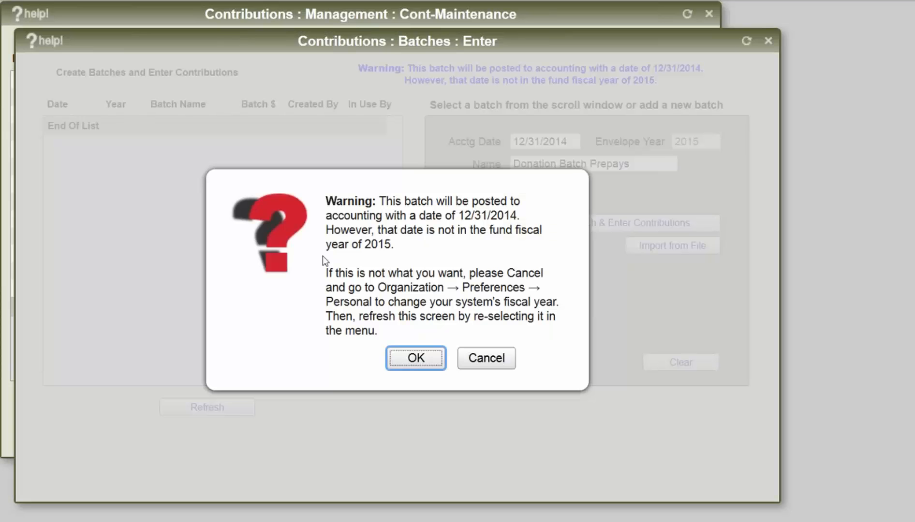
{"action": "left_click", "coordinate": [416, 358]}
Set the contribution's giving date to 12/31/2014, accept the out-of-range date, and enter check number 1254
{"action": "left_click", "coordinate": [179, 194]}
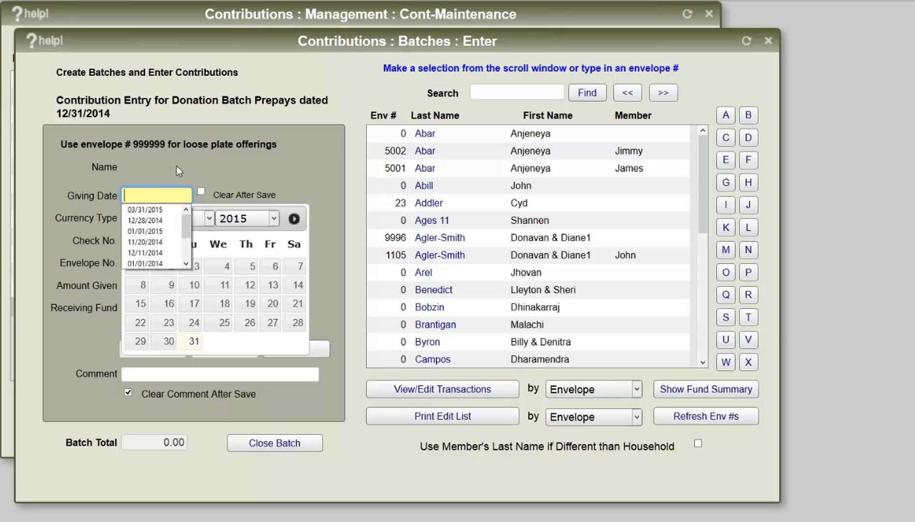
{"action": "type", "text": "12"}
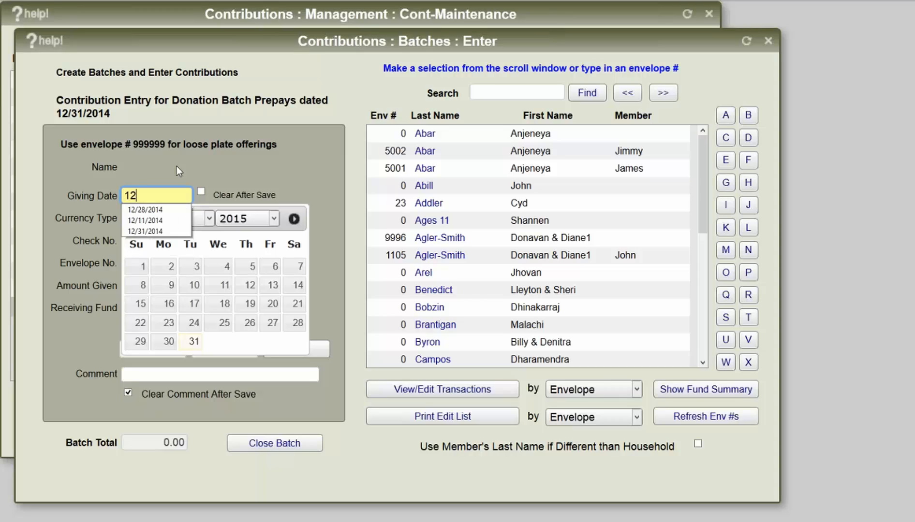
{"action": "type", "text": "312014"}
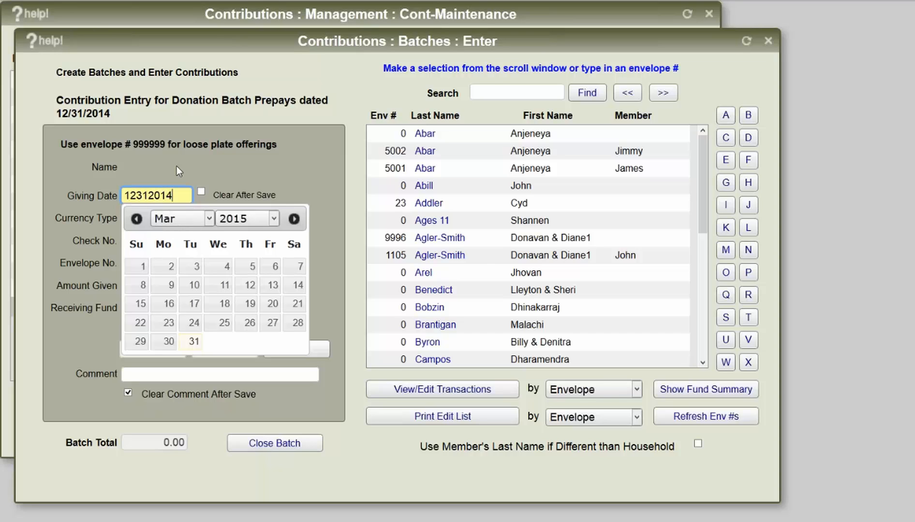
{"action": "key", "text": "Tab"}
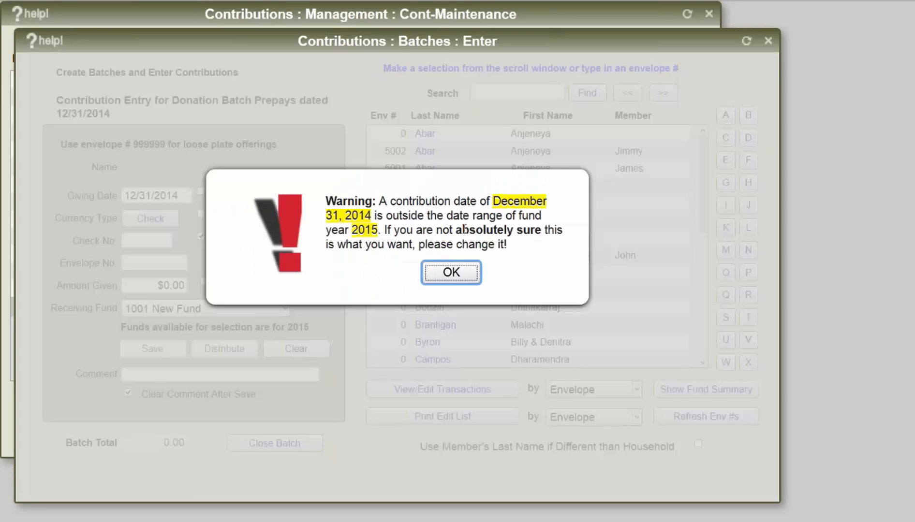
{"action": "left_click", "coordinate": [453, 273]}
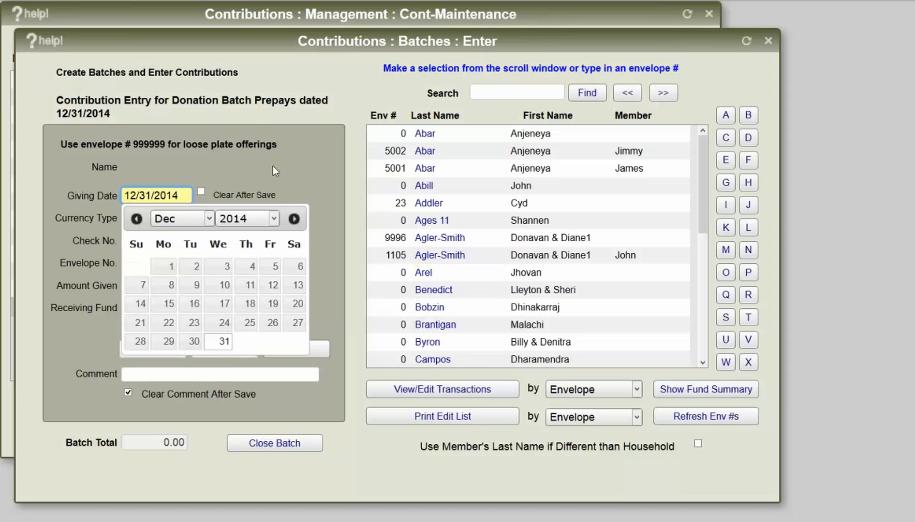
{"action": "left_click", "coordinate": [126, 241]}
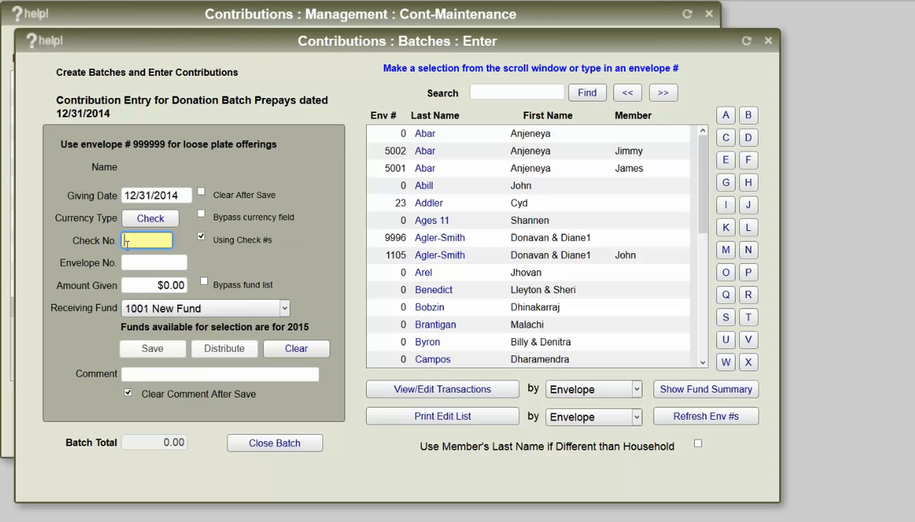
{"action": "type", "text": "1254"}
{"action": "key", "text": "Tab"}
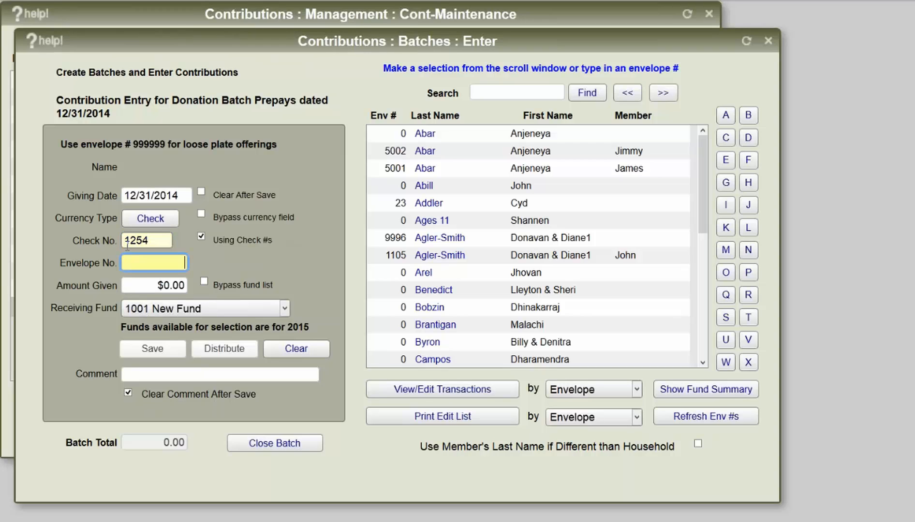
Record and save a $500.00 contribution from the first listed household to General Fund 101
{"action": "left_click", "coordinate": [426, 134]}
{"action": "type", "text": "500"}
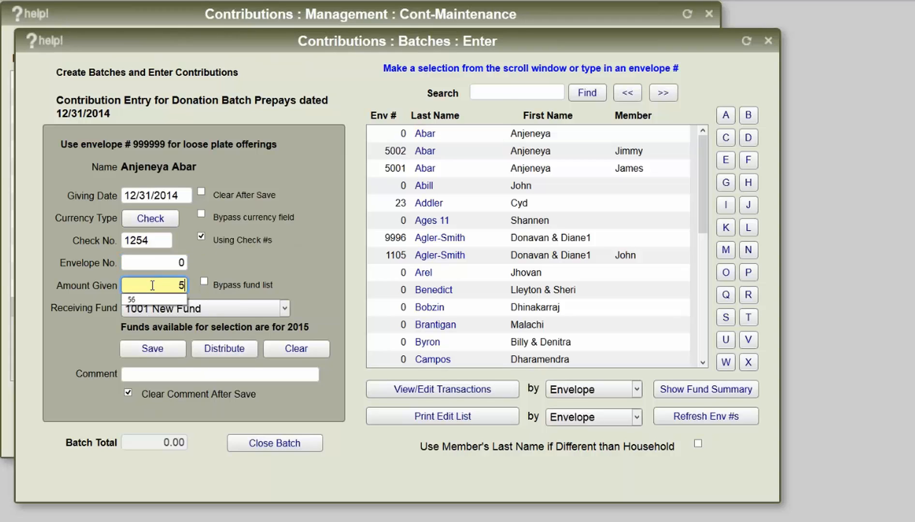
{"action": "key", "text": "Tab"}
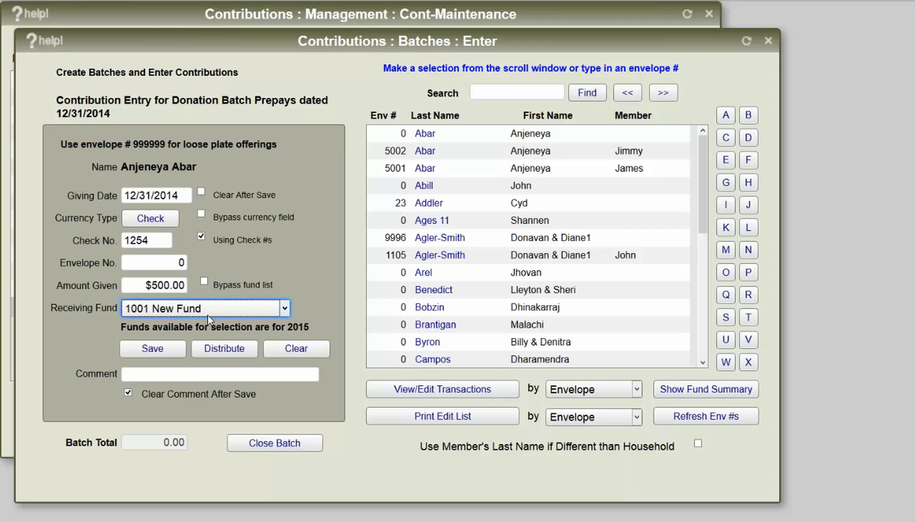
{"action": "left_click", "coordinate": [208, 312]}
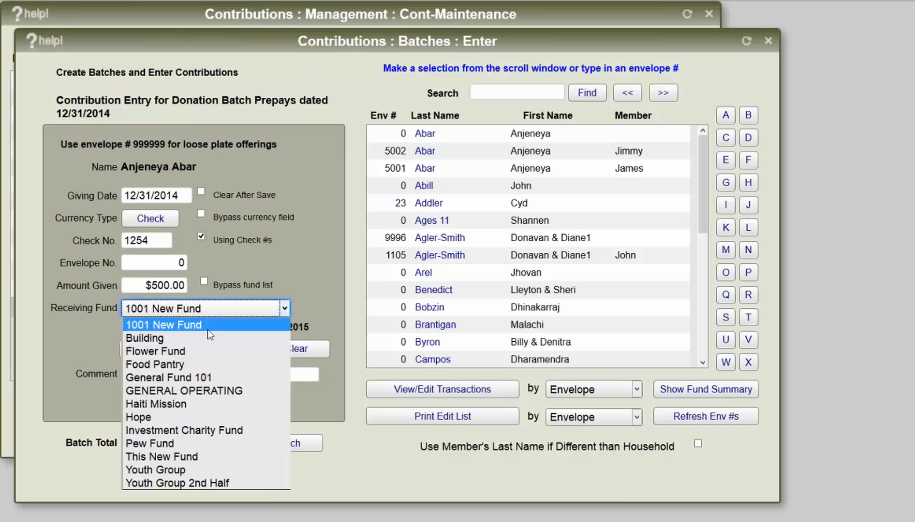
{"action": "left_click", "coordinate": [201, 378]}
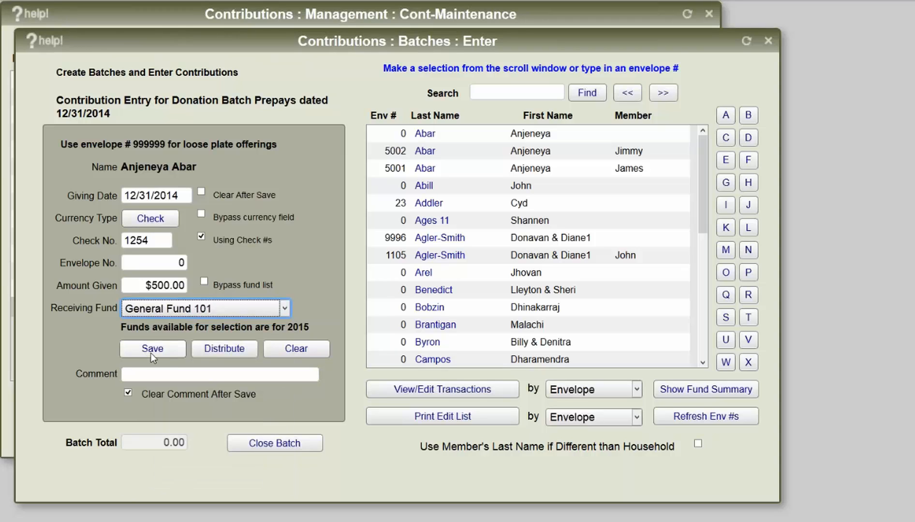
{"action": "left_click", "coordinate": [150, 354]}
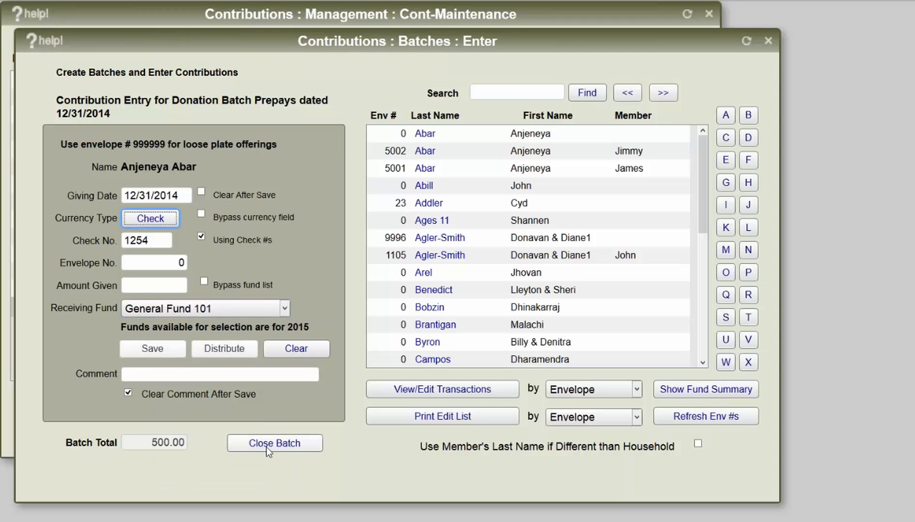
Clear the entry form, close the Donation Batch Prepays batch, and mark and post it
{"action": "left_click", "coordinate": [181, 195]}
{"action": "triple_click", "coordinate": [297, 328]}
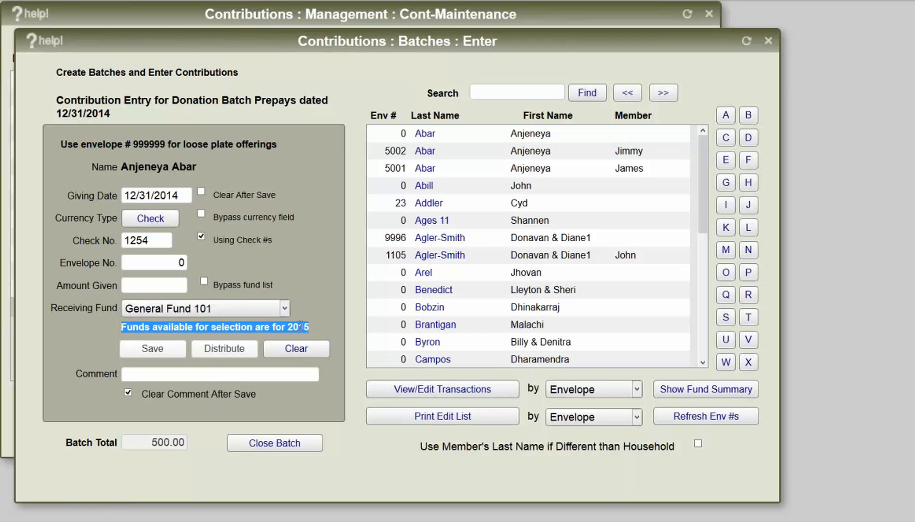
{"action": "left_click", "coordinate": [296, 349]}
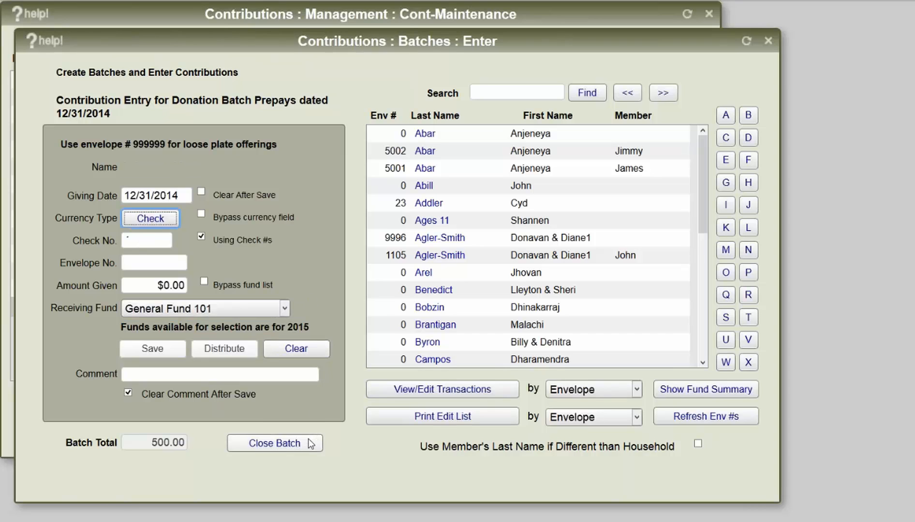
{"action": "left_click", "coordinate": [310, 443]}
{"action": "left_click", "coordinate": [3, 58]}
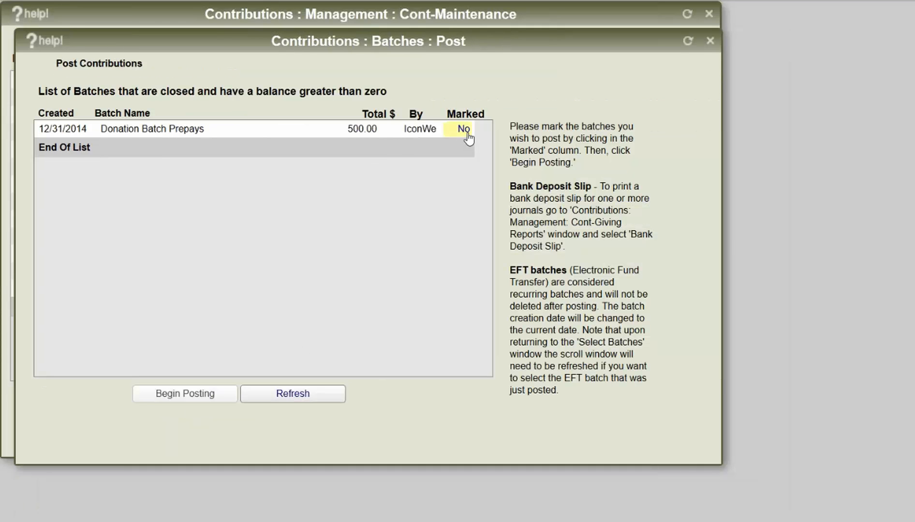
{"action": "left_click", "coordinate": [464, 130]}
{"action": "left_click", "coordinate": [185, 393]}
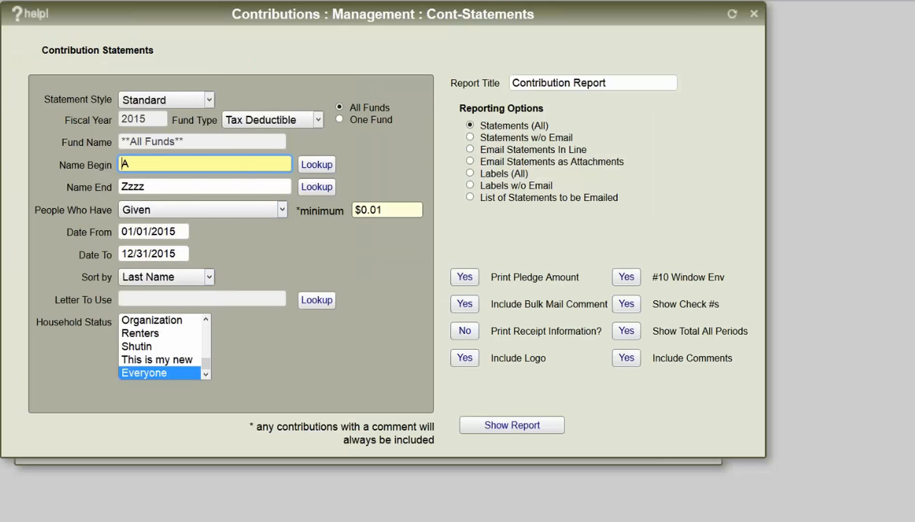
Limit the contribution statement to the second household in the lookup list and show its report for 01/01/2015 to 12/31/2015
{"action": "left_click", "coordinate": [313, 166]}
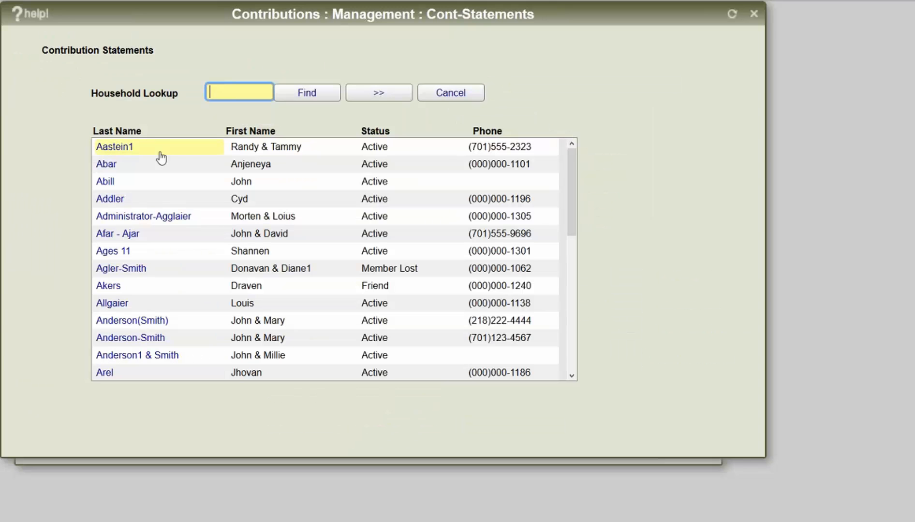
{"action": "left_click", "coordinate": [127, 172]}
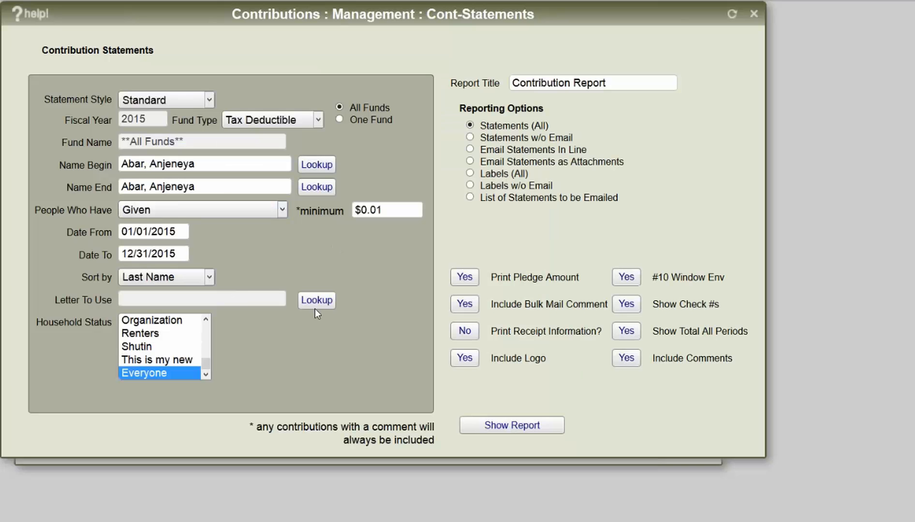
{"action": "left_click", "coordinate": [484, 427]}
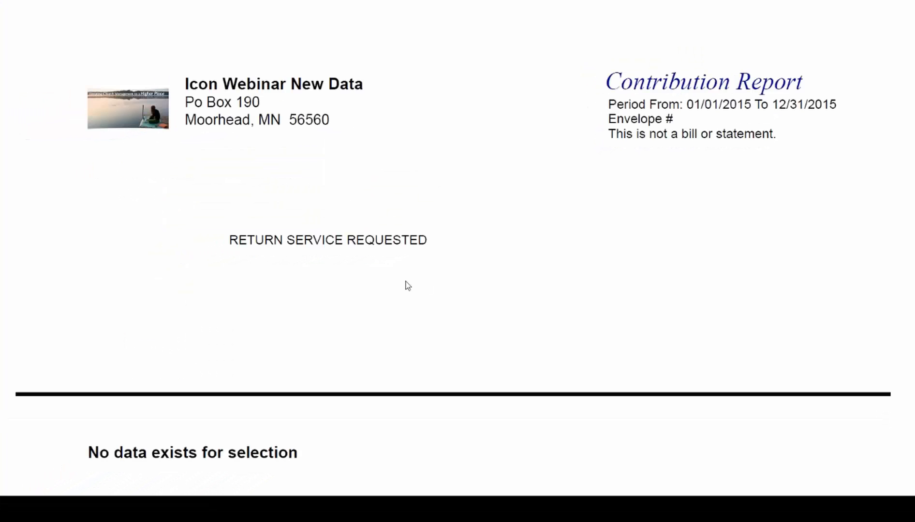
{"action": "scroll", "coordinate": [426, 255], "scroll_direction": "down", "scroll_amount": 2}
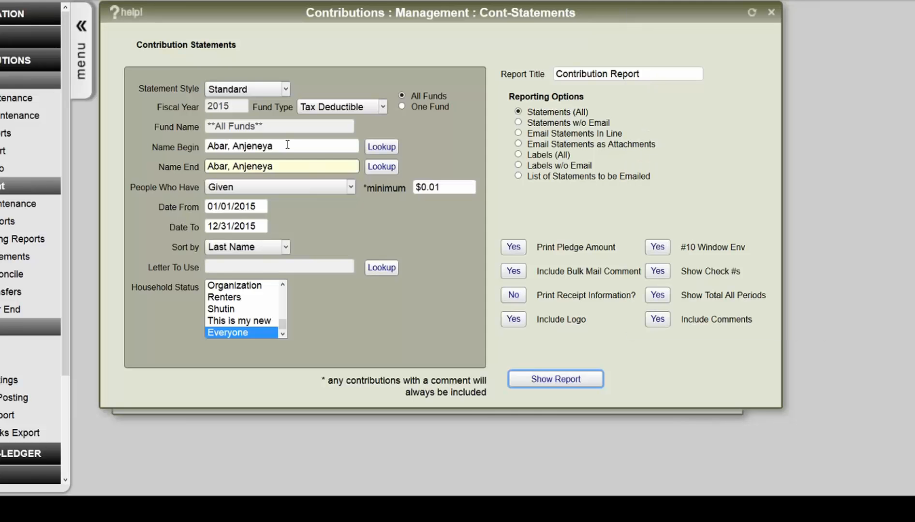
Set the statement's date range to 01/01/2014 through 12/31/2014 and show the contribution report
{"action": "left_click", "coordinate": [257, 207]}
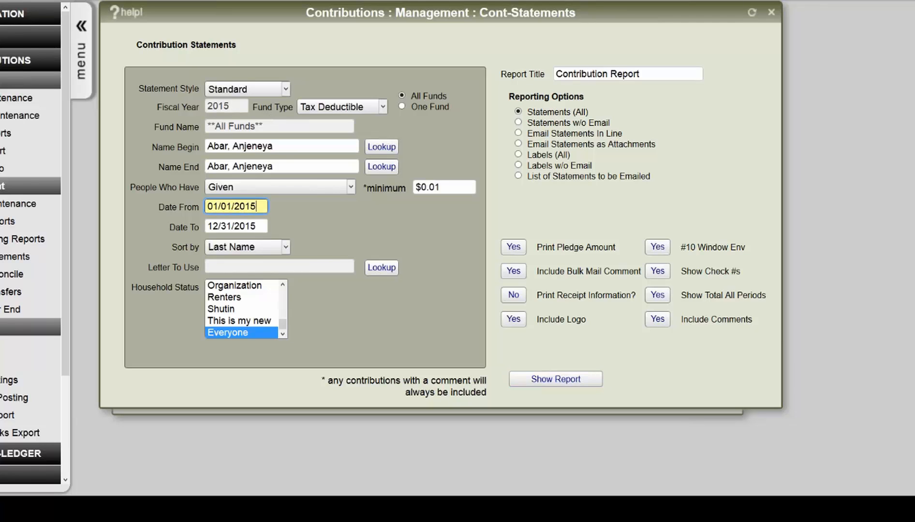
{"action": "double_click", "coordinate": [261, 207]}
{"action": "type", "text": "2014"}
{"action": "key", "text": "Tab"}
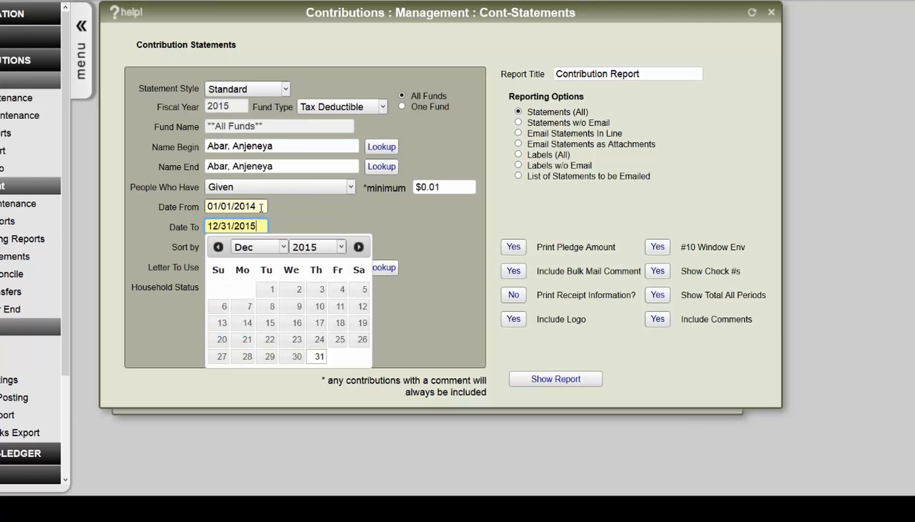
{"action": "key", "text": "BackSpace"}
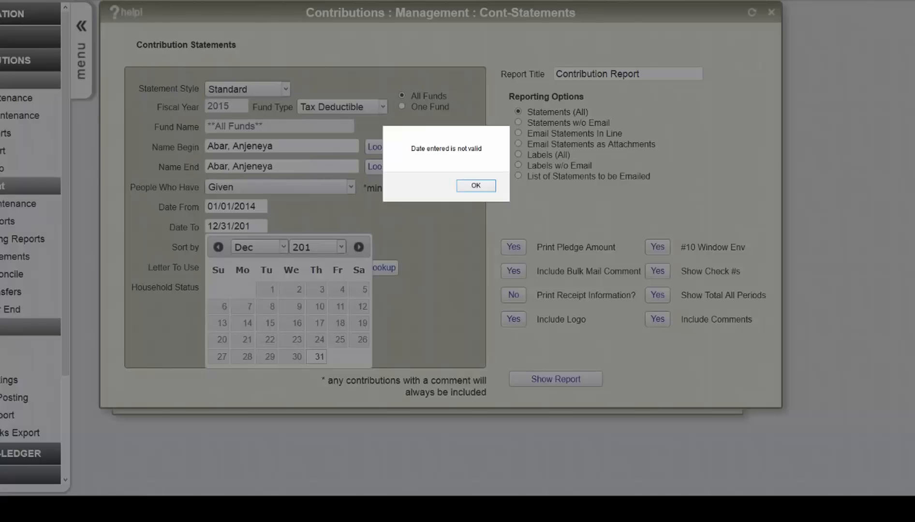
{"action": "left_click", "coordinate": [468, 186]}
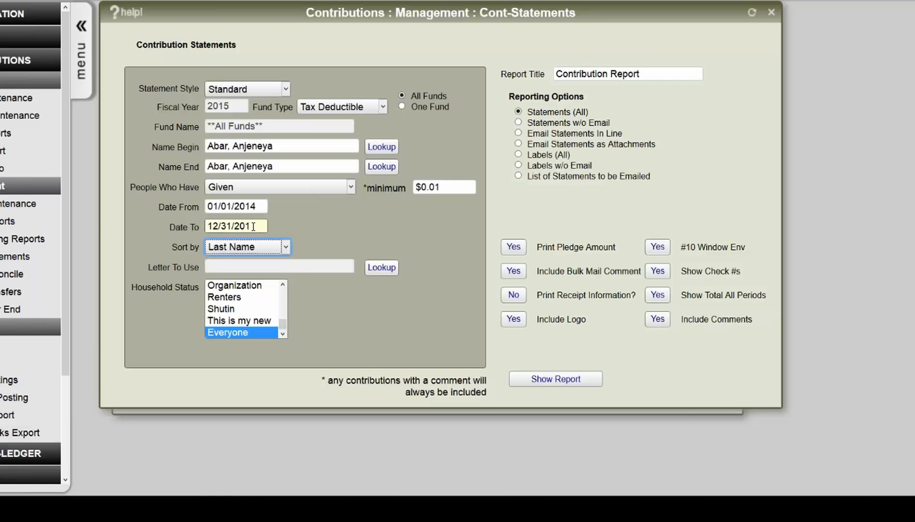
{"action": "left_click", "coordinate": [260, 231]}
{"action": "type", "text": "4"}
{"action": "key", "text": "Tab"}
{"action": "left_click", "coordinate": [556, 380]}
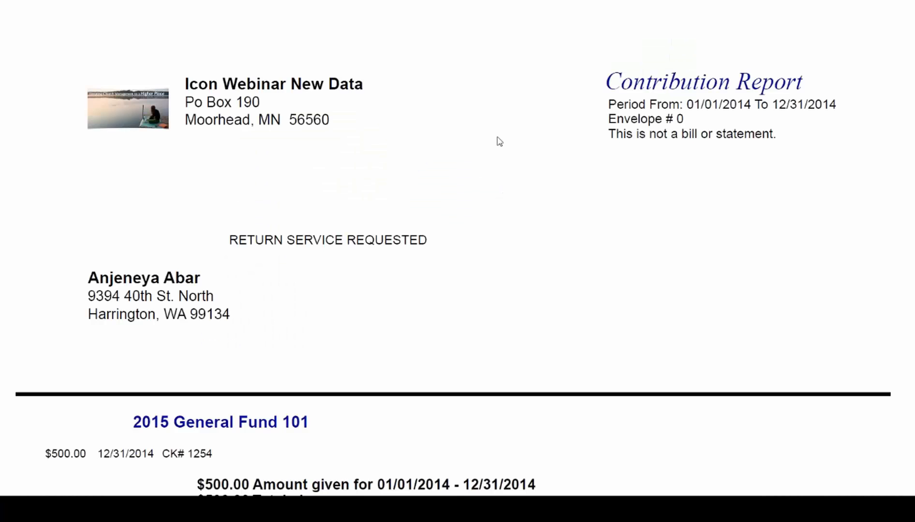
Examine the contribution line and its fund heading on the report, and open contribution fund maintenance
{"action": "scroll", "coordinate": [499, 138], "scroll_direction": "down", "scroll_amount": 4}
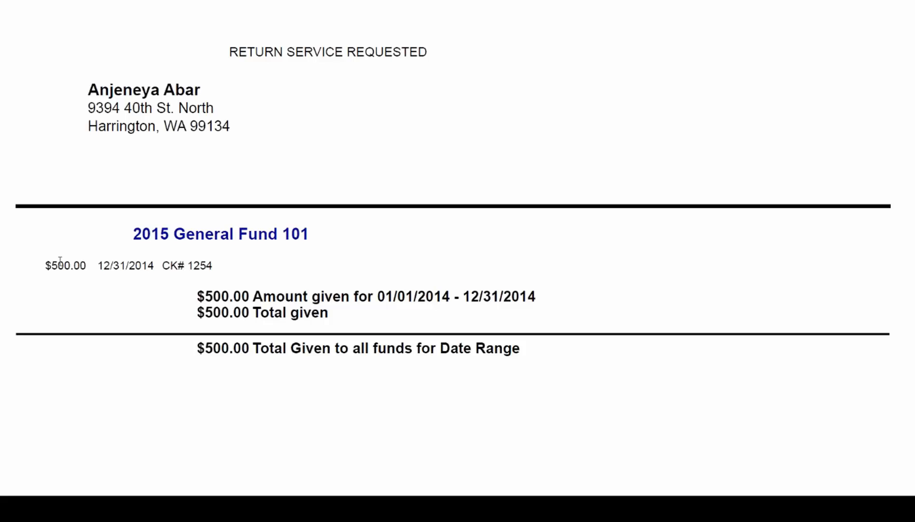
{"action": "left_click_drag", "start_coordinate": [48, 261], "coordinate": [184, 266]}
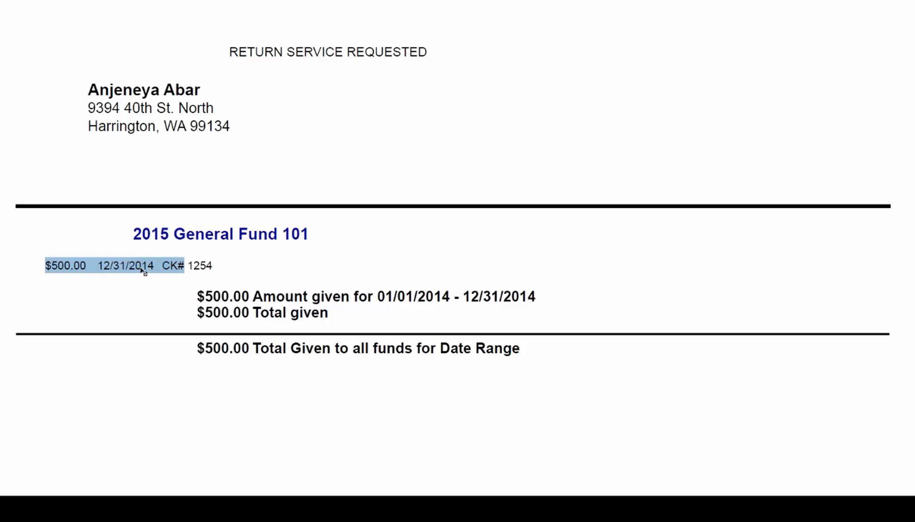
{"action": "left_click", "coordinate": [134, 233]}
{"action": "left_click_drag", "start_coordinate": [135, 233], "coordinate": [308, 234]}
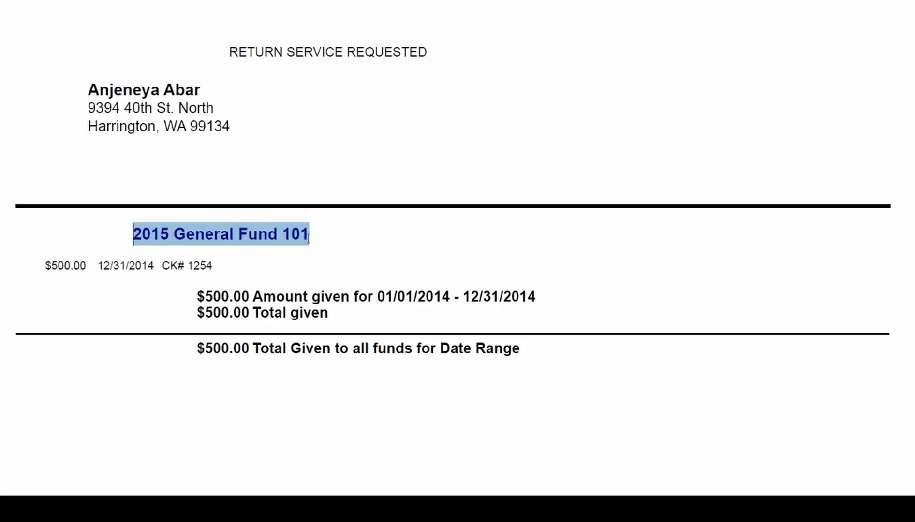
{"action": "double_click", "coordinate": [137, 234]}
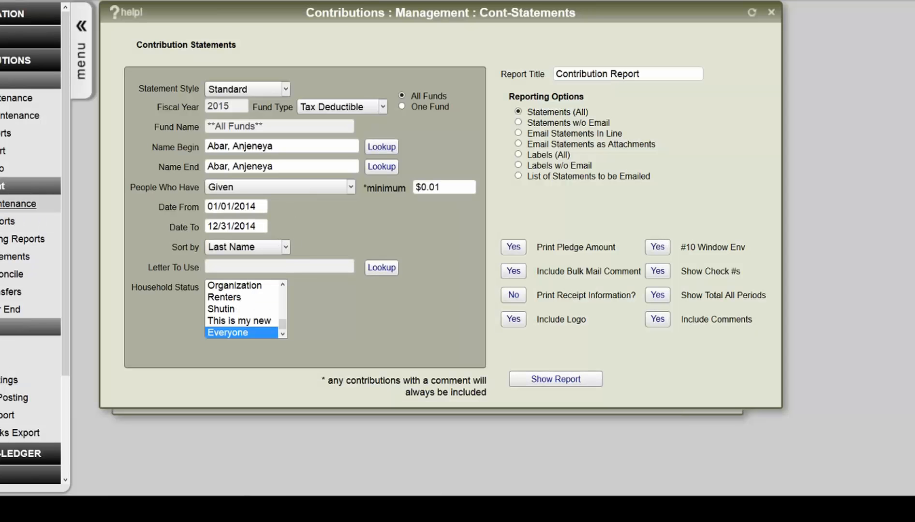
{"action": "left_click", "coordinate": [17, 204]}
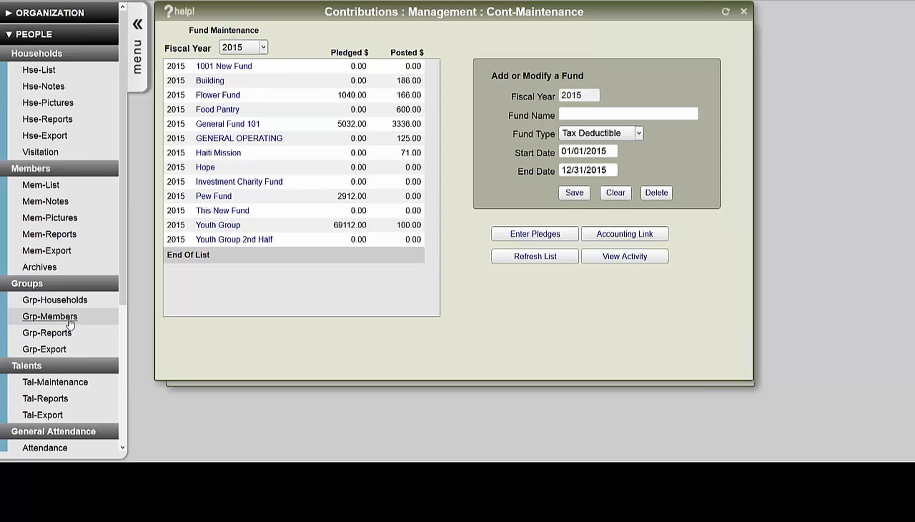
Open the member groups and expand the Ushers category to view its teams
{"action": "left_click", "coordinate": [70, 322]}
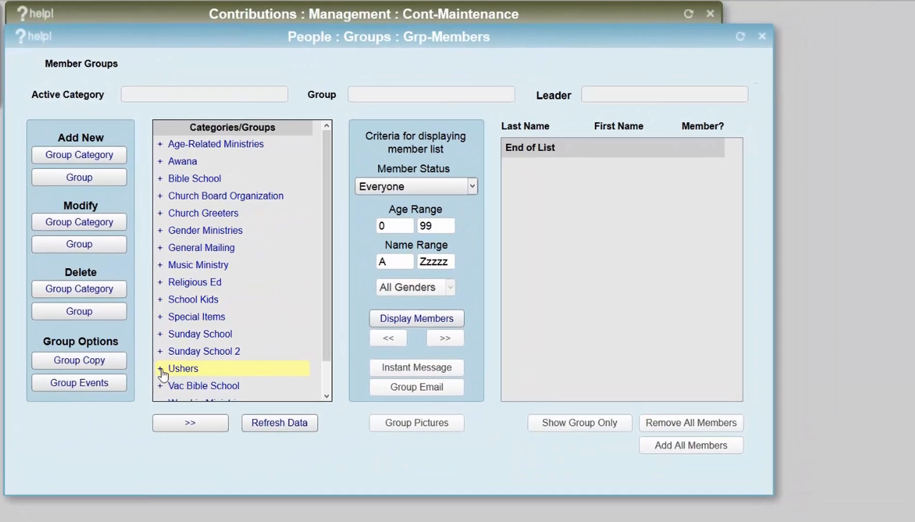
{"action": "left_click", "coordinate": [322, 338]}
{"action": "scroll", "coordinate": [163, 375], "scroll_direction": "down", "scroll_amount": 4}
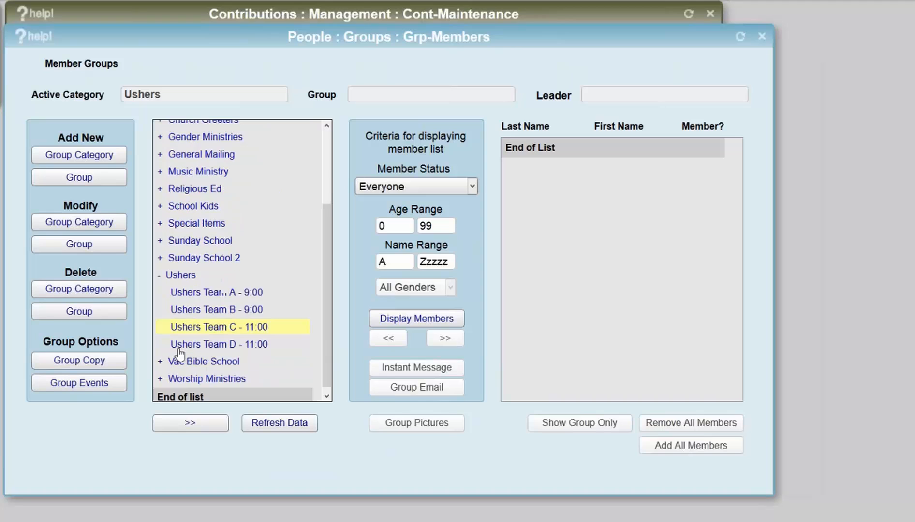
Add a member group category named "Entire Congrgation"
{"action": "left_click", "coordinate": [80, 155]}
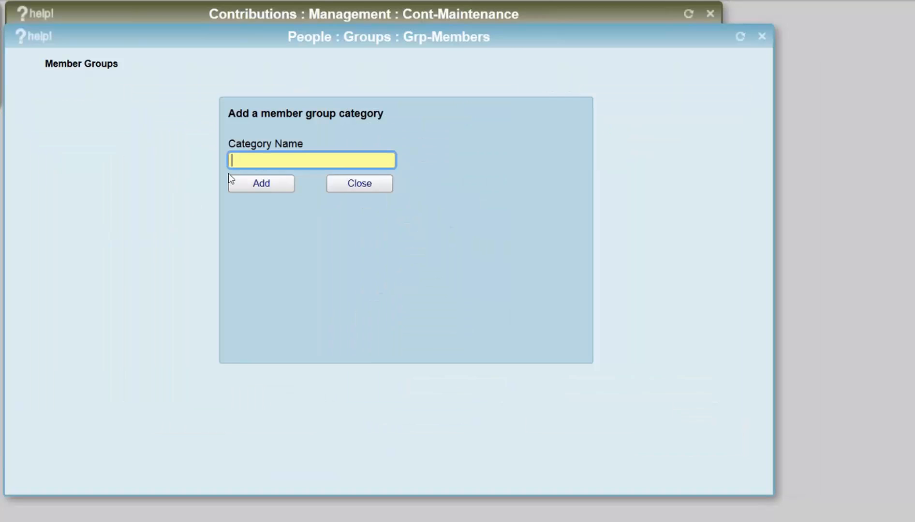
{"action": "type", "text": "Entire Congrgation"}
{"action": "left_click", "coordinate": [229, 175]}
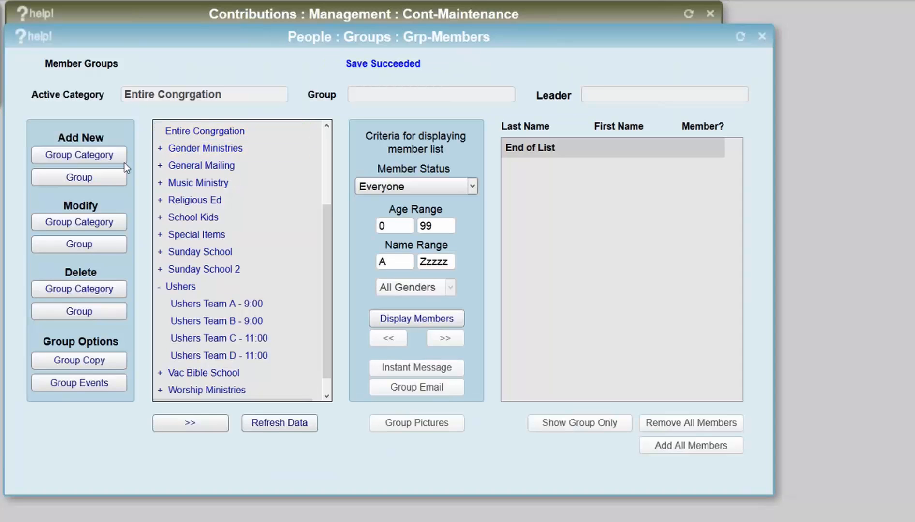
Add a group named "All" to the Entire Congrgation category
{"action": "left_click", "coordinate": [103, 179]}
{"action": "left_click", "coordinate": [293, 183]}
{"action": "type", "text": "All"}
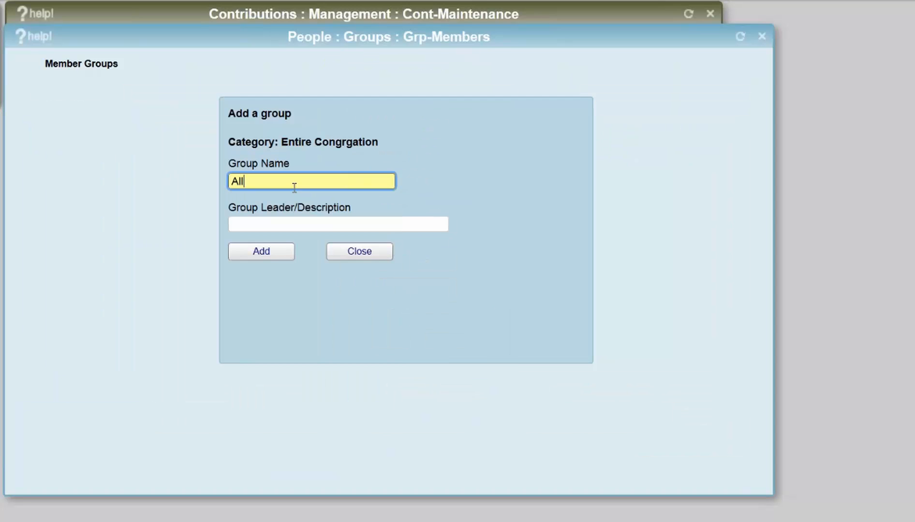
{"action": "left_click", "coordinate": [264, 252]}
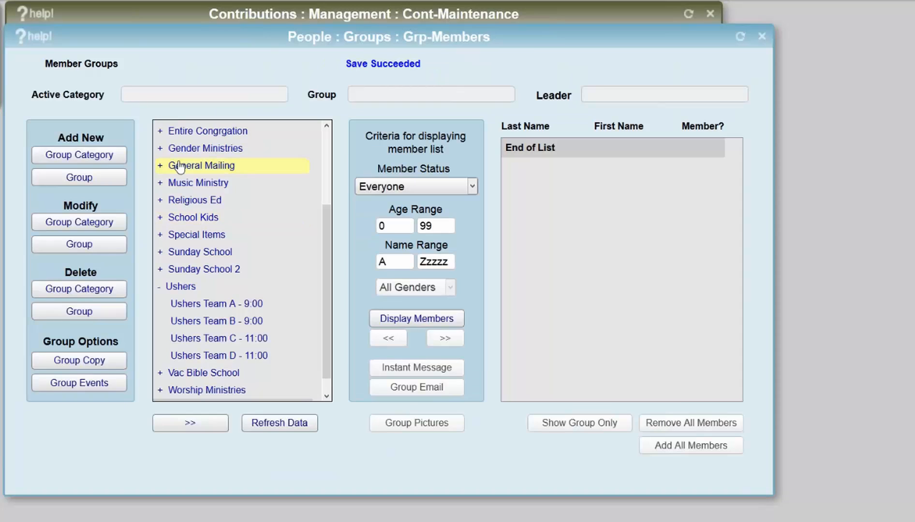
Add all members with status Everyone and ages 0 to 110 to the All group under Entire Congrgation
{"action": "left_click", "coordinate": [164, 140]}
{"action": "left_click", "coordinate": [193, 149]}
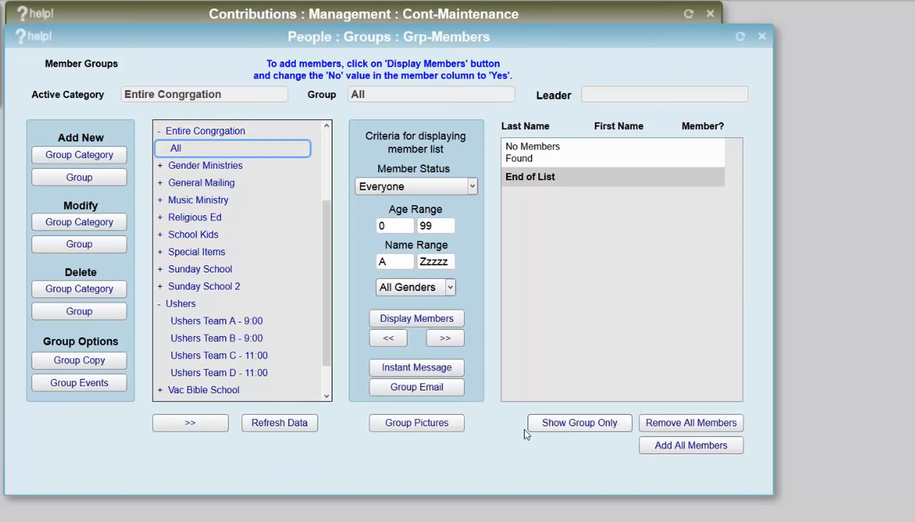
{"action": "left_click", "coordinate": [681, 447]}
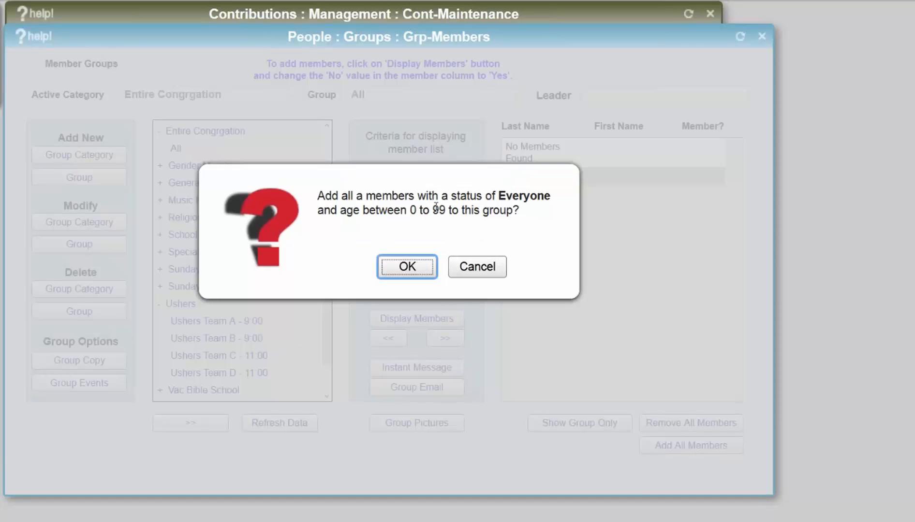
{"action": "left_click", "coordinate": [424, 269]}
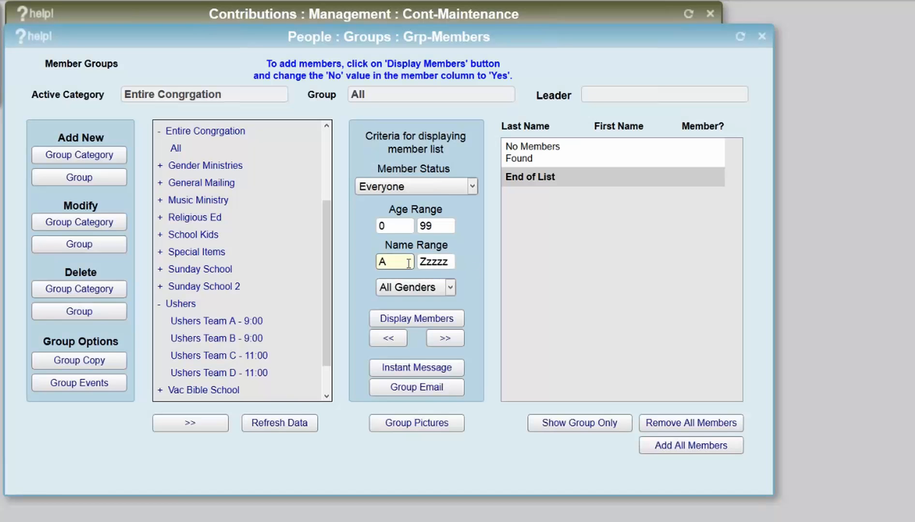
{"action": "double_click", "coordinate": [451, 227]}
{"action": "type", "text": "110"}
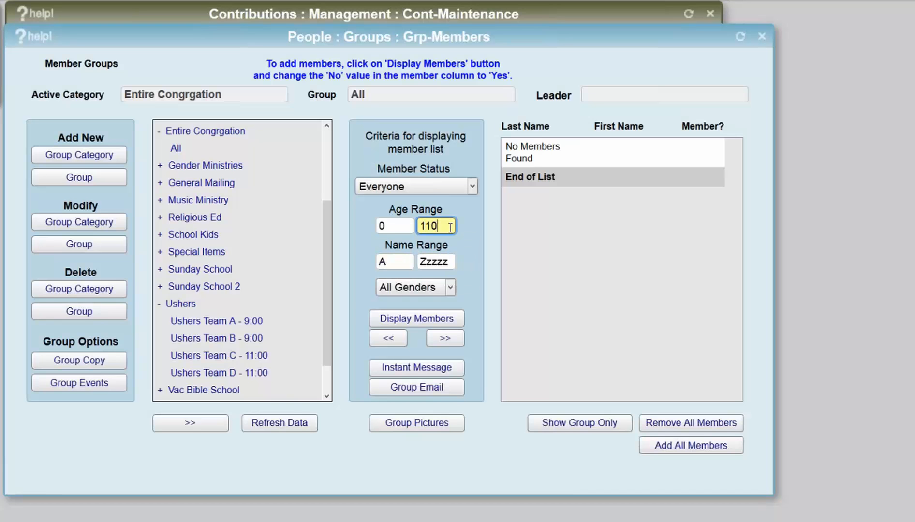
{"action": "left_click", "coordinate": [656, 446]}
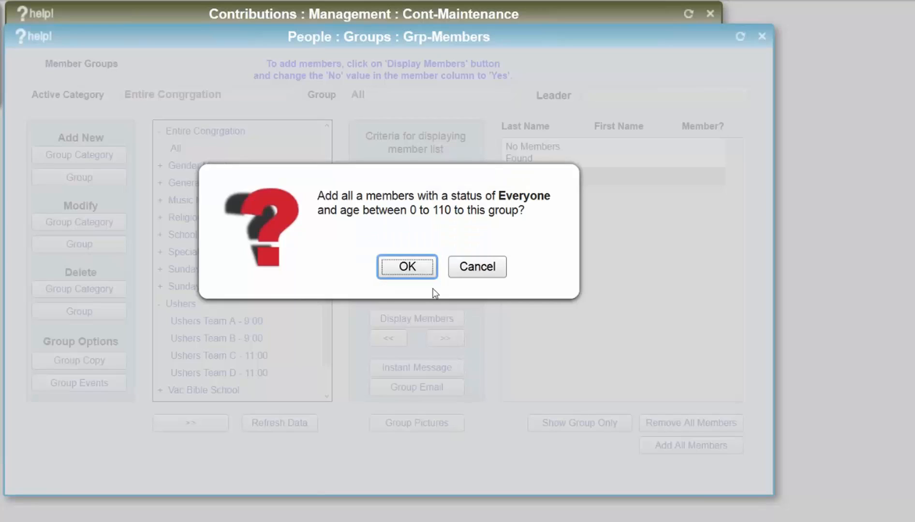
{"action": "left_click", "coordinate": [414, 273]}
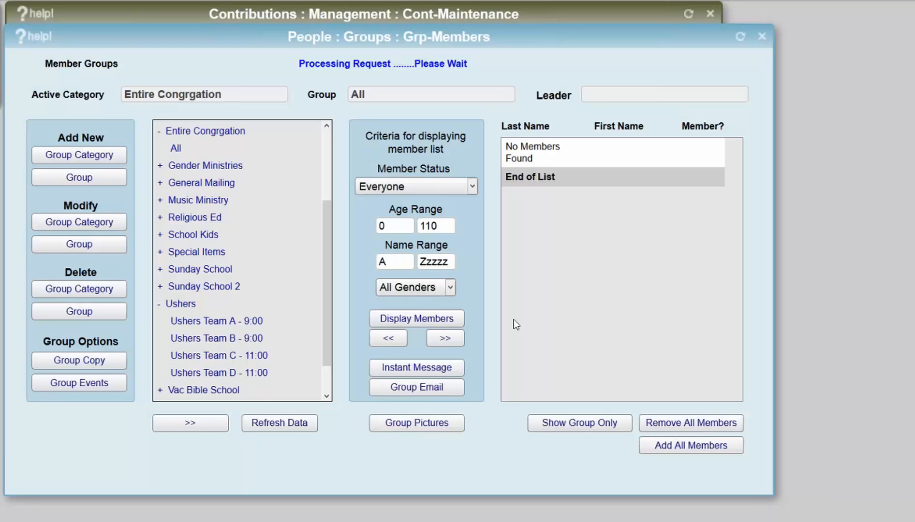
Review the All group's email form and its sender address, close it without sending, and close the member groups
{"action": "left_click", "coordinate": [432, 389]}
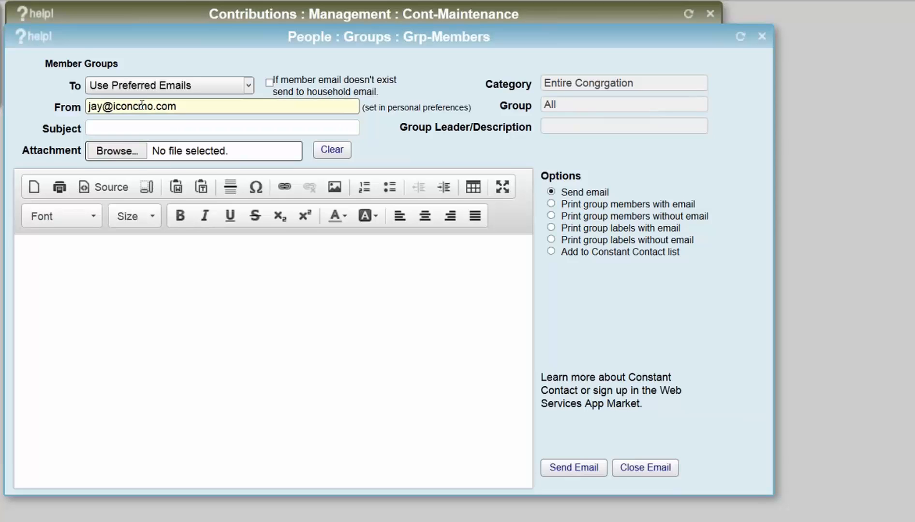
{"action": "left_click_drag", "start_coordinate": [189, 107], "coordinate": [43, 119]}
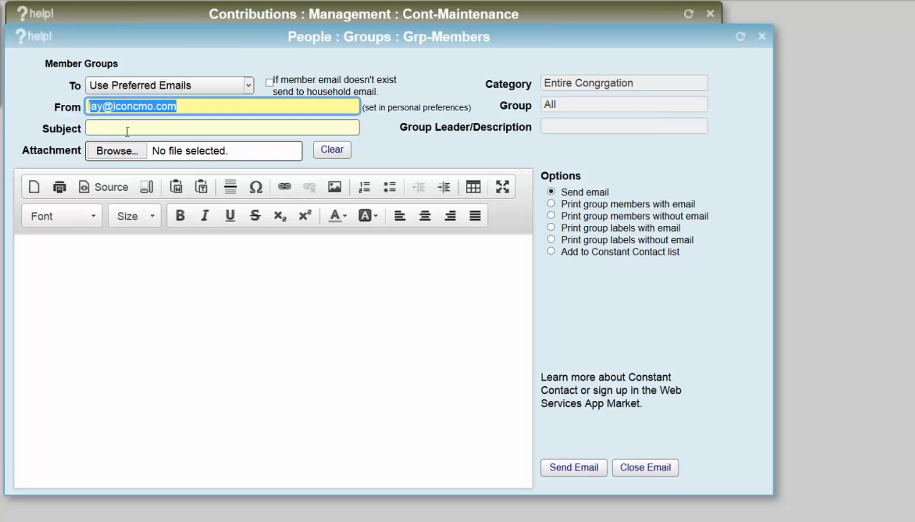
{"action": "left_click", "coordinate": [184, 284]}
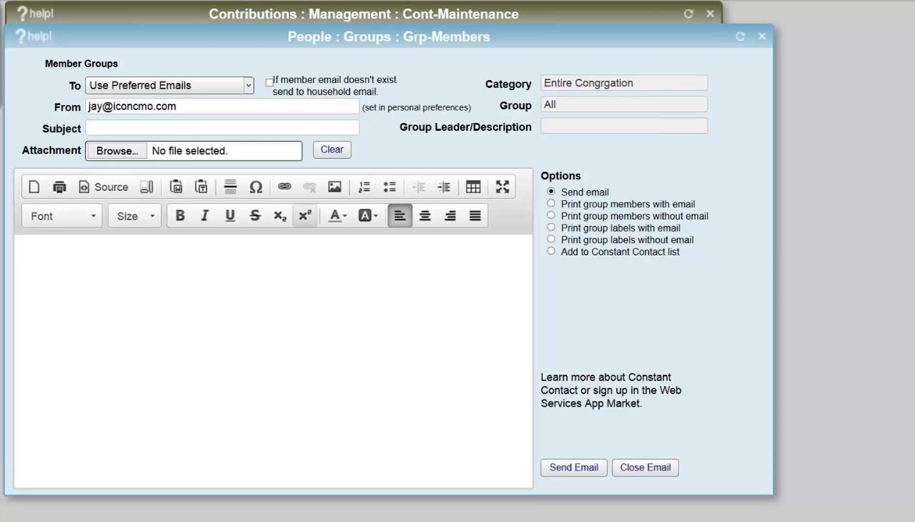
{"action": "left_click", "coordinate": [663, 468]}
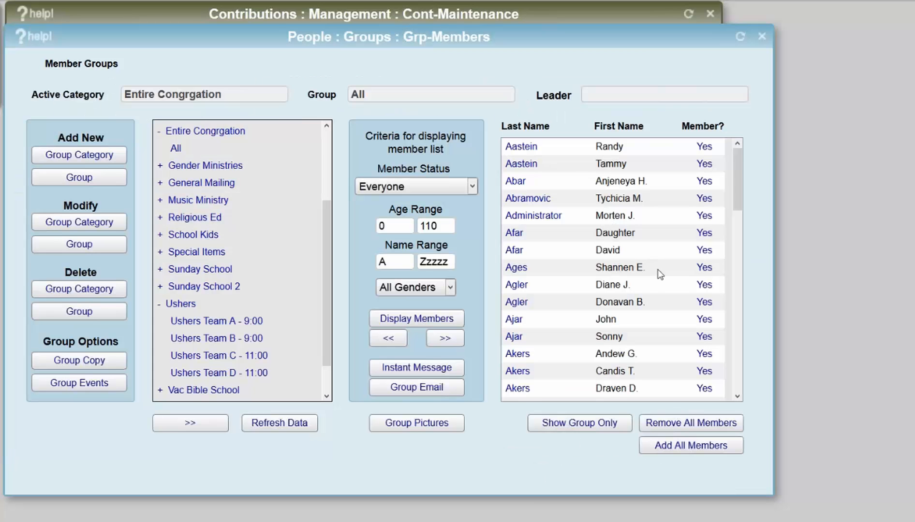
{"action": "left_click", "coordinate": [762, 37]}
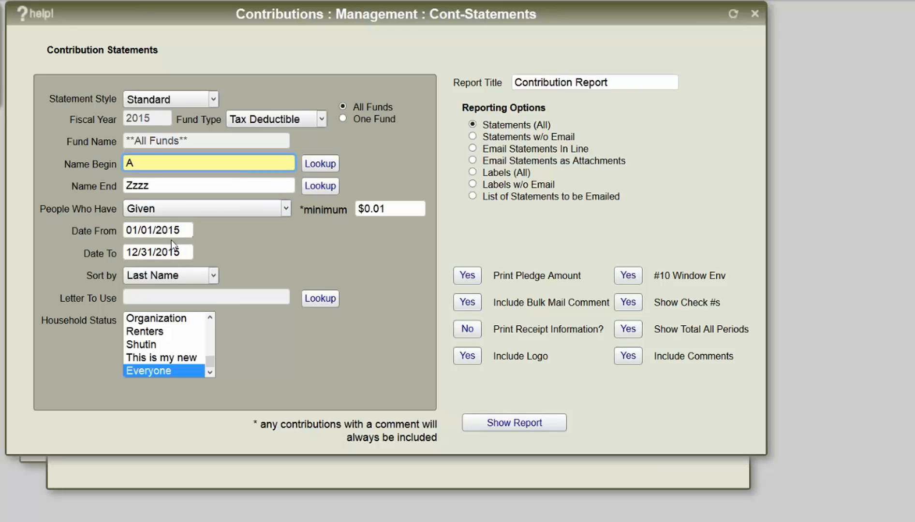
Review the contribution statement's date range fields and the Show Total All Periods option
{"action": "left_click", "coordinate": [178, 232]}
{"action": "double_click", "coordinate": [183, 230]}
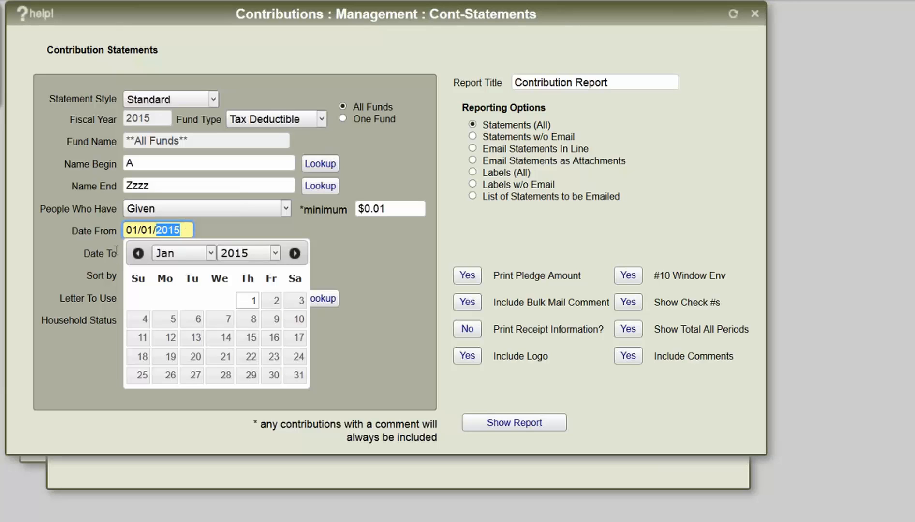
{"action": "left_click", "coordinate": [355, 258]}
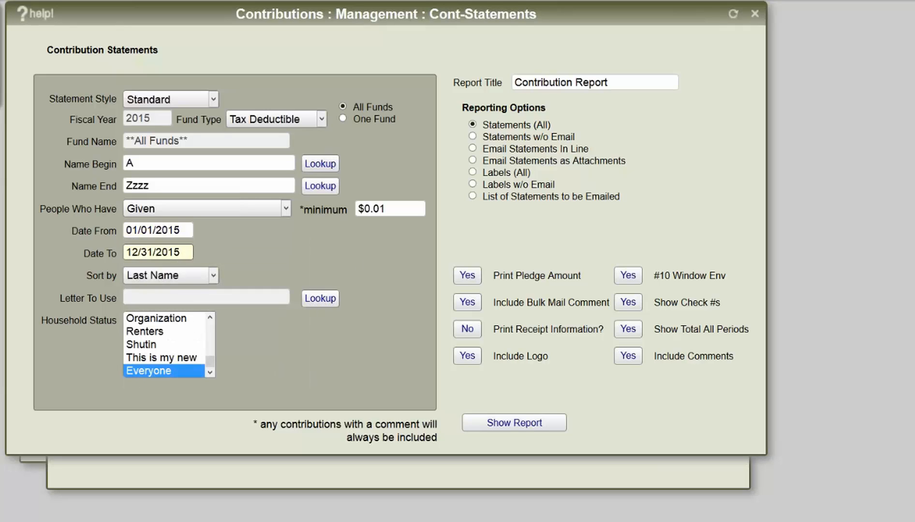
{"action": "triple_click", "coordinate": [183, 232]}
{"action": "double_click", "coordinate": [183, 232]}
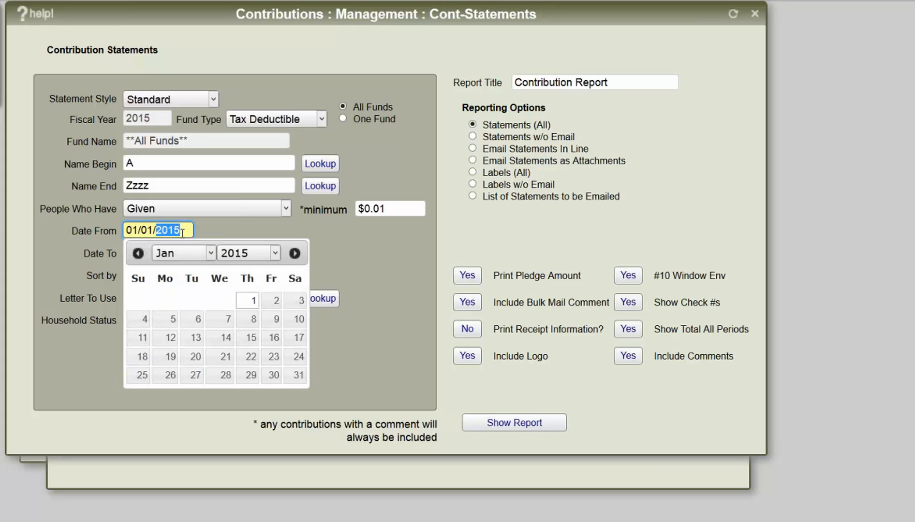
{"action": "left_click", "coordinate": [183, 232]}
{"action": "left_click", "coordinate": [380, 265]}
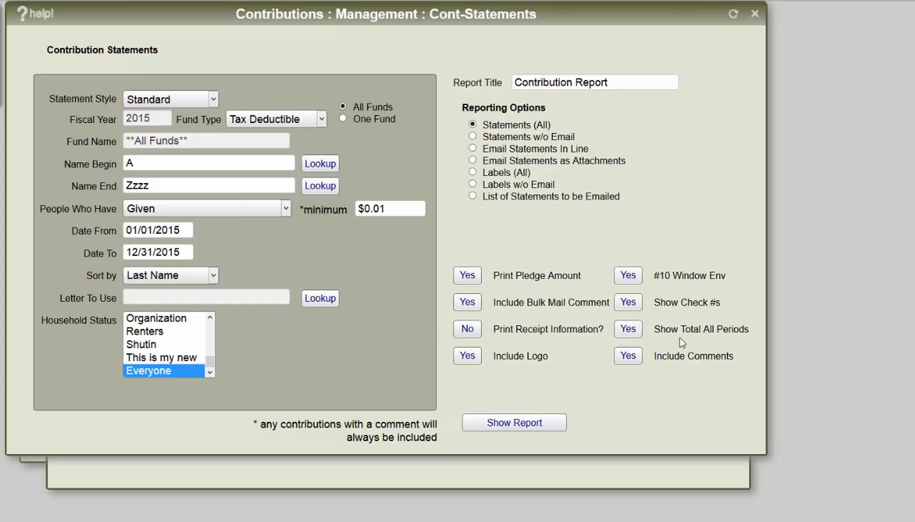
{"action": "triple_click", "coordinate": [718, 331]}
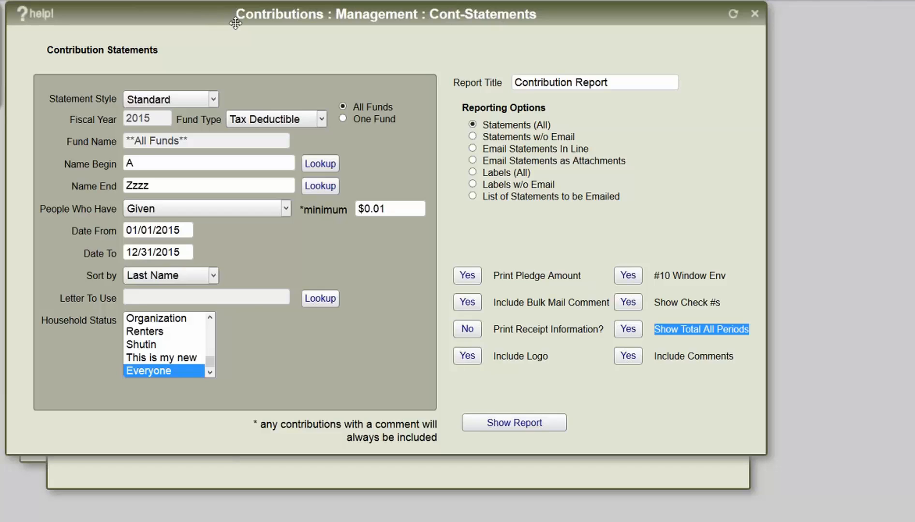
{"action": "mouse_move", "coordinate": [197, 11]}
{"action": "left_mouse_down"}
{"action": "mouse_move", "coordinate": [225, 17]}
{"action": "mouse_move", "coordinate": [199, 15]}
{"action": "left_mouse_up"}
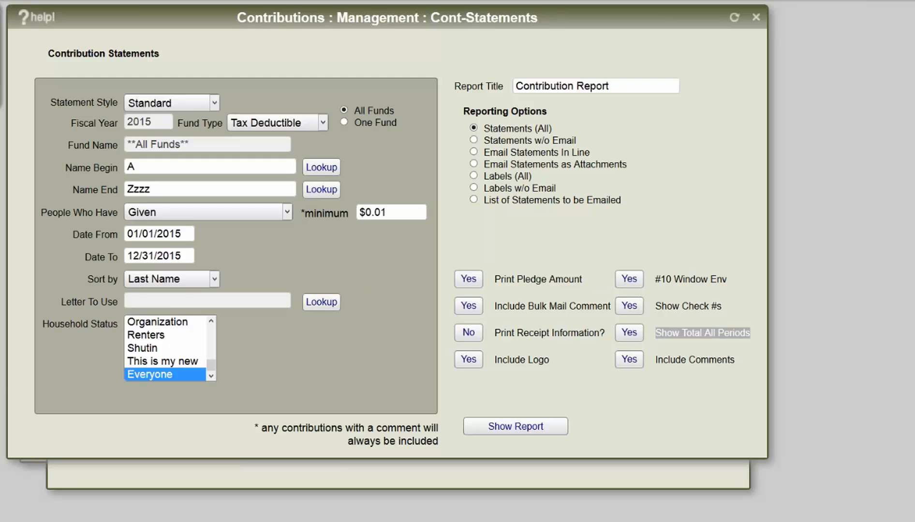
{"action": "left_click", "coordinate": [187, 228]}
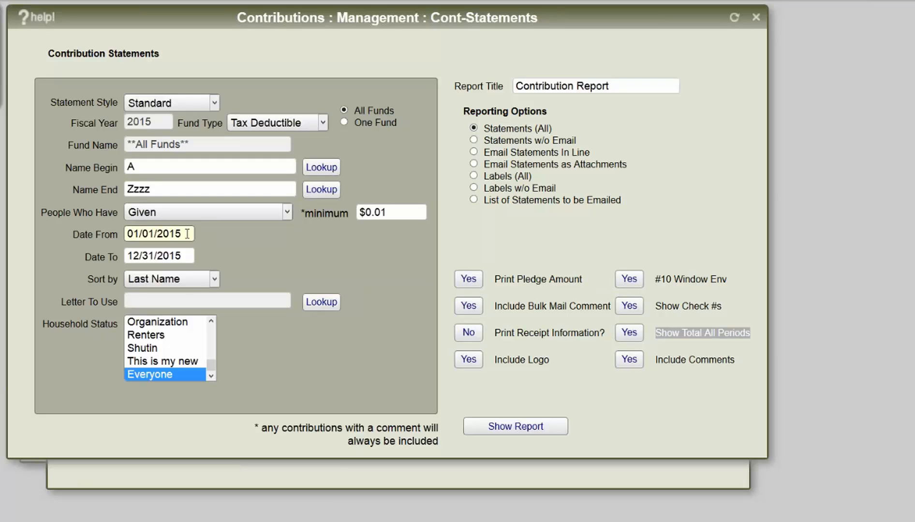
{"action": "left_click", "coordinate": [189, 257]}
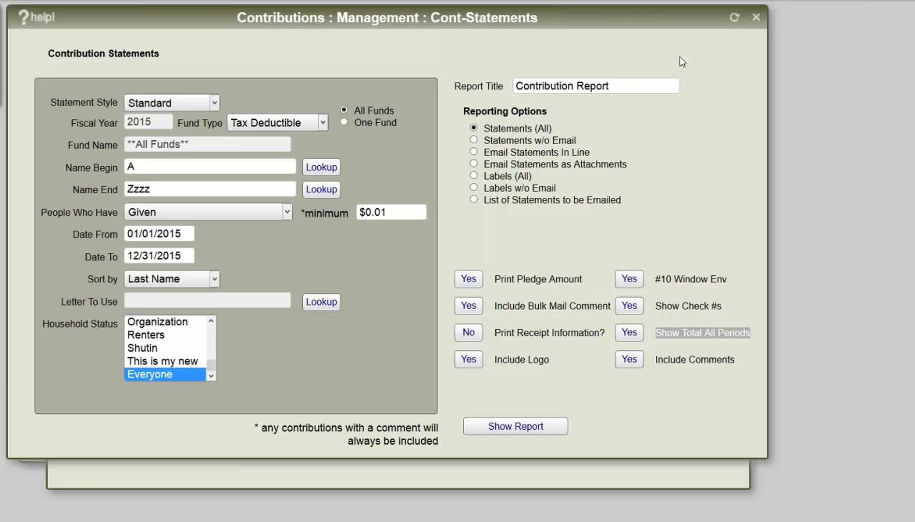
Close the contribution statements, the window behind it and the batch posting window to return to fund maintenance
{"action": "left_click", "coordinate": [756, 18]}
{"action": "left_click", "coordinate": [740, 68]}
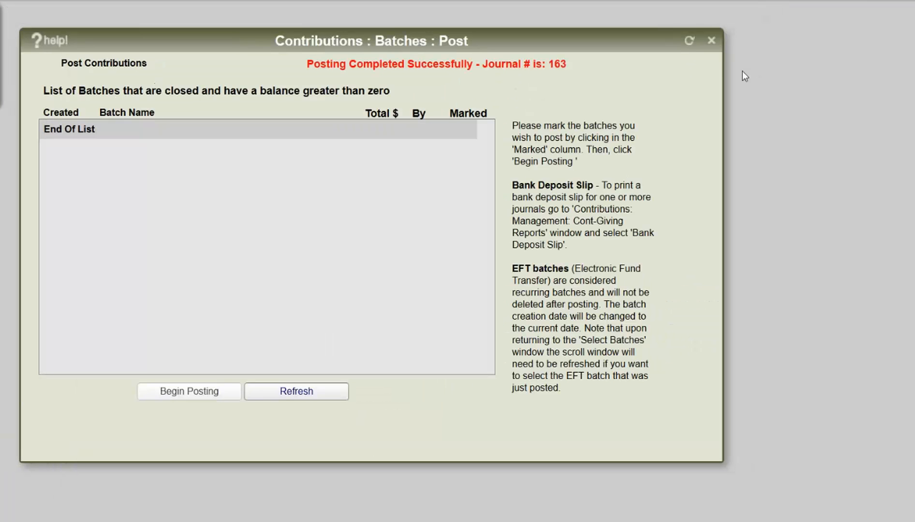
{"action": "left_click", "coordinate": [710, 43]}
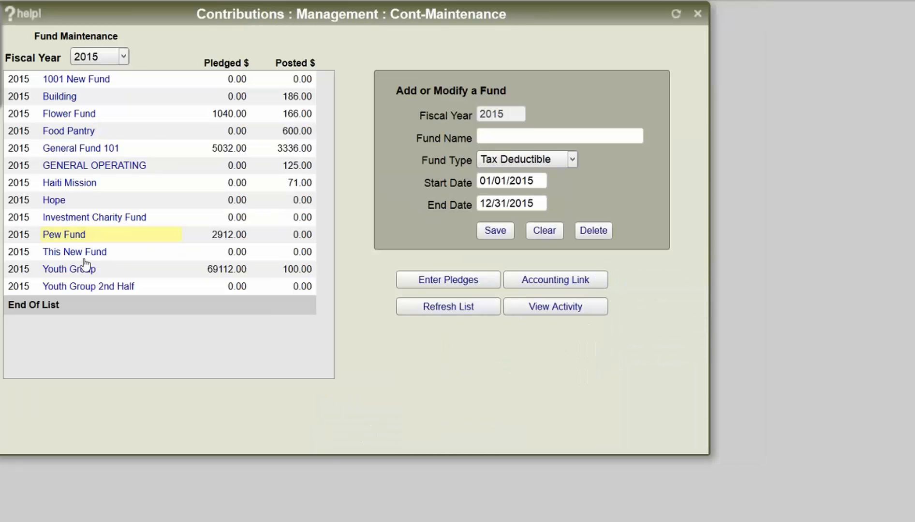
Try to add a Tax Deductible fund named "Flower Fund" for fiscal year 2015
{"action": "left_click", "coordinate": [505, 136]}
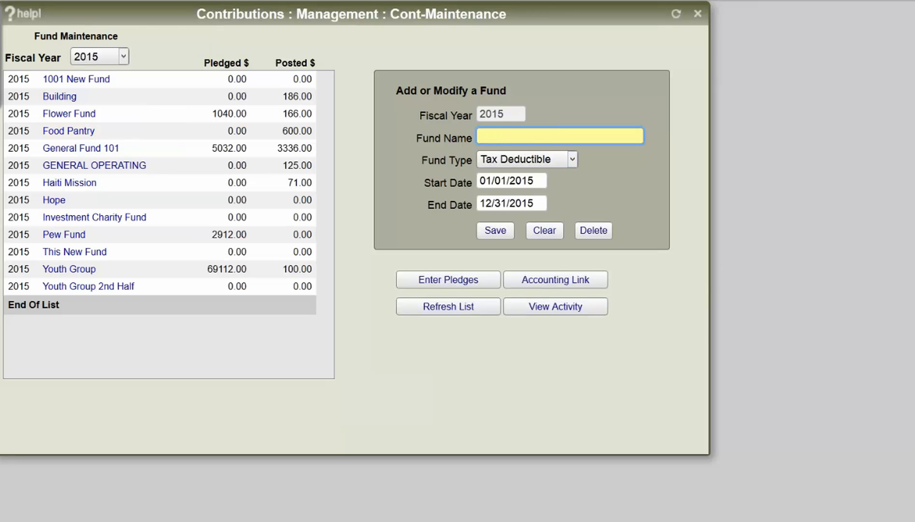
{"action": "type", "text": "Flower Fund"}
{"action": "key", "text": "Tab"}
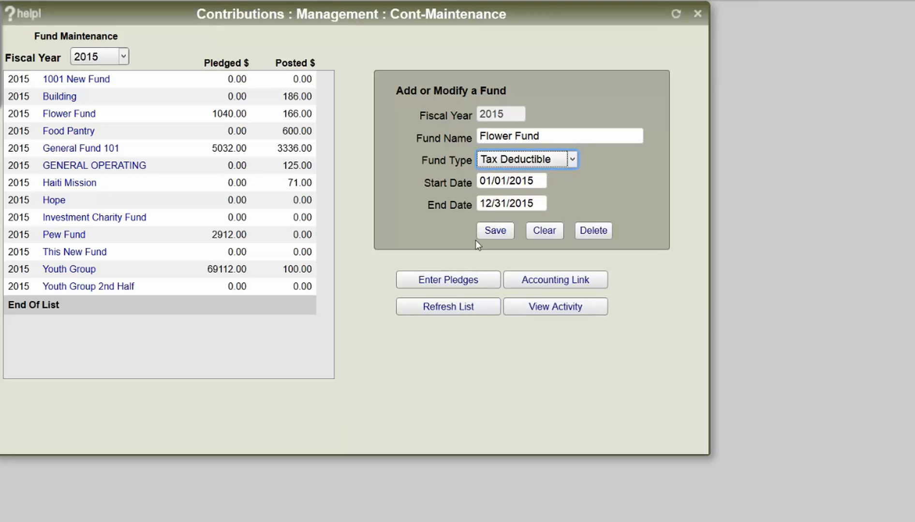
{"action": "left_click", "coordinate": [486, 229]}
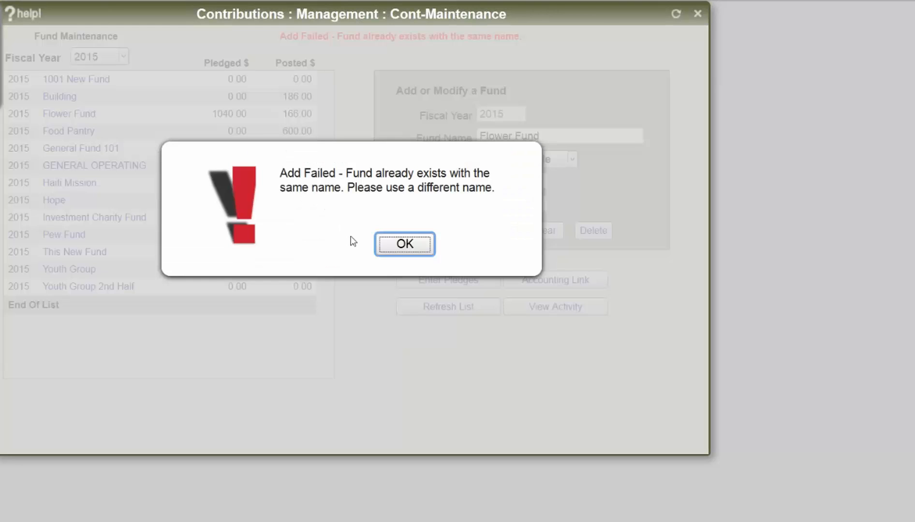
{"action": "left_click", "coordinate": [396, 242]}
Review the accounting link of the existing 2015 Flower Fund and leave it without saving
{"action": "left_click", "coordinate": [69, 117]}
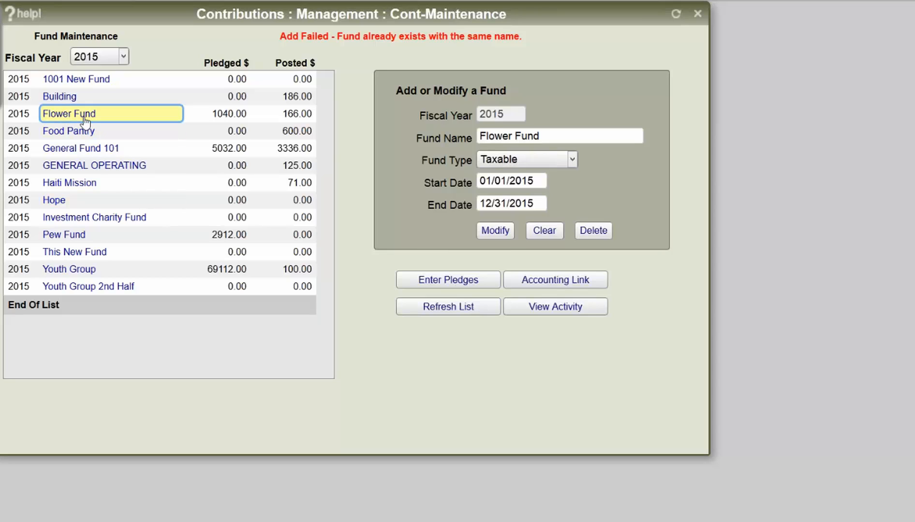
{"action": "left_click", "coordinate": [532, 286]}
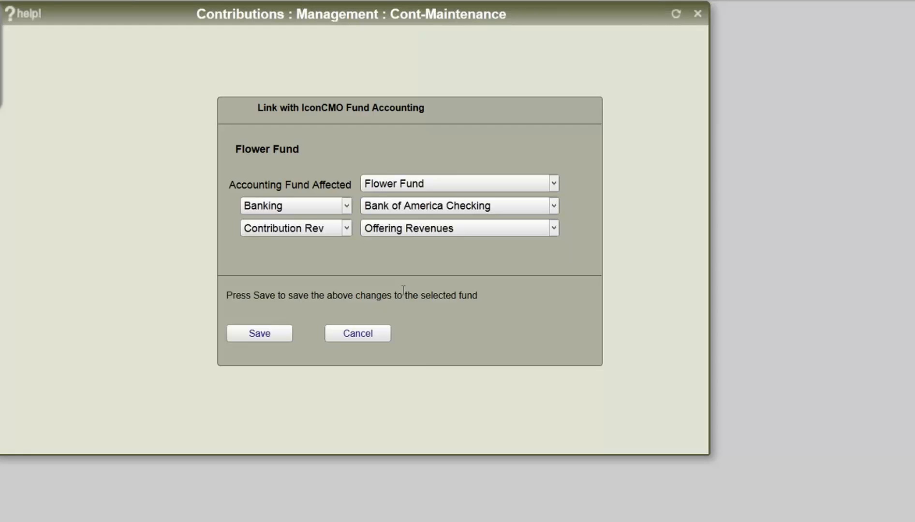
{"action": "left_click_drag", "start_coordinate": [135, 17], "coordinate": [149, 15]}
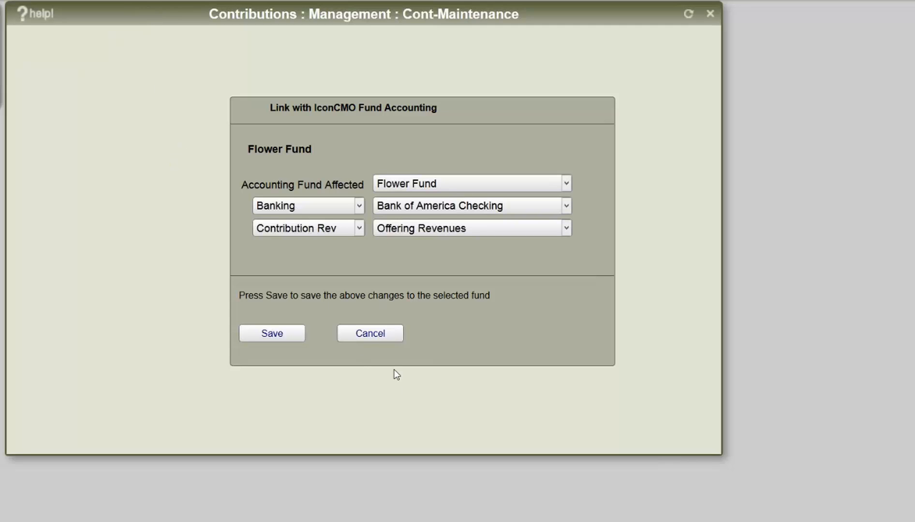
{"action": "left_click", "coordinate": [390, 337]}
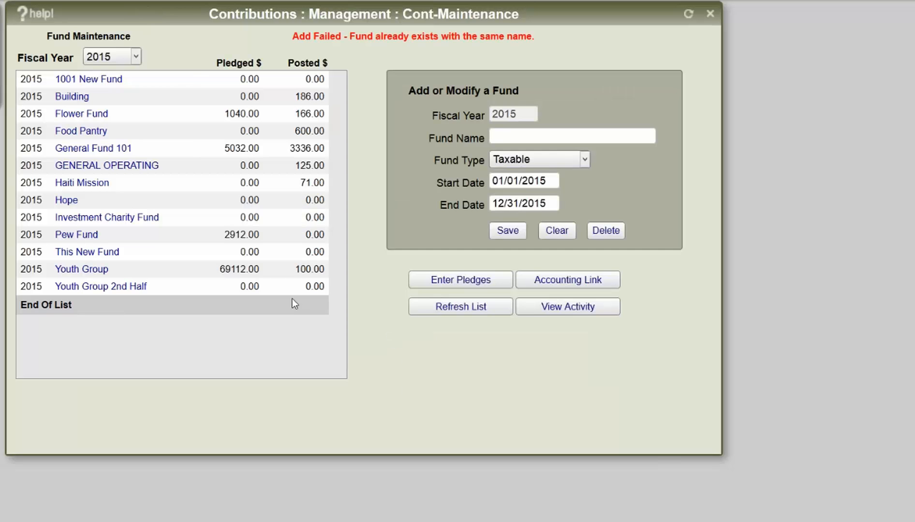
Review the accounting link of General Fund 101 and leave it without saving
{"action": "left_click", "coordinate": [92, 149]}
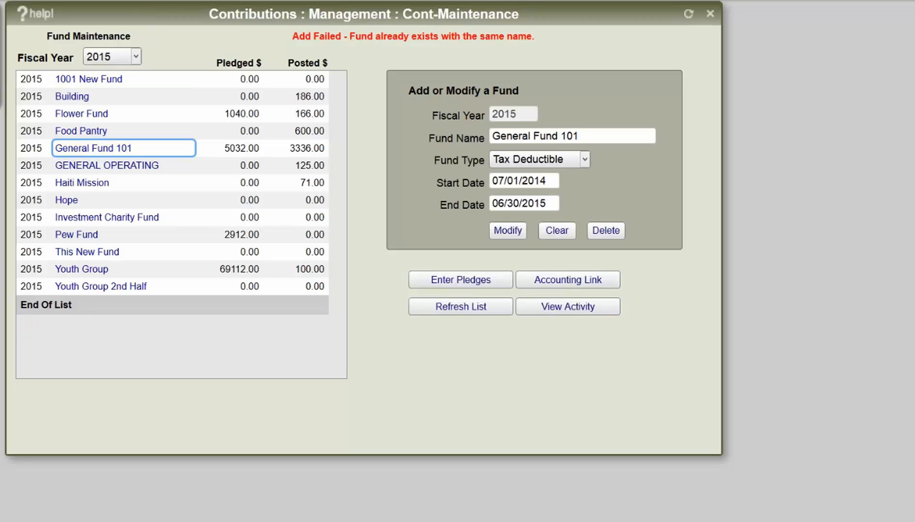
{"action": "left_click", "coordinate": [558, 281]}
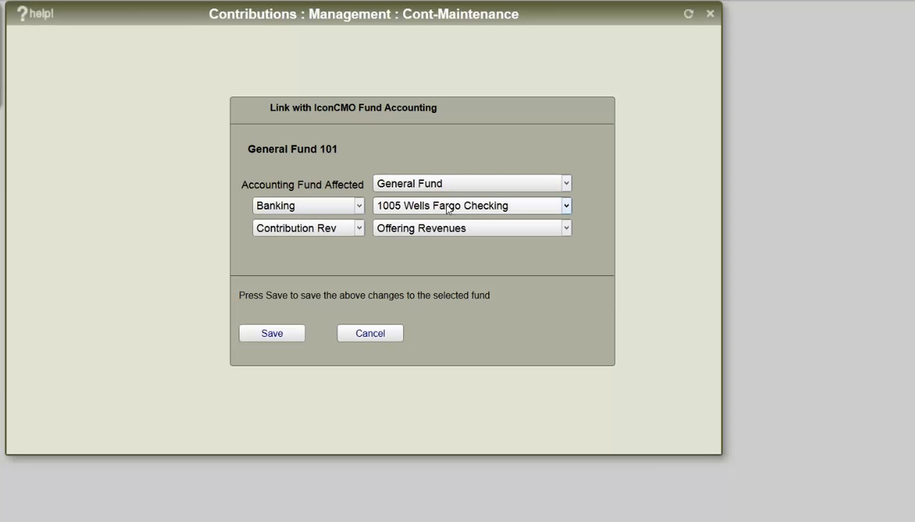
{"action": "left_click", "coordinate": [387, 333]}
Change the Banking account type to Expenses in the 2015 Flower Fund's accounting link
{"action": "left_click", "coordinate": [71, 114]}
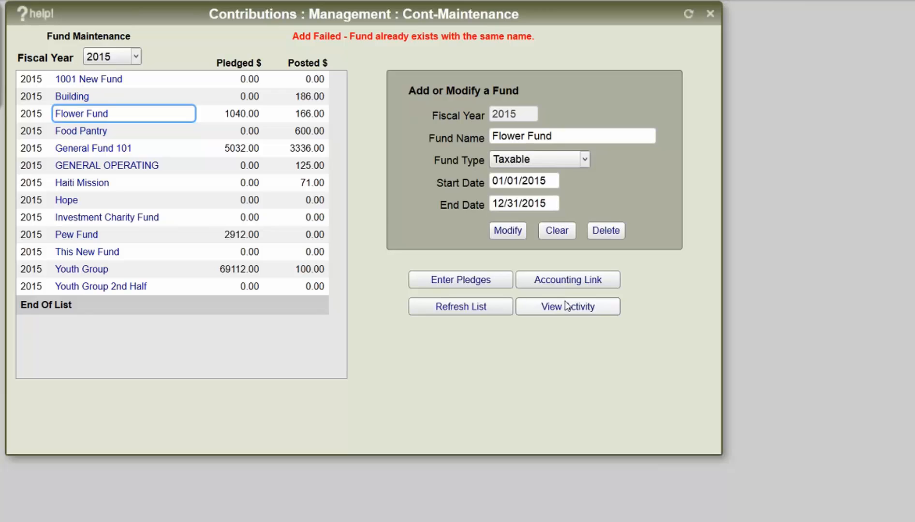
{"action": "left_click", "coordinate": [565, 280]}
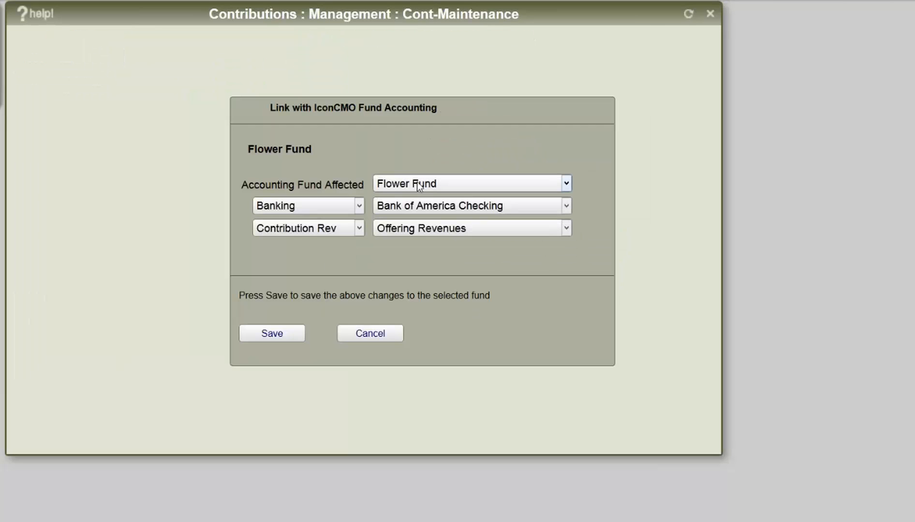
{"action": "left_click", "coordinate": [415, 208]}
{"action": "left_click", "coordinate": [332, 206]}
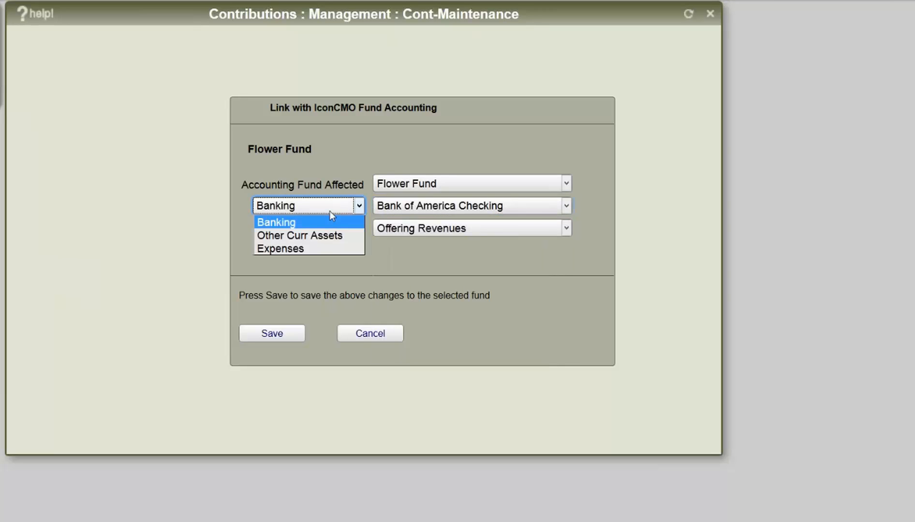
{"action": "left_click", "coordinate": [332, 247]}
Choose Art/Design/Flowers Expense under Worship Expenses as the Flower Fund's linked expense account
{"action": "left_click", "coordinate": [427, 206]}
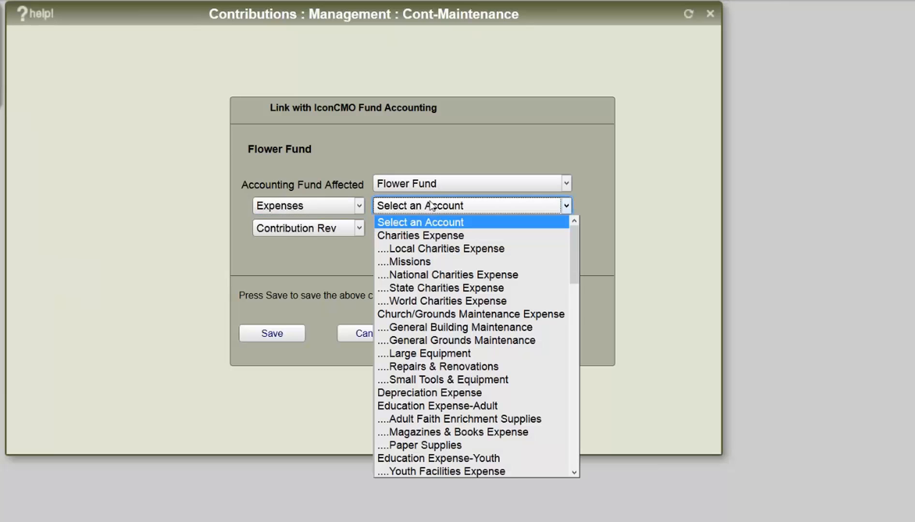
{"action": "scroll", "coordinate": [482, 360], "scroll_direction": "down", "scroll_amount": 3}
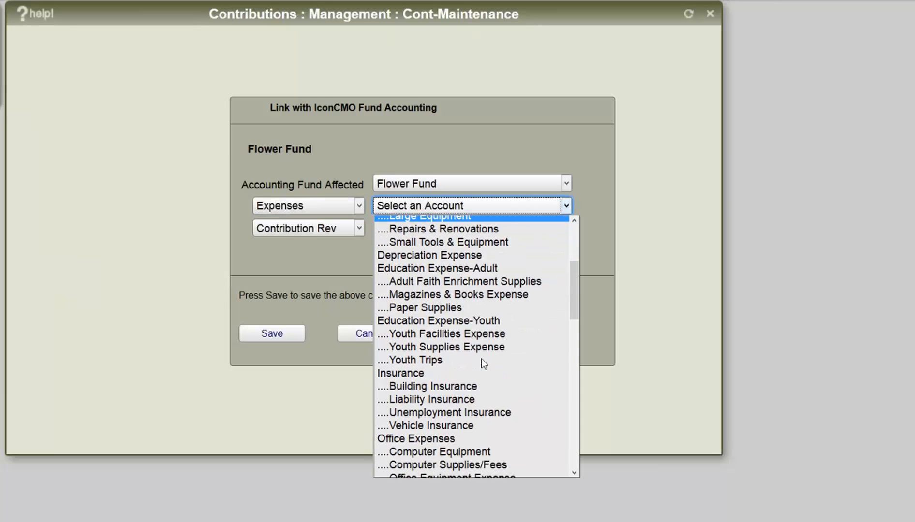
{"action": "scroll", "coordinate": [481, 360], "scroll_direction": "down", "scroll_amount": 3}
{"action": "scroll", "coordinate": [481, 360], "scroll_direction": "down", "scroll_amount": 3}
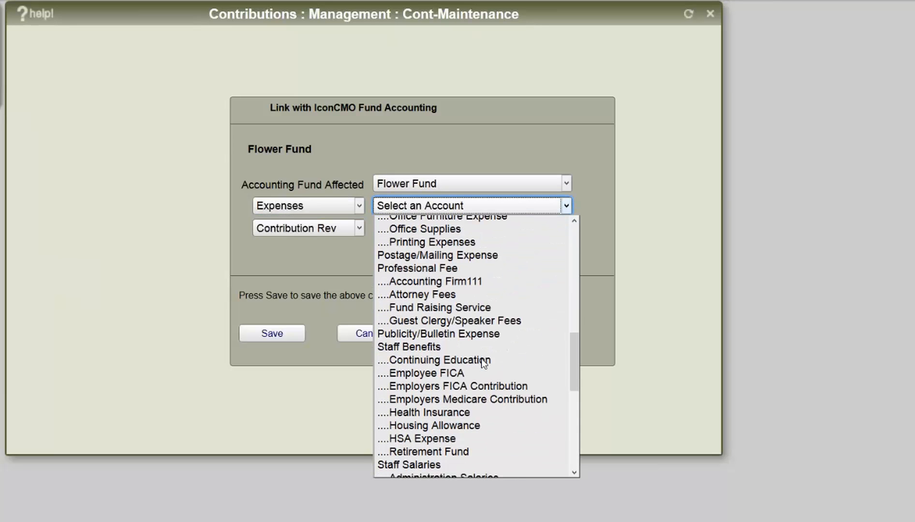
{"action": "scroll", "coordinate": [479, 358], "scroll_direction": "down", "scroll_amount": 3}
{"action": "scroll", "coordinate": [477, 351], "scroll_direction": "down", "scroll_amount": 1}
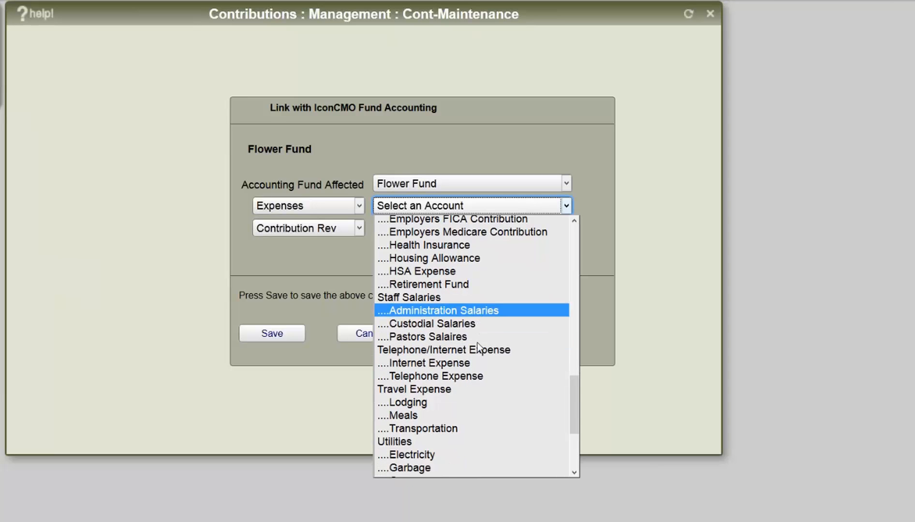
{"action": "scroll", "coordinate": [478, 346], "scroll_direction": "down", "scroll_amount": 3}
{"action": "scroll", "coordinate": [475, 347], "scroll_direction": "down", "scroll_amount": 1}
{"action": "scroll", "coordinate": [479, 347], "scroll_direction": "up", "scroll_amount": 9}
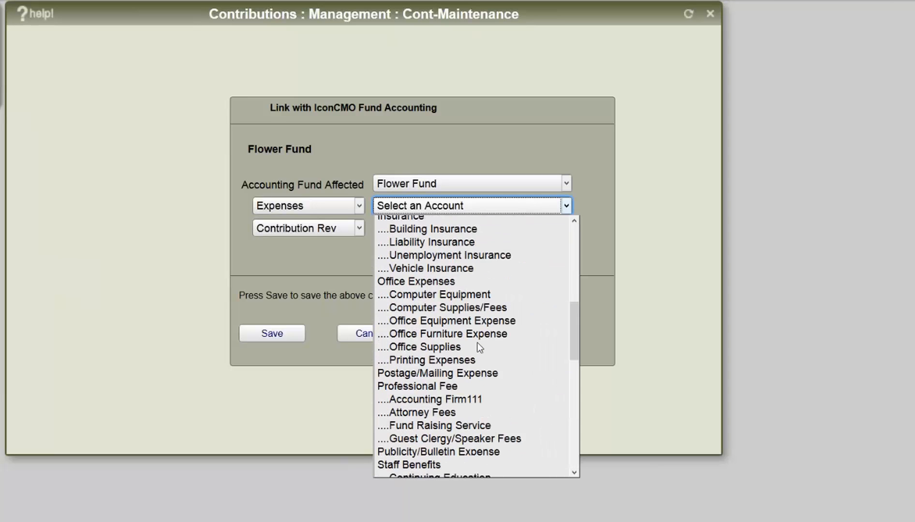
{"action": "scroll", "coordinate": [479, 347], "scroll_direction": "up", "scroll_amount": 4}
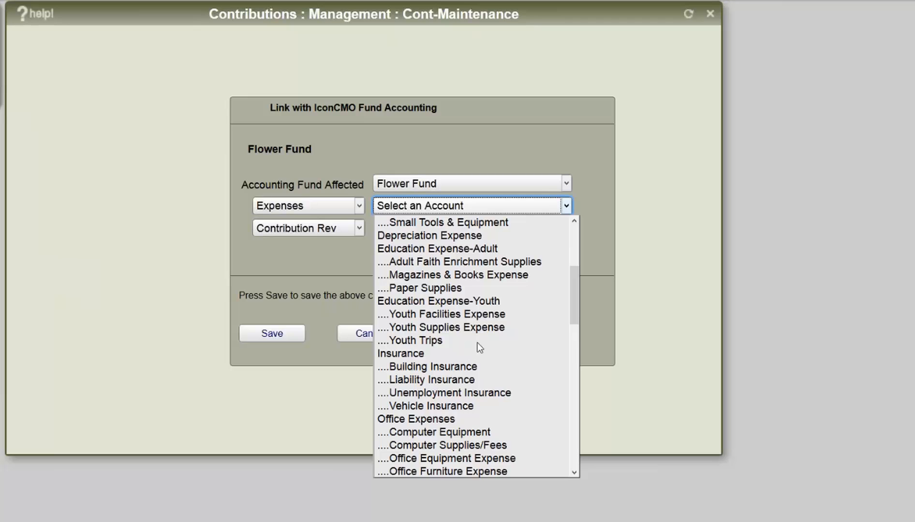
{"action": "scroll", "coordinate": [479, 347], "scroll_direction": "up", "scroll_amount": 4}
{"action": "scroll", "coordinate": [478, 347], "scroll_direction": "down", "scroll_amount": 8}
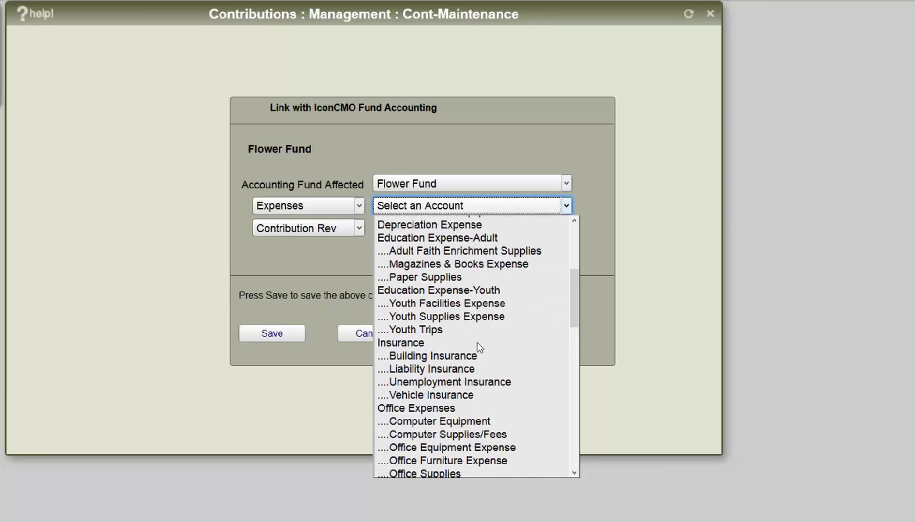
{"action": "scroll", "coordinate": [478, 346], "scroll_direction": "down", "scroll_amount": 4}
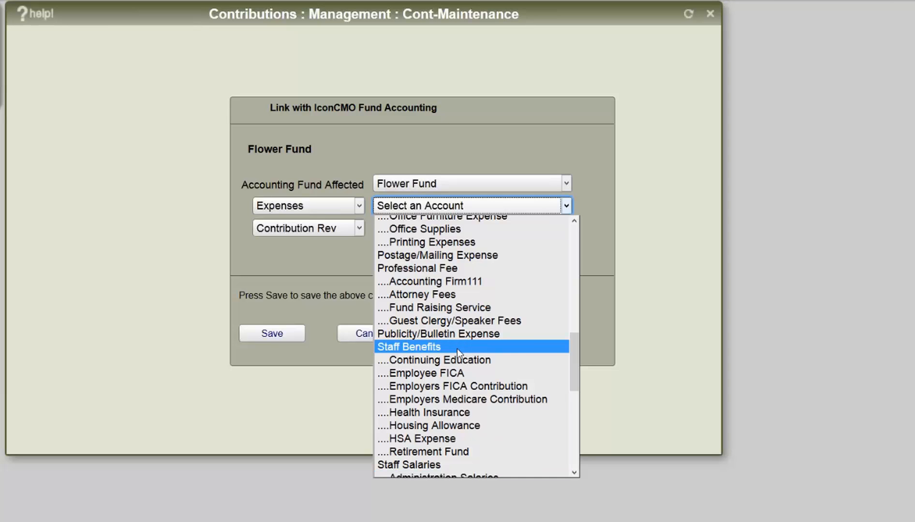
{"action": "scroll", "coordinate": [474, 431], "scroll_direction": "down", "scroll_amount": 4}
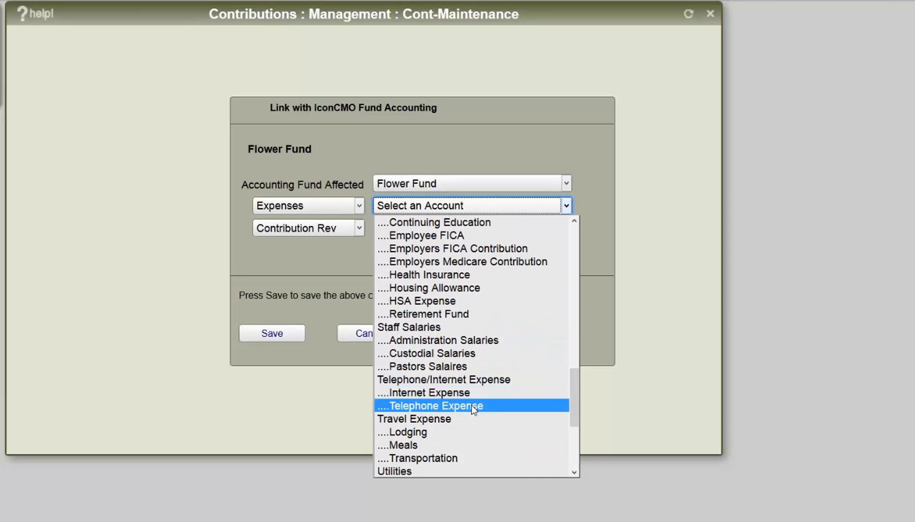
{"action": "scroll", "coordinate": [473, 409], "scroll_direction": "down", "scroll_amount": 4}
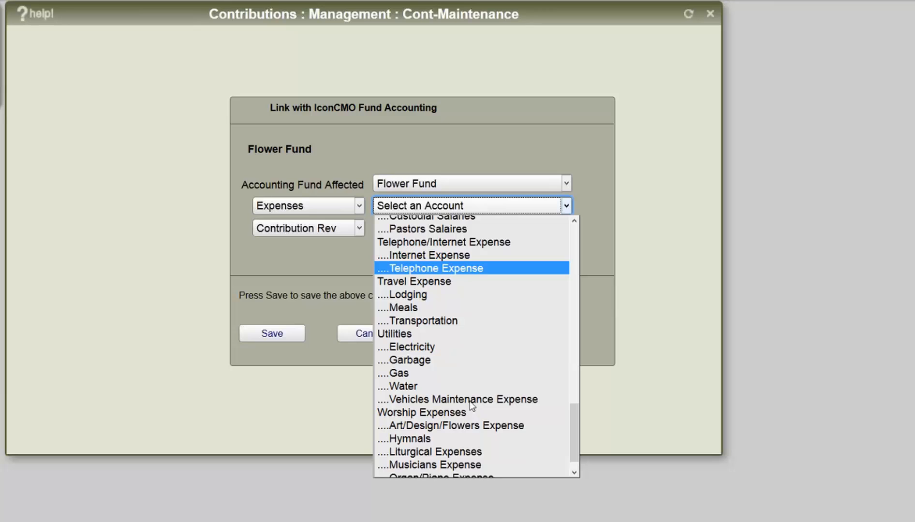
{"action": "scroll", "coordinate": [459, 392], "scroll_direction": "down", "scroll_amount": 2}
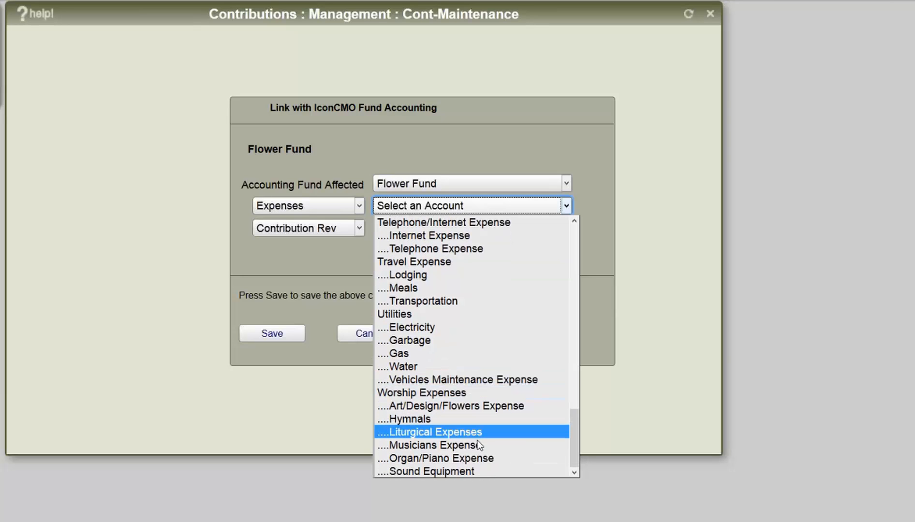
{"action": "left_click", "coordinate": [481, 406]}
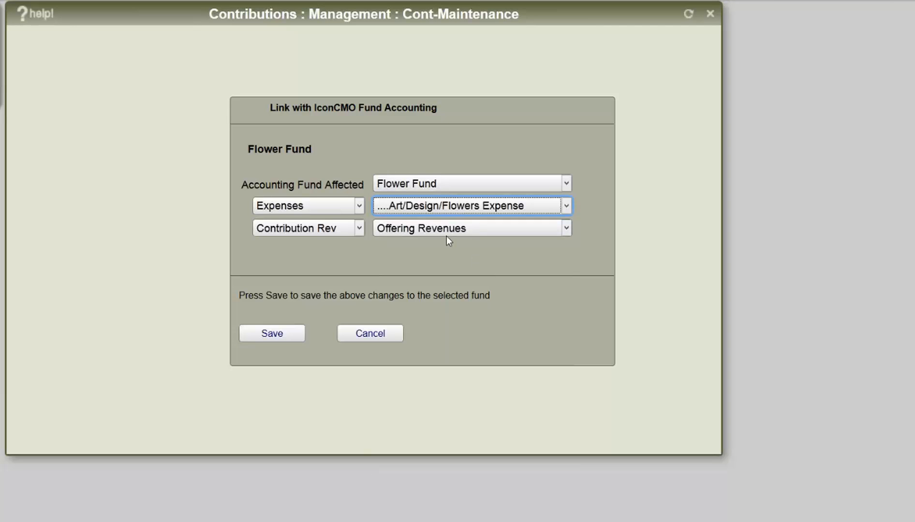
Check the Contribution Rev type options, keep Offering Revenues, and save the Flower Fund's accounting link
{"action": "left_click", "coordinate": [354, 232]}
{"action": "left_click", "coordinate": [354, 232]}
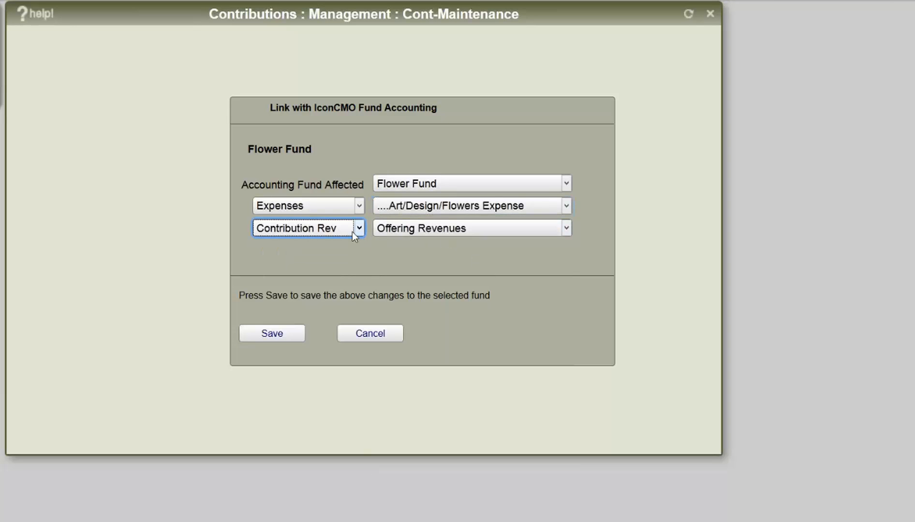
{"action": "left_click", "coordinate": [353, 231]}
{"action": "left_click", "coordinate": [352, 231]}
{"action": "left_click", "coordinate": [272, 333]}
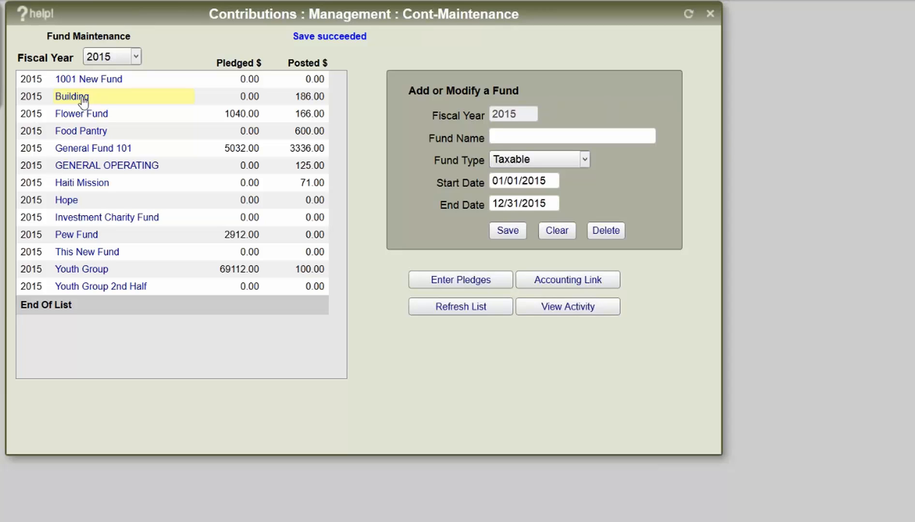
Switch fund maintenance to fiscal year 2014 and open the Prepaid for Another Year Fund's accounting link, keeping the Banking type
{"action": "left_click", "coordinate": [97, 58]}
{"action": "left_click", "coordinate": [97, 149]}
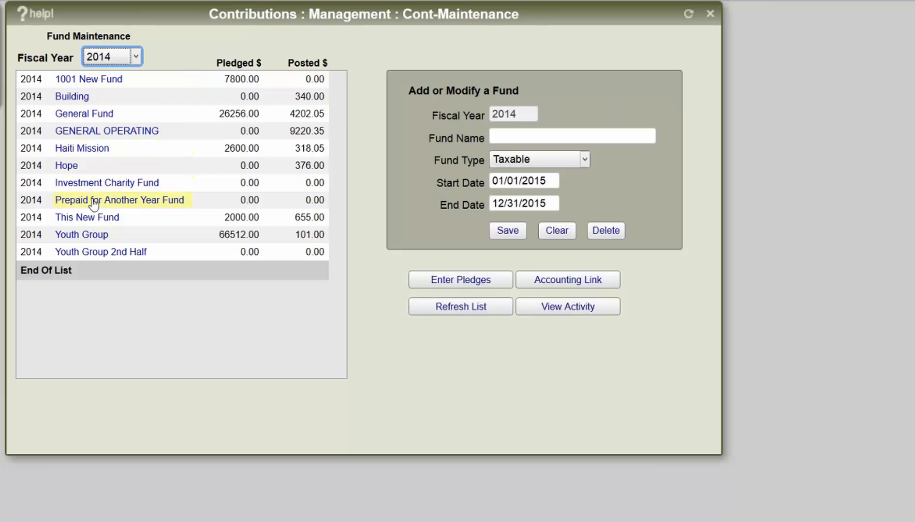
{"action": "left_click", "coordinate": [120, 206]}
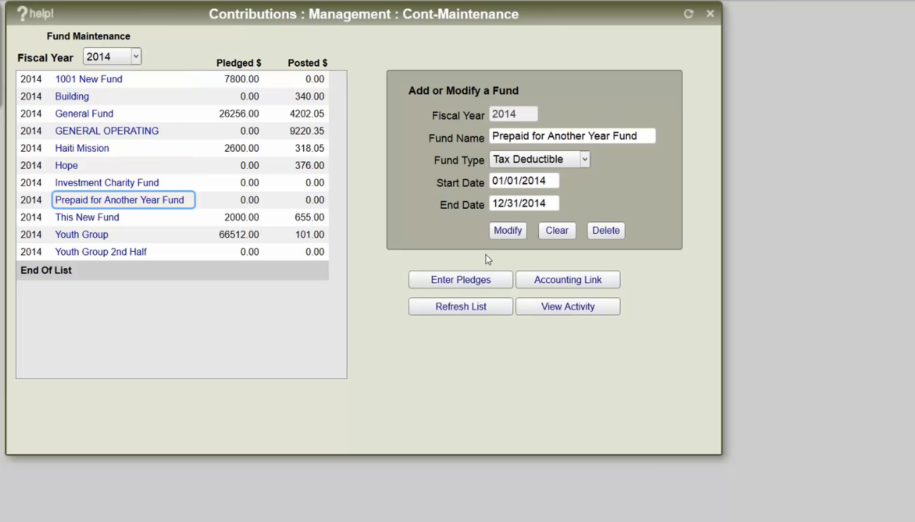
{"action": "left_click", "coordinate": [547, 281]}
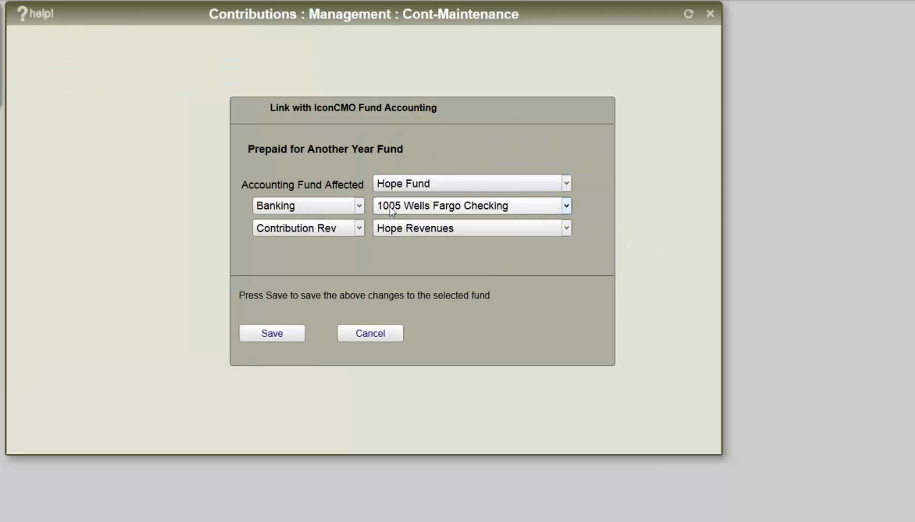
{"action": "left_click", "coordinate": [346, 213]}
{"action": "left_click", "coordinate": [347, 222]}
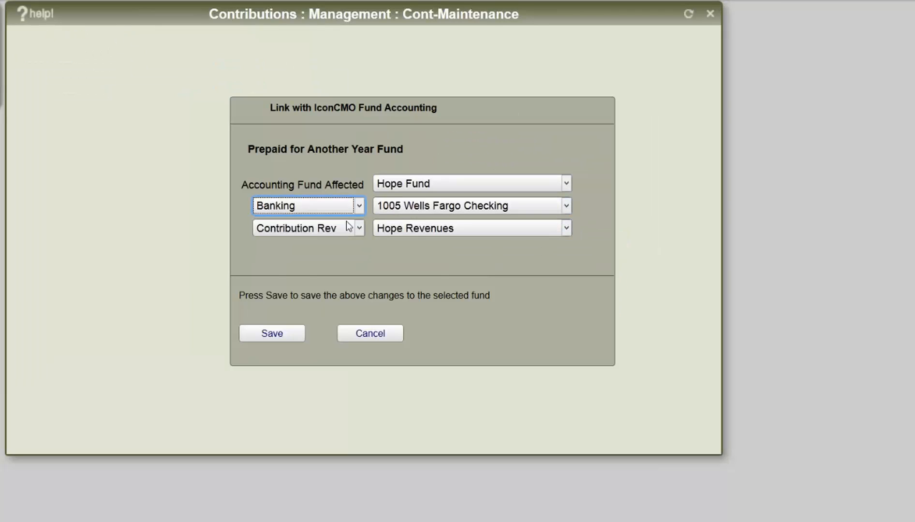
Link the Prepaid for Another Year Fund to the Contribution Liab account Prepaid Donations and save
{"action": "left_click", "coordinate": [349, 227]}
{"action": "left_click", "coordinate": [344, 256]}
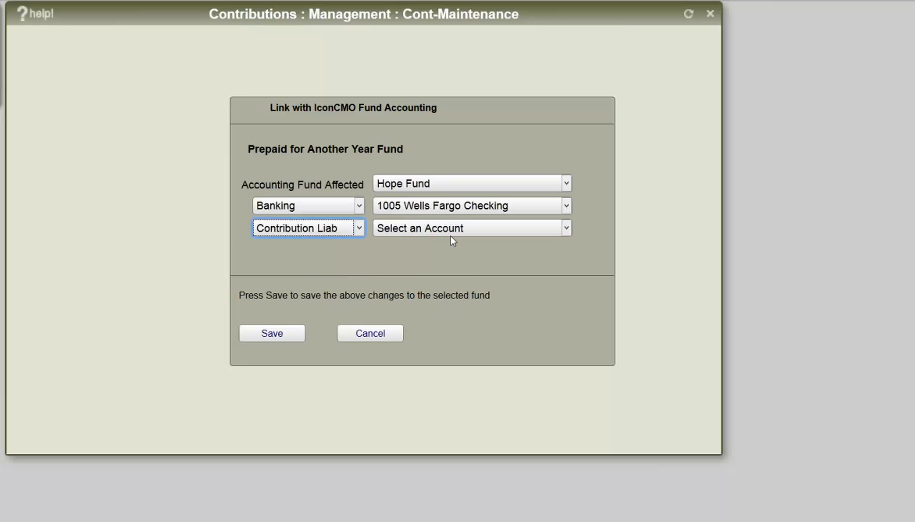
{"action": "left_click", "coordinate": [450, 234]}
{"action": "left_click", "coordinate": [448, 257]}
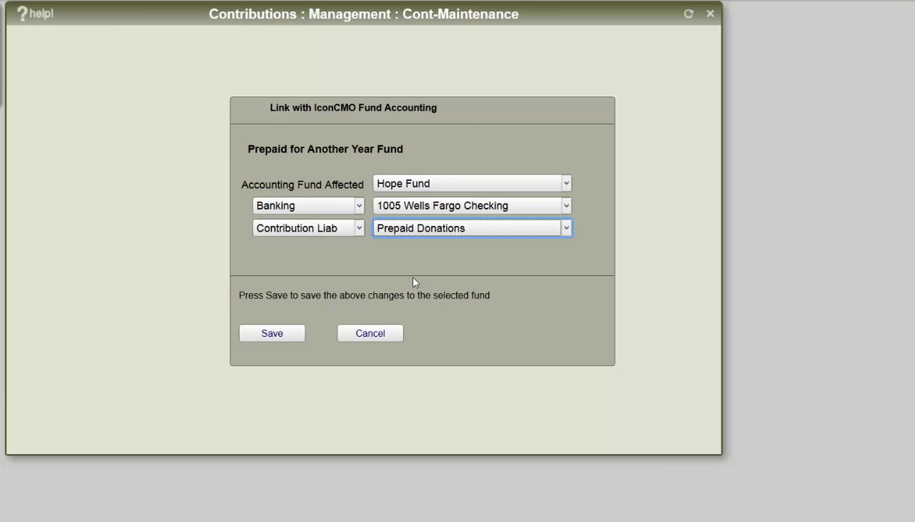
{"action": "left_click", "coordinate": [284, 338]}
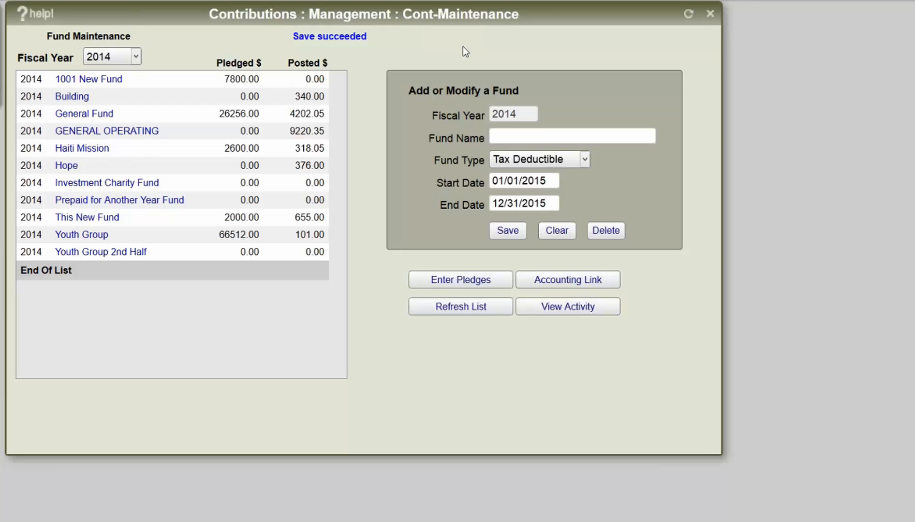
{"action": "triple_click", "coordinate": [350, 37]}
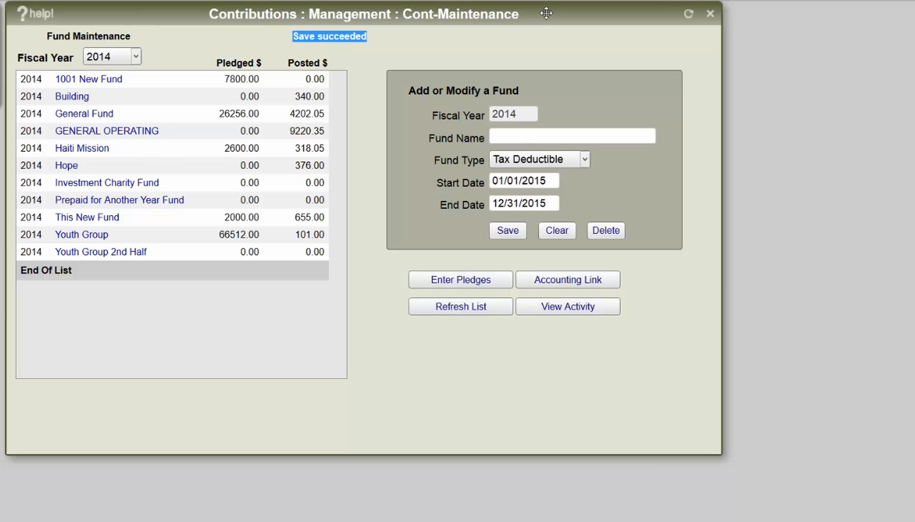
{"action": "left_click_drag", "start_coordinate": [536, 11], "coordinate": [528, 6]}
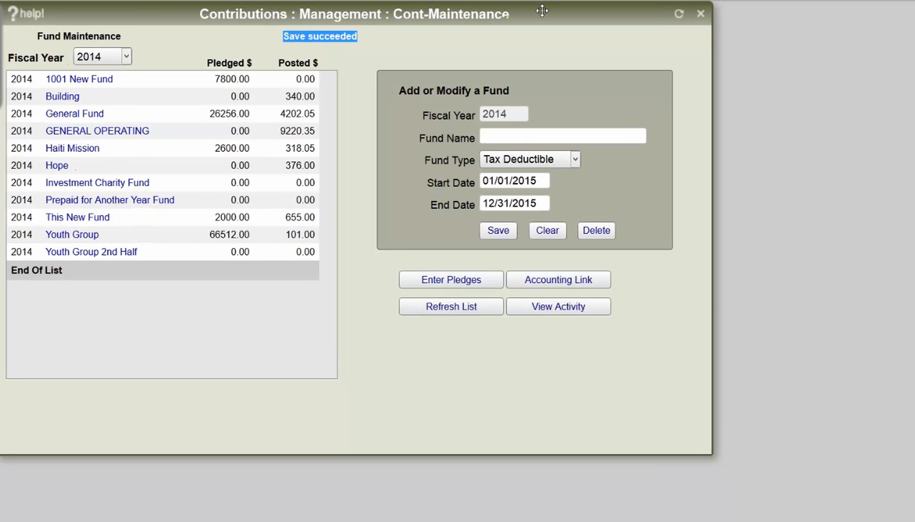